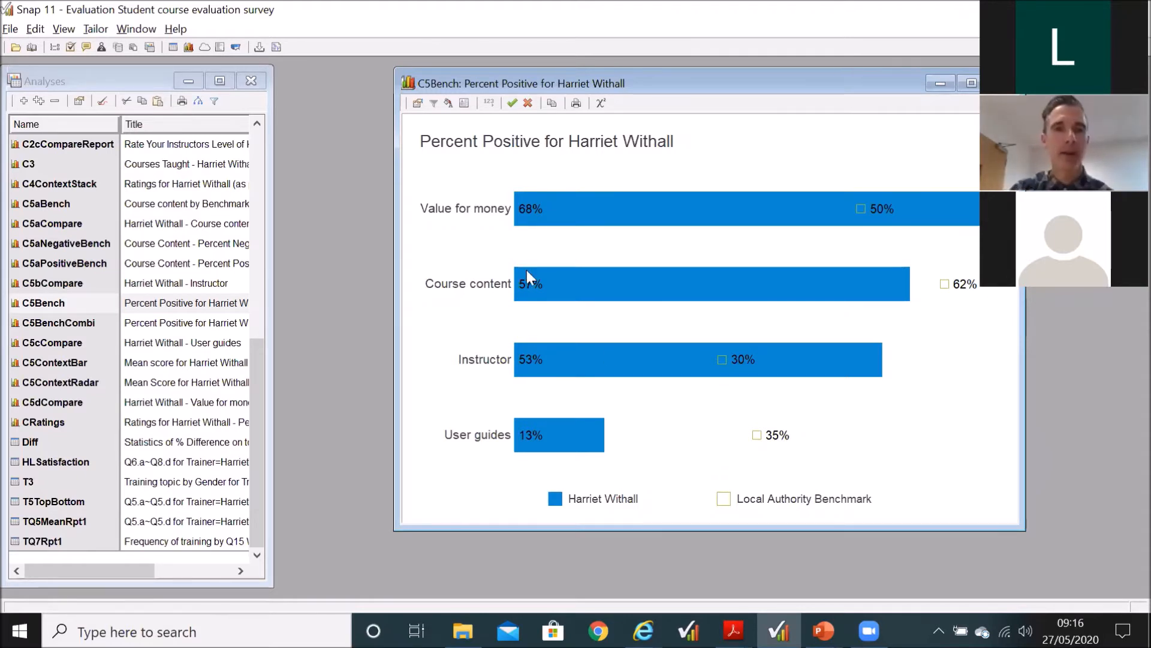
Step: Open the analysis definition of the C5Bench chart, check its calculation weight, and move the dialog clear of the chart
click(418, 103)
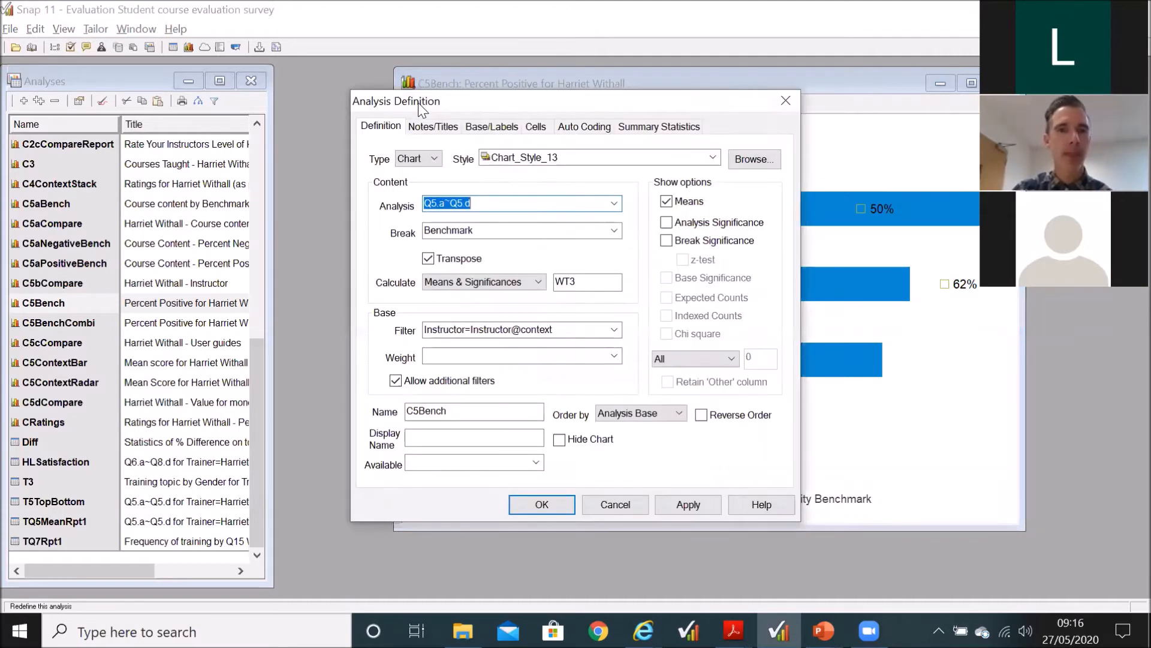
click(578, 279)
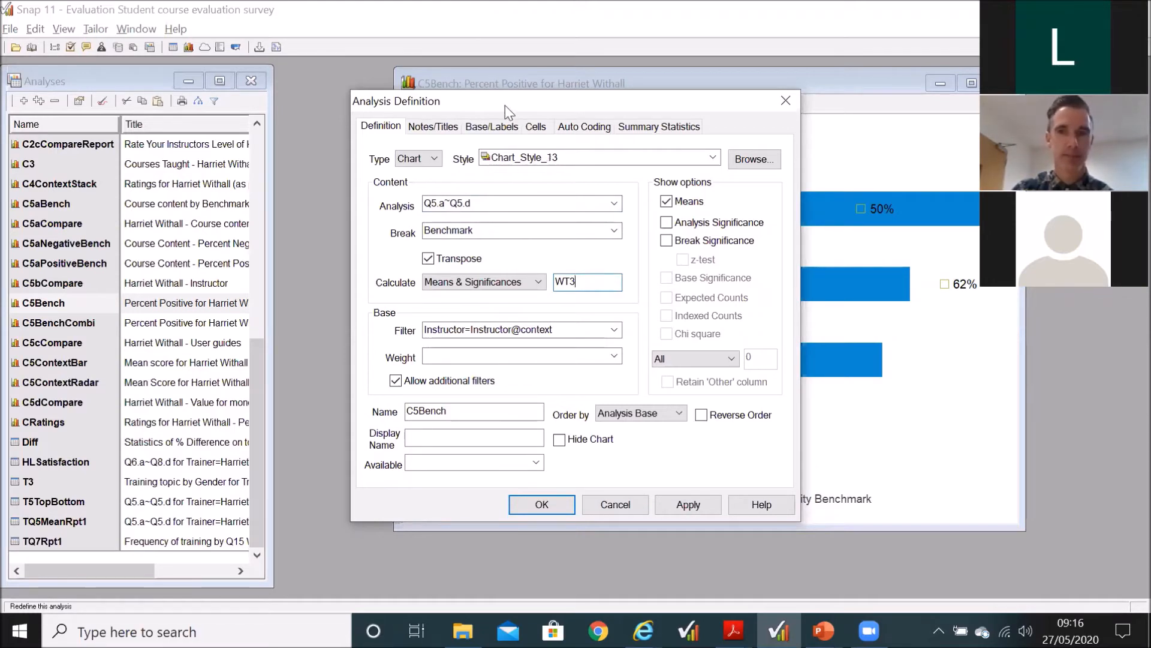
drag(505, 106, 786, 108)
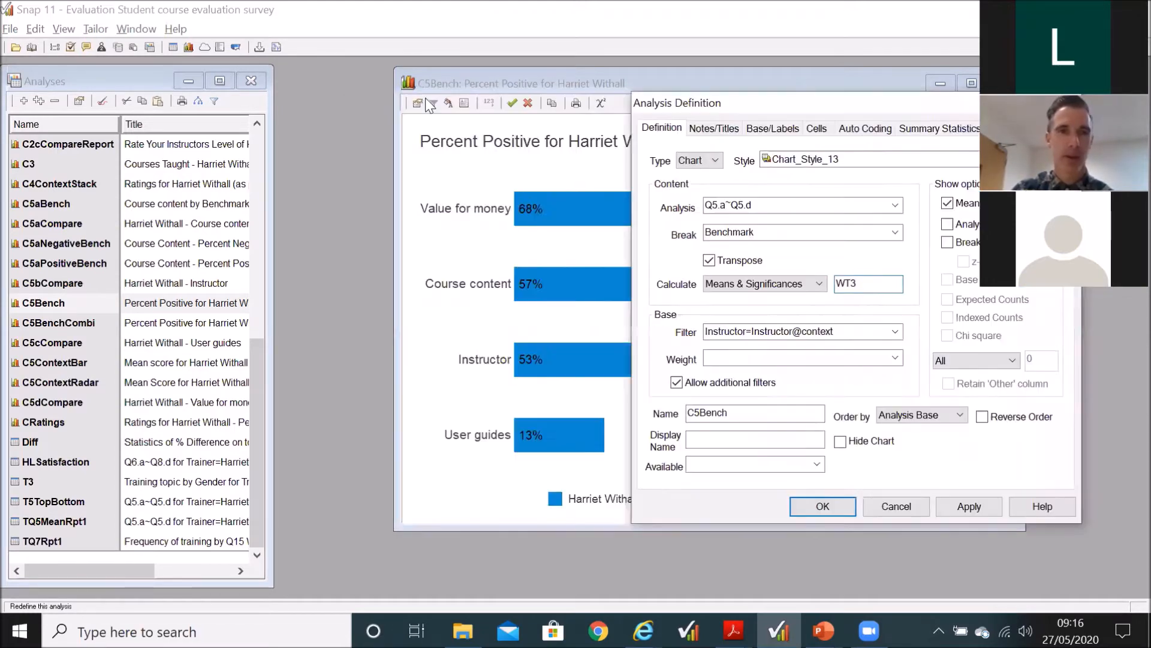
Step: Open the details of the WT3 weight and examine the values assigned to its five codes
click(102, 48)
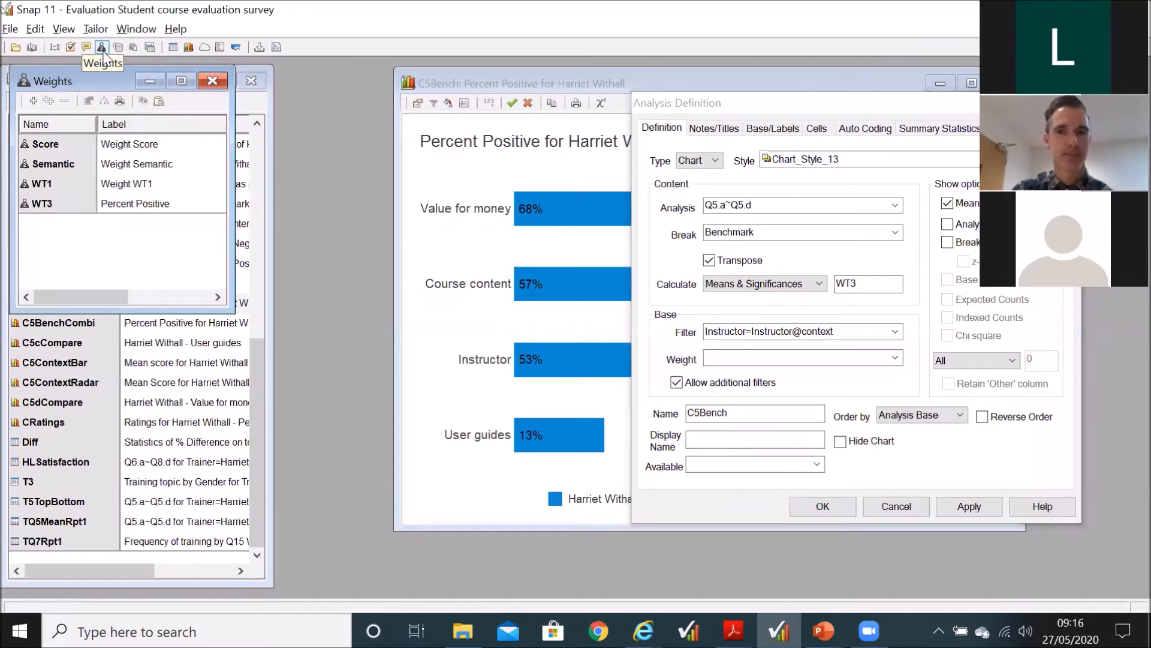
double_click(60, 204)
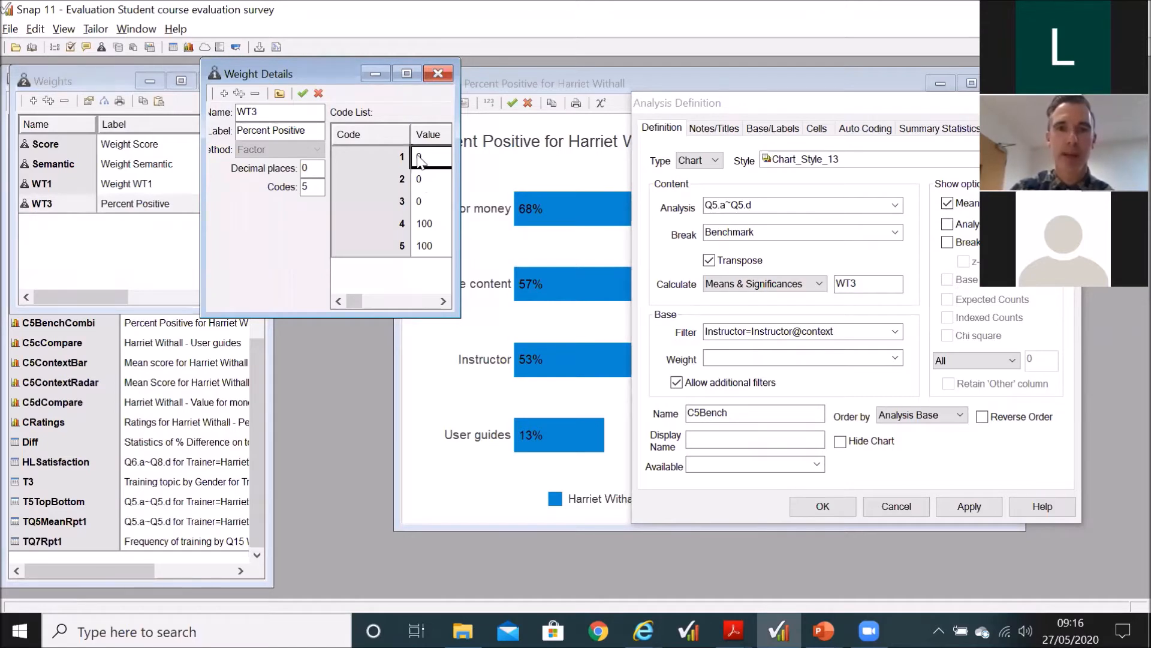
click(427, 225)
click(420, 245)
click(422, 220)
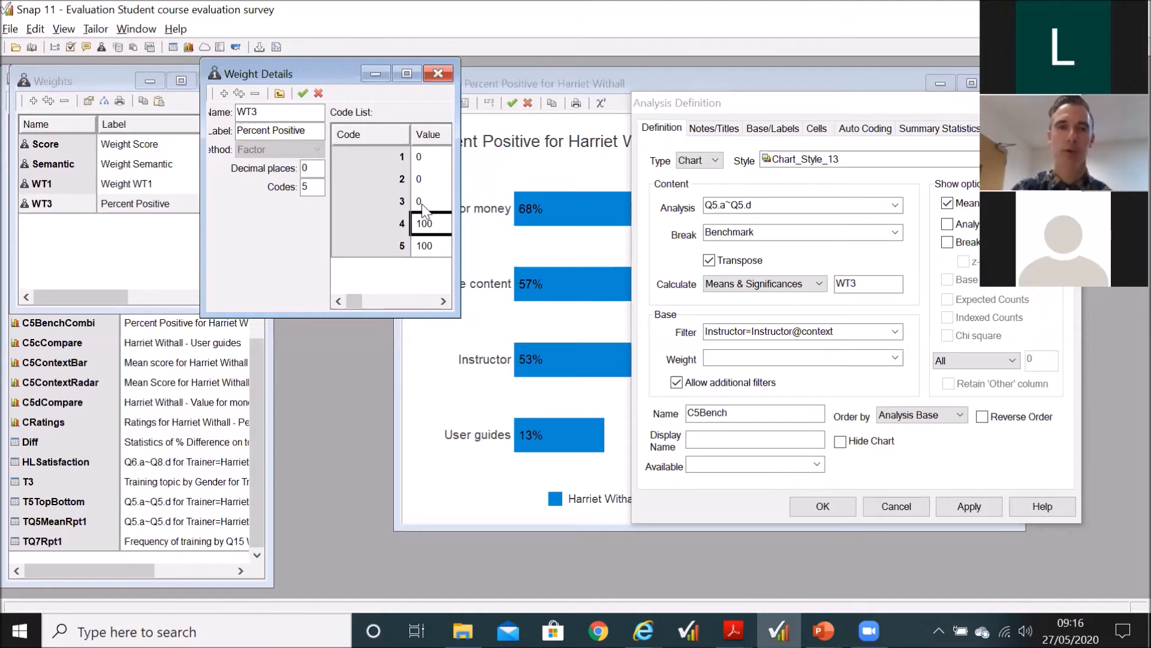
click(431, 75)
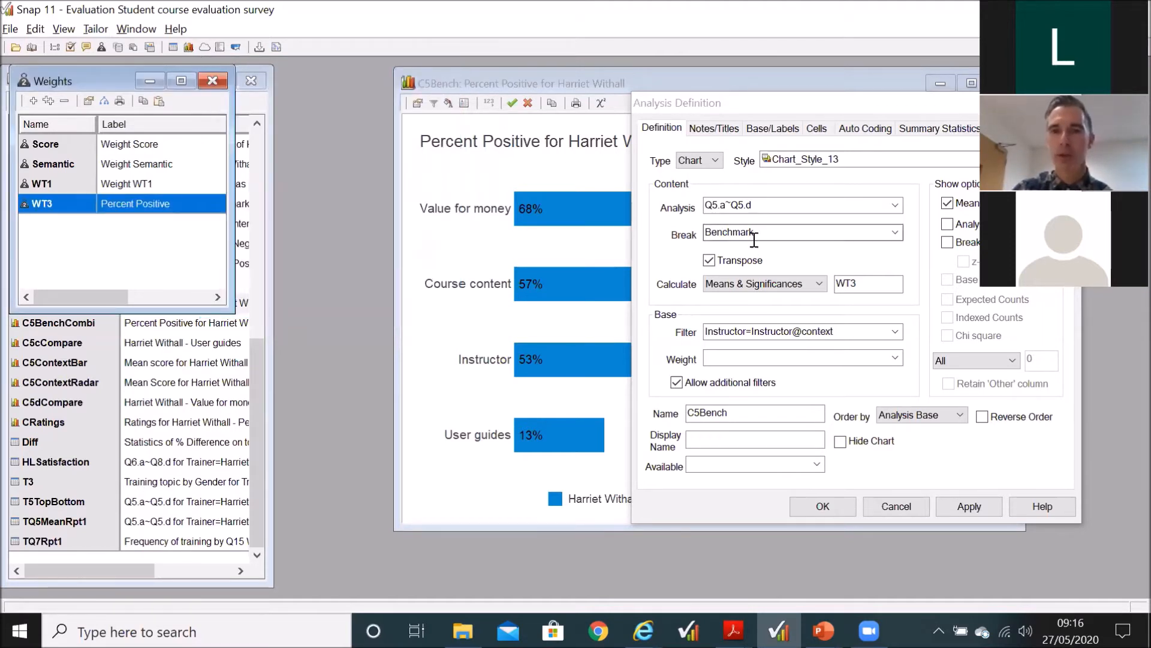
Step: Close the weights list and open the details of the Benchmark variable that the chart uses as its break
click(720, 234)
click(766, 233)
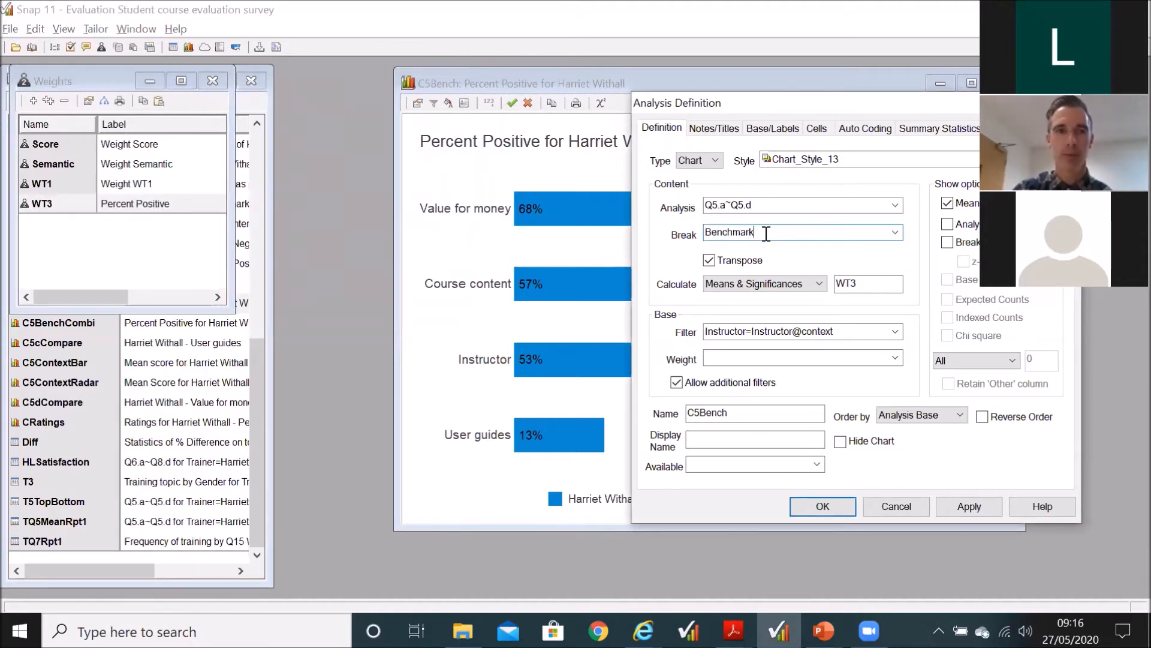
click(212, 81)
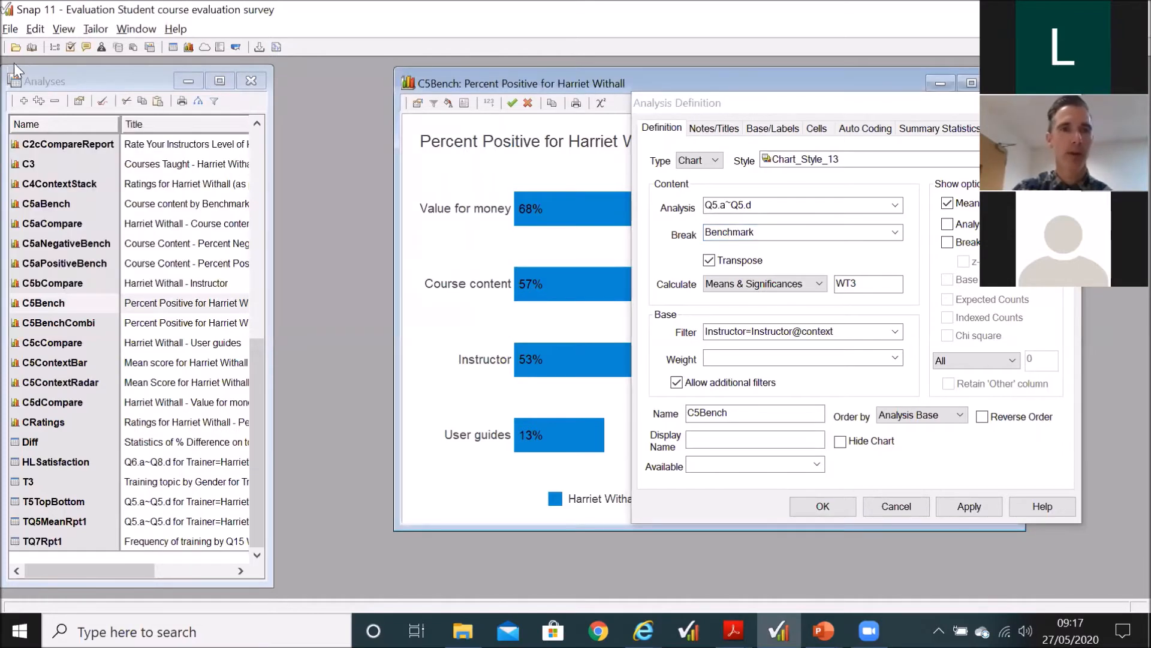
click(54, 47)
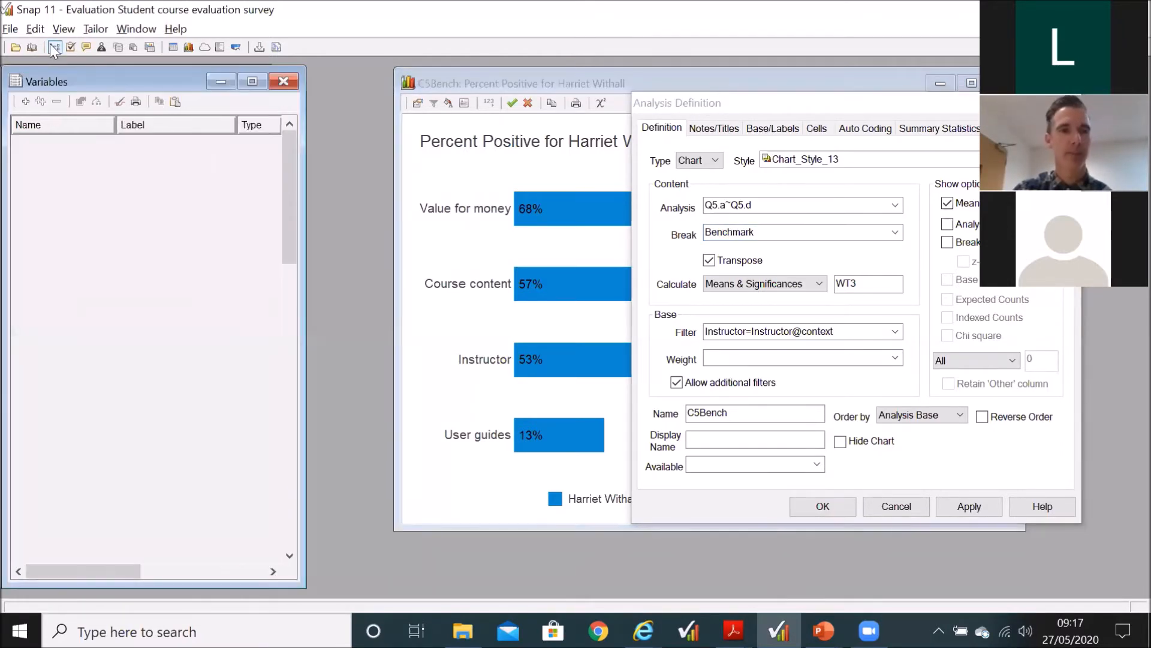
scroll(152, 369, down, 10)
scroll(152, 369, down, 10)
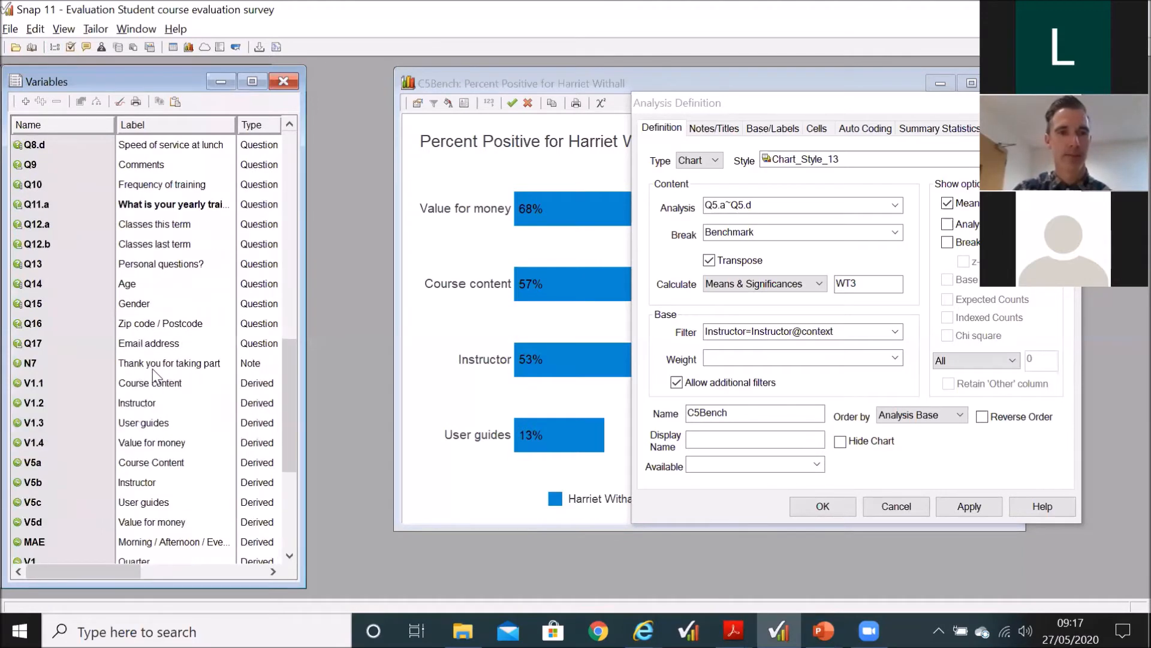
click(39, 463)
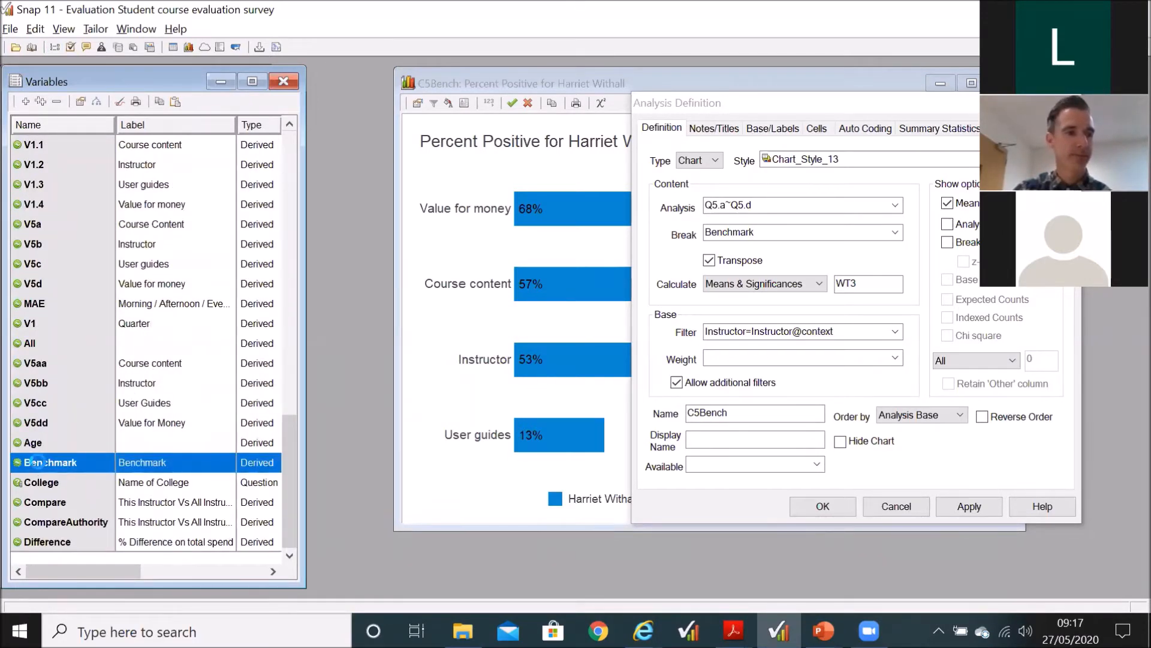
double_click(38, 462)
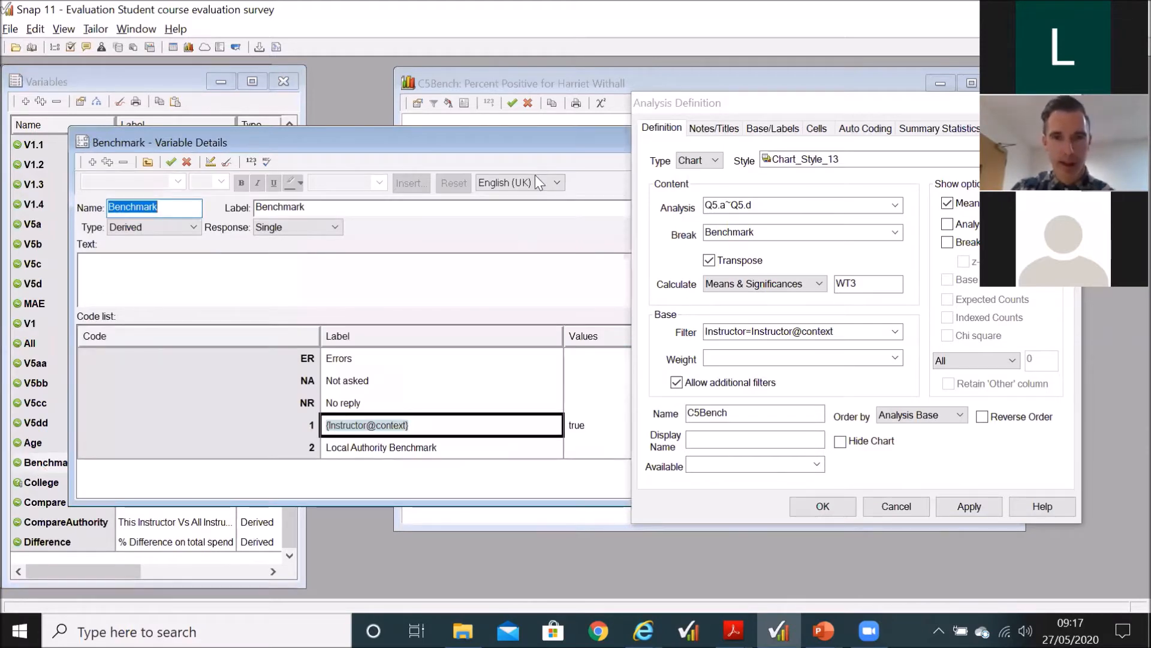
Step: Examine the Local Authority Benchmark code in the Benchmark variable's code list, and close the definition and variable details
click(672, 107)
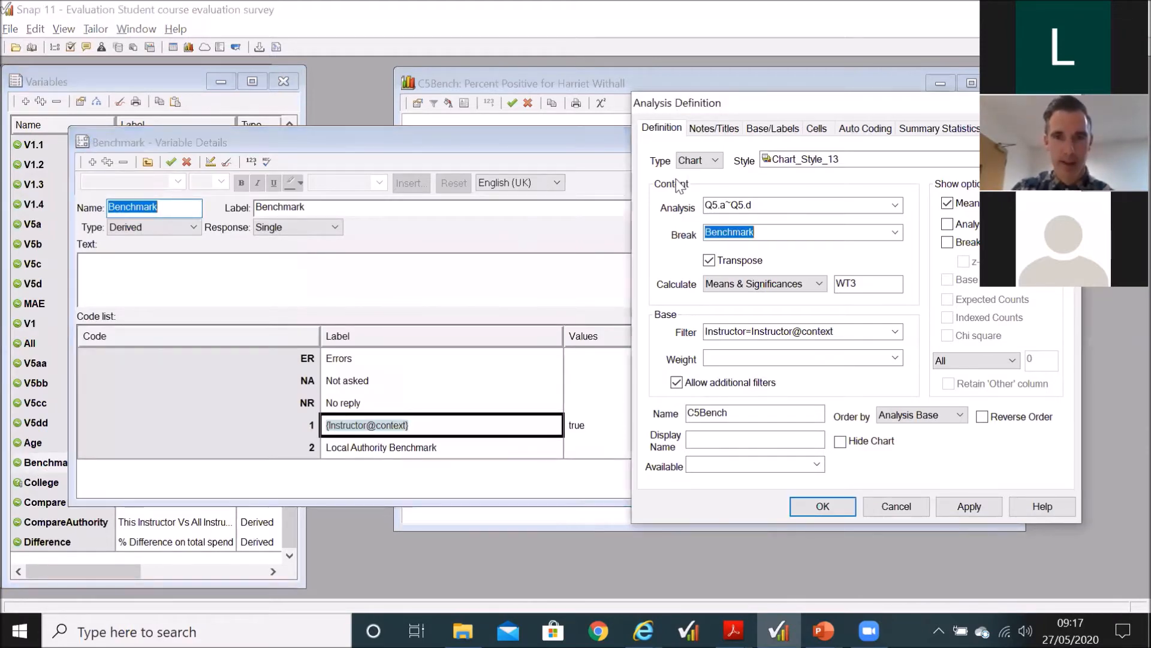
drag(671, 103, 723, 105)
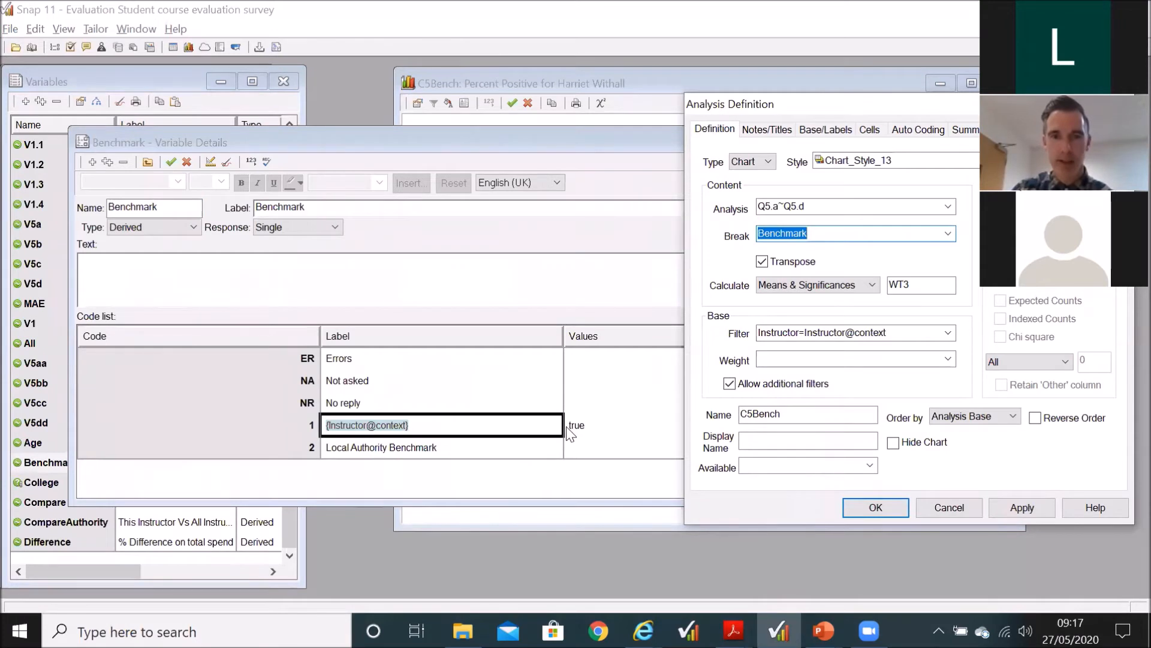
click(424, 454)
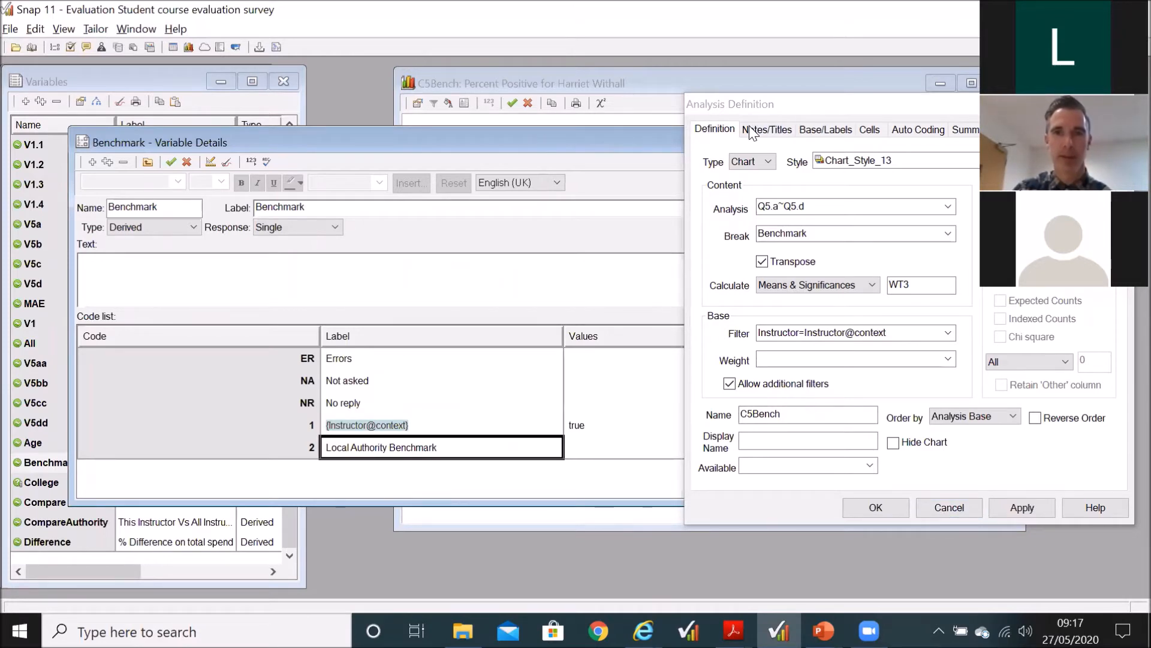
click(876, 508)
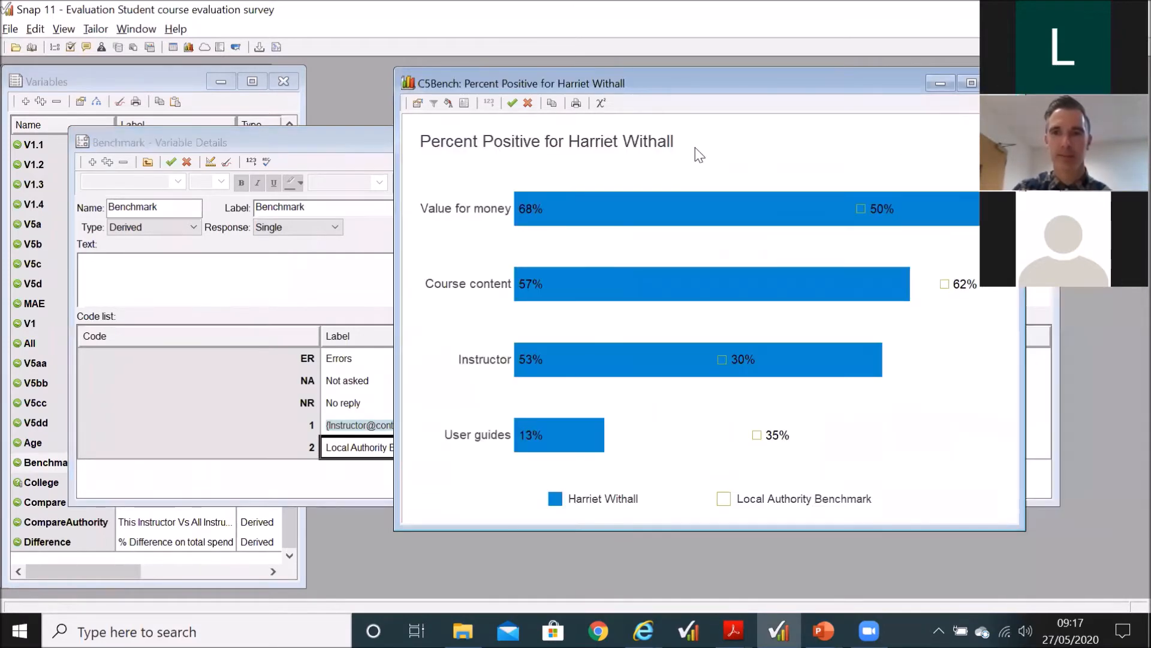
click(1039, 142)
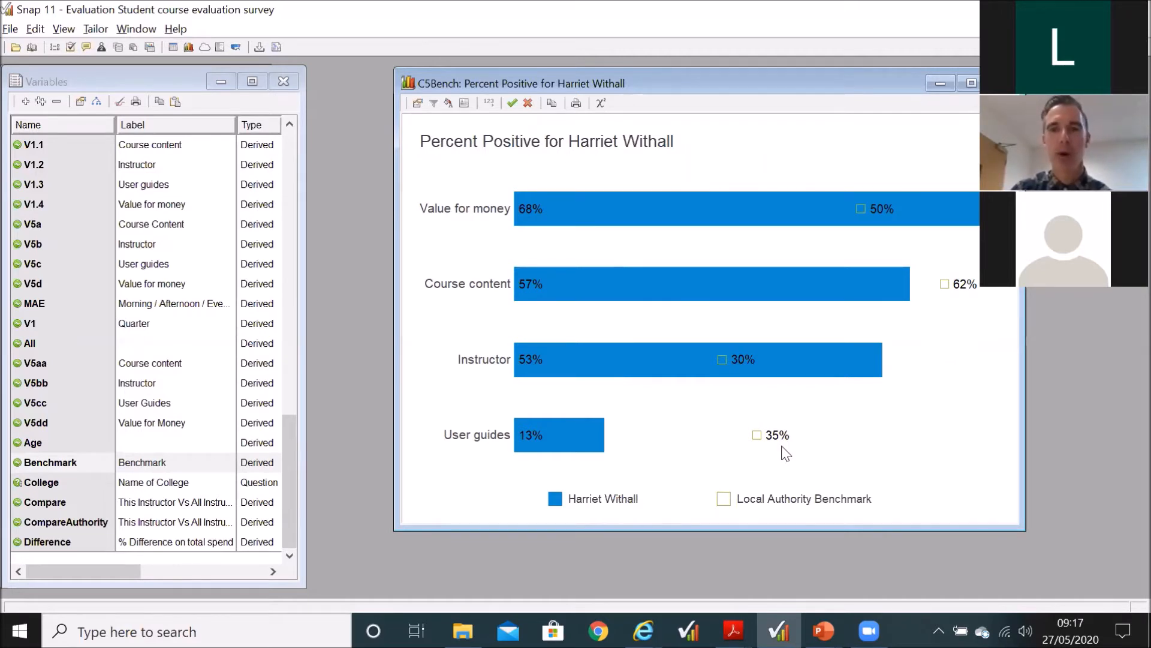
Step: Change the C5Bench analysis type to Table in its definition
click(418, 106)
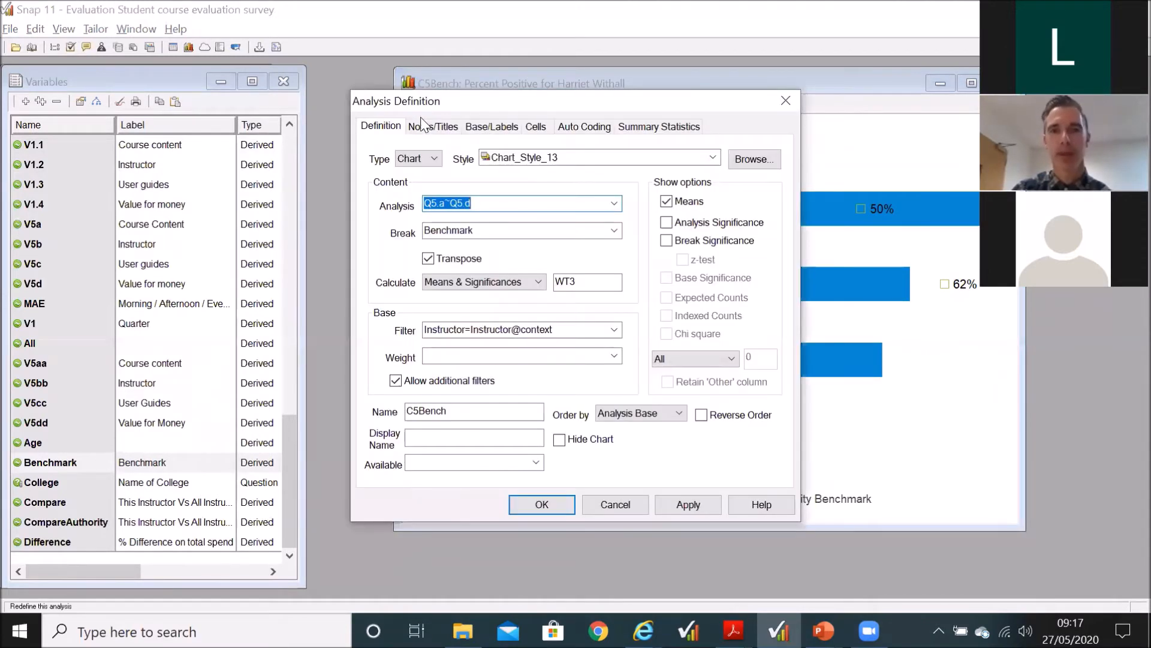
click(434, 160)
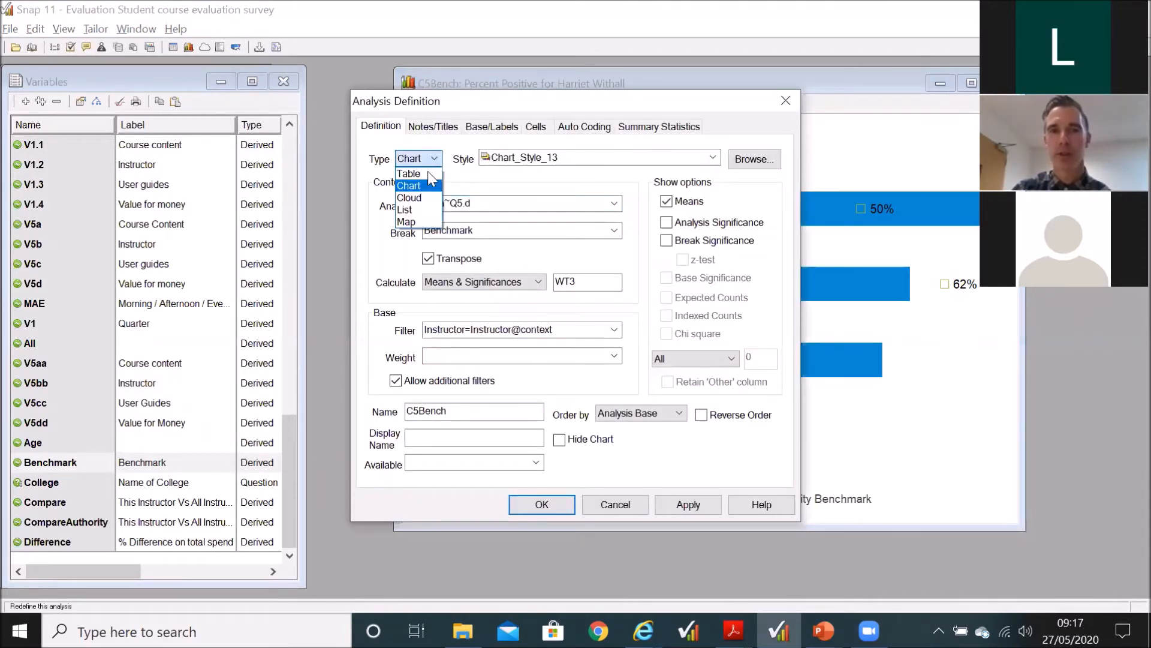
click(430, 174)
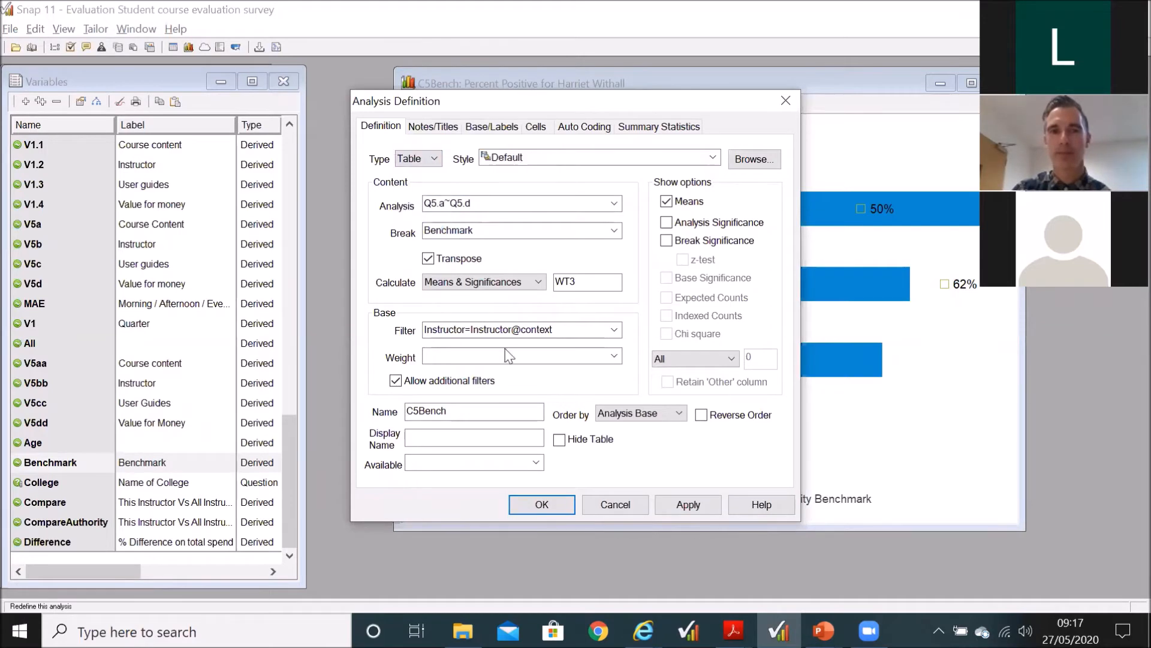
click(550, 503)
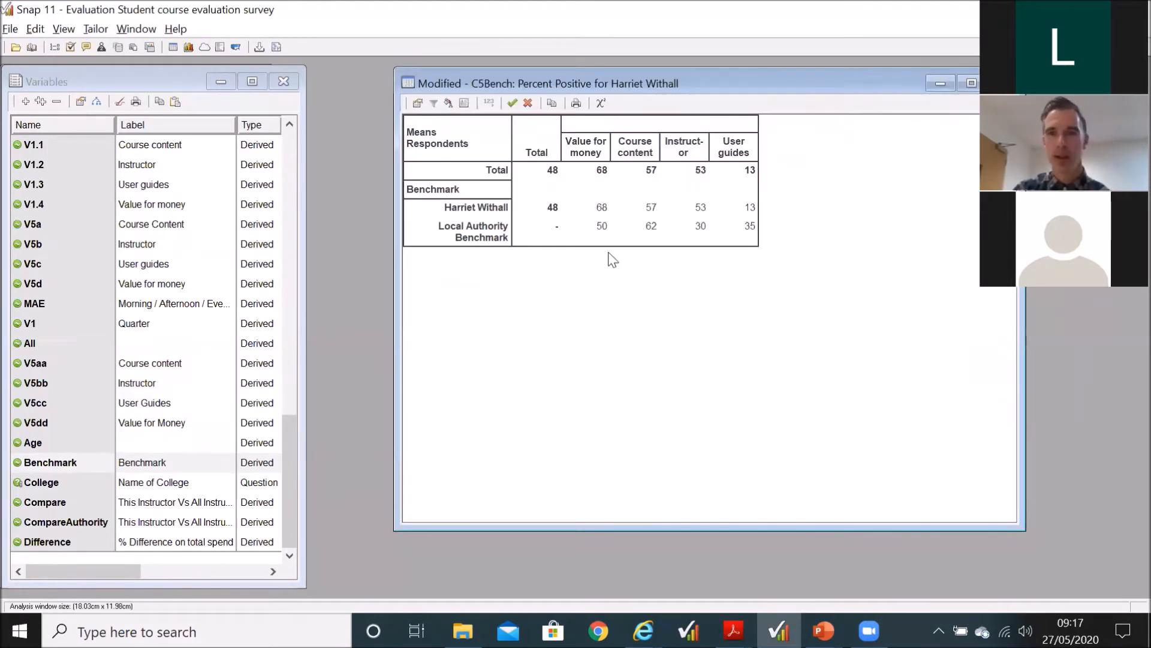
Step: Override the Local Authority Benchmark cell for Value for money with 45
double_click(601, 229)
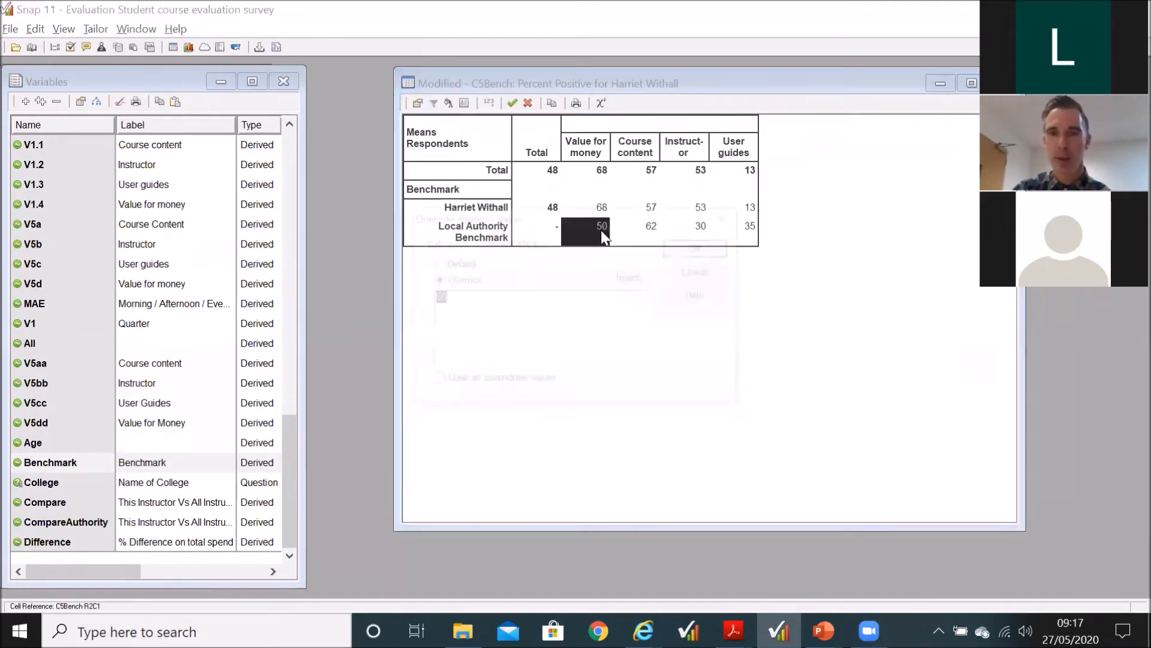
text(45)
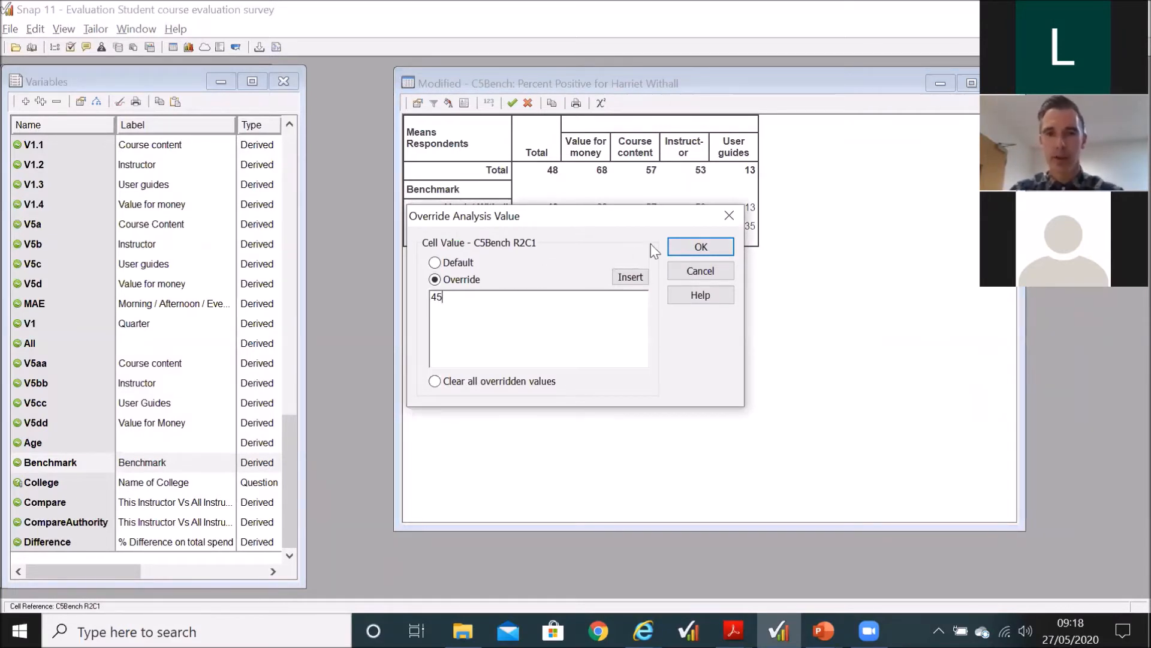
click(681, 245)
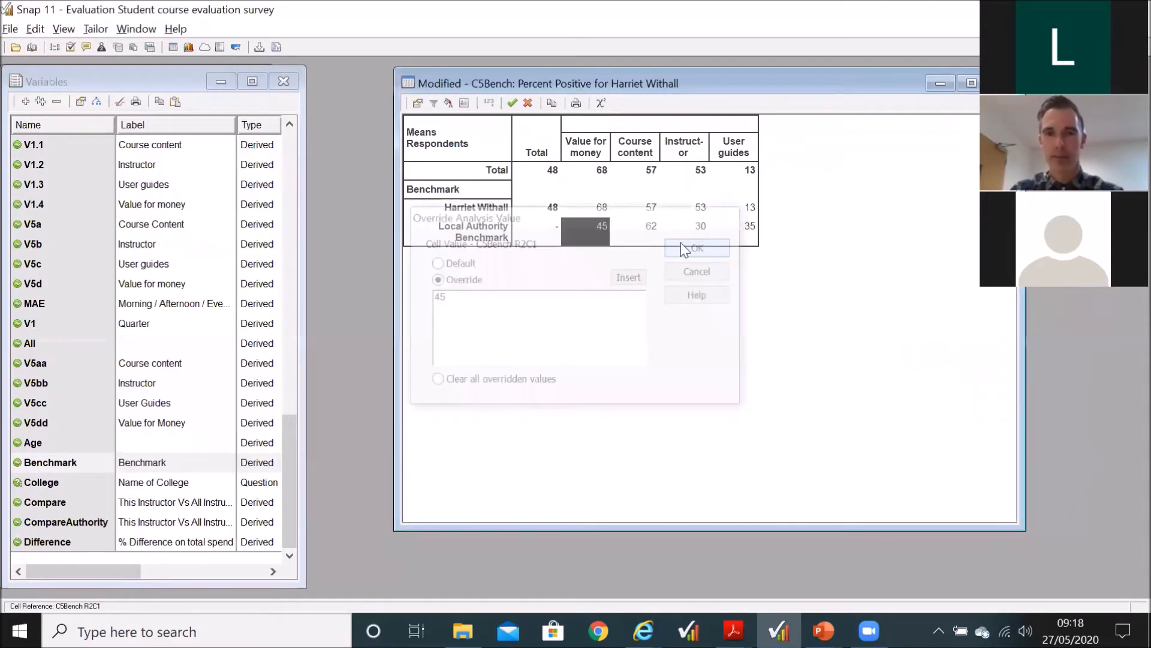
Step: Change the C5Bench analysis type back to Chart, keep the changes, and close the chart window
click(418, 103)
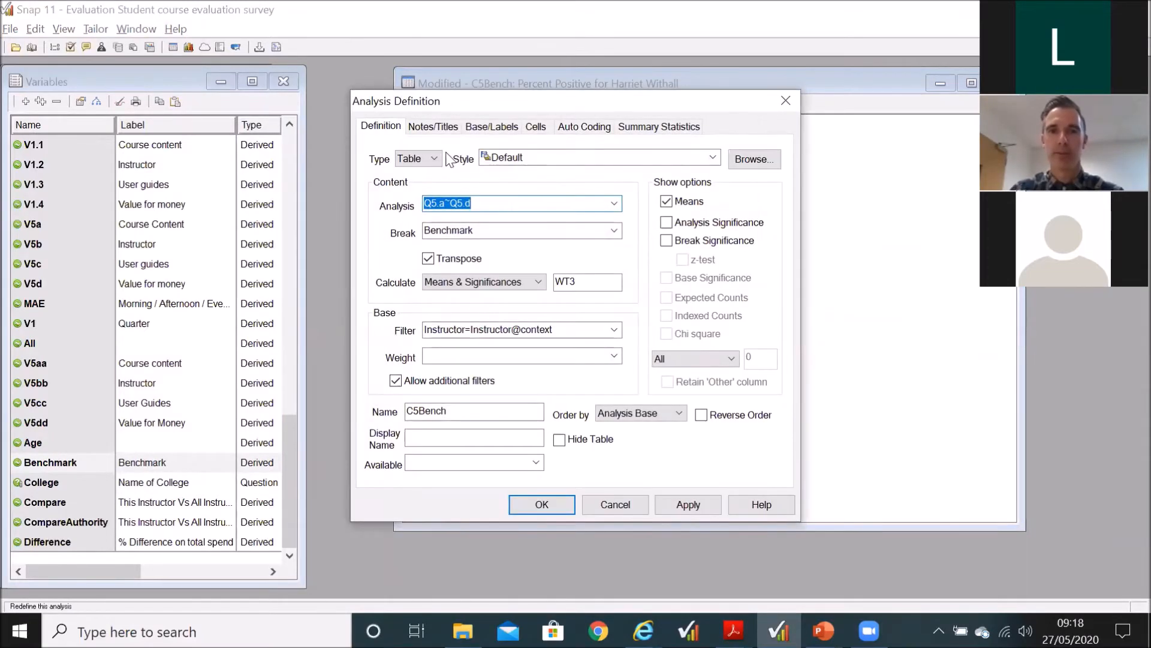
click(434, 158)
click(413, 185)
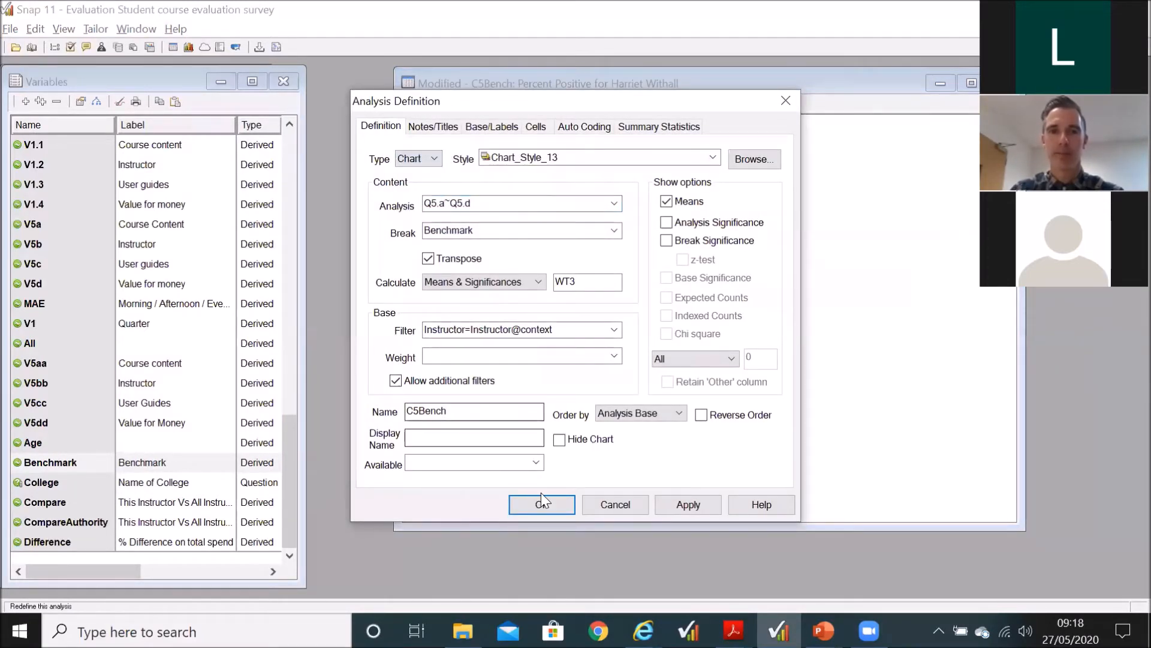
click(540, 509)
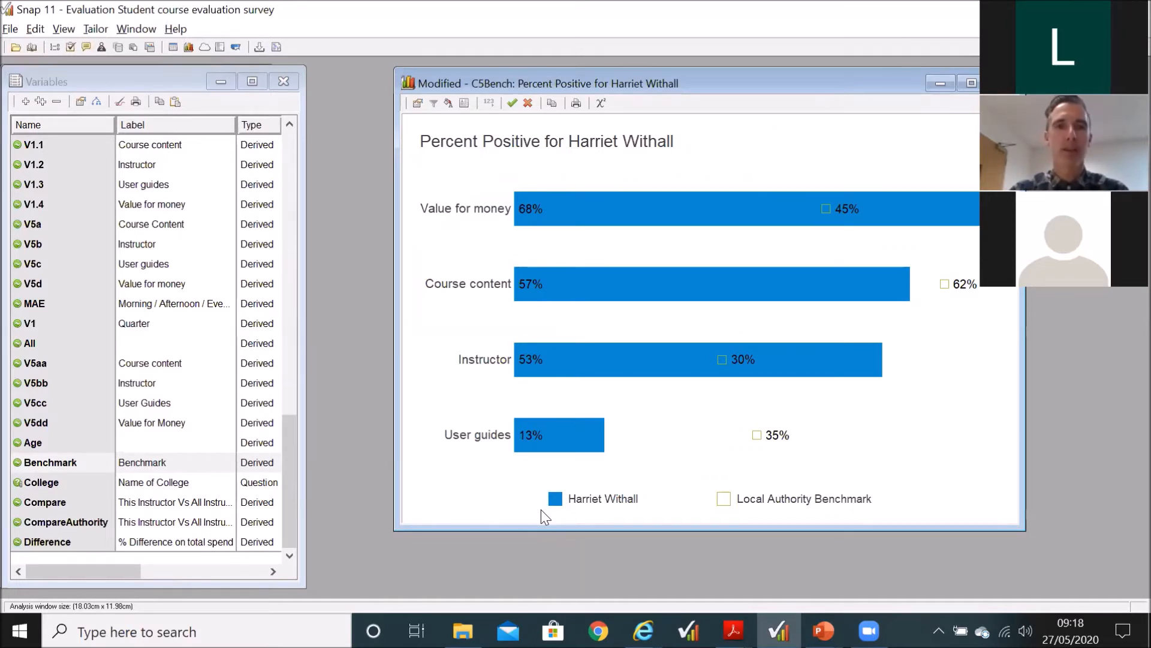
click(512, 103)
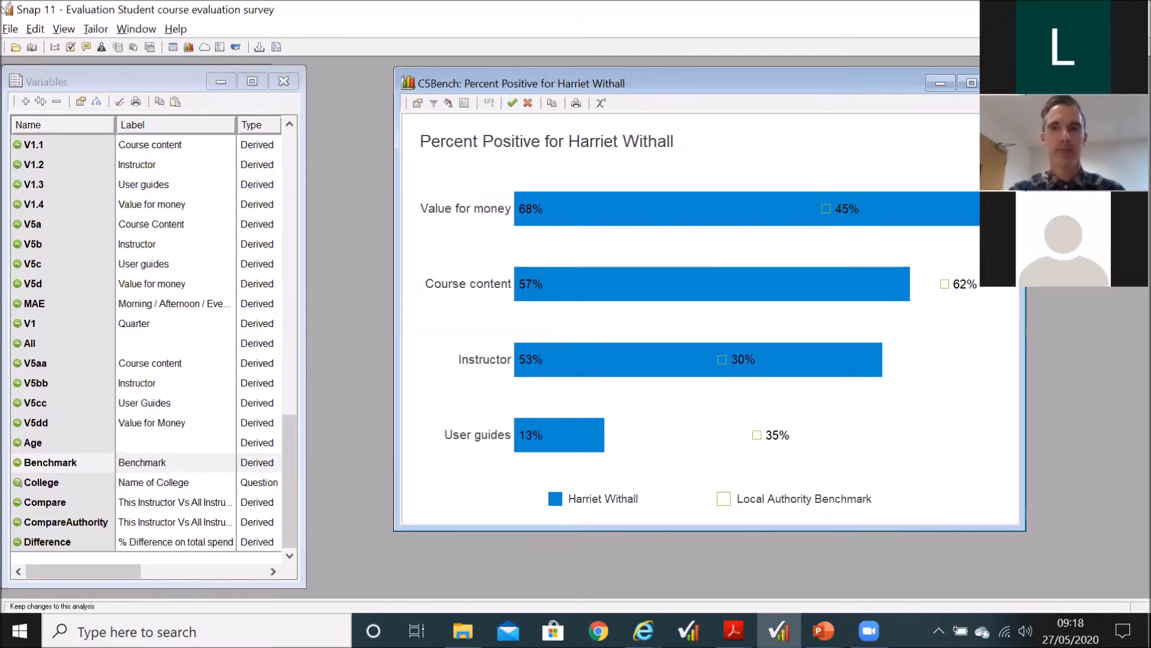
click(1002, 83)
Step: Switch to the PowerPoint slide show and advance to the Global Filters (Context) slide
key(alt+Tab)
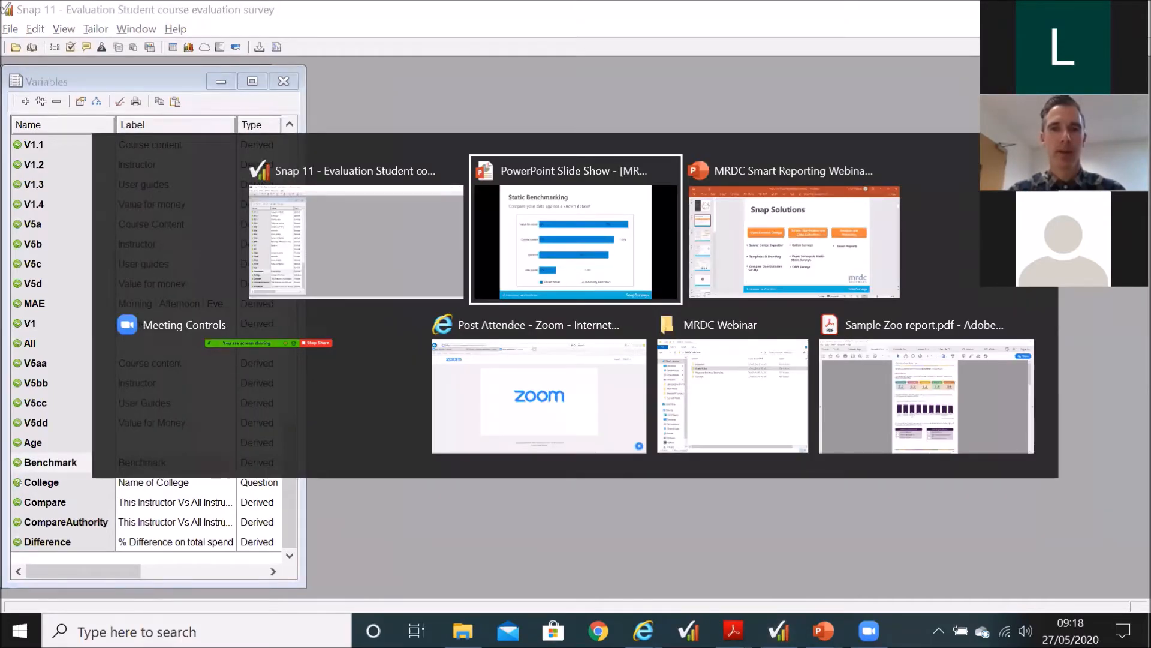
key(Right)
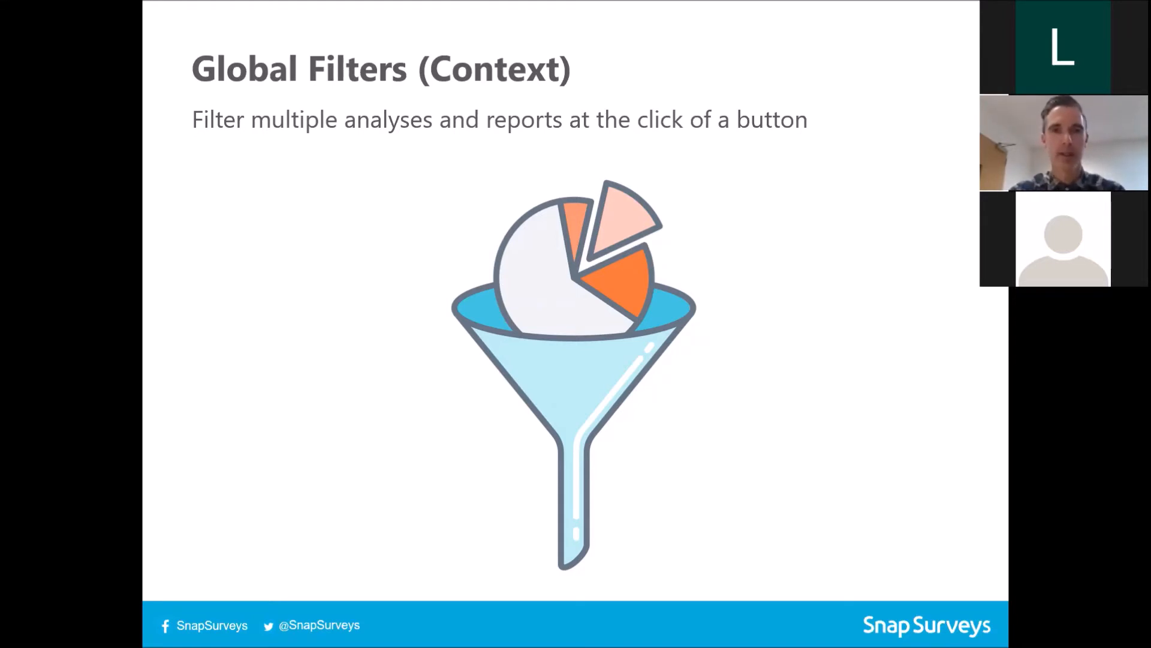
Step: Return to Snap 11, close the variables list, and open the survey questionnaire
key(alt+Tab)
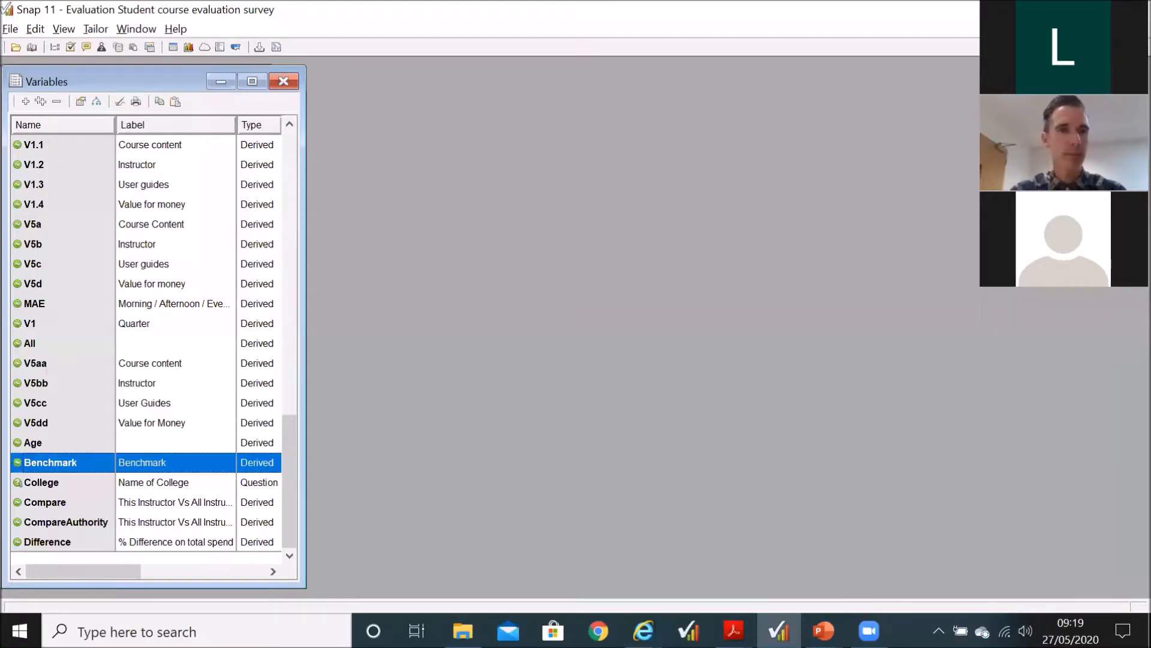
click(284, 81)
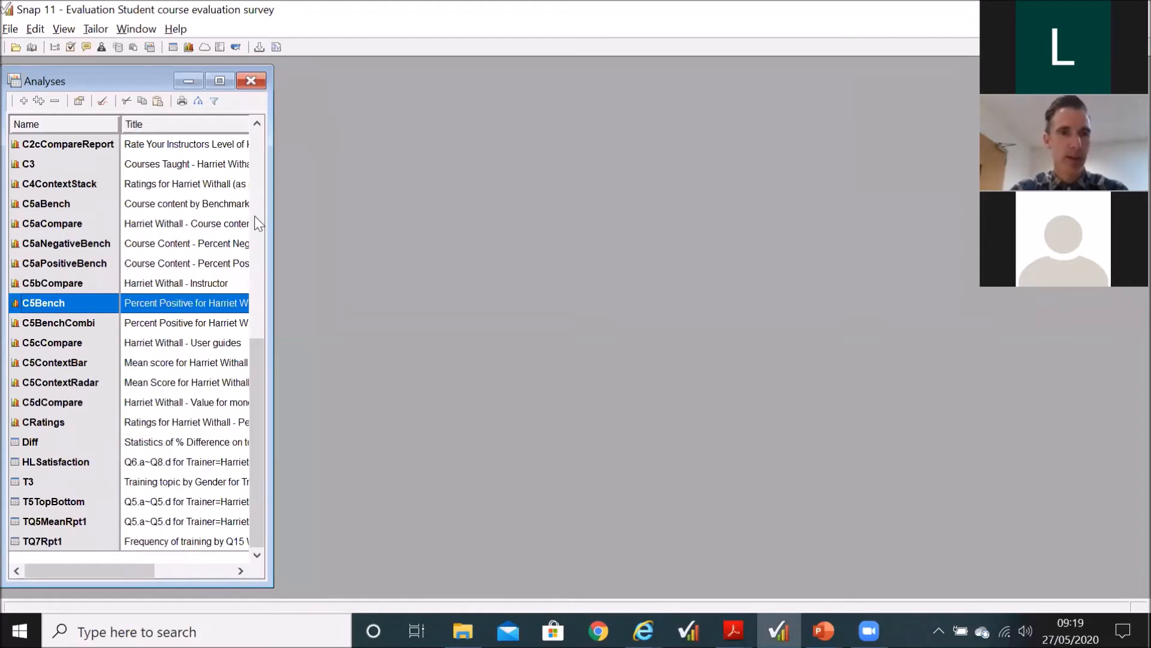
drag(258, 437, 262, 366)
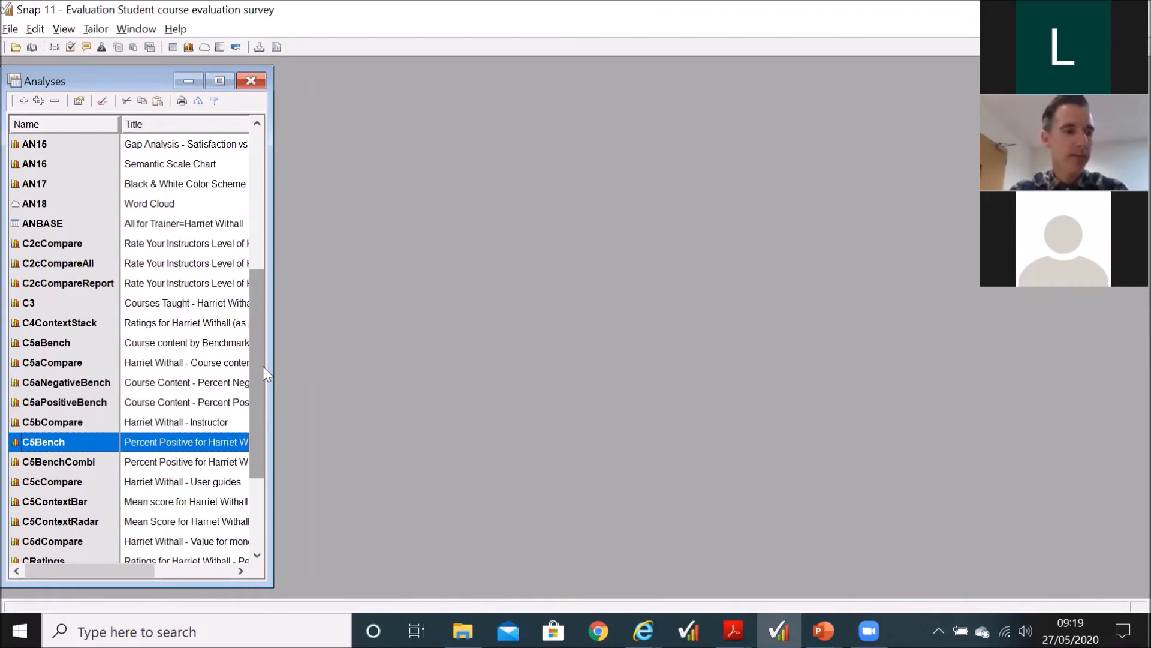
click(71, 48)
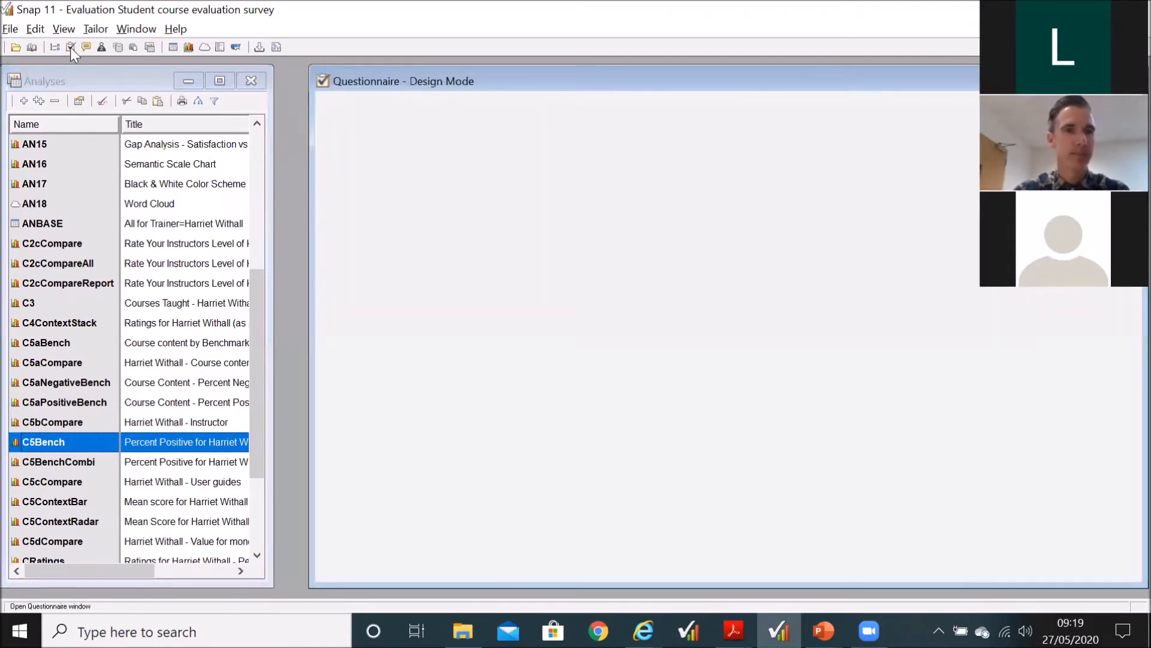
Step: Review the instructor question in the survey questionnaire, and close the questionnaire window
scroll(508, 426, down, 5)
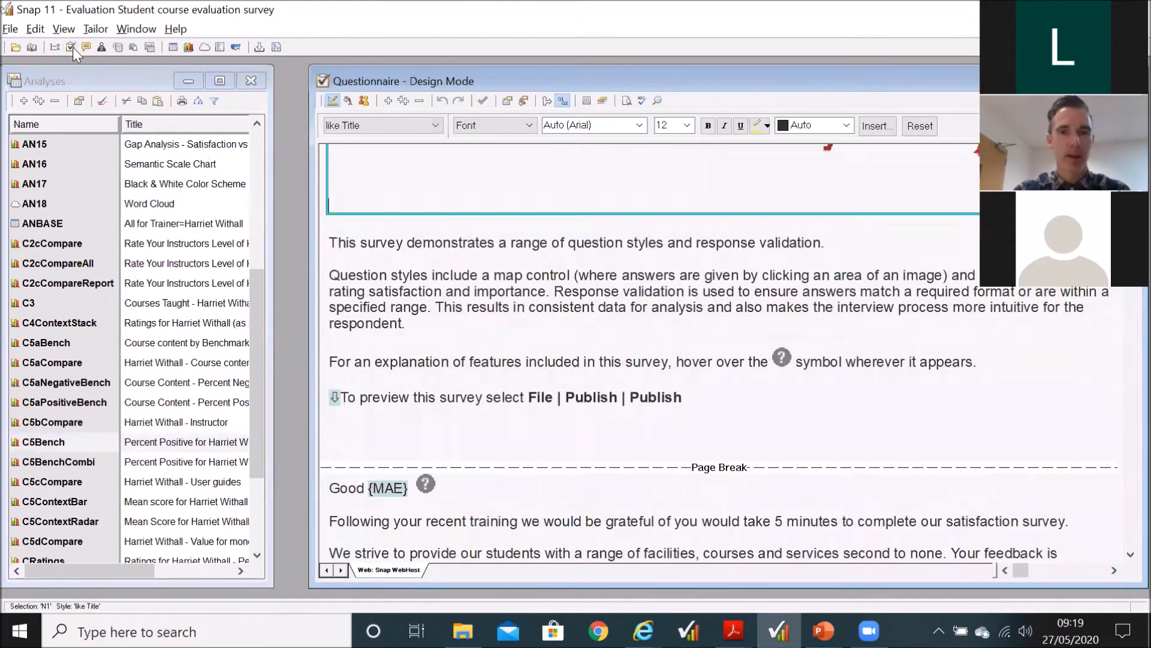
scroll(509, 425, down, 4)
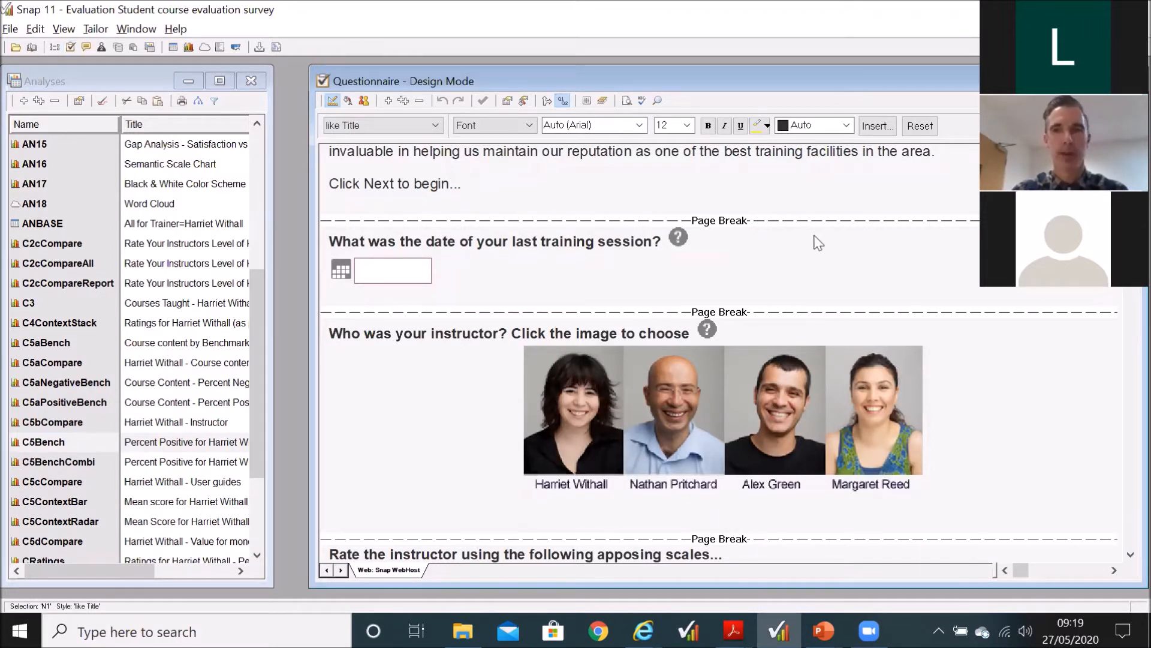
click(434, 334)
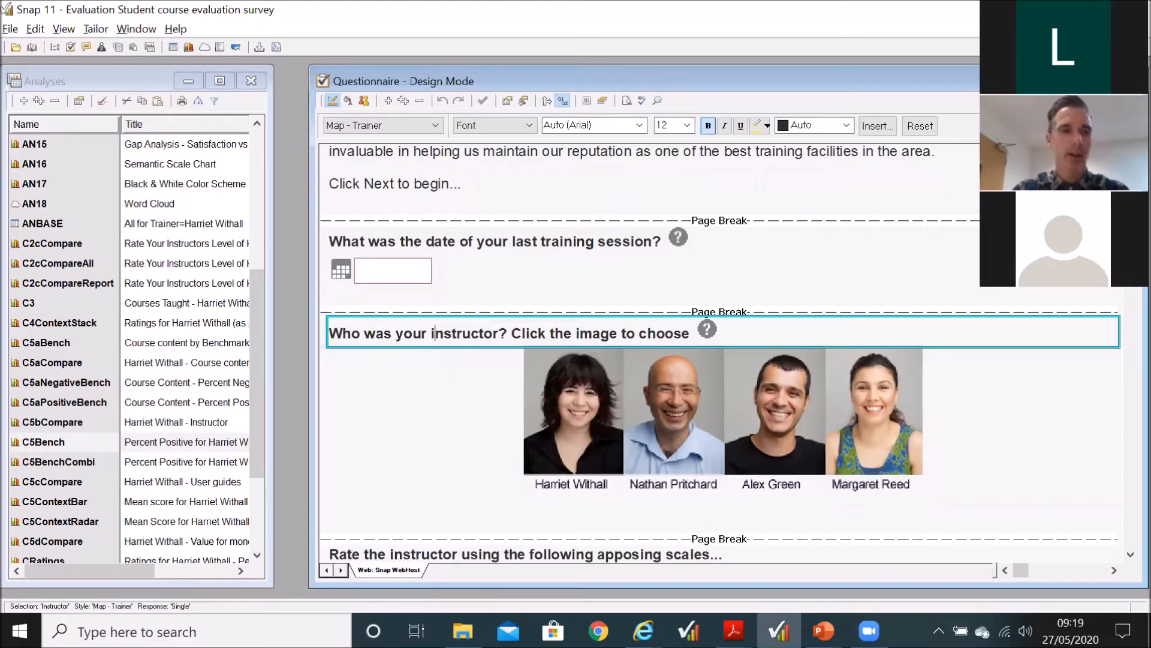
click(1127, 81)
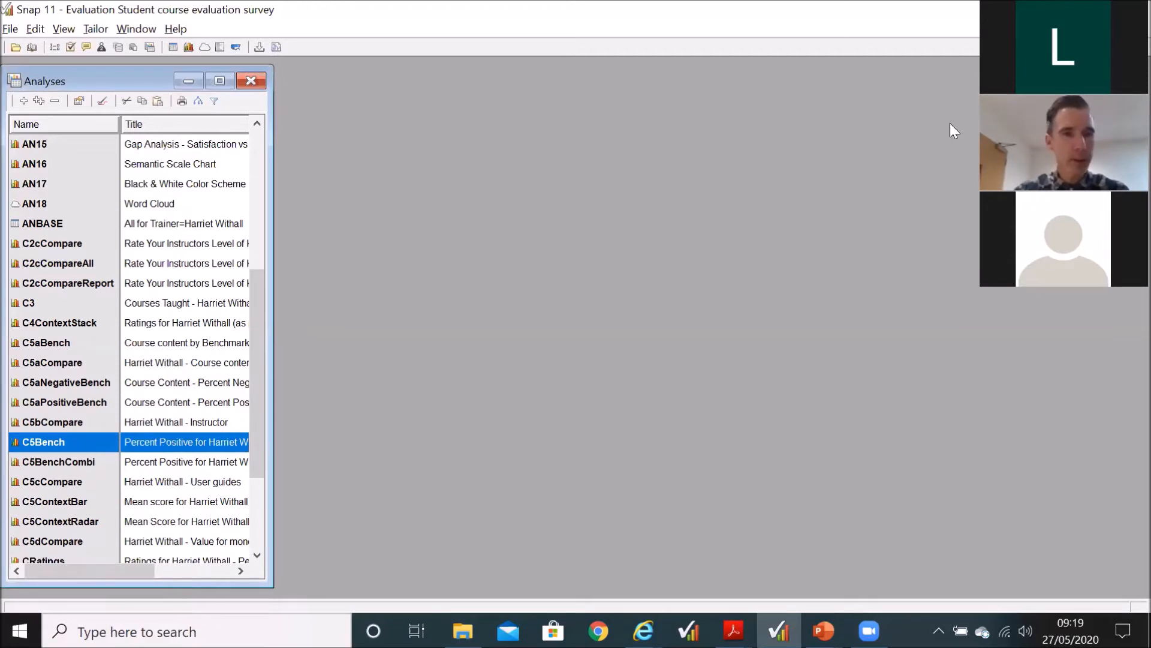
Step: Open the C4ContextStack chart and bring up its analysis definition
click(63, 321)
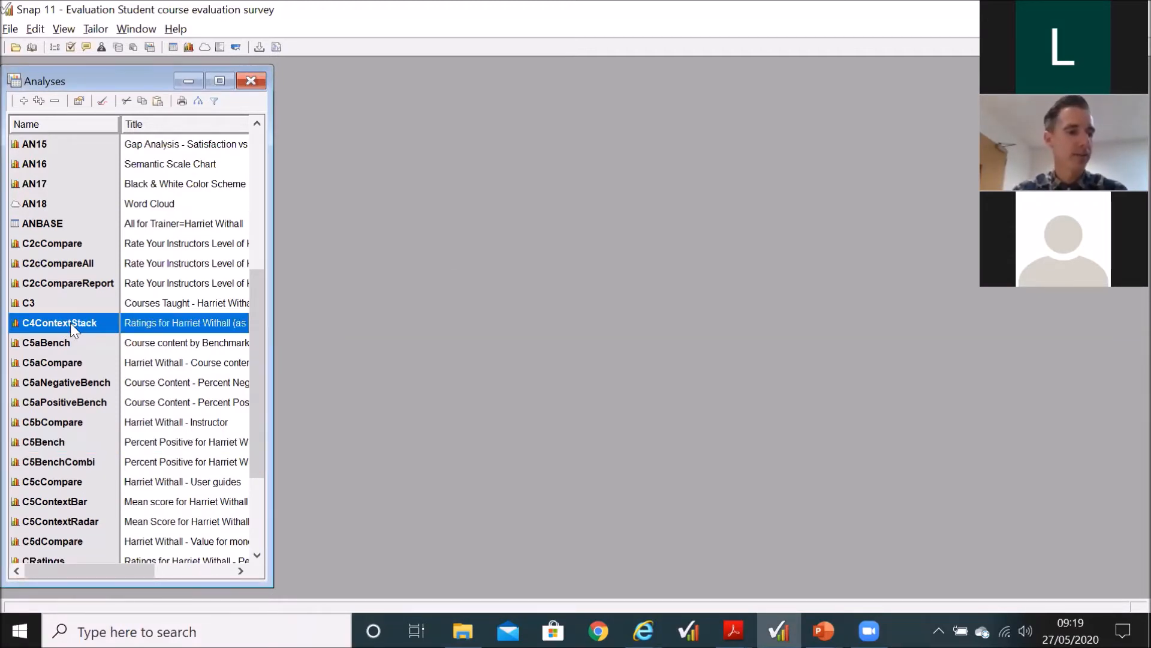
double_click(70, 323)
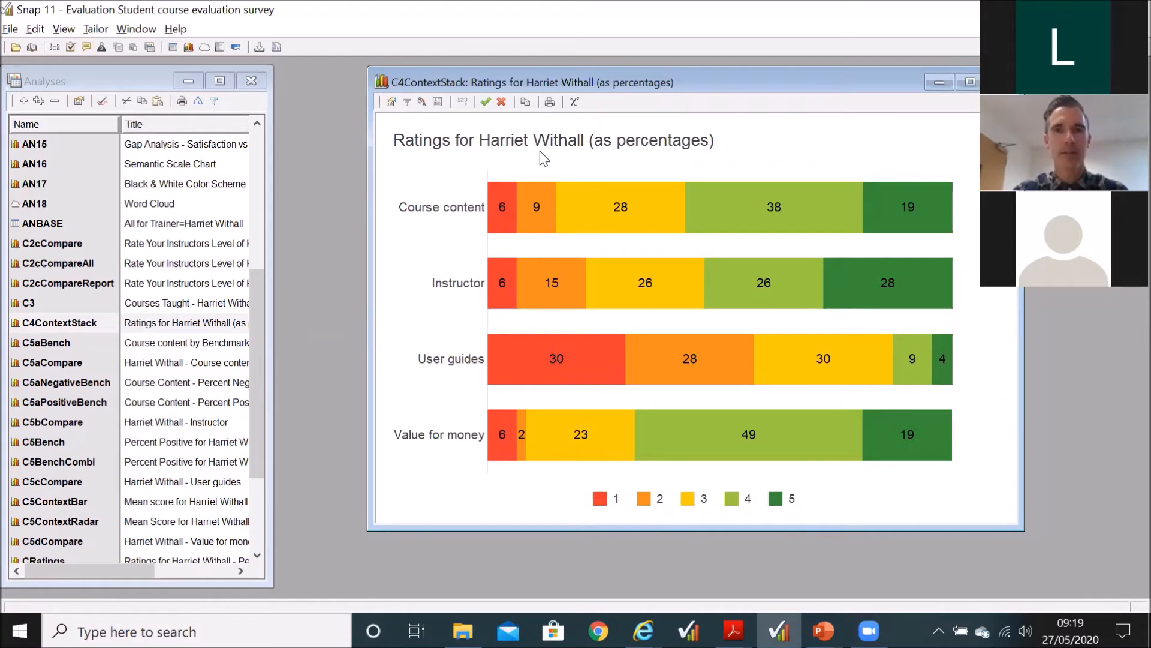
click(390, 103)
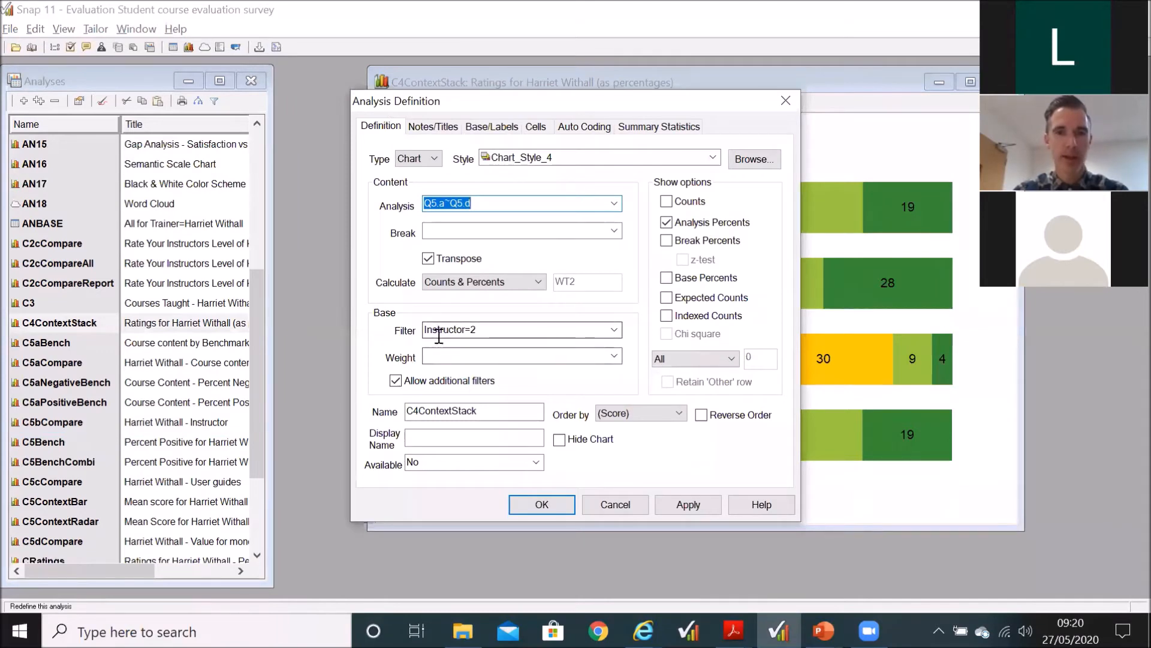
Step: Change the C4ContextStack filter to Instructor=1 and apply it with the definition still open beside the chart
drag(559, 102, 344, 169)
click(269, 395)
click(269, 395)
key(BackSpace)
text(1)
click(496, 571)
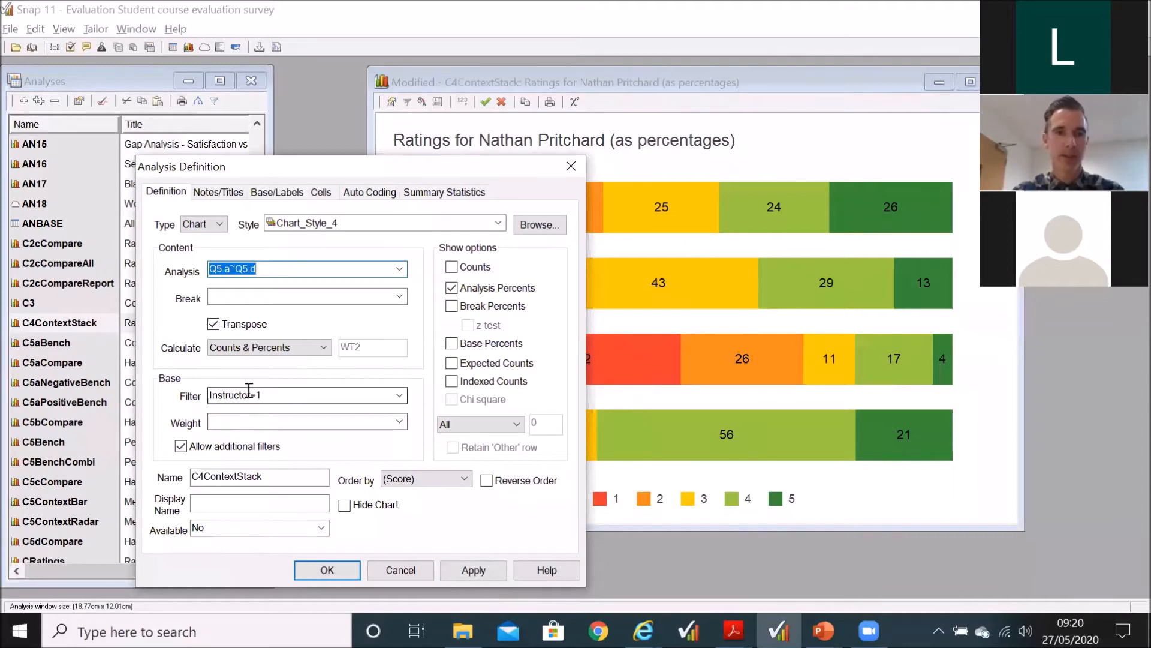
Step: Change the C4ContextStack filter to Instructor=3, apply it, and keep the chart changes
click(269, 395)
click(269, 395)
key(BackSpace)
text(3)
click(454, 572)
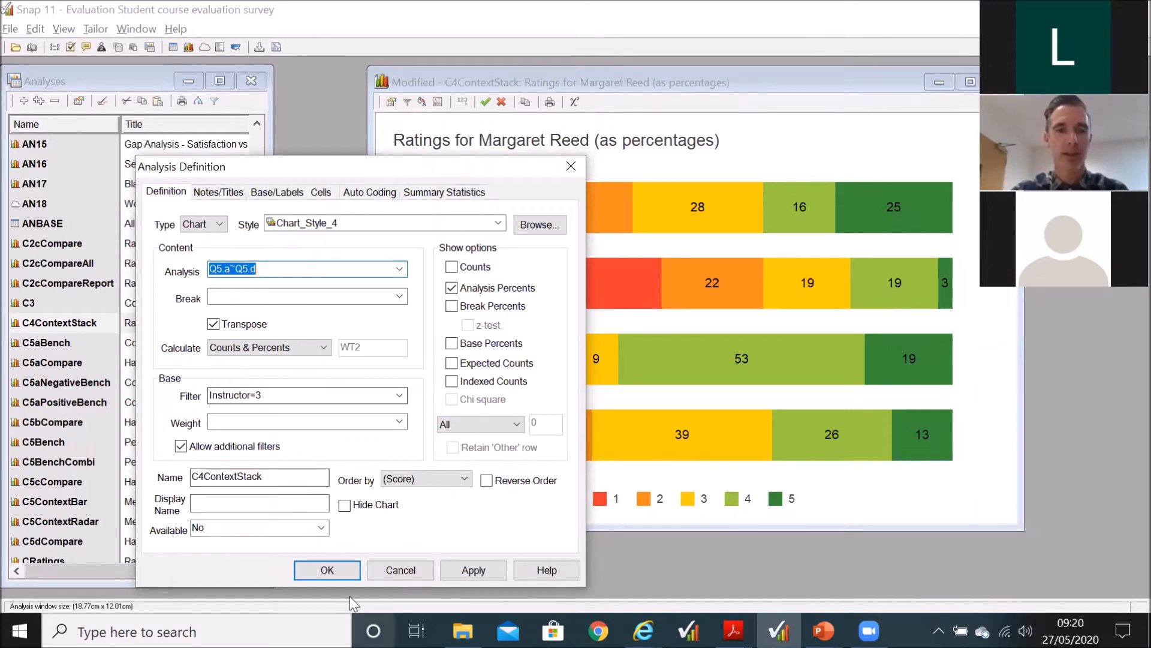
click(327, 571)
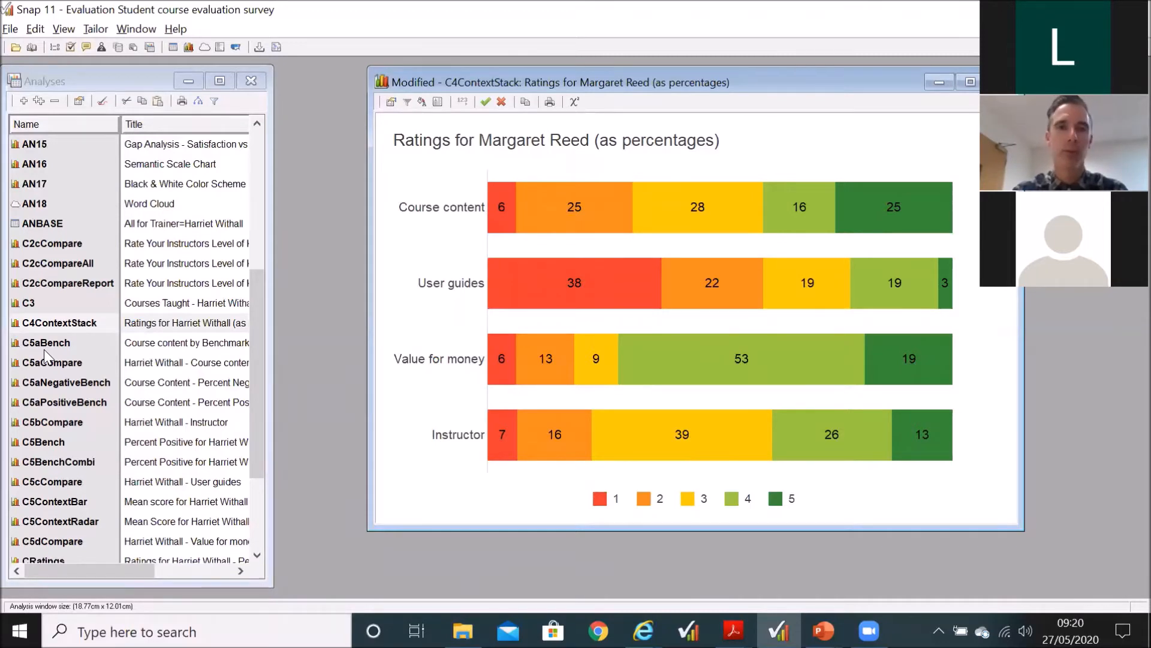
click(486, 103)
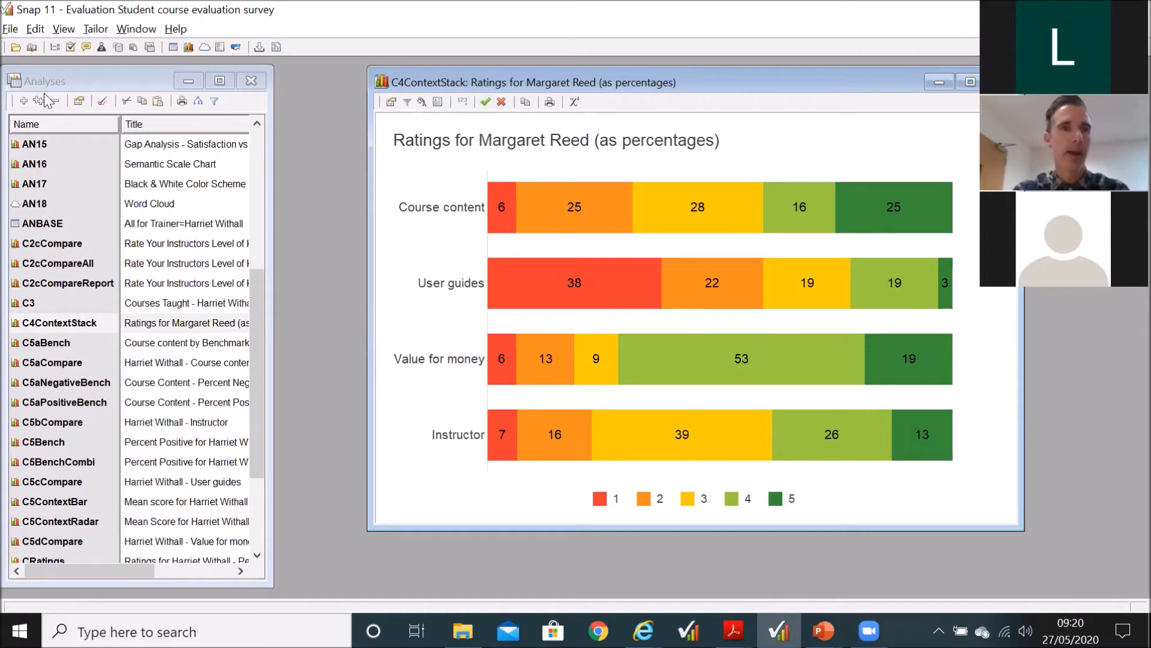
Step: Open the global context from the survey's context values and look over its College and Instructor variables
click(12, 30)
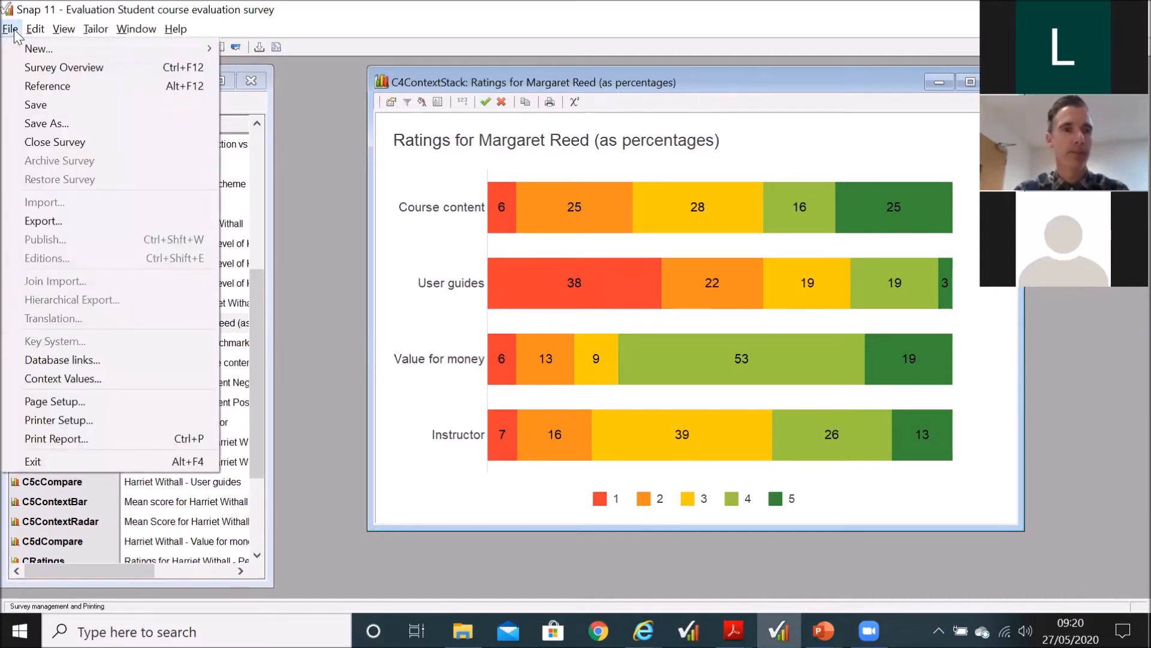
click(46, 380)
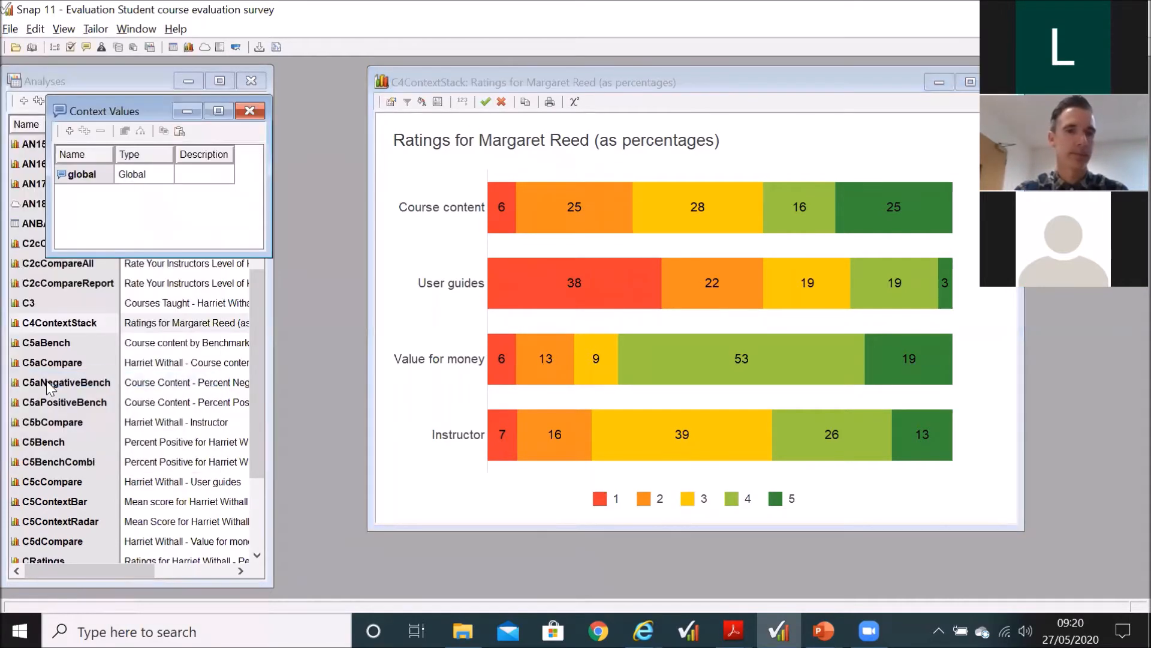
double_click(98, 178)
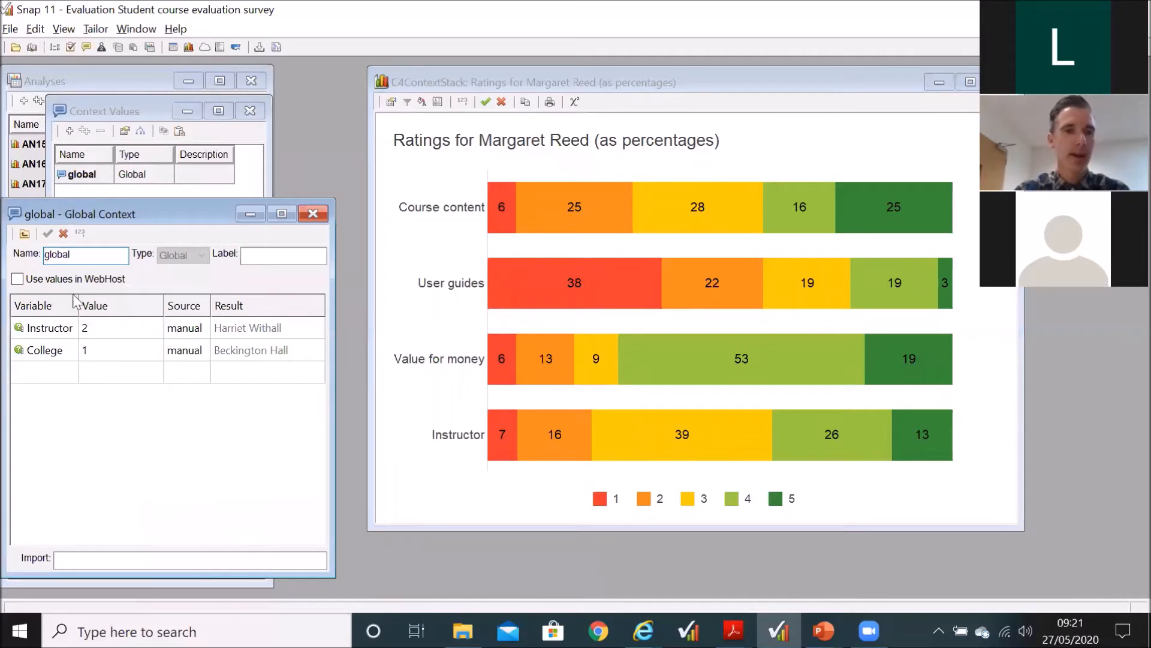
click(59, 354)
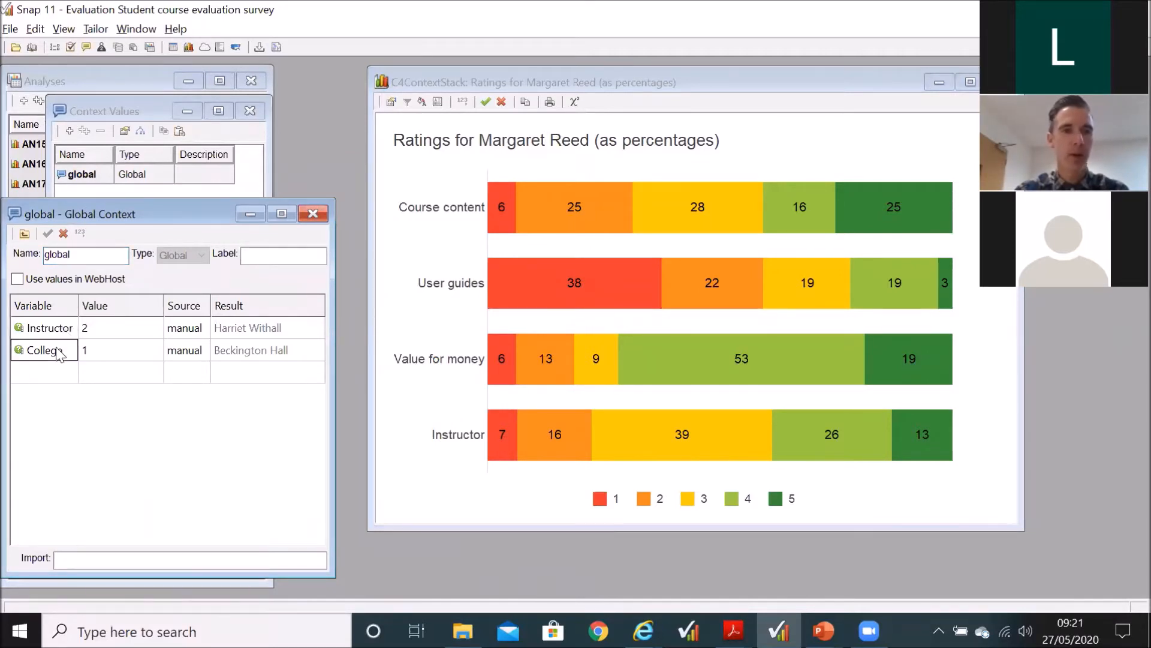
click(51, 332)
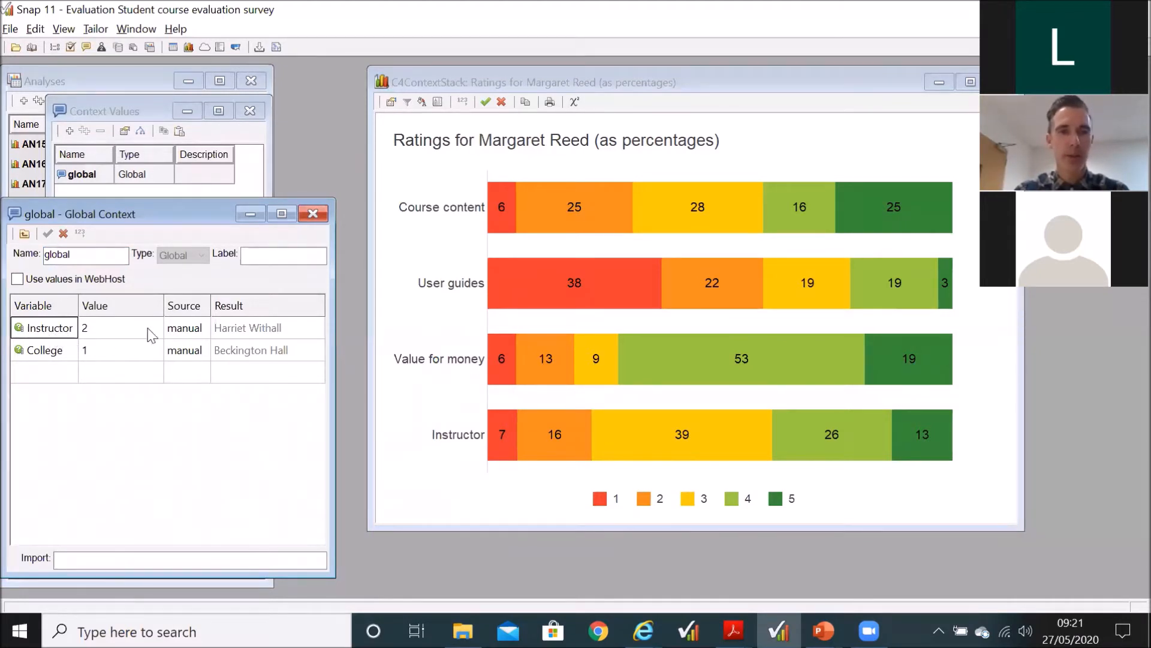
Step: Try the values 1 and 3 for the Instructor variable in the global context
click(96, 328)
key(BackSpace)
text(1)
key(Tab)
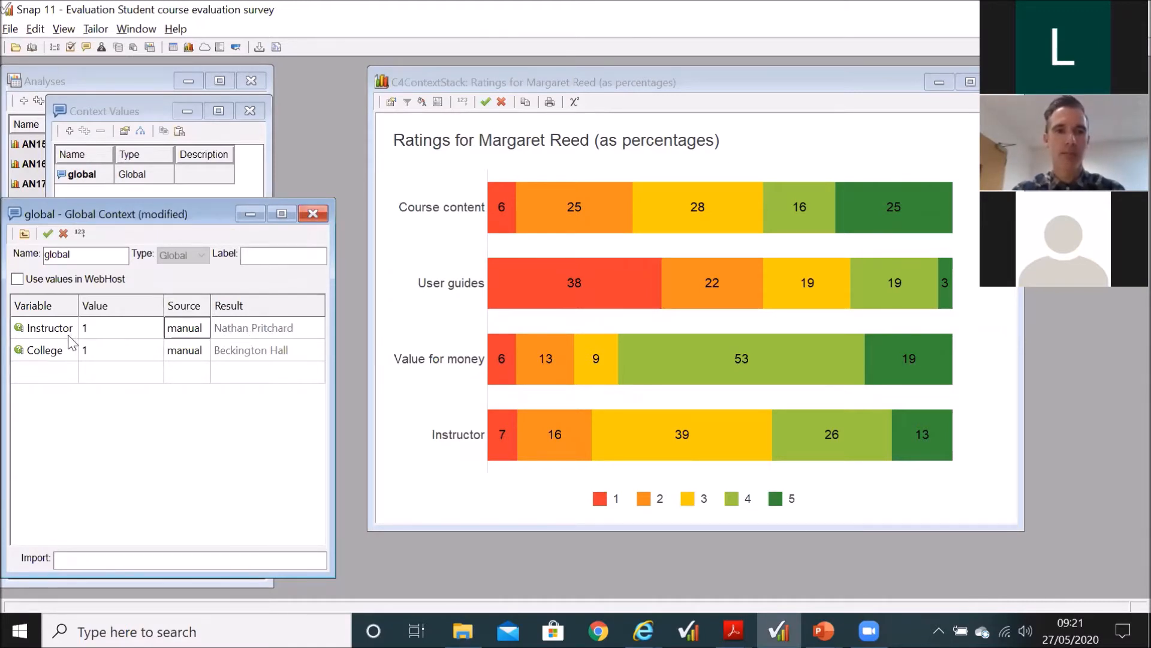
double_click(97, 330)
text(3)
key(Tab)
Step: Set the Instructor variable to 2 in the global context and save the context
double_click(98, 329)
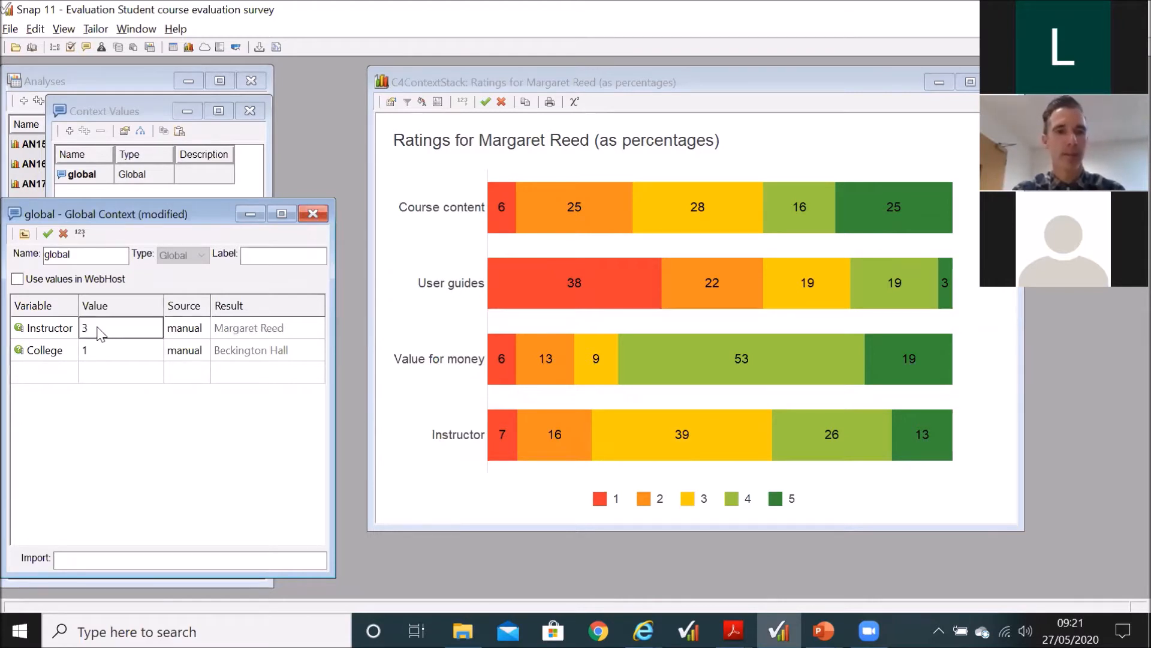
text(2)
key(Tab)
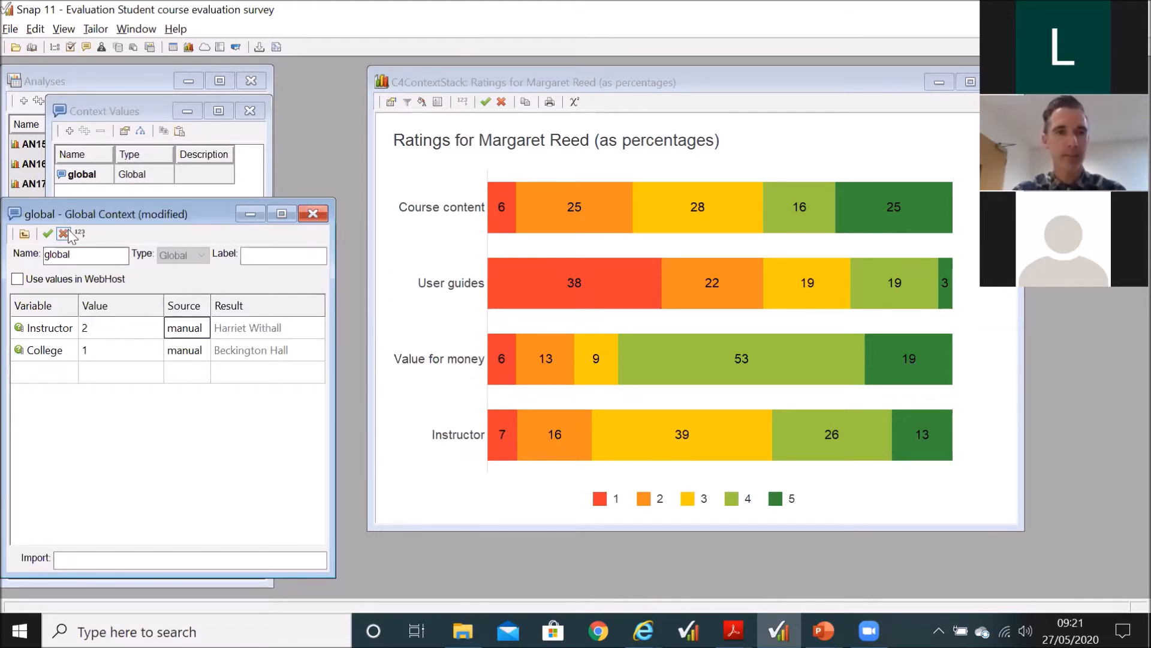
click(48, 233)
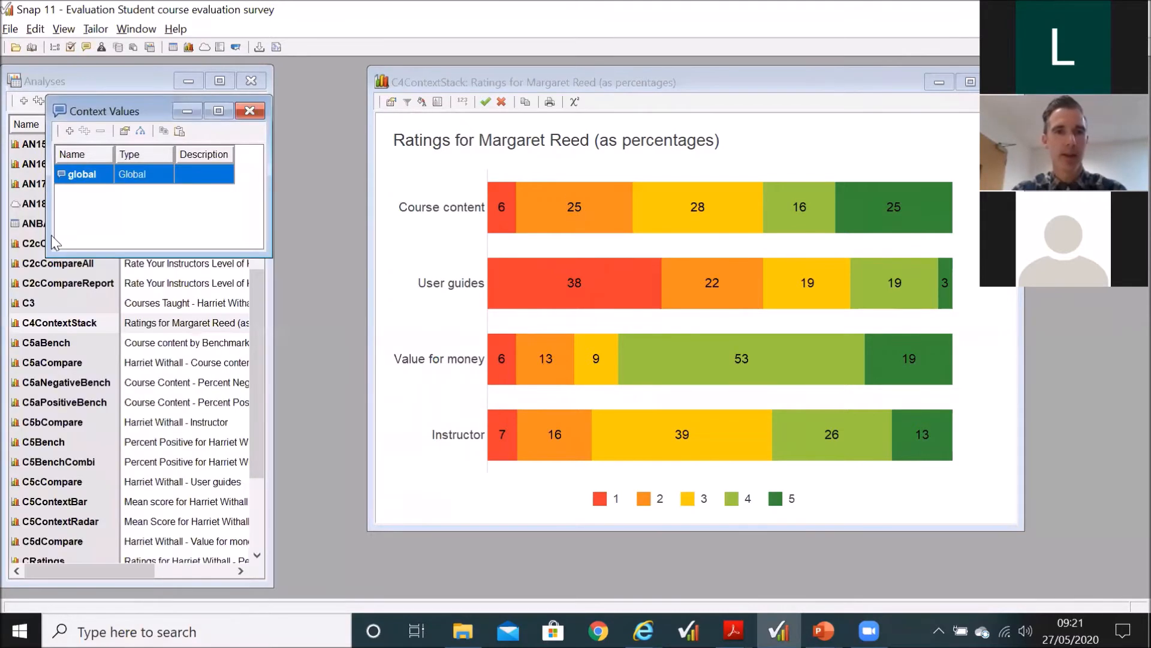
Step: Set the C4ContextStack filter to Instructor=Instructor@context, check the global context's values, and keep the chart changes
click(392, 103)
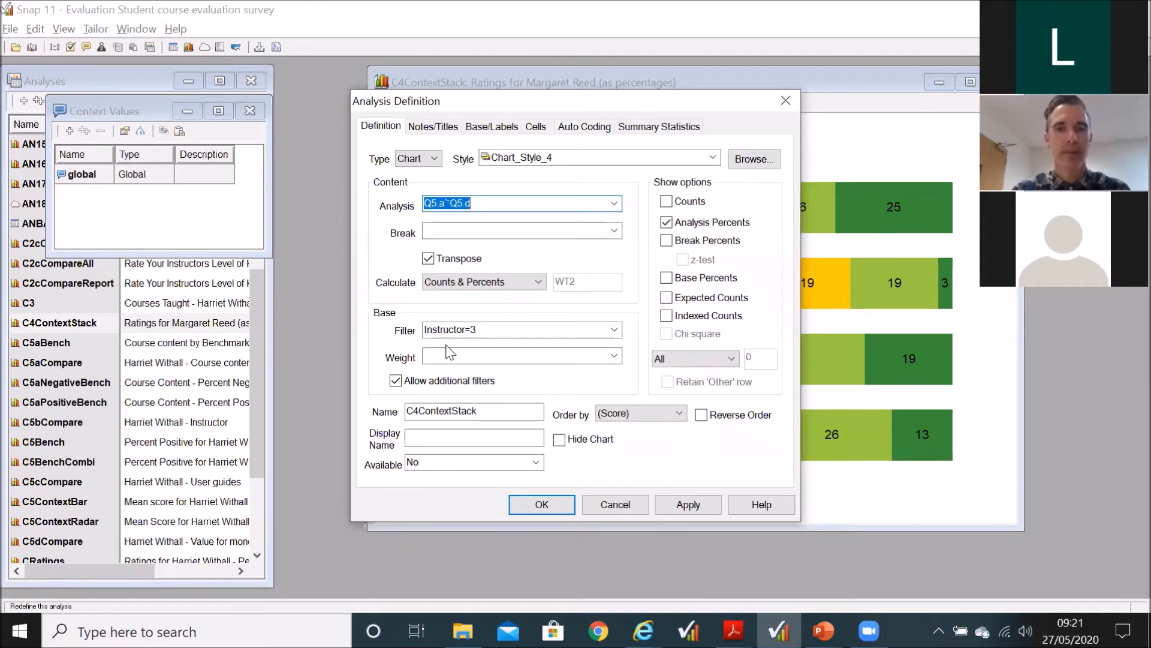
click(614, 330)
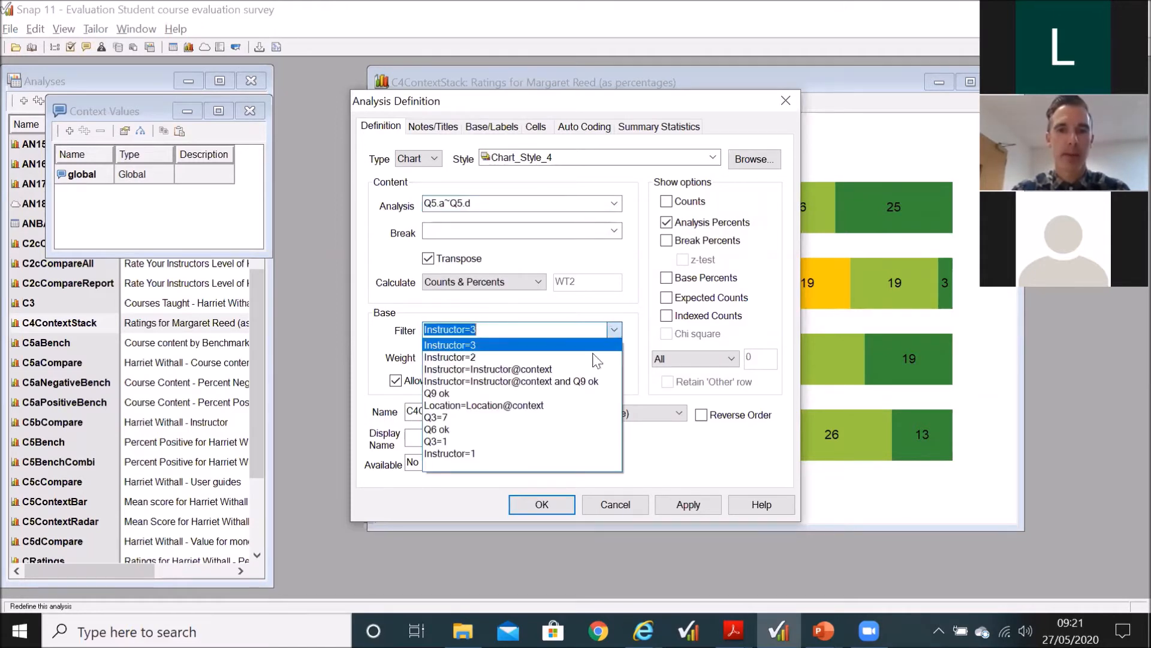
click(580, 368)
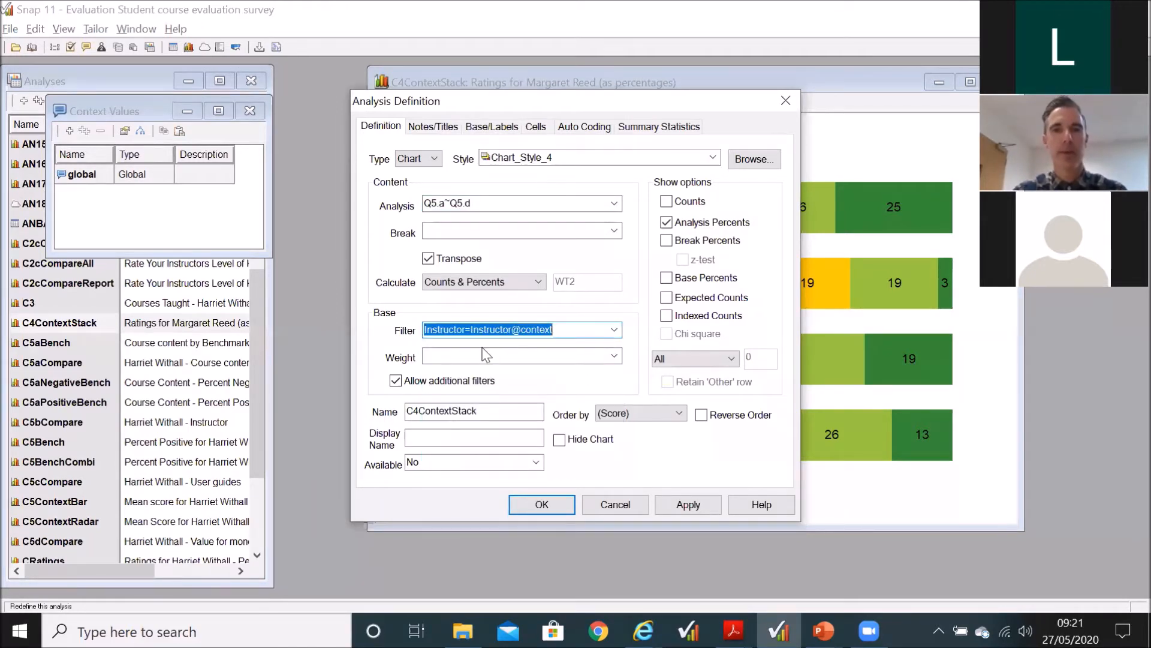
click(564, 331)
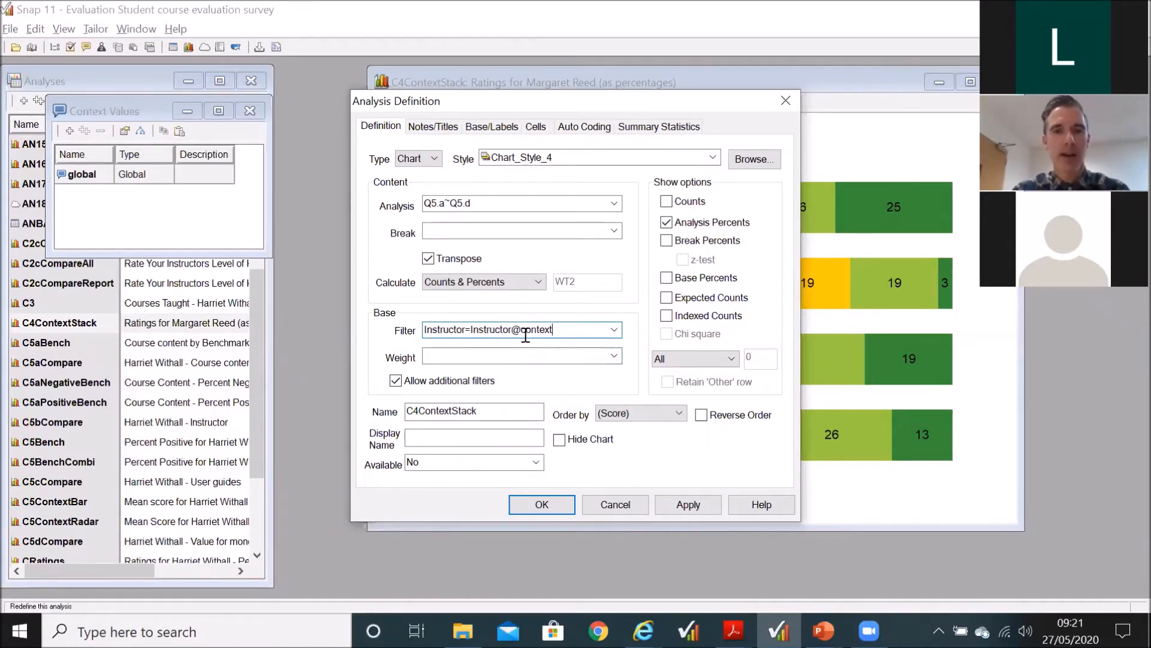
double_click(102, 175)
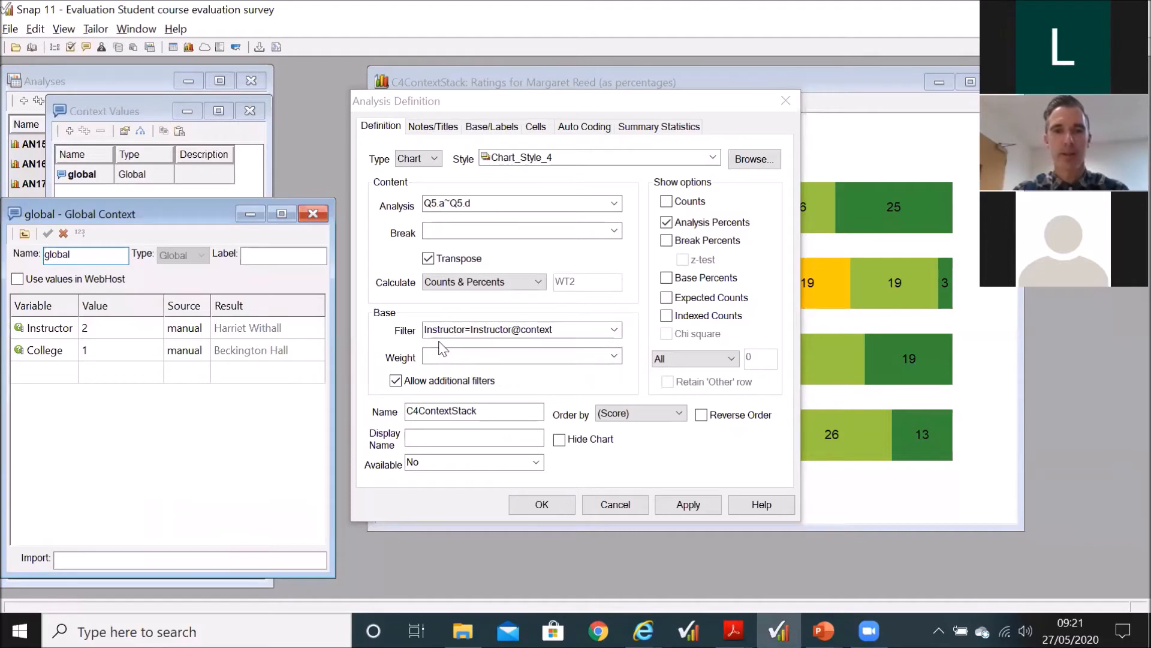
click(316, 220)
click(565, 506)
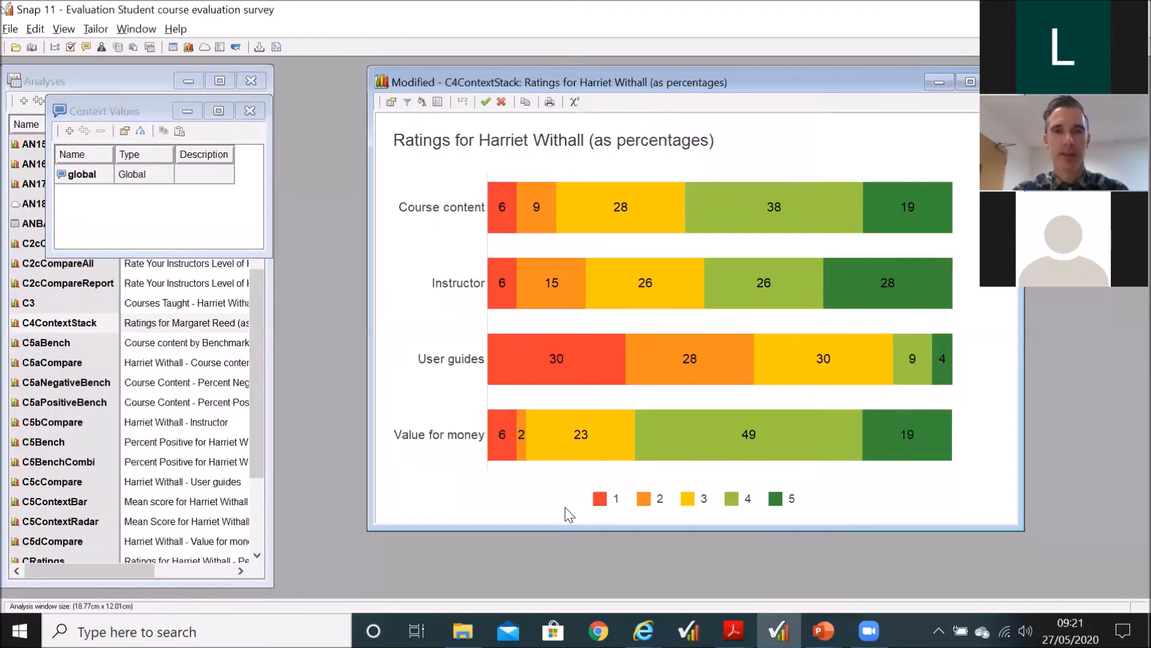
click(485, 102)
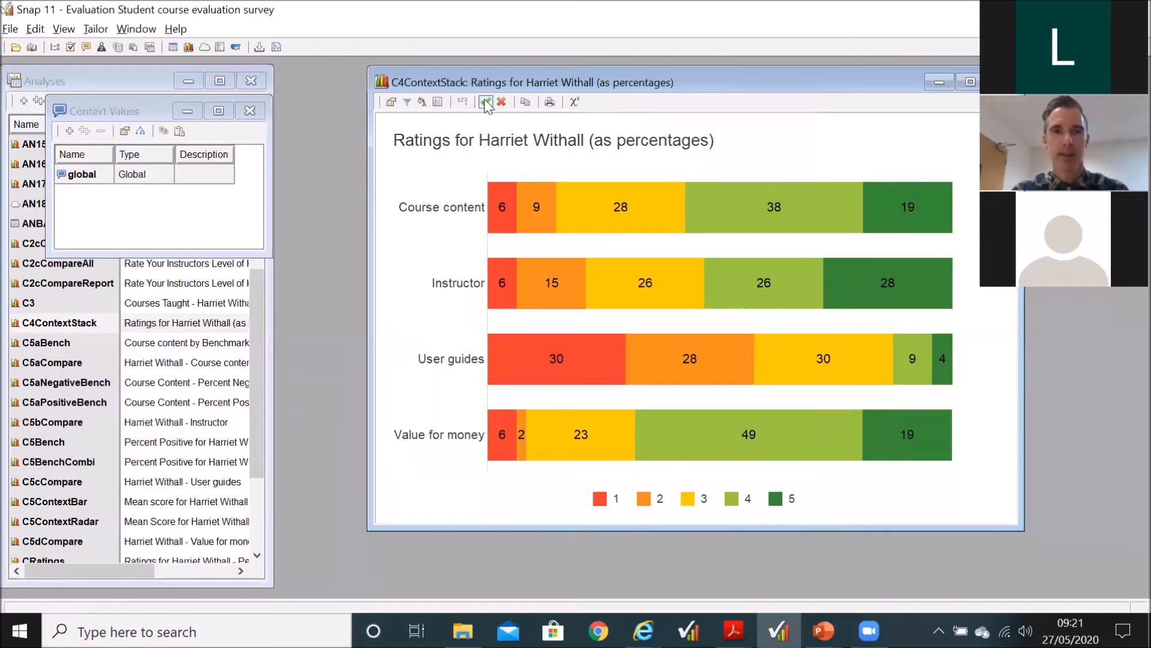
Step: Open the C5ContextBar and C5ContextRadar charts and check the filter in the radar chart's definition
click(53, 503)
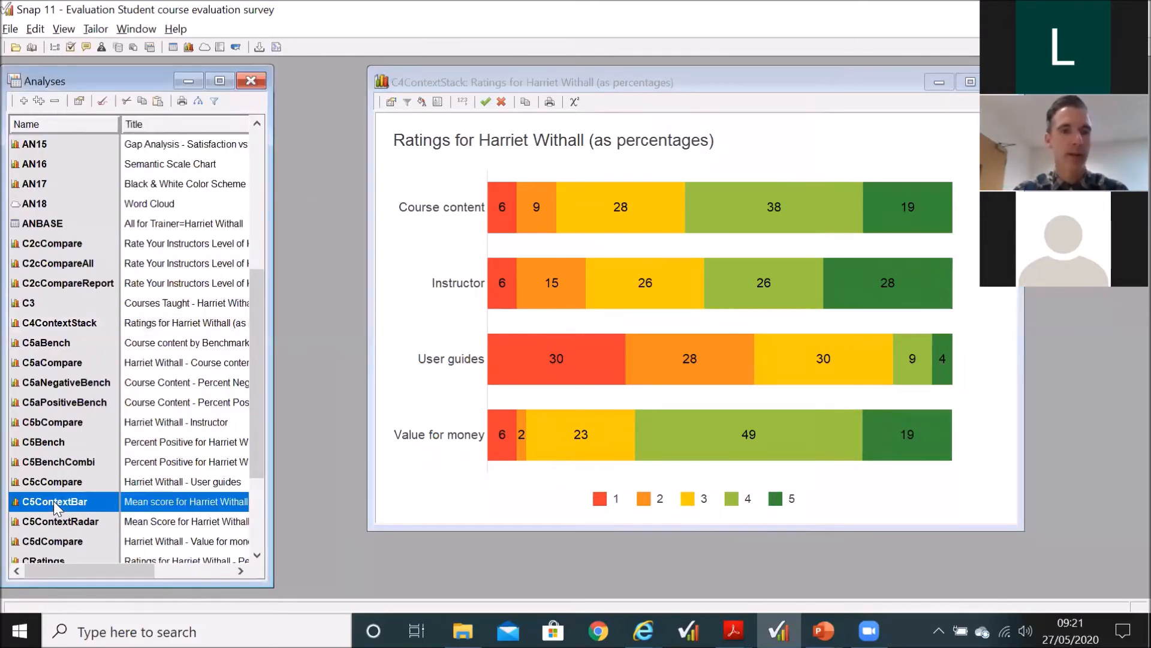
double_click(53, 501)
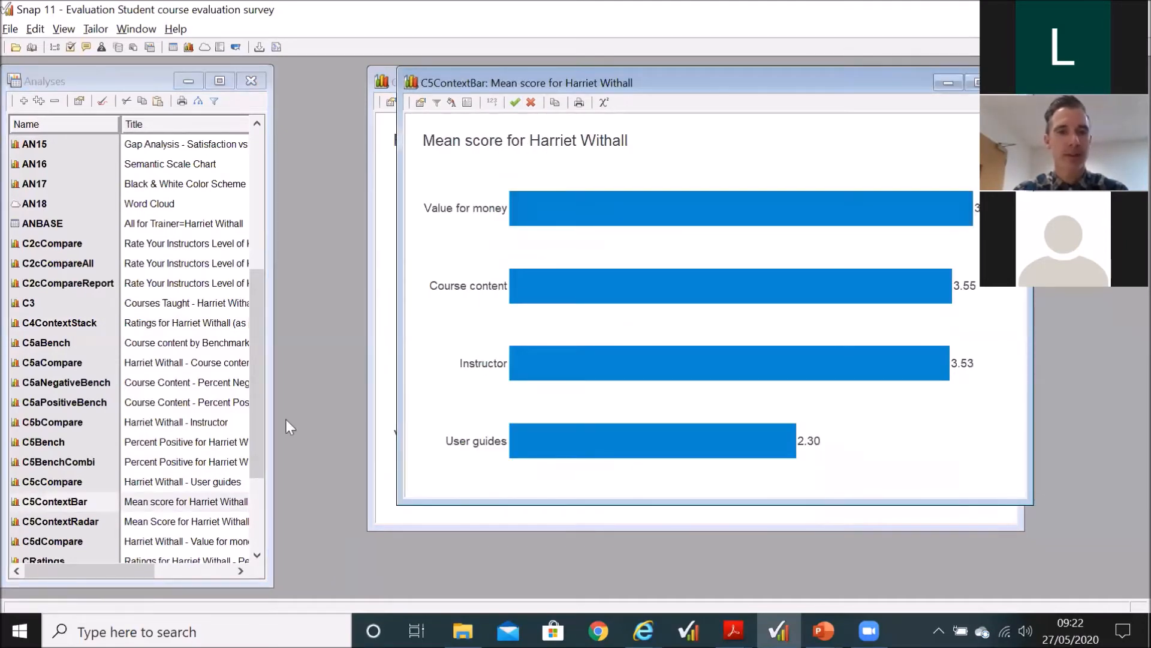
double_click(91, 525)
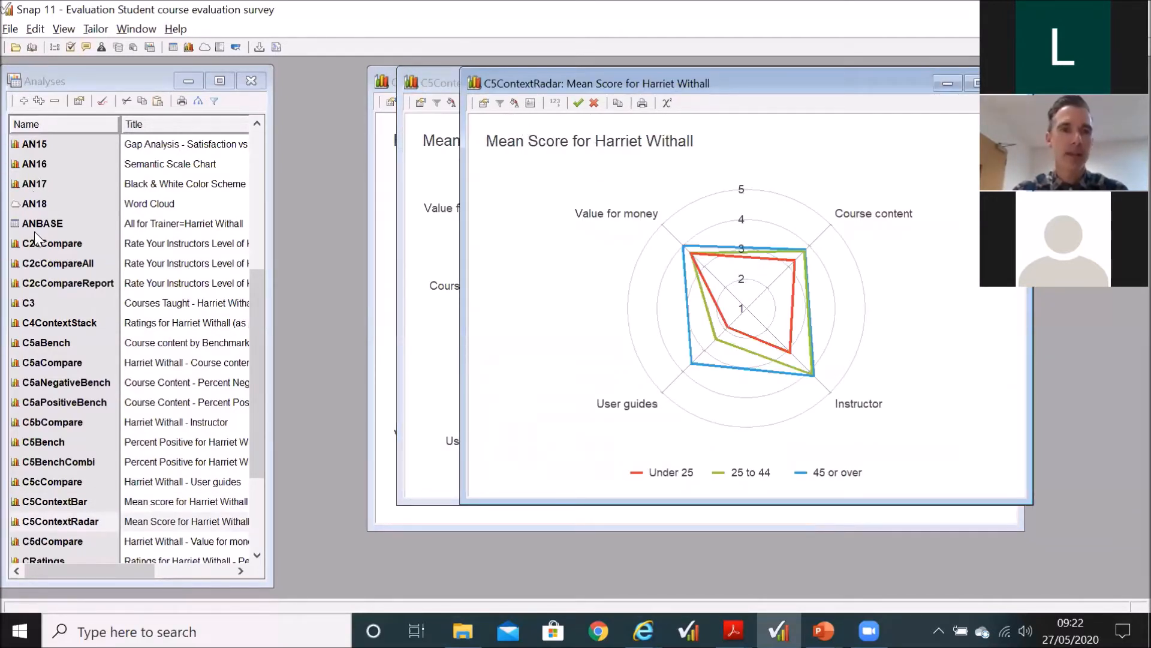
click(484, 103)
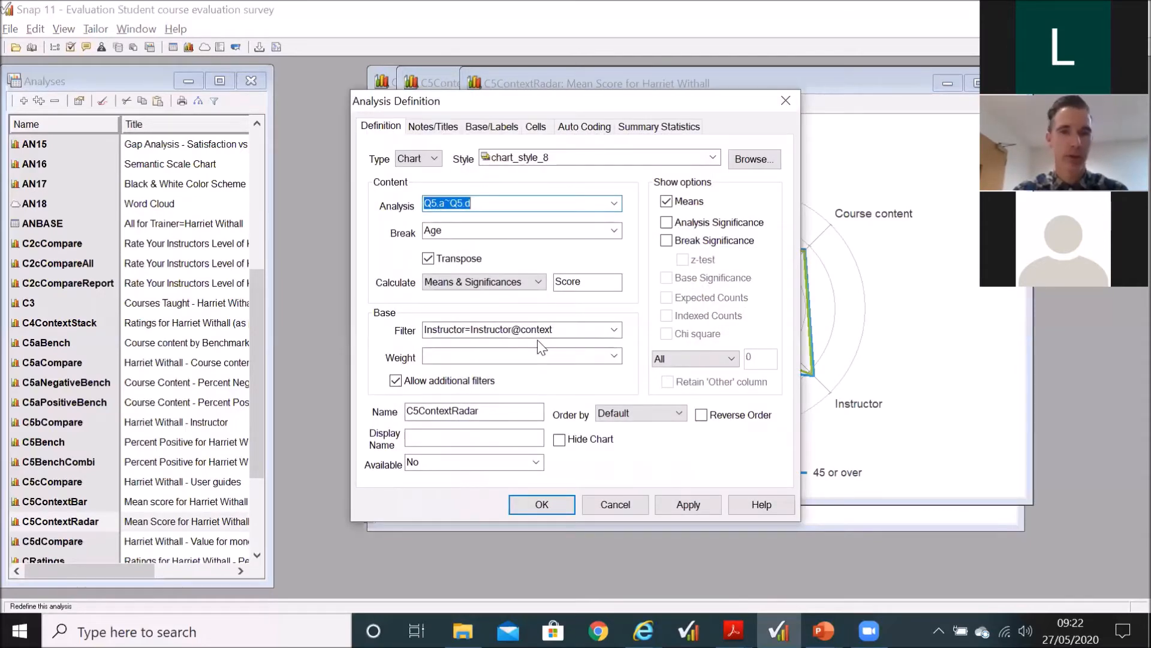
click(557, 509)
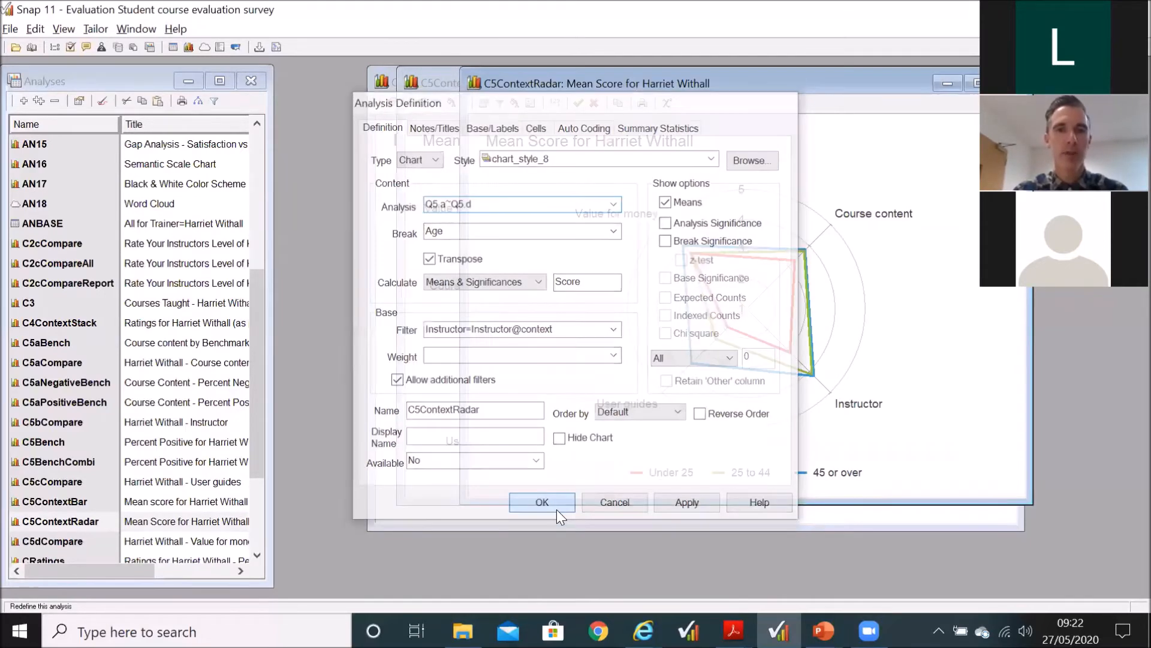
Step: Open the survey's context values again
click(10, 28)
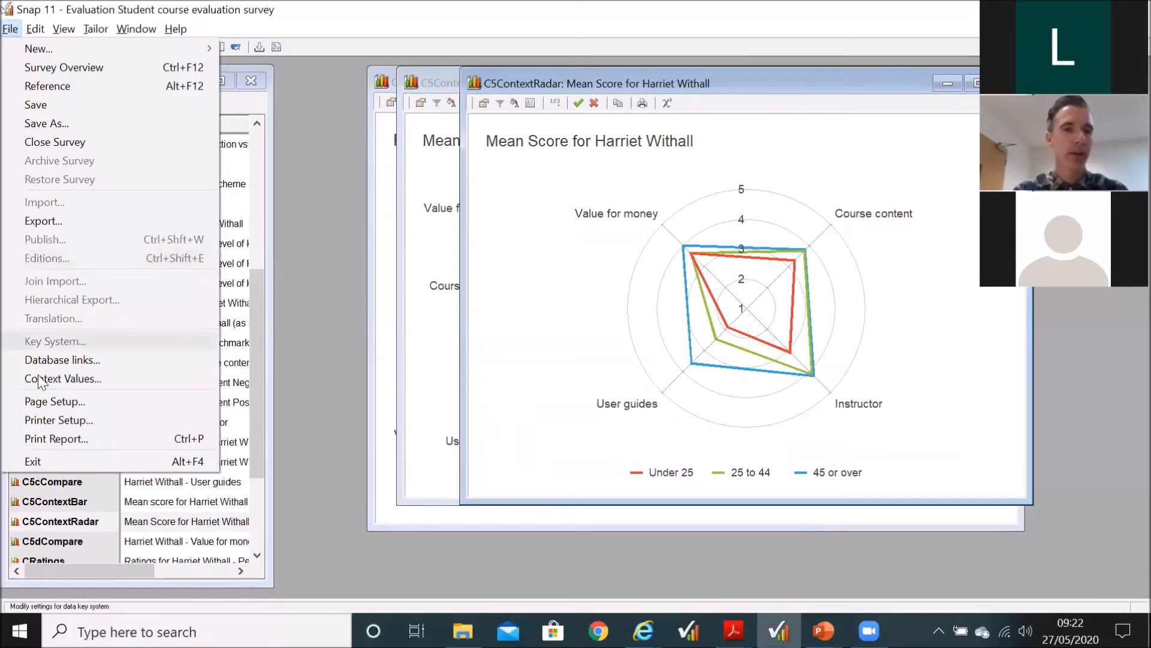
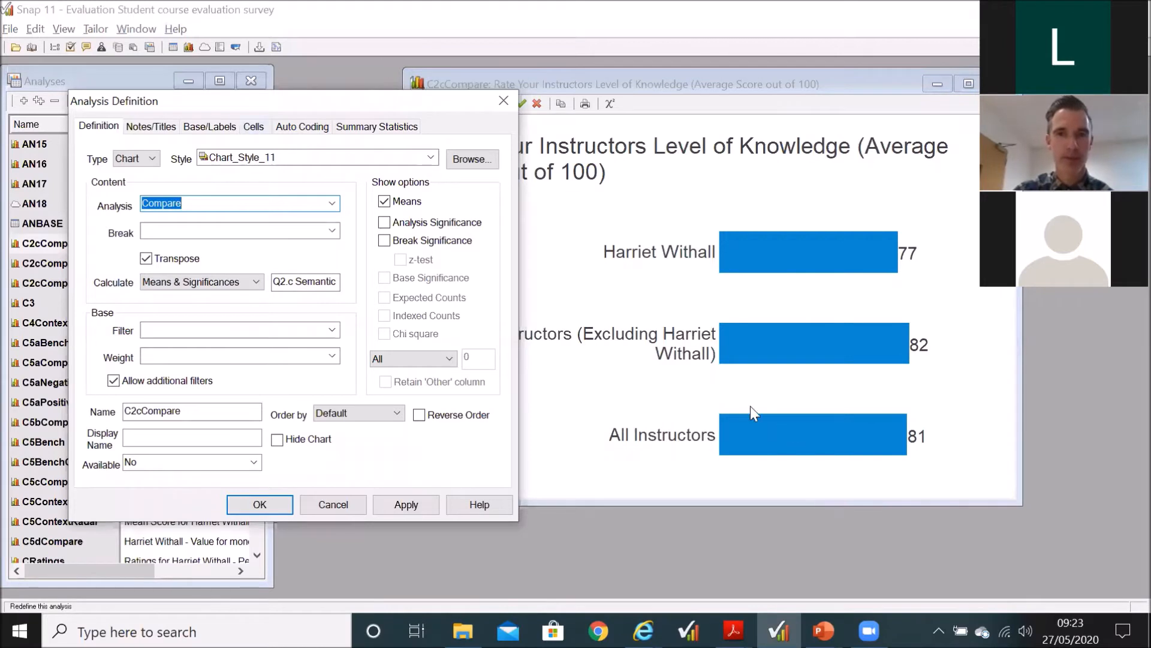
Step: Check the analysis variable in the C2cCompare chart's definition and open the details of the Compare variable
drag(192, 205, 144, 199)
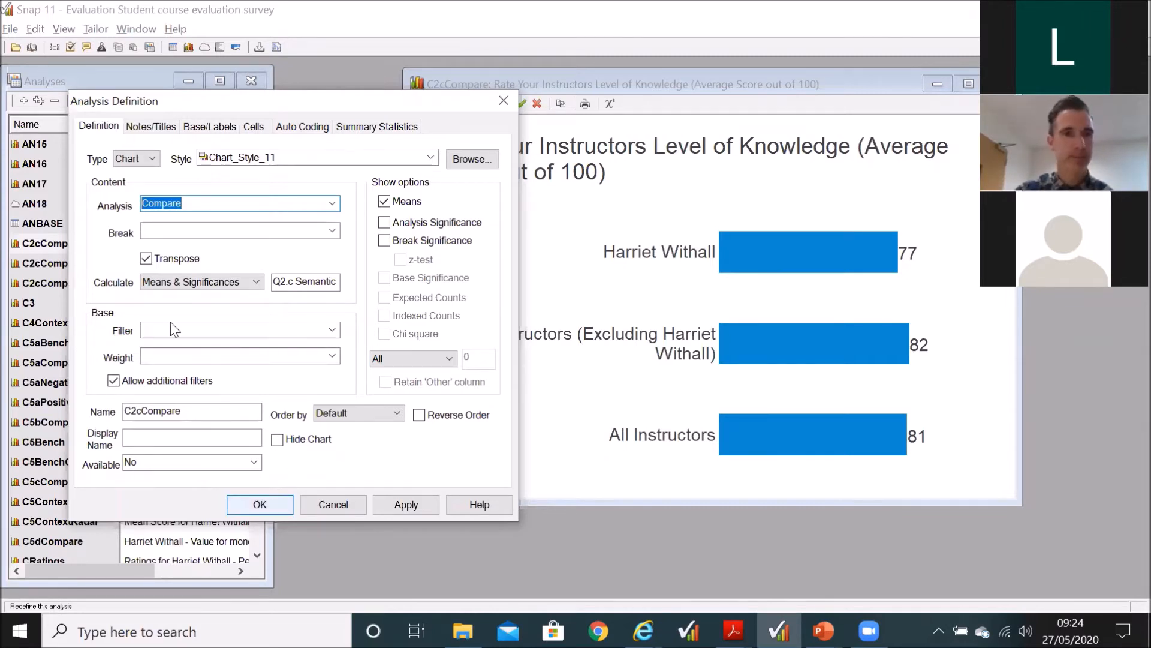
click(56, 47)
click(55, 278)
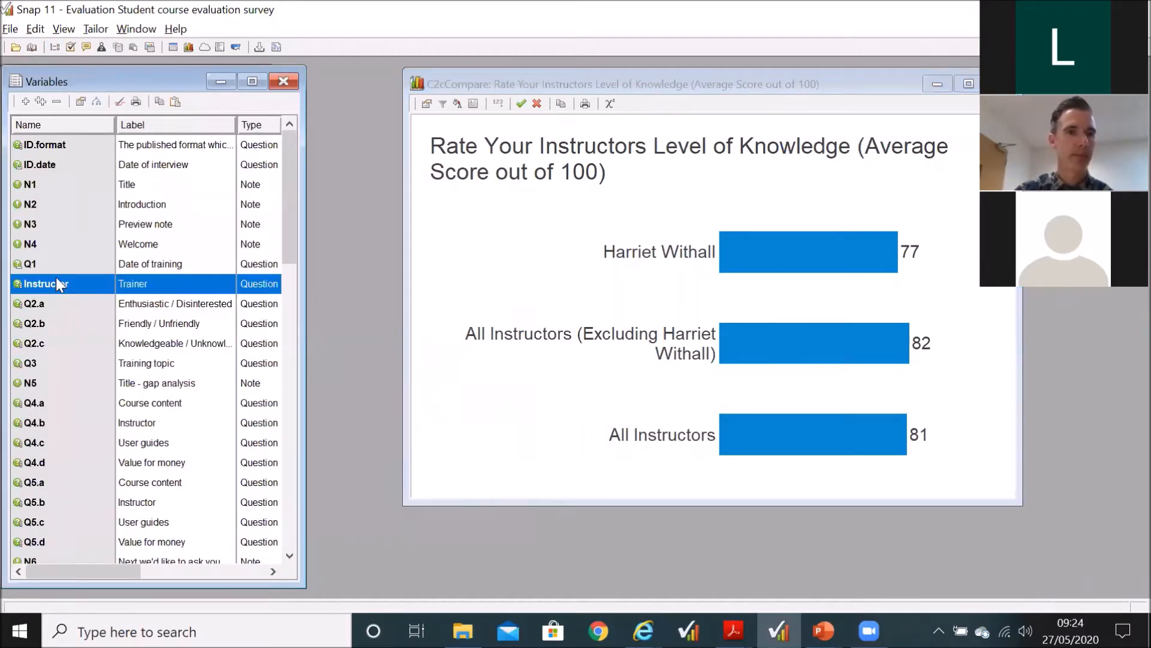
scroll(56, 277, down, 6)
scroll(56, 277, down, 9)
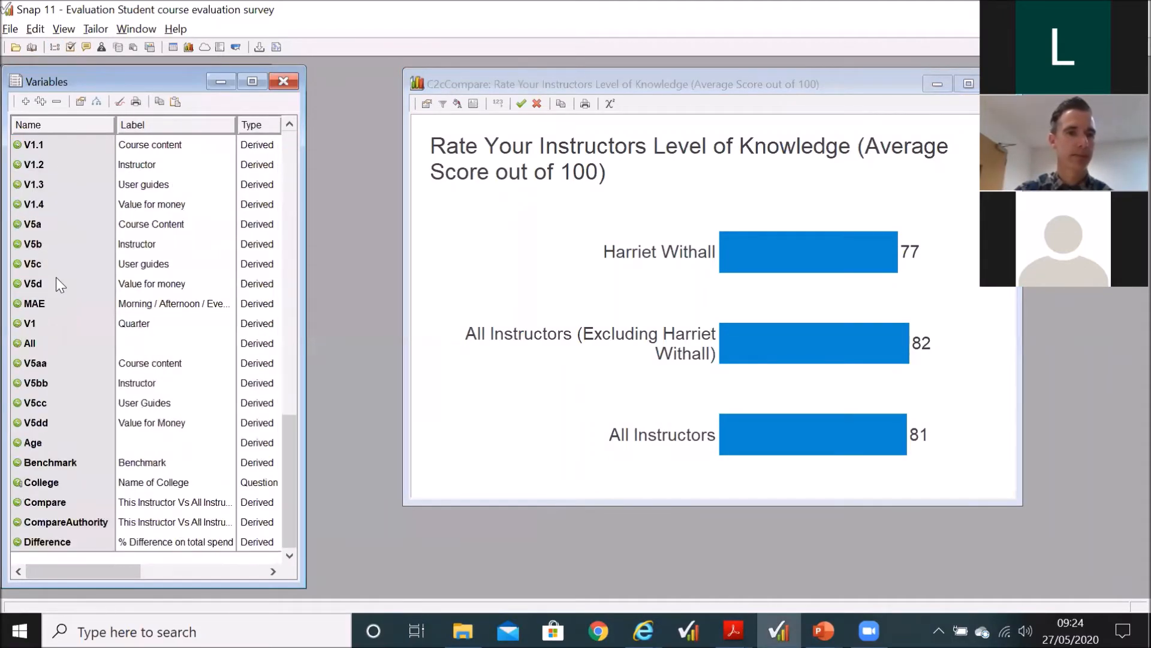
double_click(63, 504)
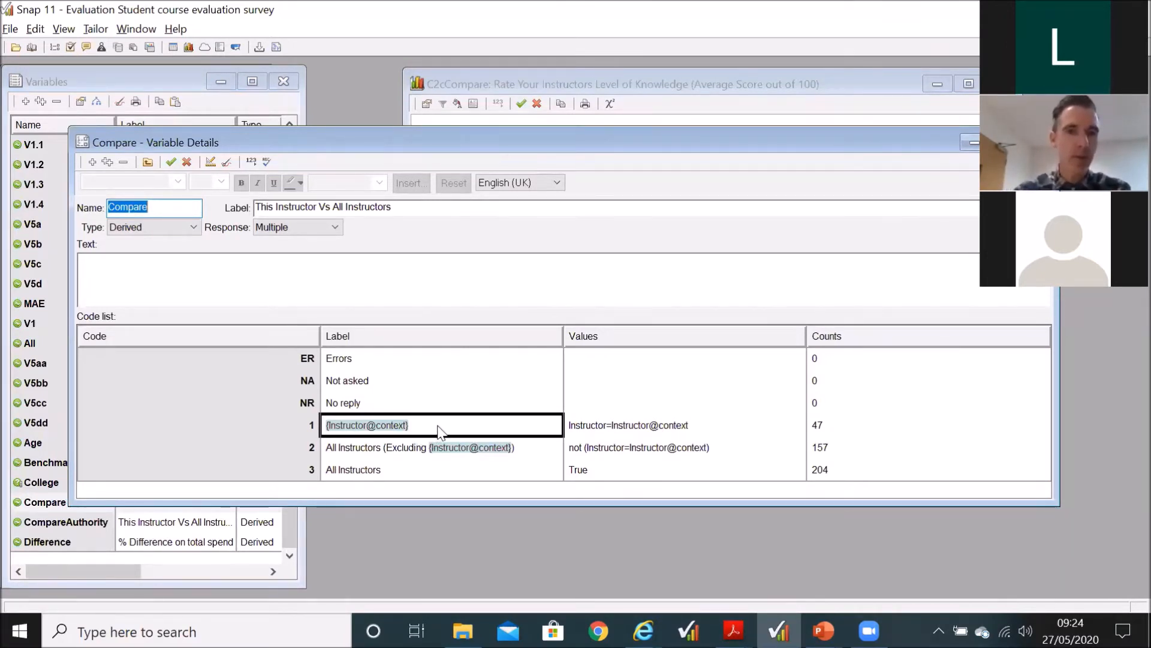
Step: Examine the label and value expressions of Compare's first two codes against the C2cCompare chart, and close the variable details
click(599, 425)
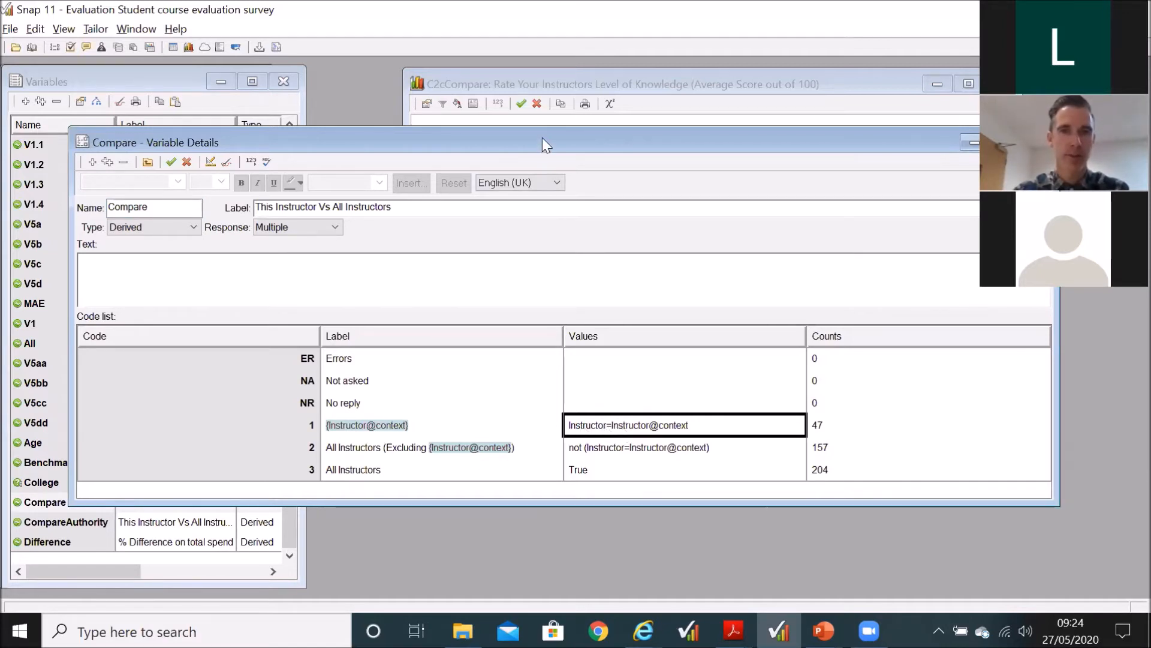
drag(542, 138, 559, 327)
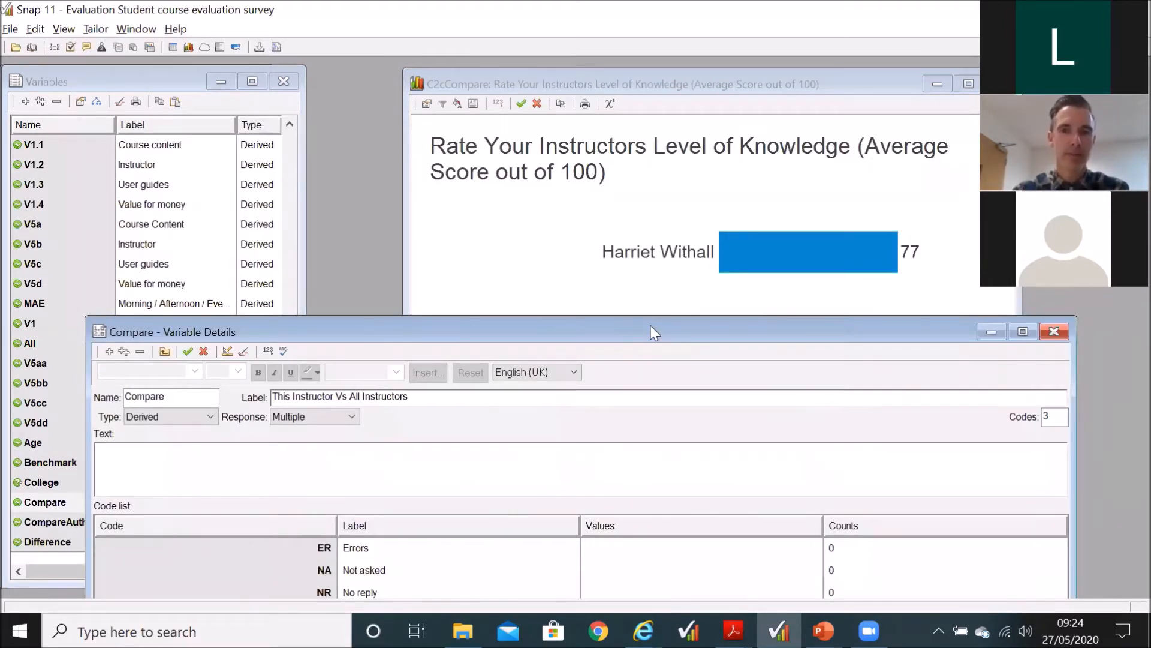
drag(653, 331, 645, 418)
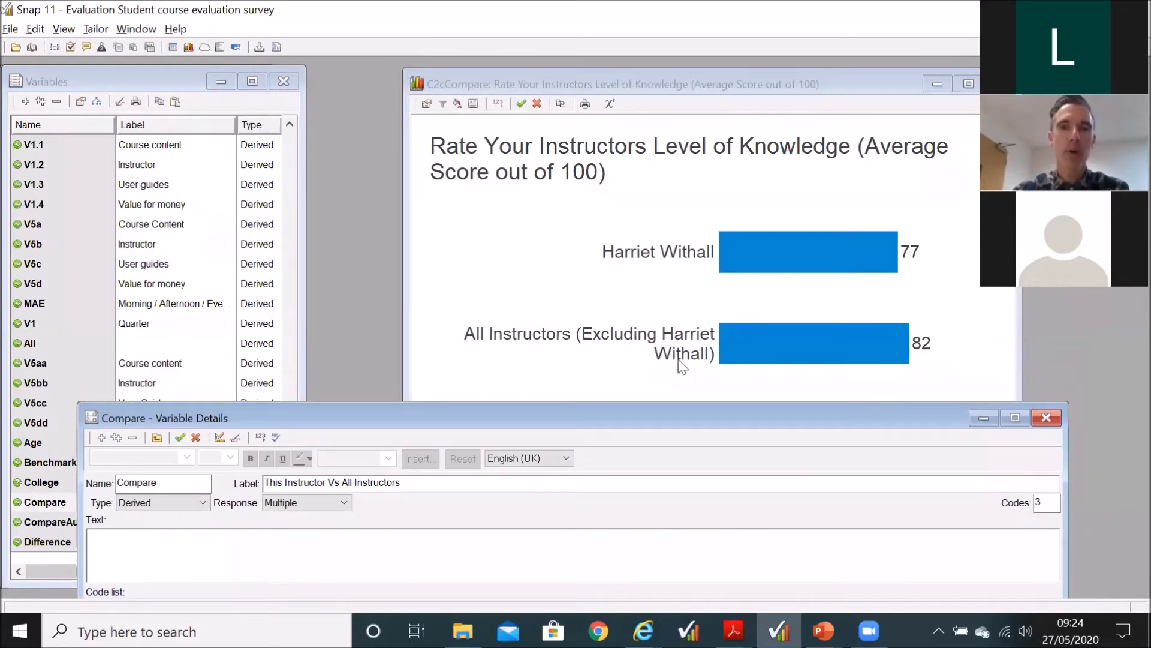
drag(656, 420, 659, 134)
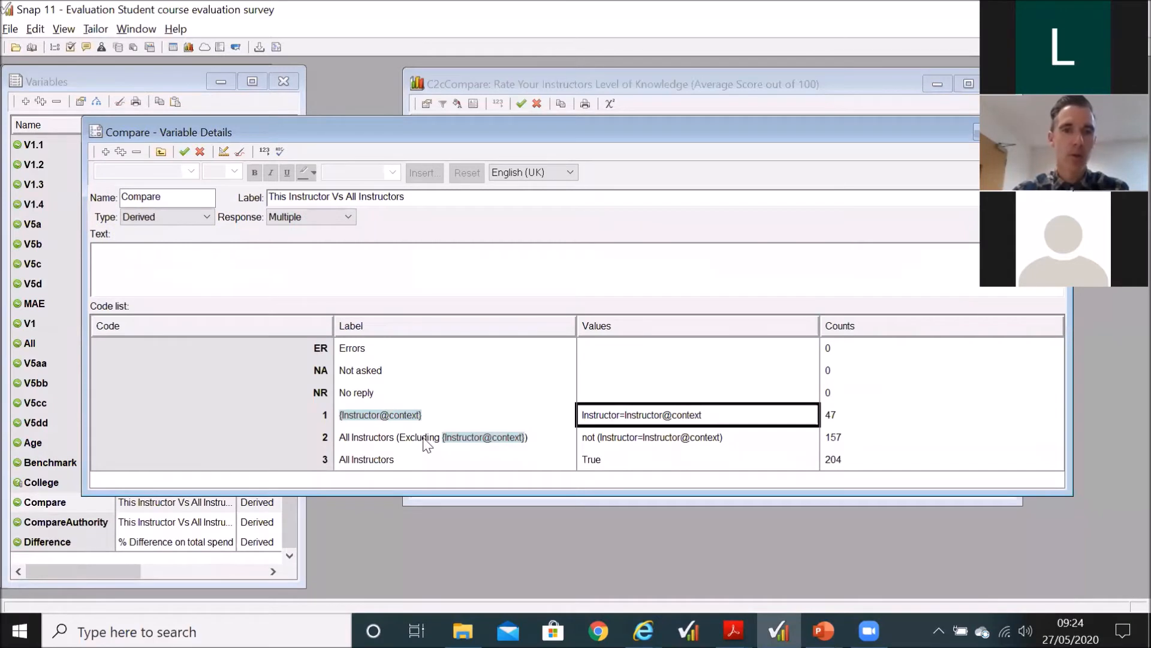
click(610, 442)
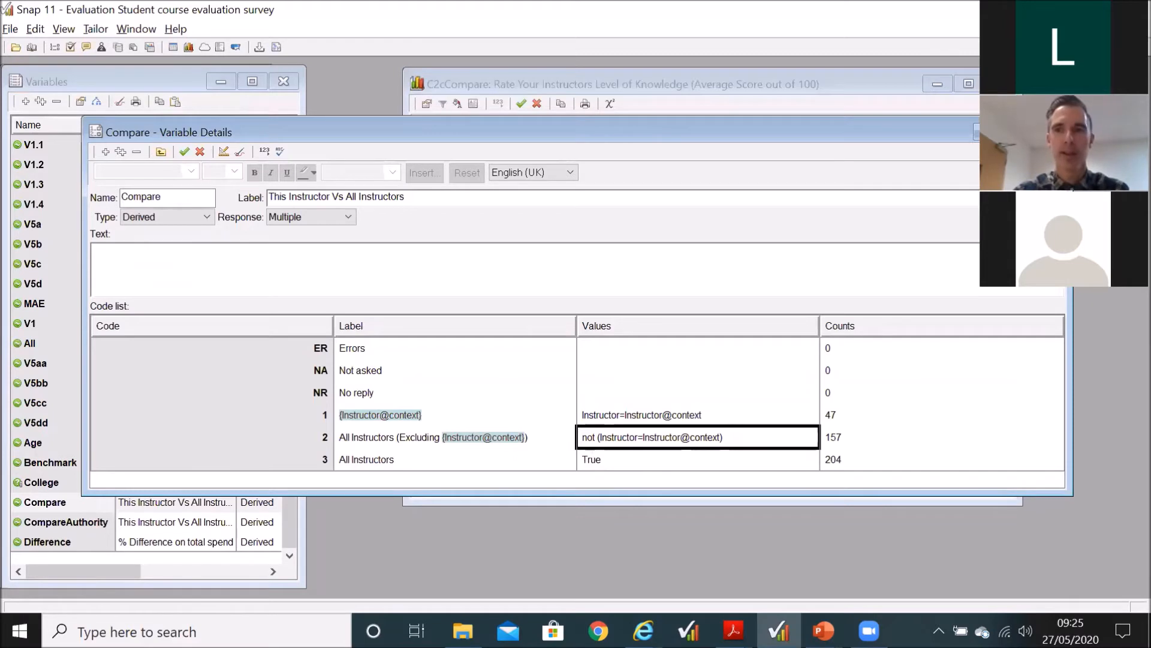
click(1050, 132)
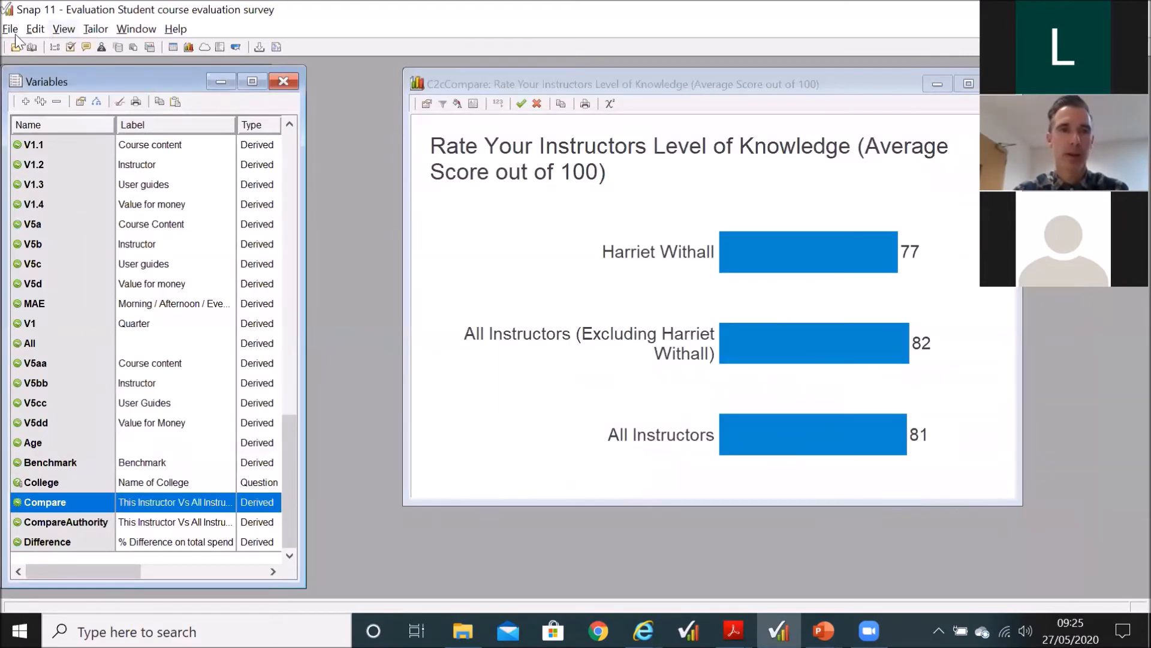
Step: Set the Instructor variable to 3 in the global context, apply it, and recalculate the C2cCompare chart
click(10, 30)
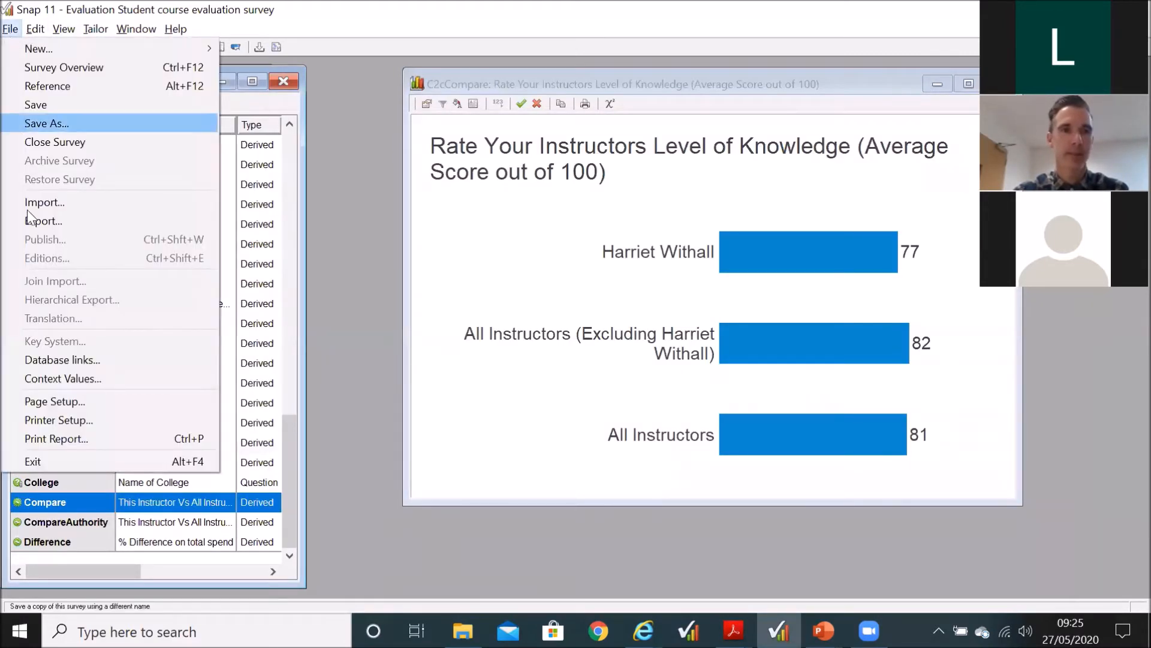
click(33, 374)
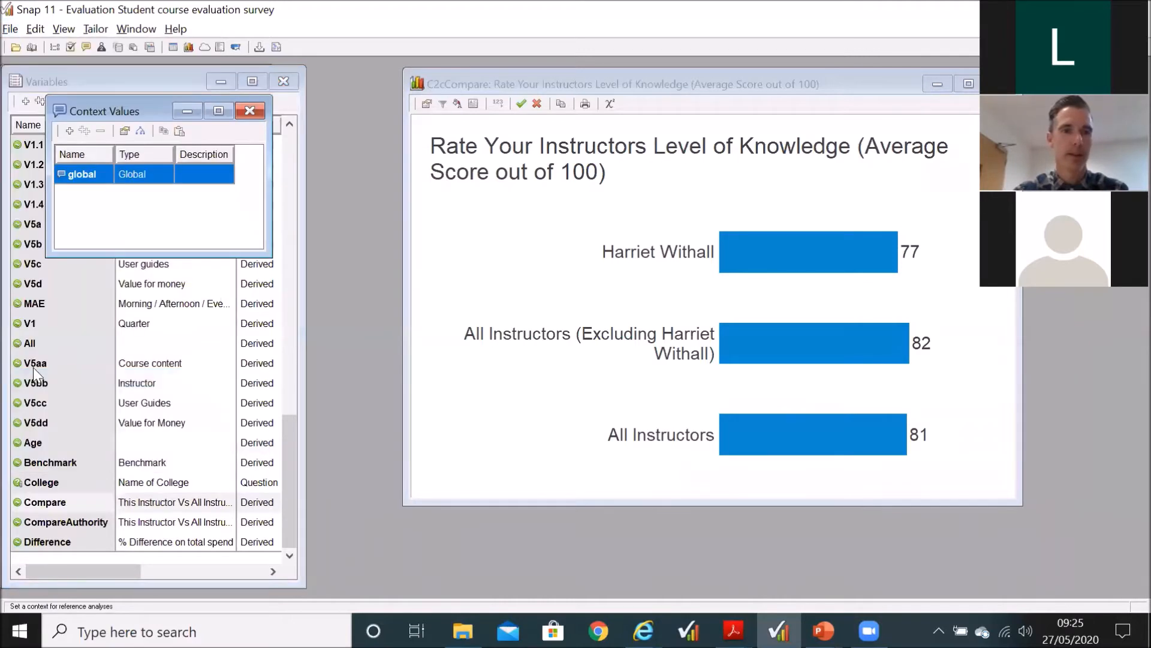
double_click(76, 175)
click(92, 335)
text(3)
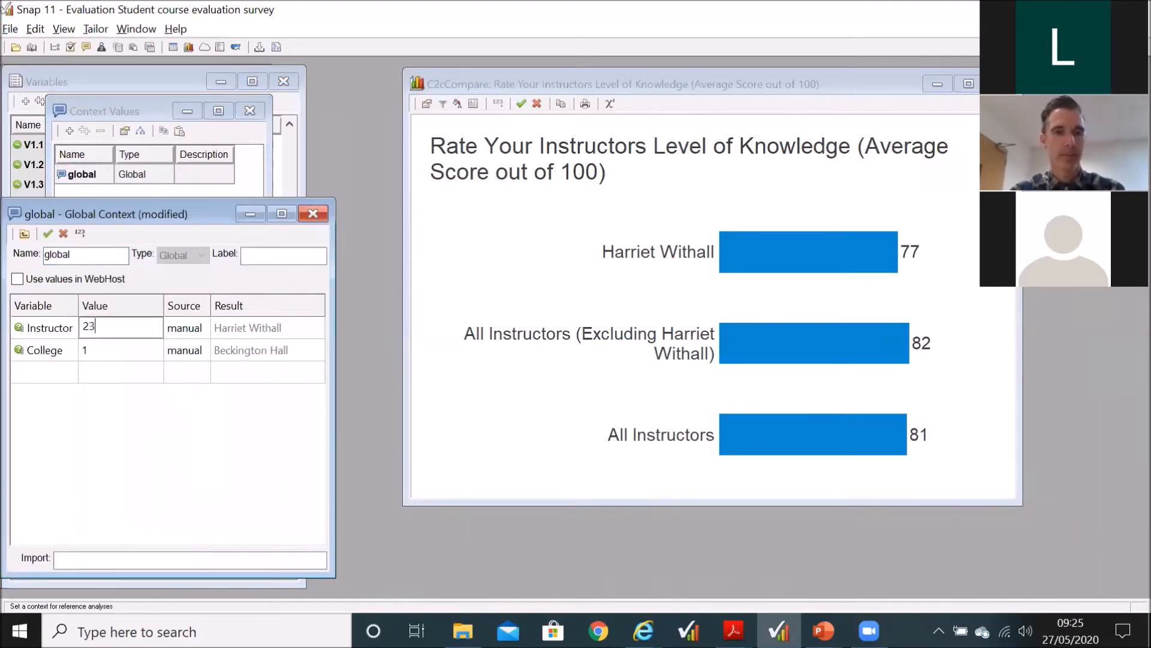
key(BackSpace)
key(BackSpace)
text(3)
key(Tab)
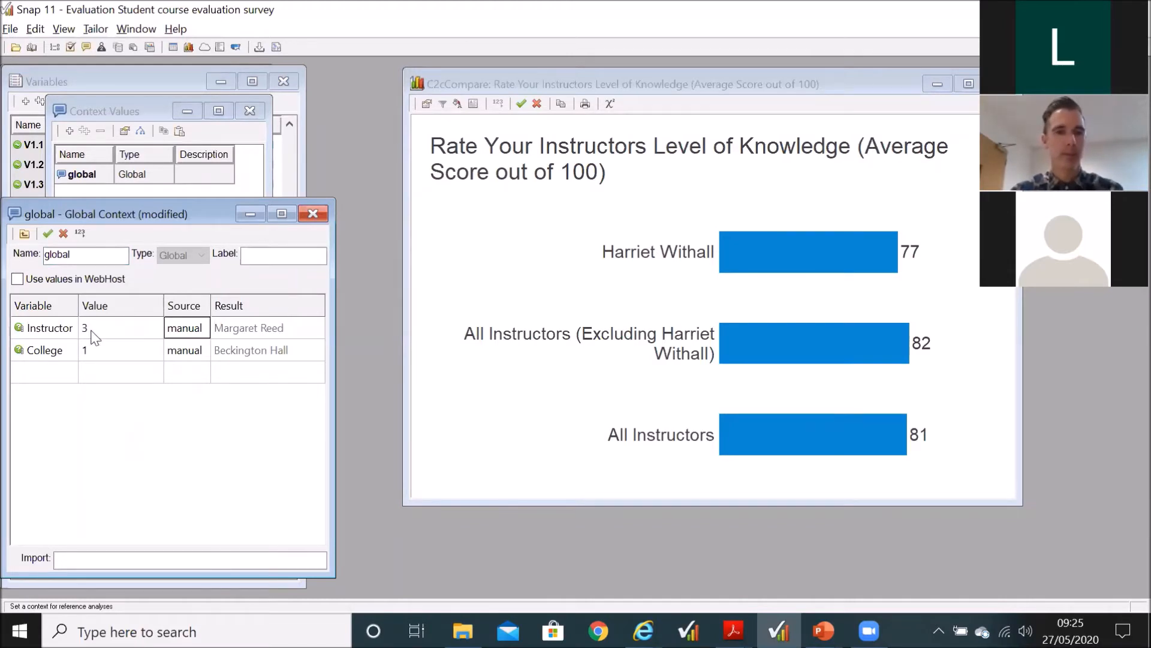
click(80, 233)
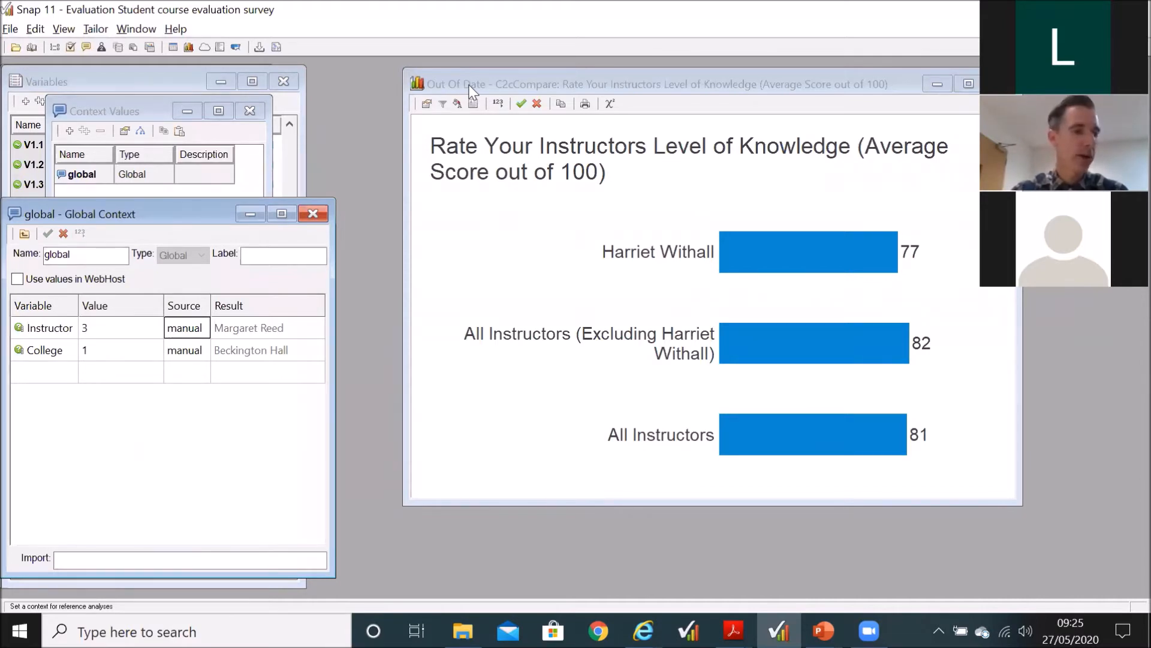
click(497, 107)
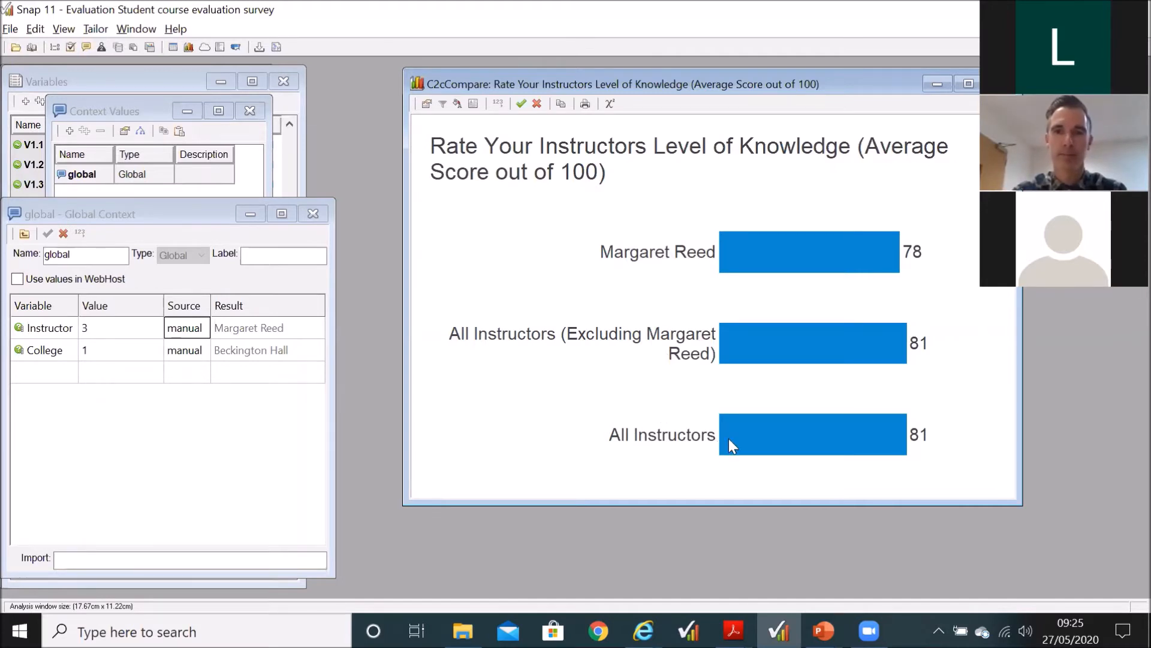
Step: Set the global context's Instructor value to 2, apply it, and recalculate the C2cCompare chart
click(117, 334)
text(2)
key(Tab)
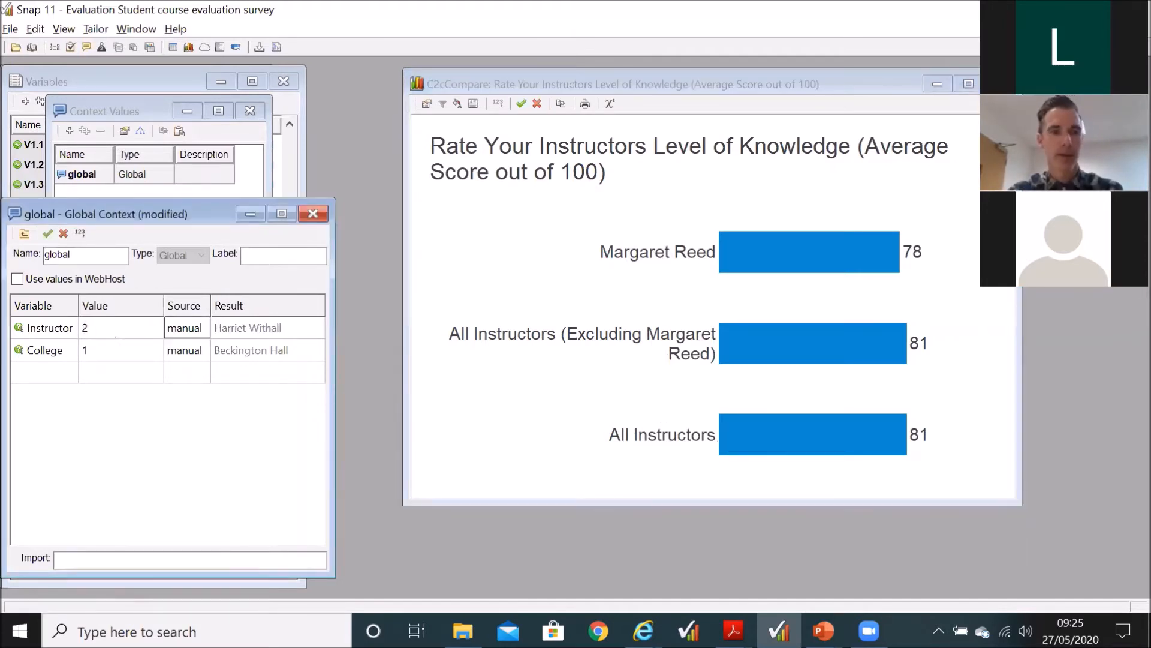
click(80, 236)
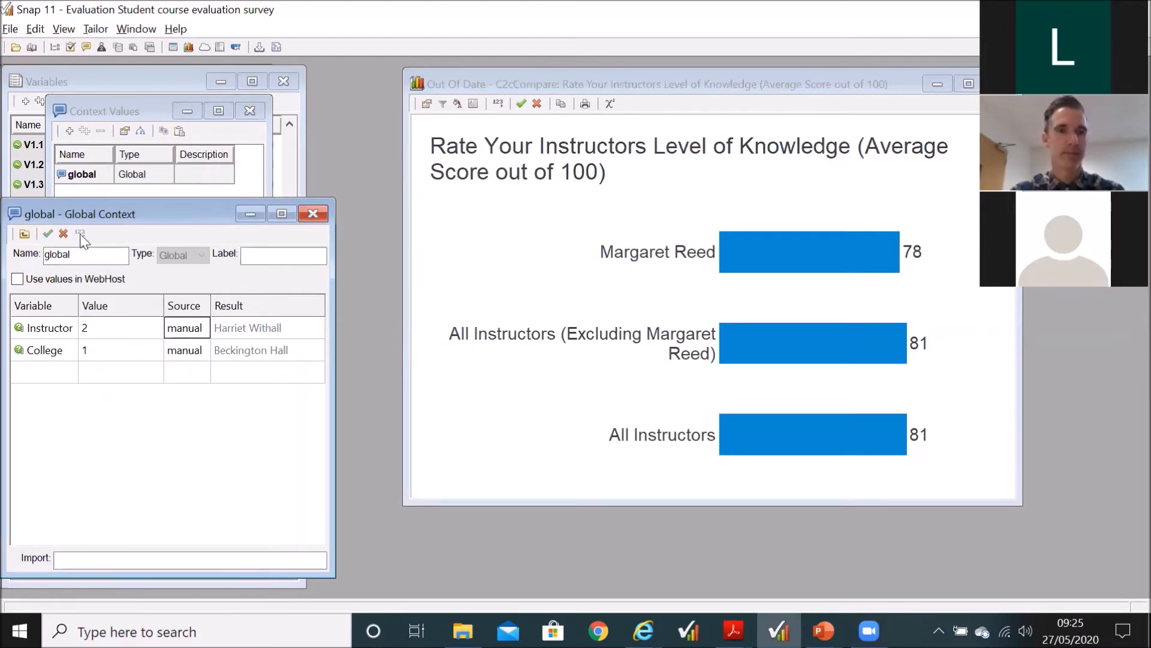
click(497, 104)
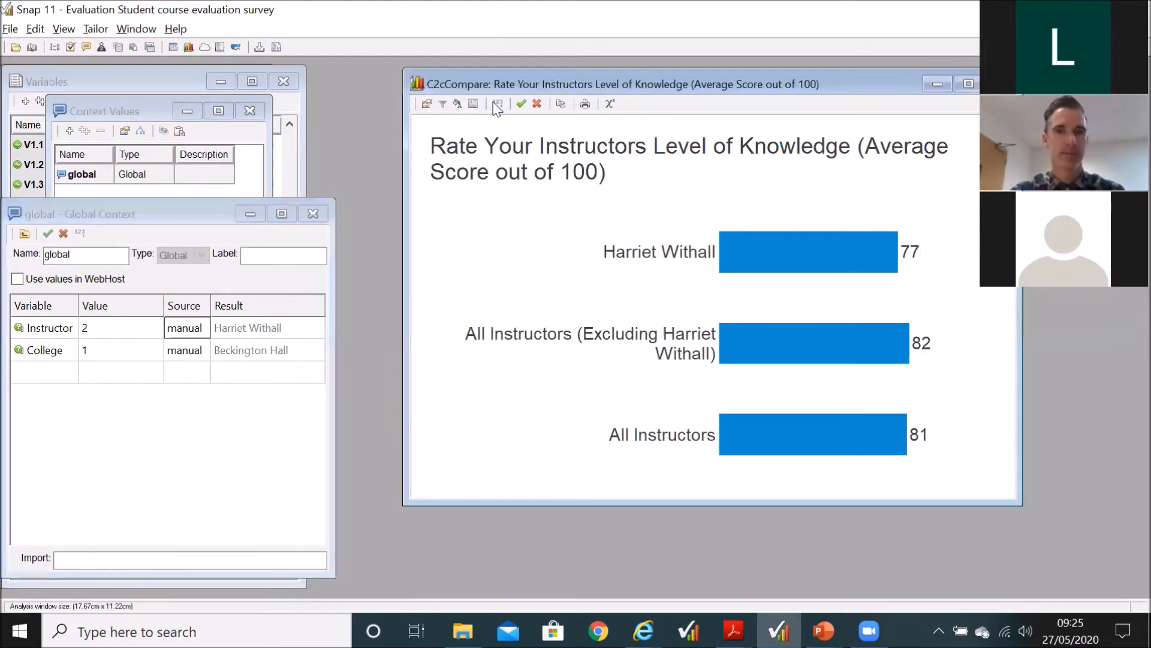
Step: Close the global context, the context values list, the C2cCompare chart and the variables list
click(313, 213)
click(250, 110)
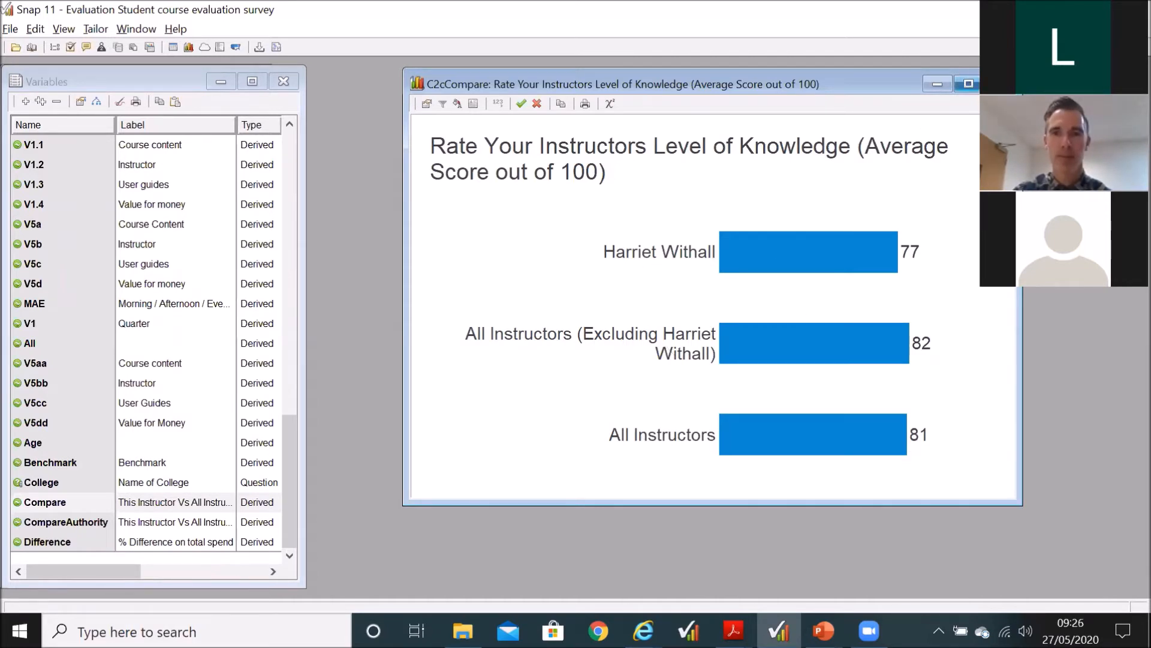
click(1000, 84)
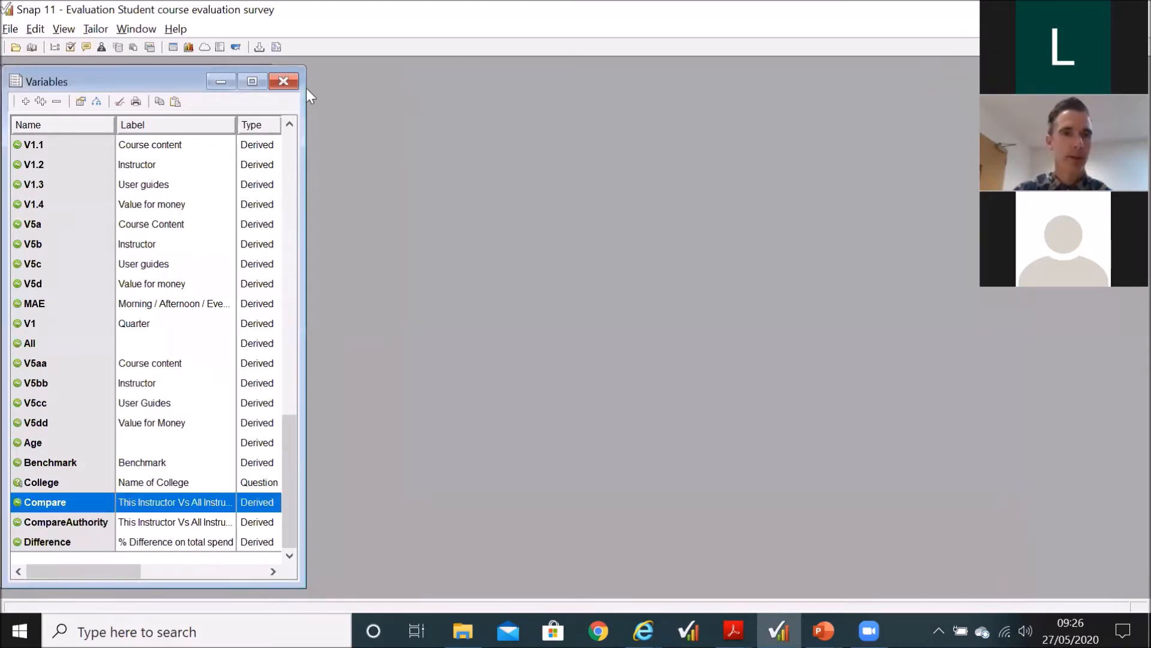
click(283, 81)
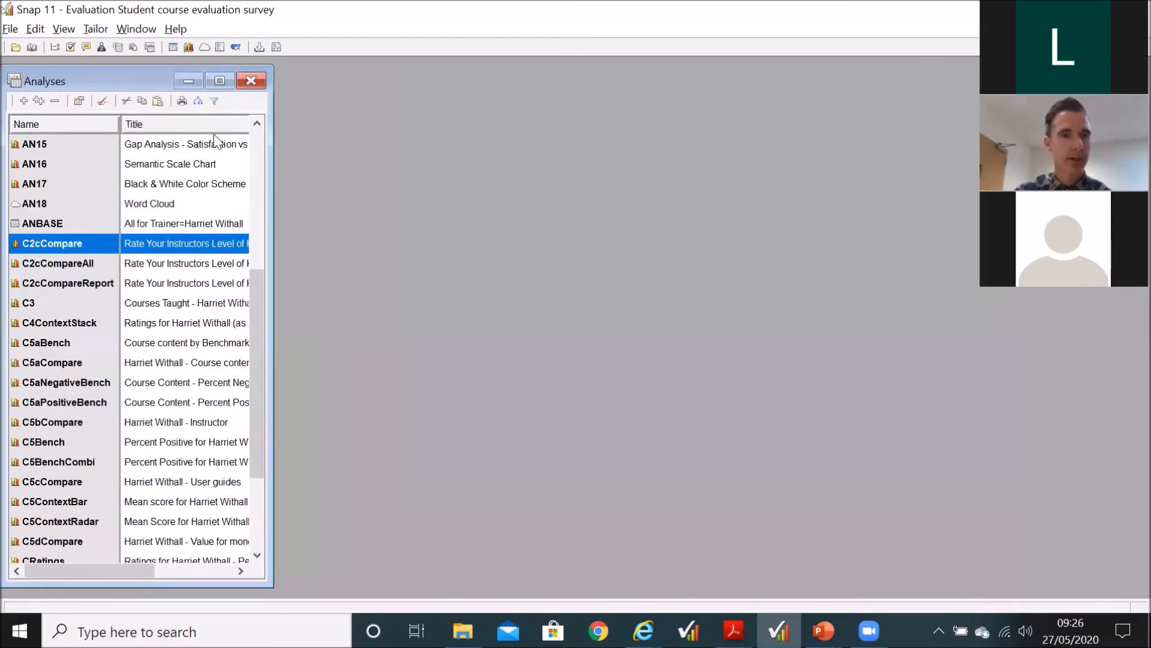
Step: Open the C2cCompareAll chart and check which analysis variable its definition uses
click(95, 265)
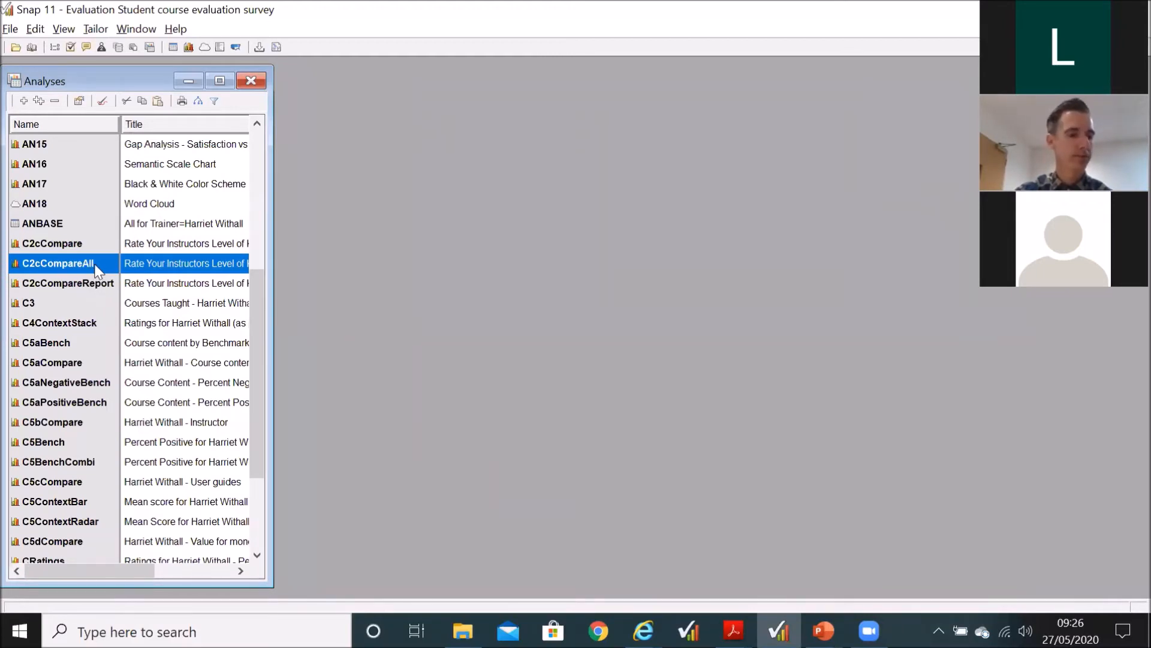
double_click(95, 264)
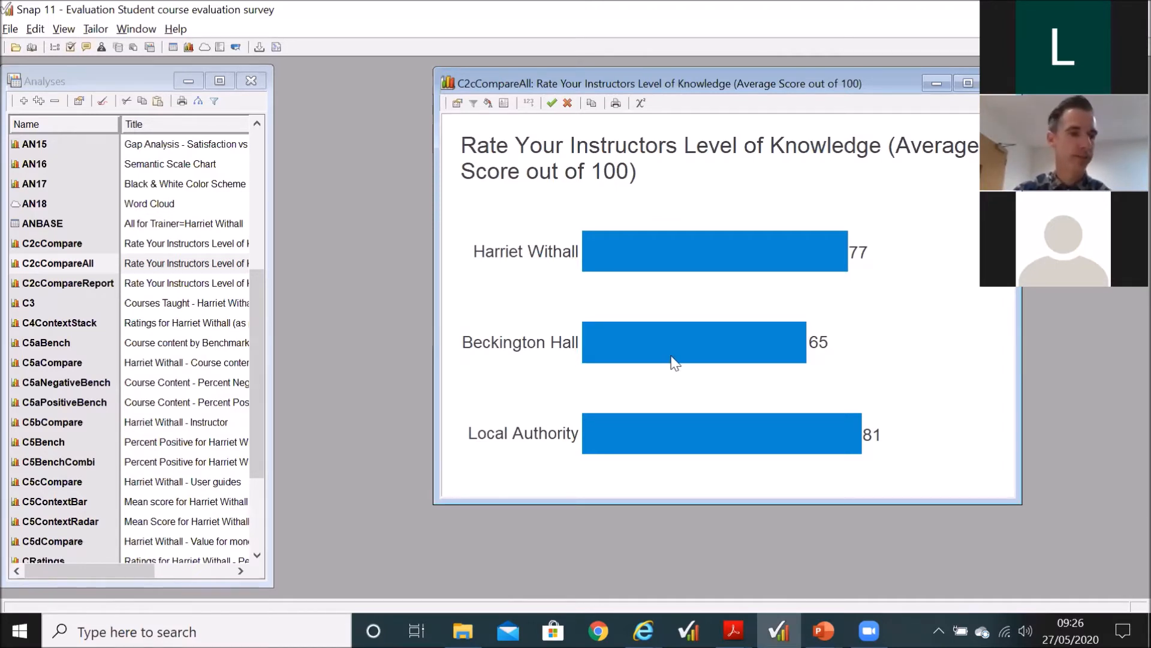
click(457, 105)
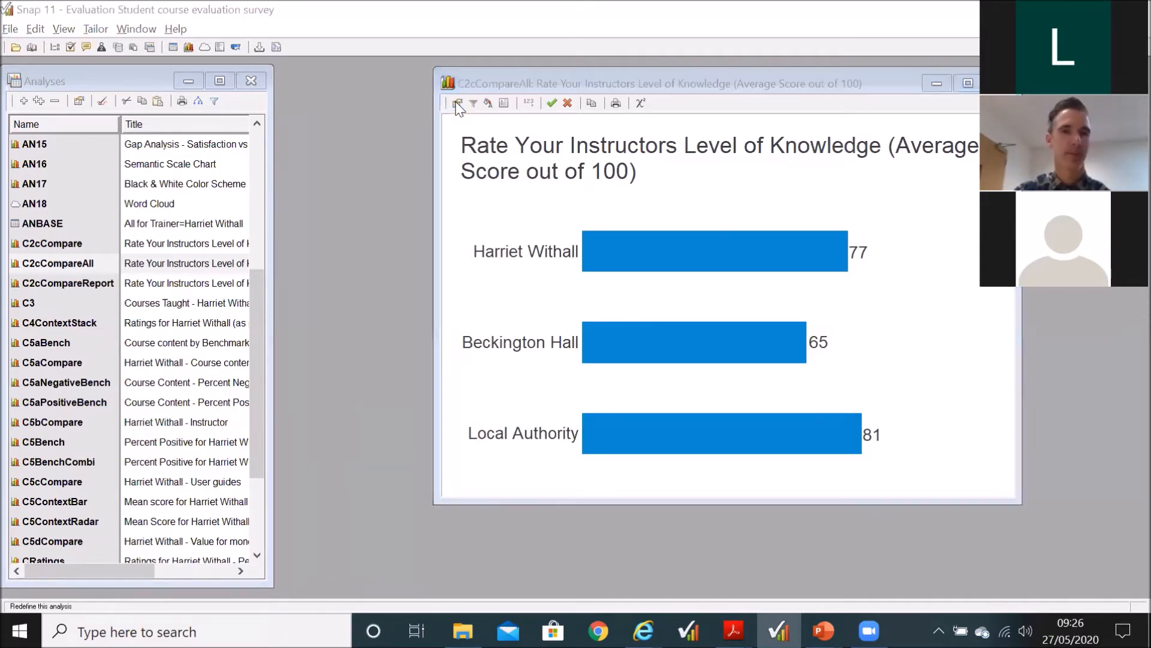
click(504, 205)
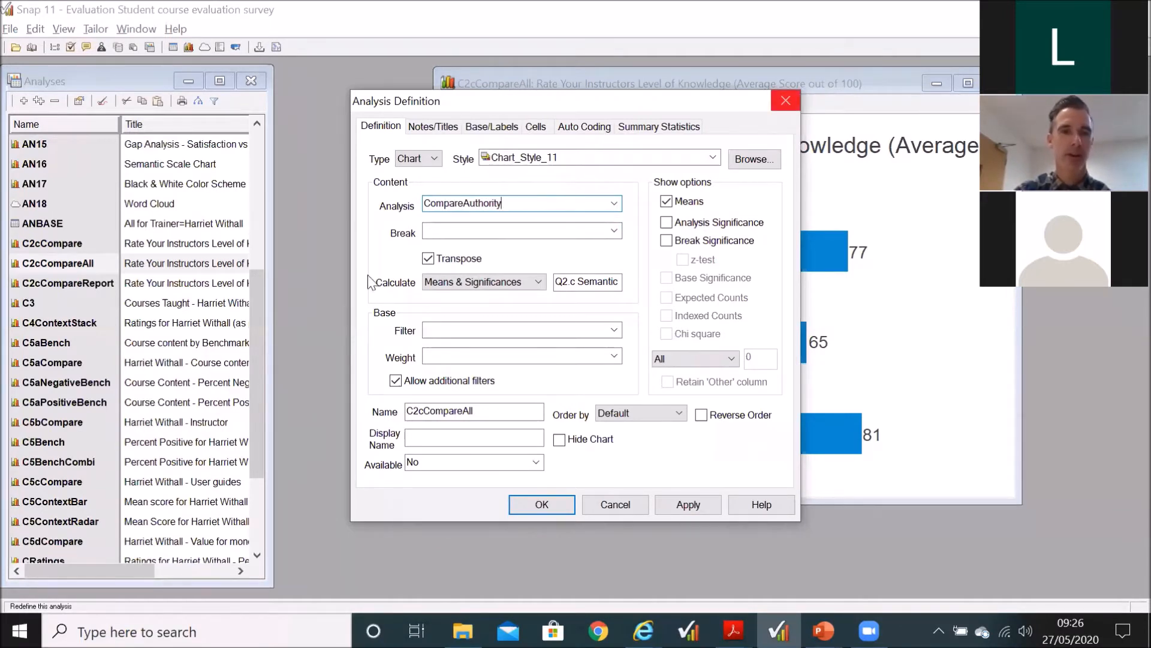
click(785, 101)
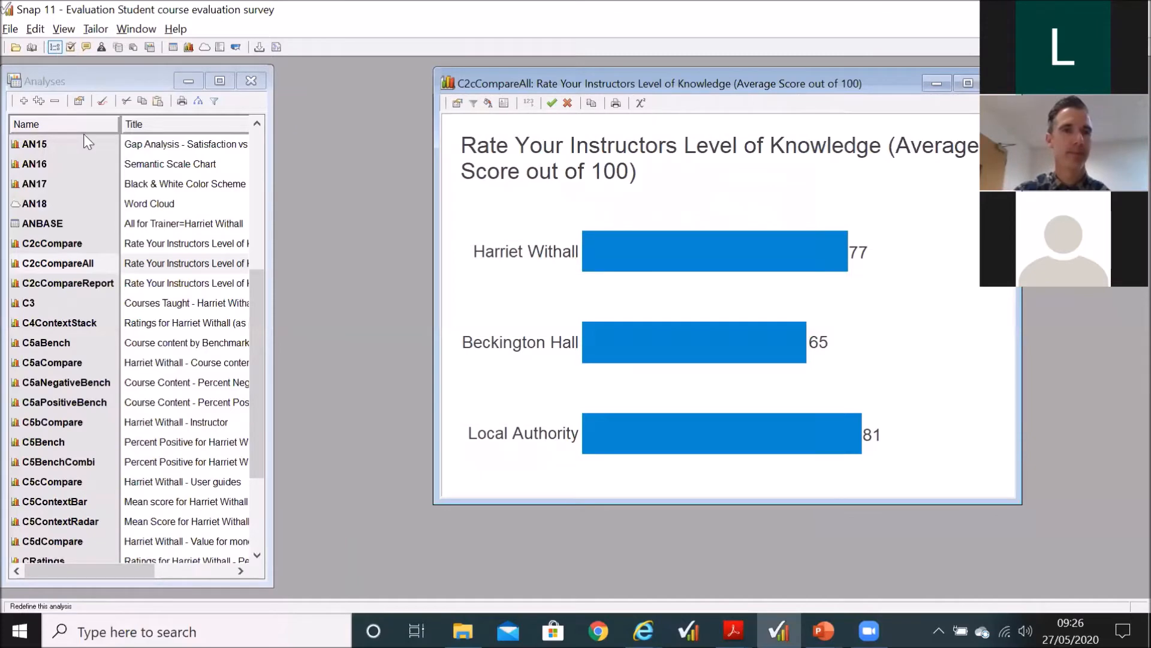
Step: Open the CompareAuthority variable and examine the label and value expressions of its instructor, college and Local Authority codes
click(55, 46)
scroll(99, 378, down, 7)
scroll(99, 382, down, 10)
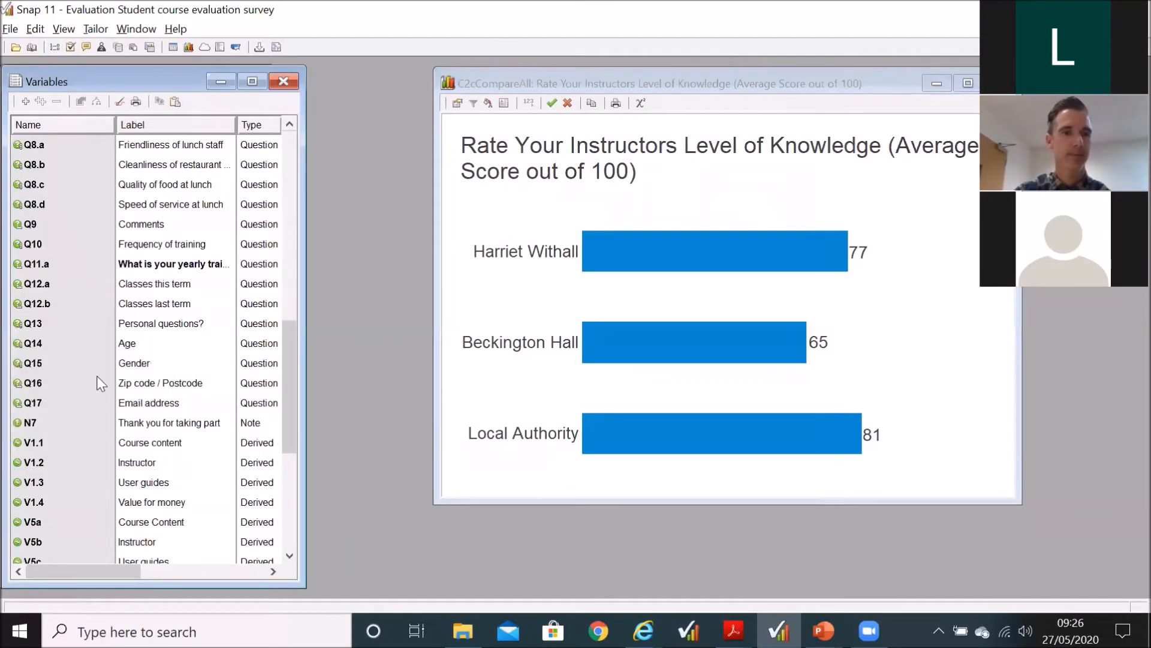
double_click(87, 523)
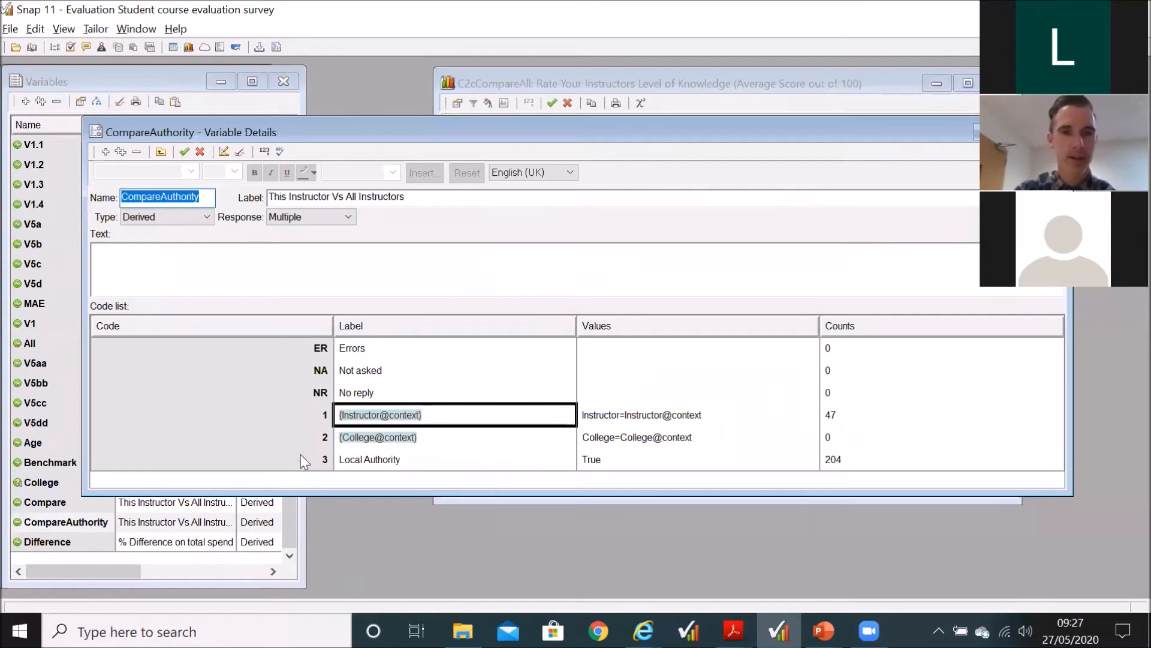
click(616, 420)
click(616, 443)
click(616, 420)
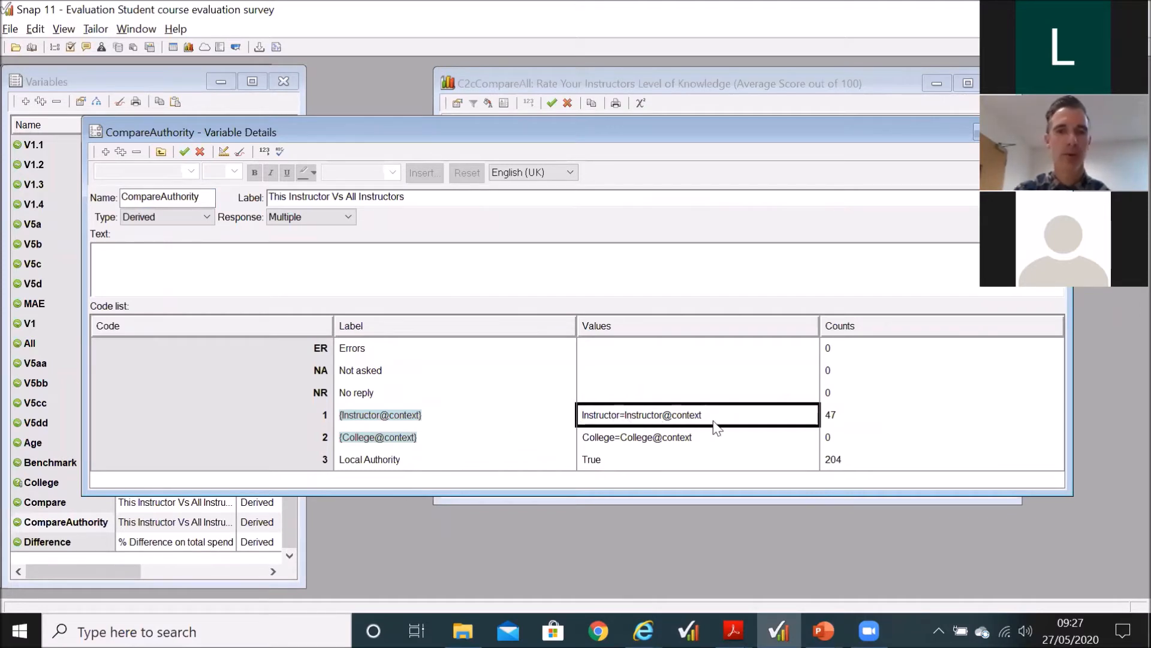
click(457, 465)
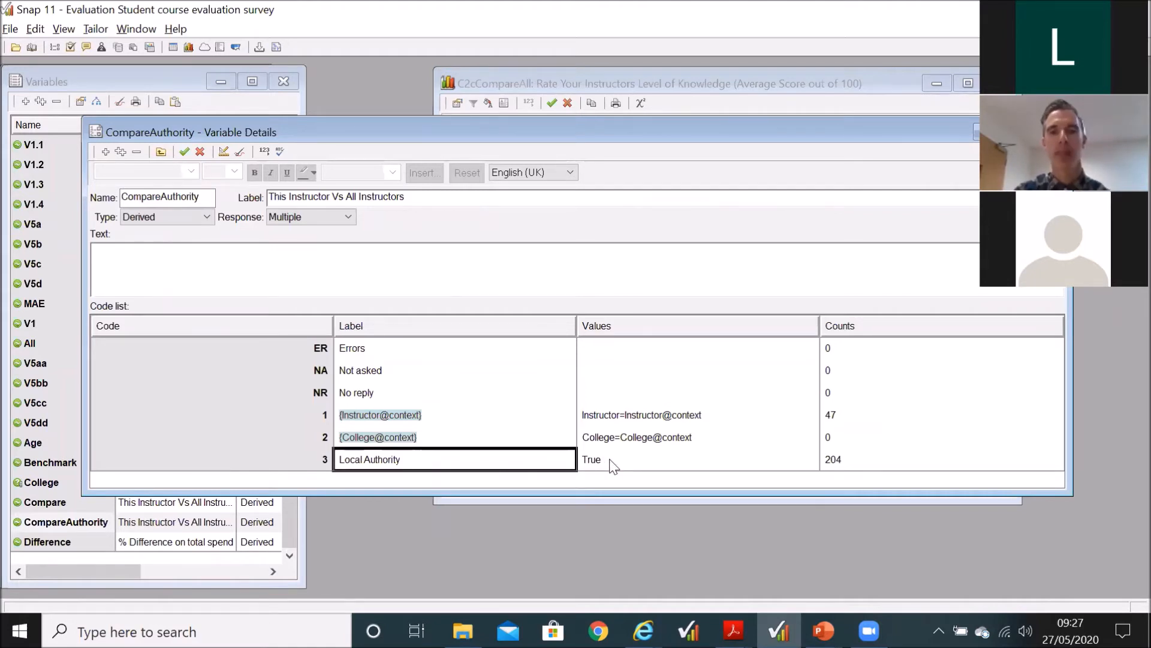
click(614, 438)
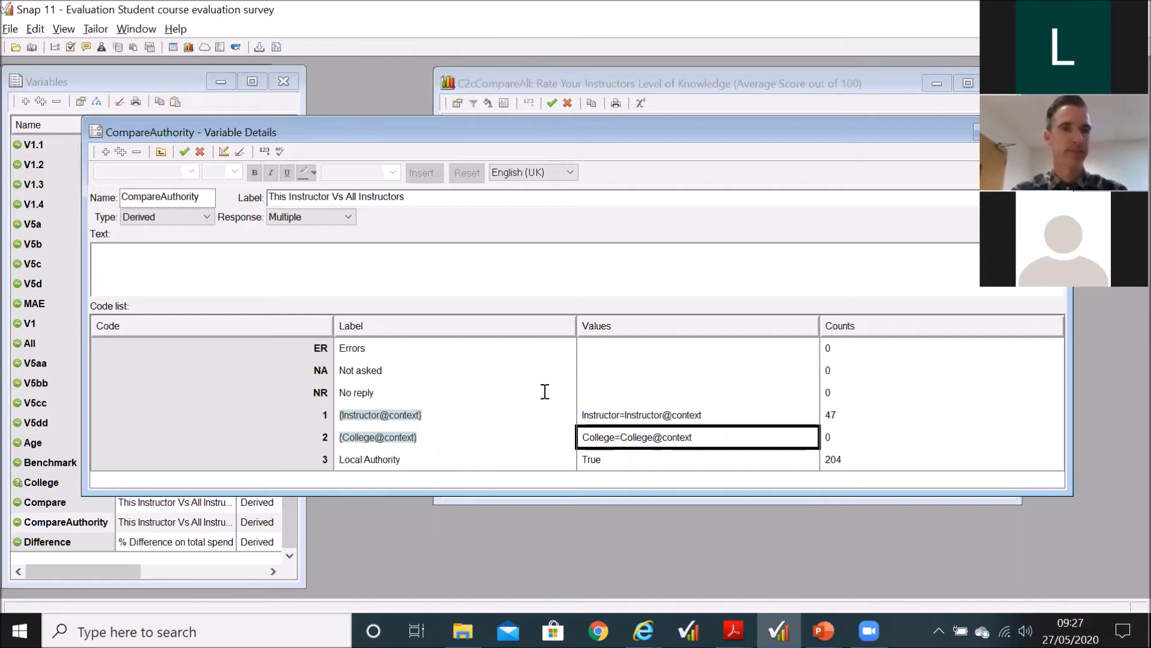
Step: Accept the CompareAuthority variable details, and close the C2cCompareAll chart and the variables list
click(184, 151)
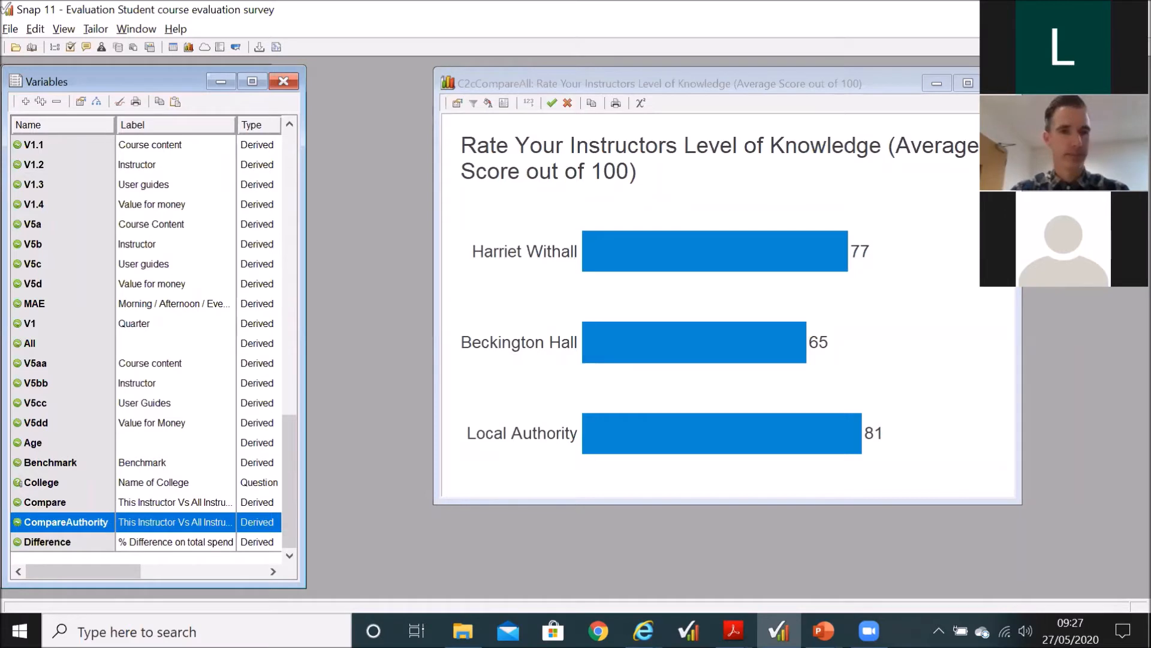
click(999, 83)
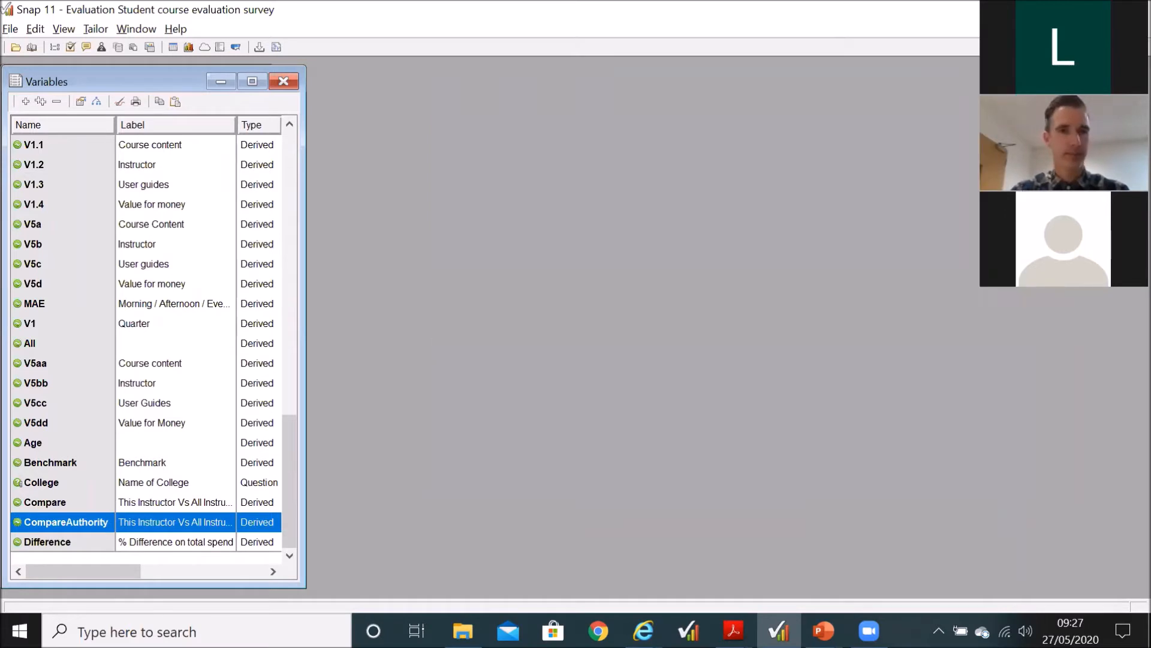
click(290, 82)
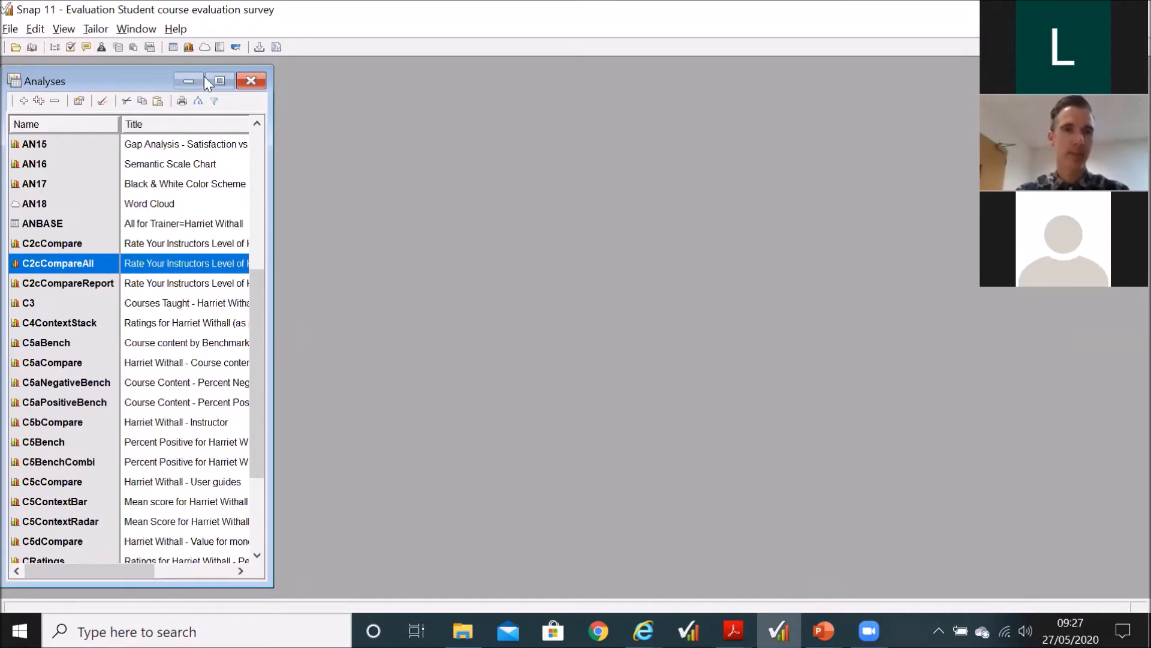
Step: Close the analyses list, open the reports list and look over the Questionnaire, Summary and SummaryTables reports
click(252, 80)
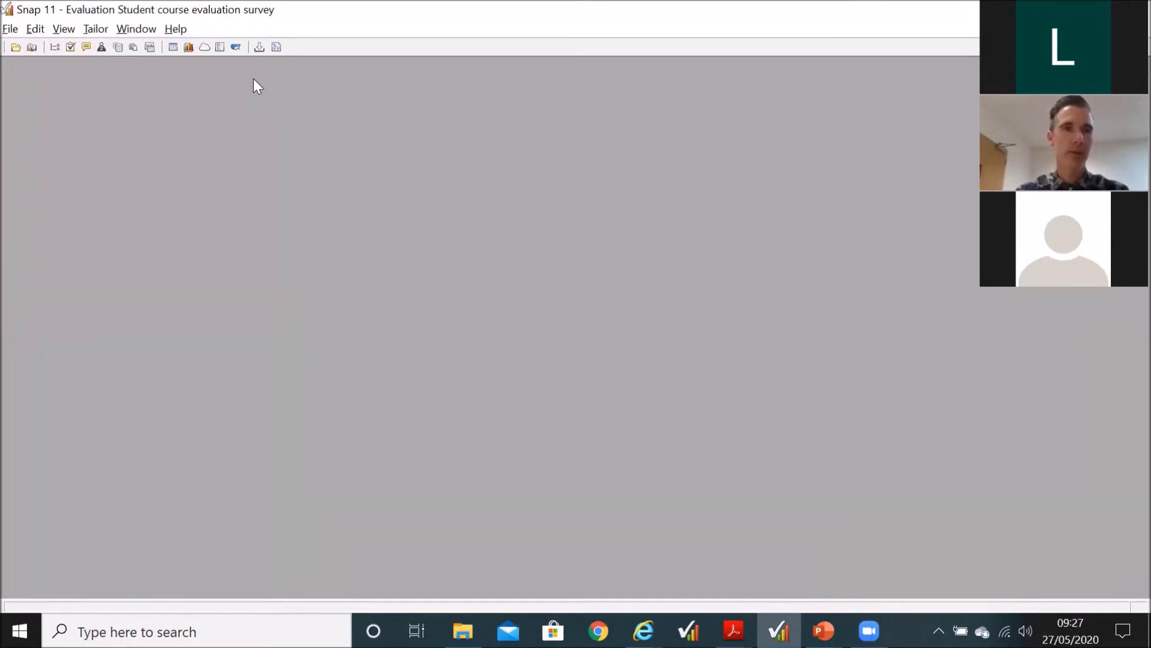
click(134, 48)
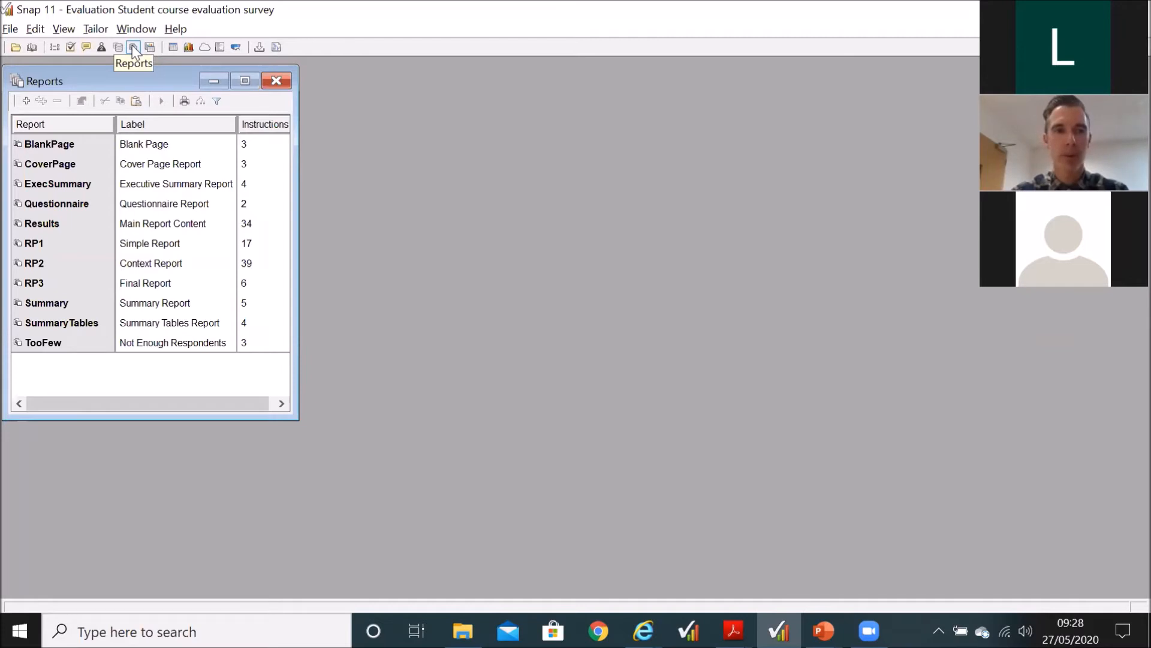
click(70, 202)
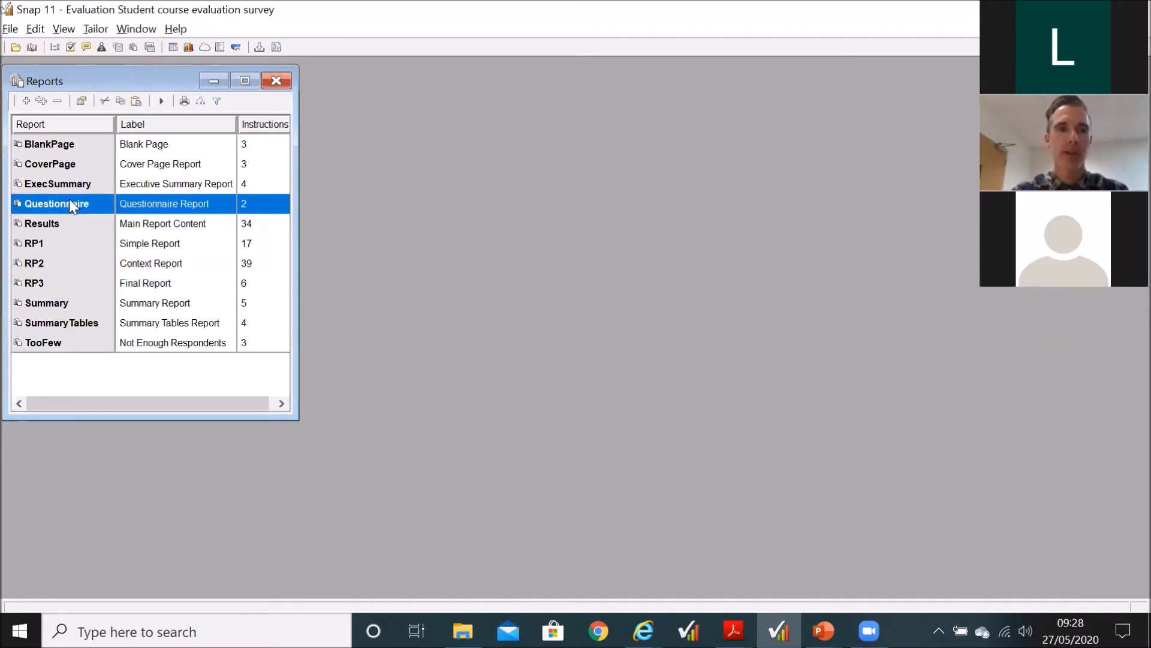
click(57, 303)
ctrl+click(58, 325)
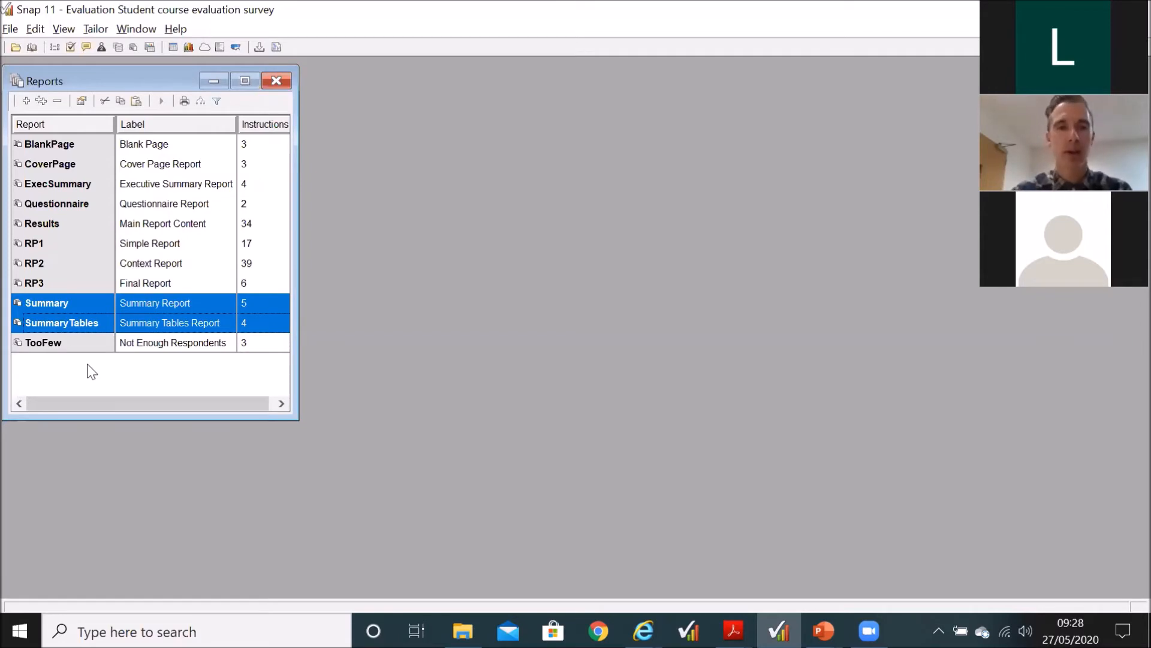
Step: Run the Summary report on its own as a print preview, with no instruction range set
click(123, 303)
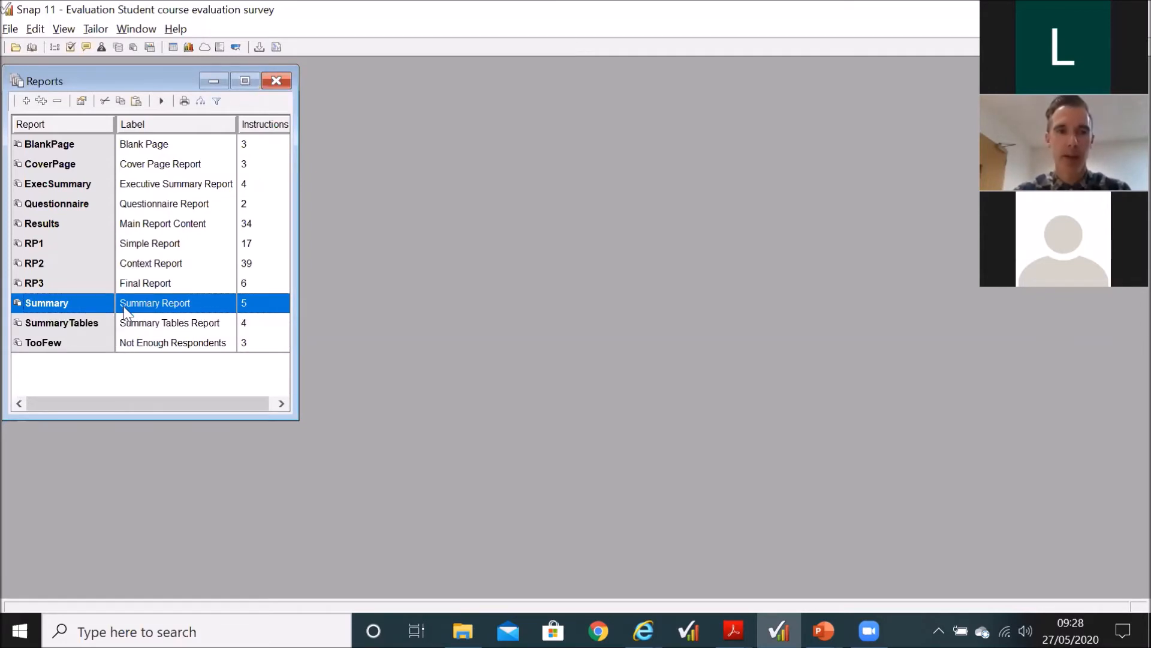
click(162, 101)
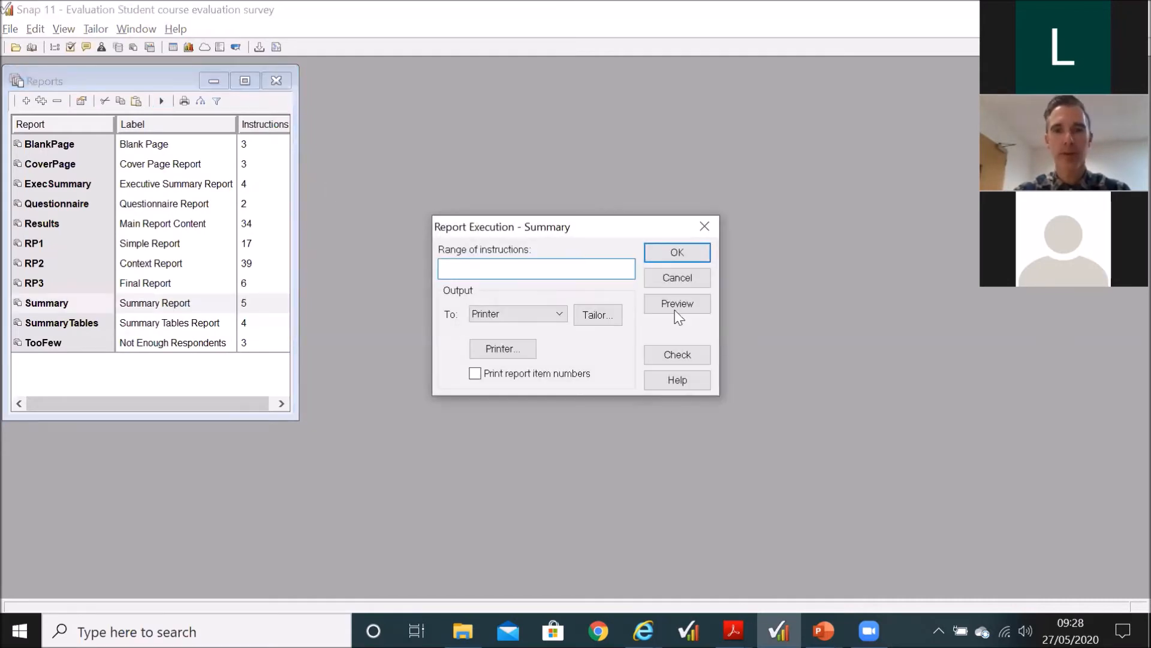
click(685, 307)
click(685, 306)
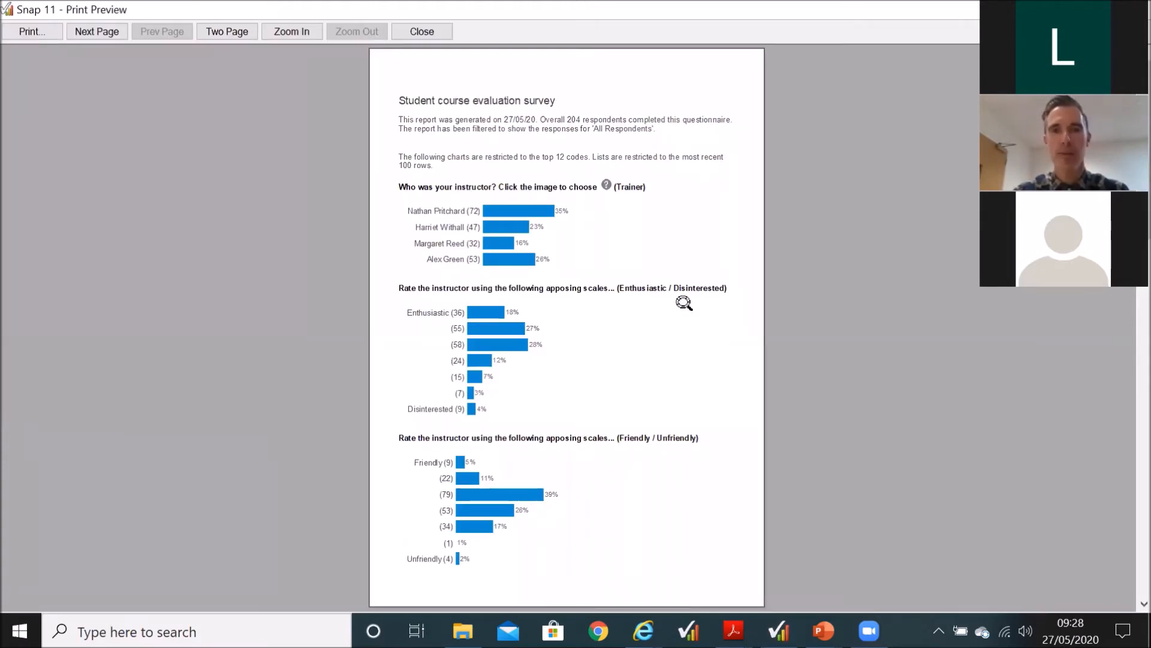
Step: Page through the charts in the Summary preview and take a closer look at the list of training experience comments
scroll(684, 303, down, 3)
scroll(684, 303, down, 3)
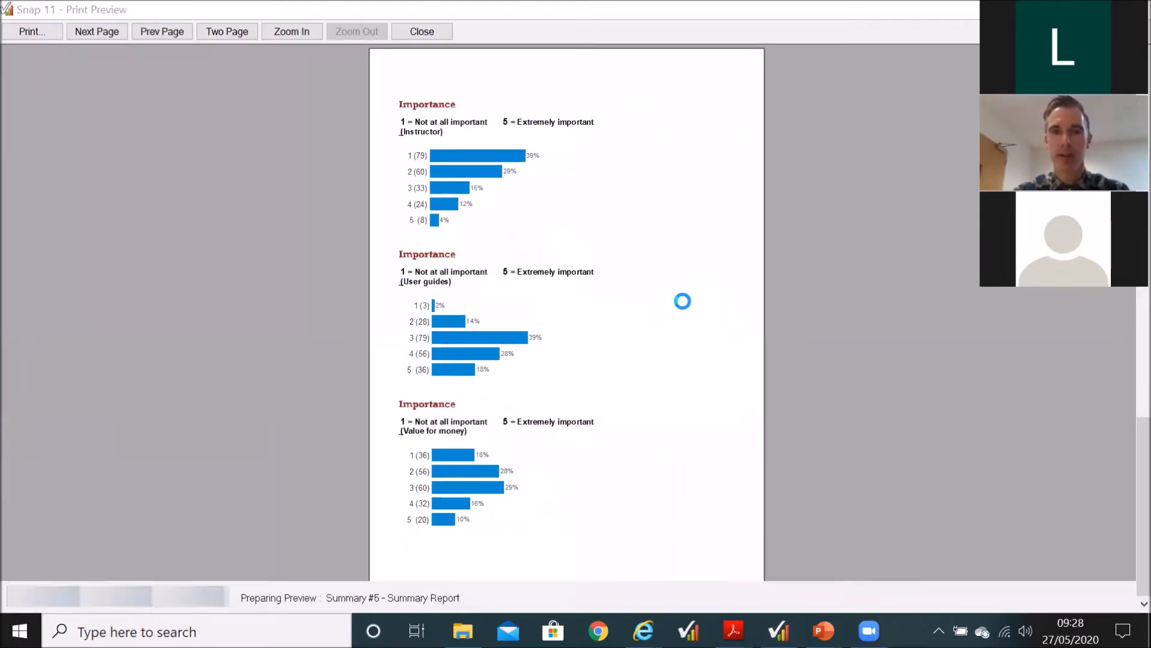
scroll(685, 303, down, 3)
scroll(684, 303, down, 3)
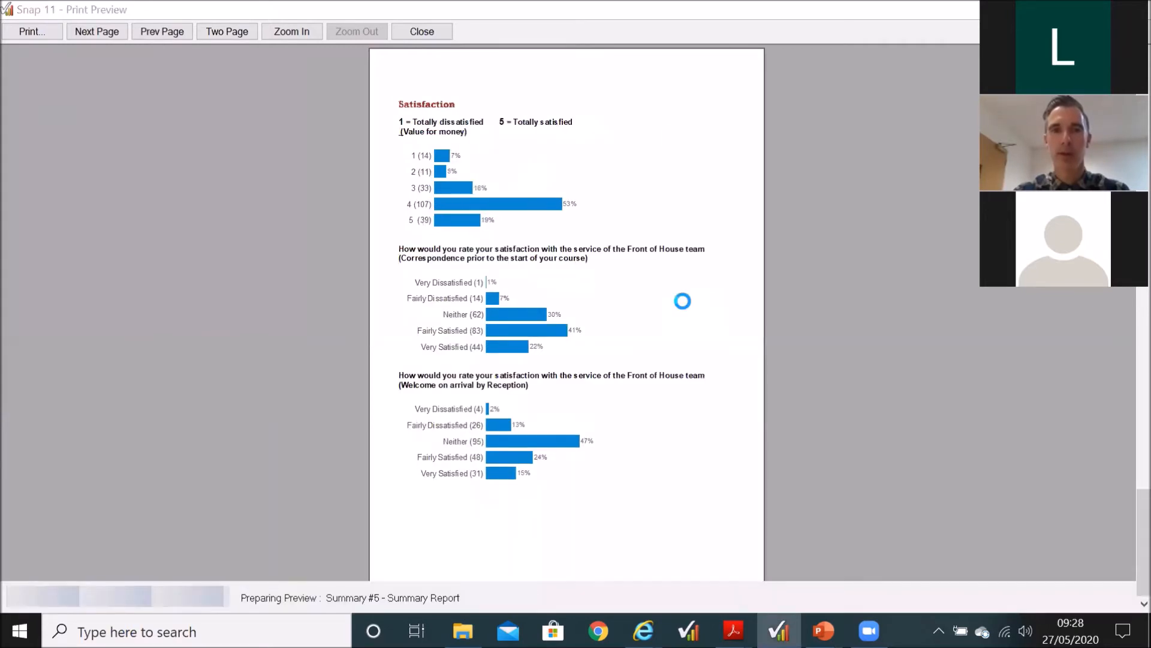
scroll(684, 303, down, 3)
scroll(683, 303, down, 3)
scroll(684, 302, down, 3)
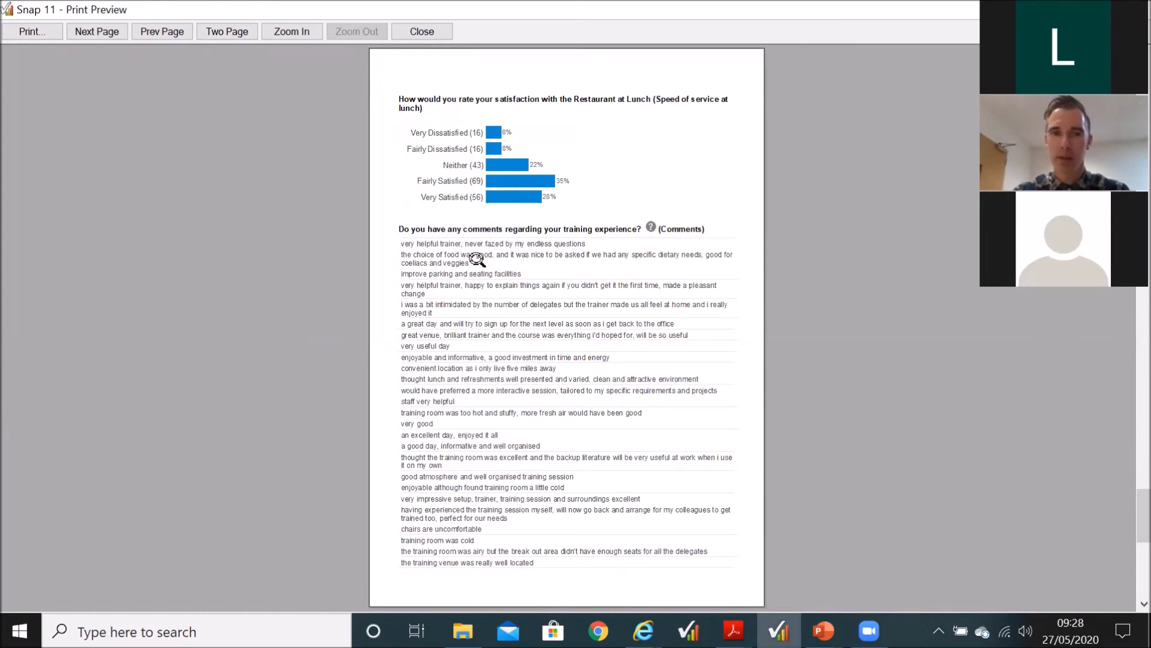
click(485, 319)
scroll(368, 216, down, 1)
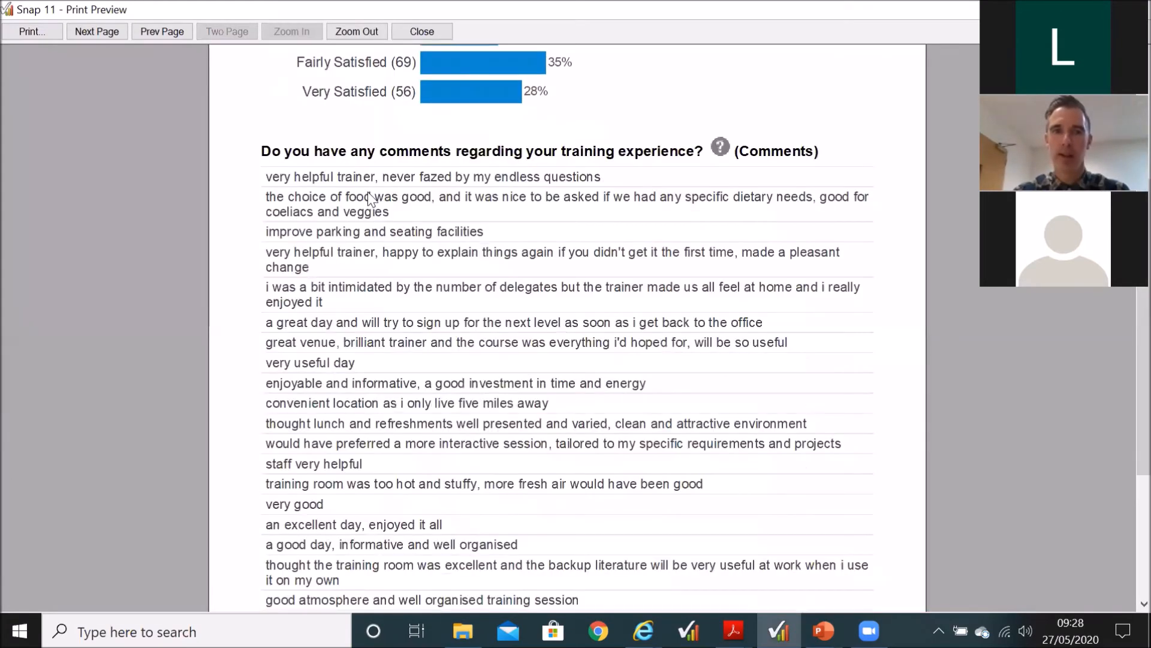
click(372, 325)
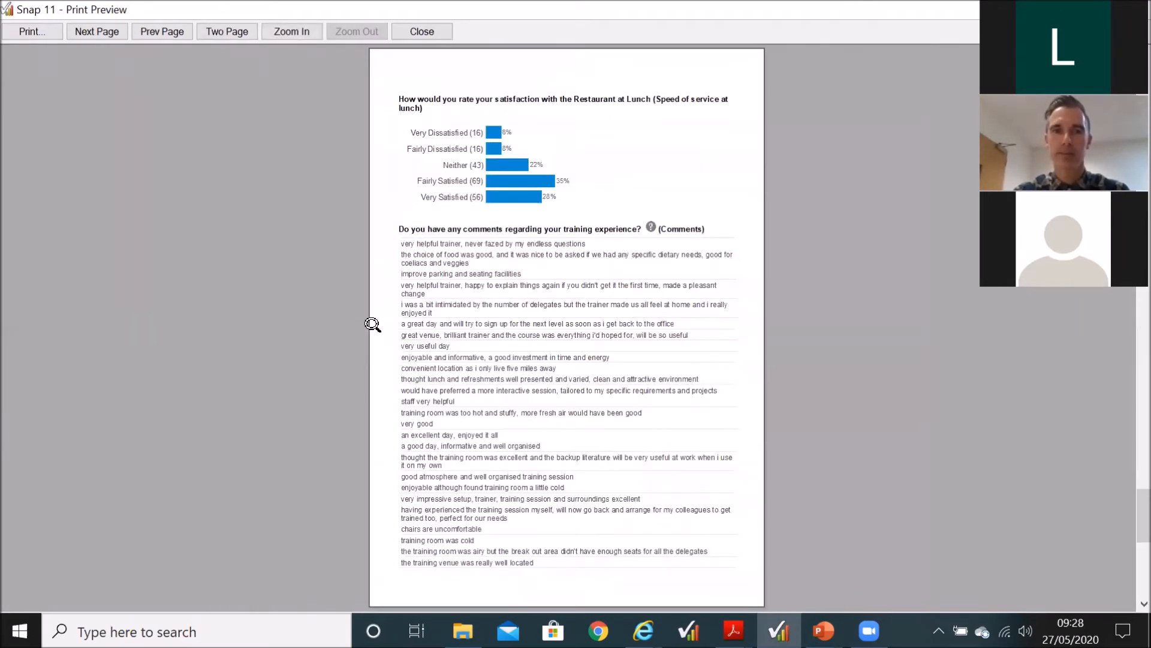
Step: Examine the training budget and classes taken statistics in the Summary preview, then close the preview
click(520, 359)
scroll(519, 359, down, 1)
click(519, 359)
scroll(519, 359, down, 3)
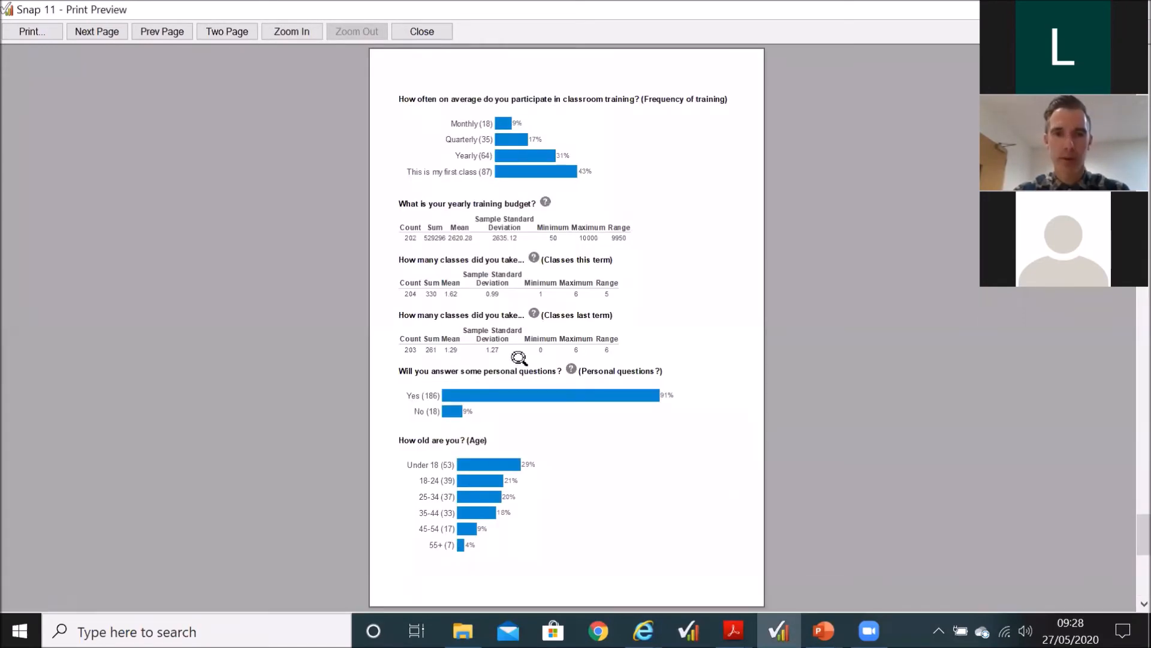
click(564, 330)
click(565, 358)
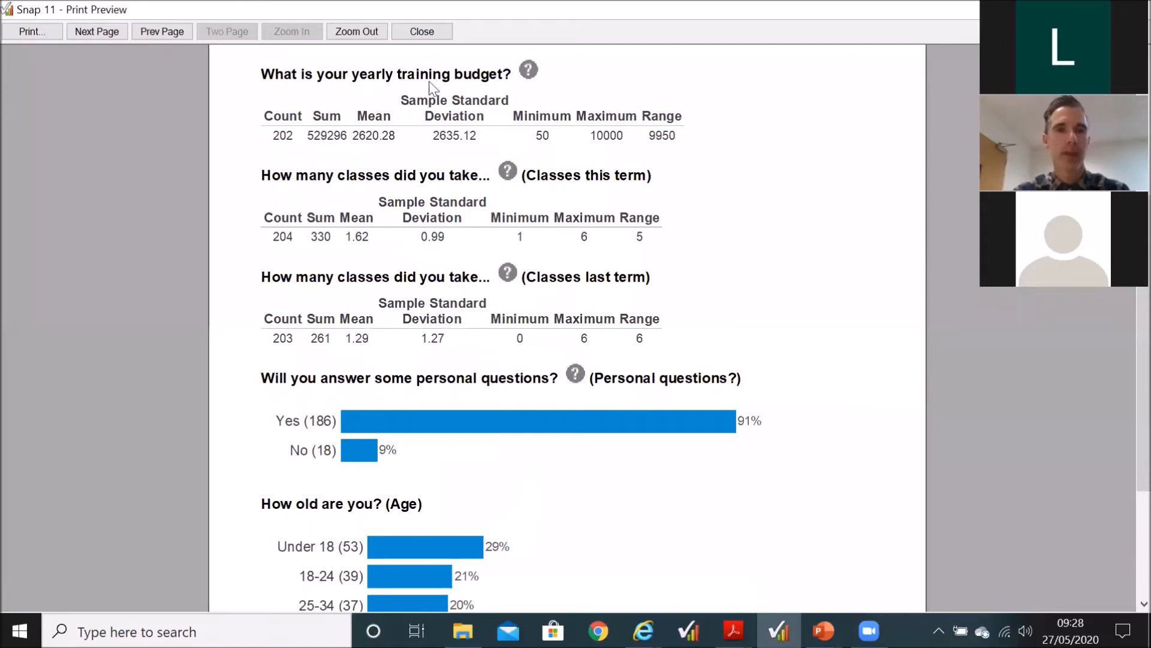
click(366, 35)
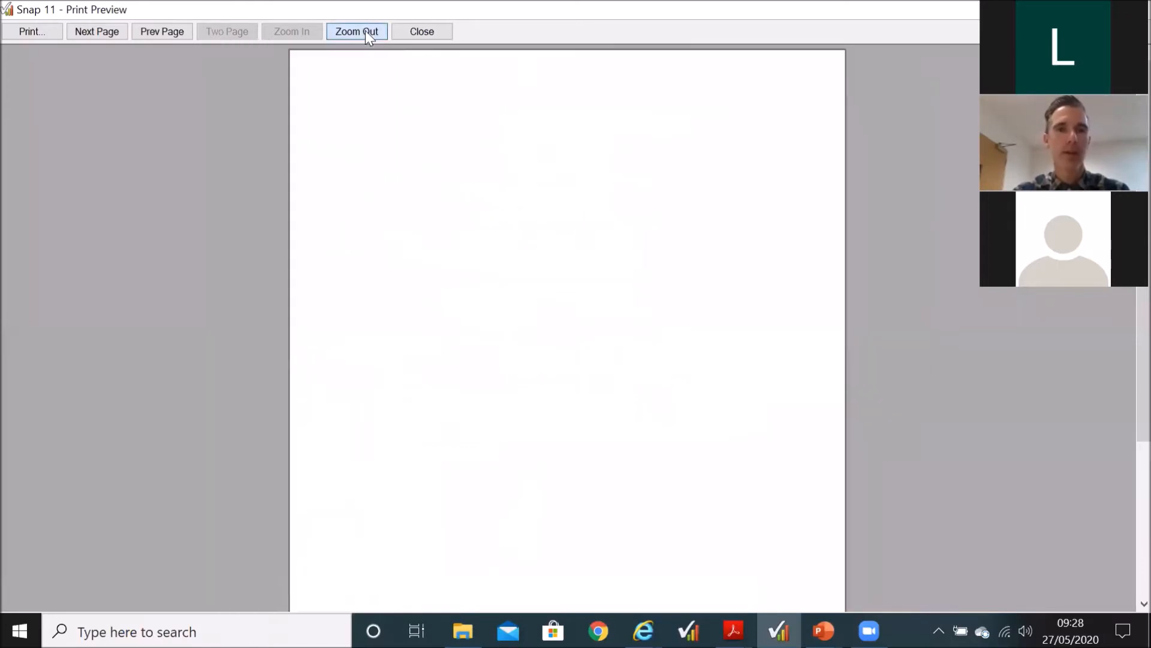
click(398, 30)
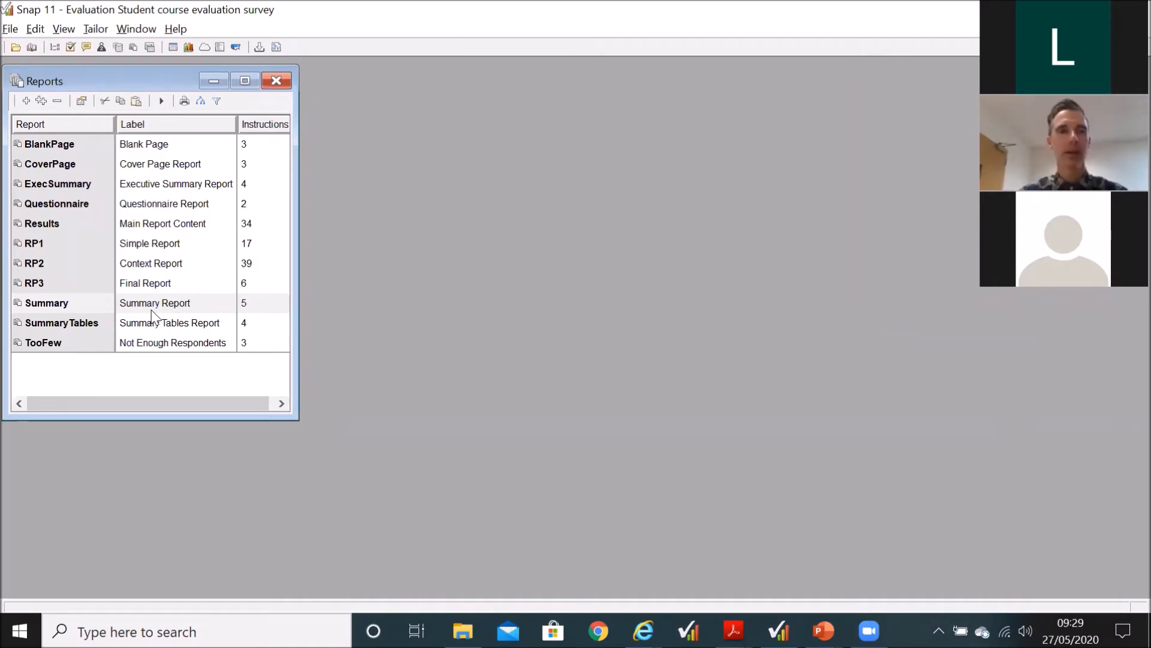
Step: Open the RP1 Simple Report and review the instructions that execute analyses TQ7Rpt1, T3 and T5TopBottom
click(146, 247)
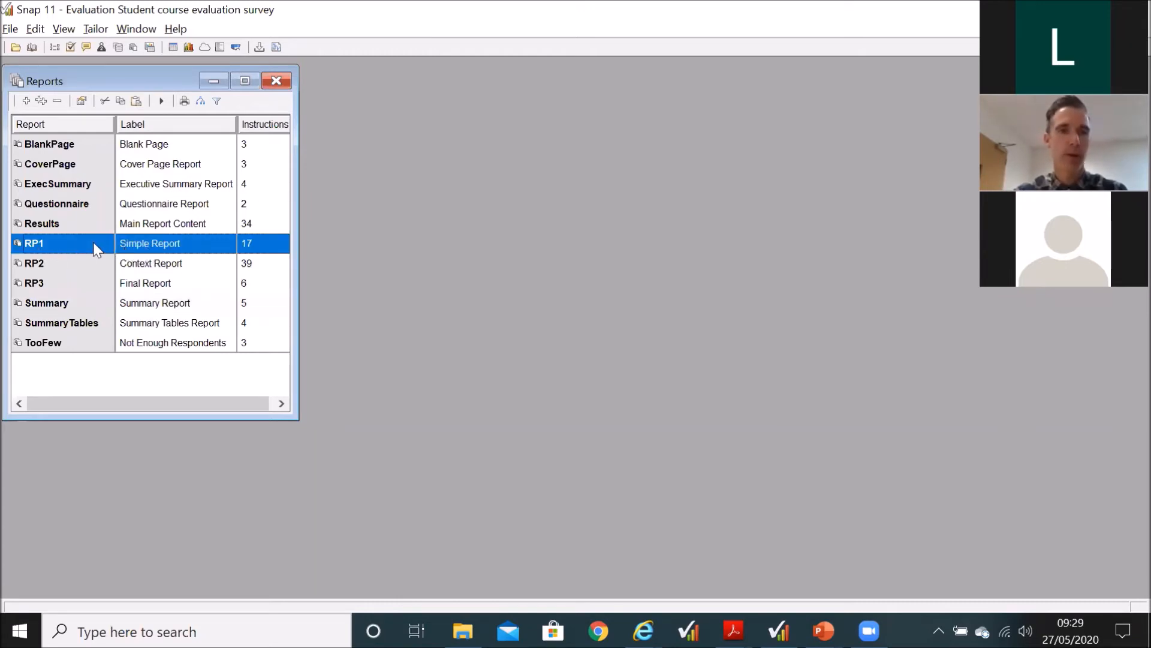
double_click(214, 243)
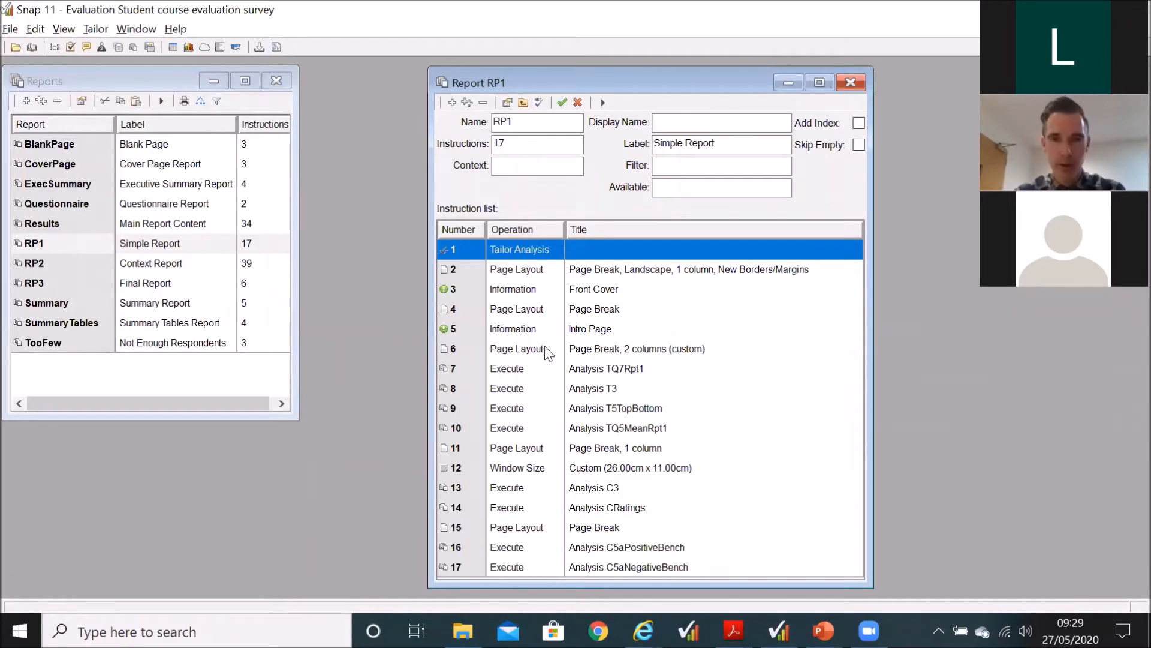
click(592, 367)
click(594, 389)
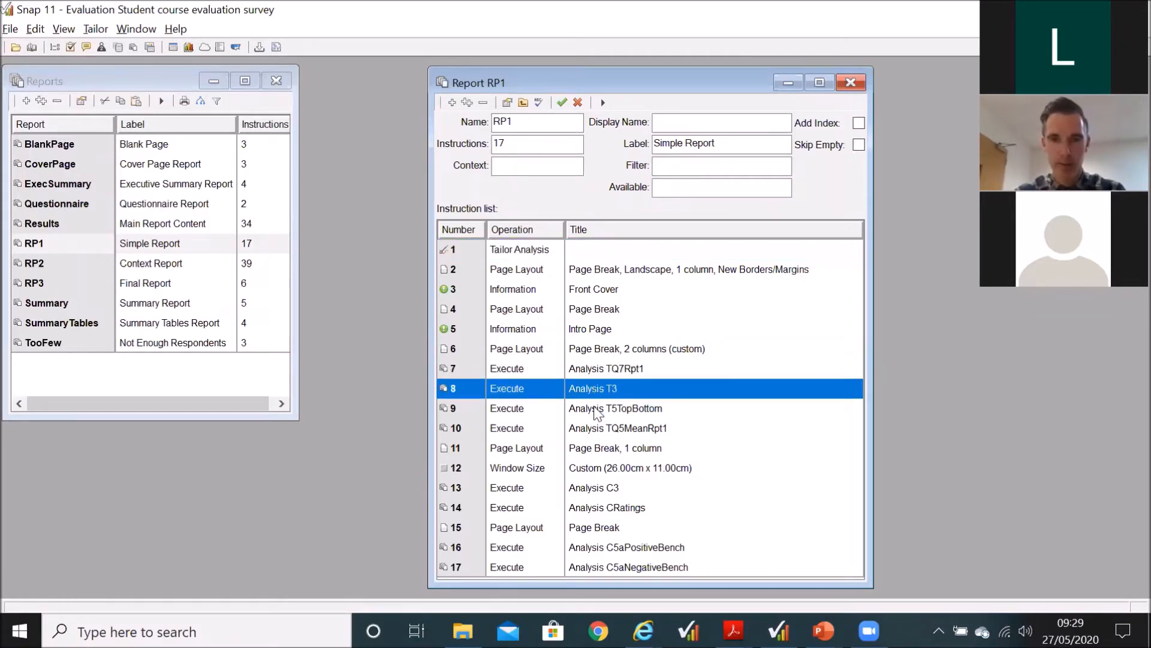
click(594, 409)
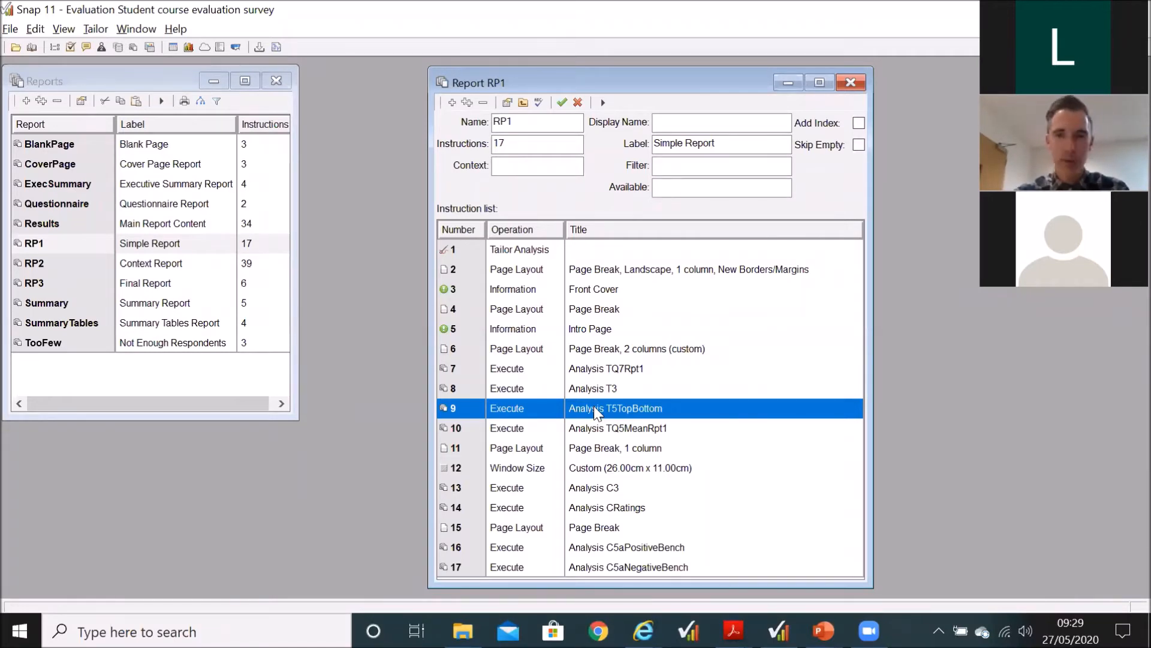
Step: Compare RP1's landscape page layout and Intro Page information instructions with its analysis execution instructions
click(609, 271)
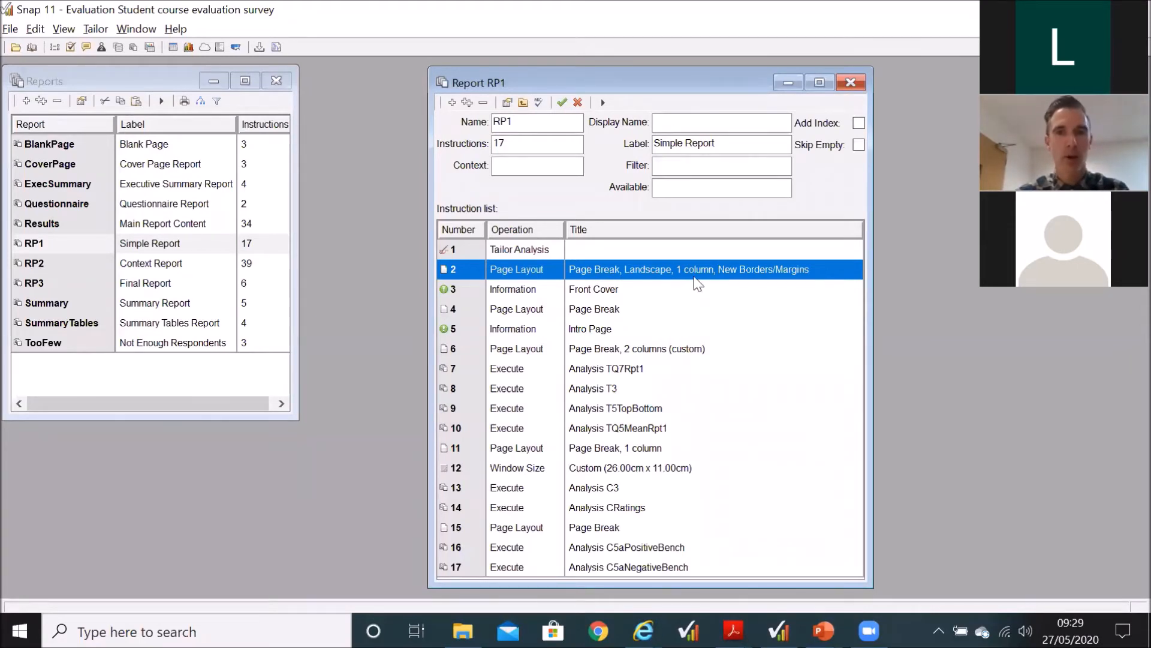
click(604, 334)
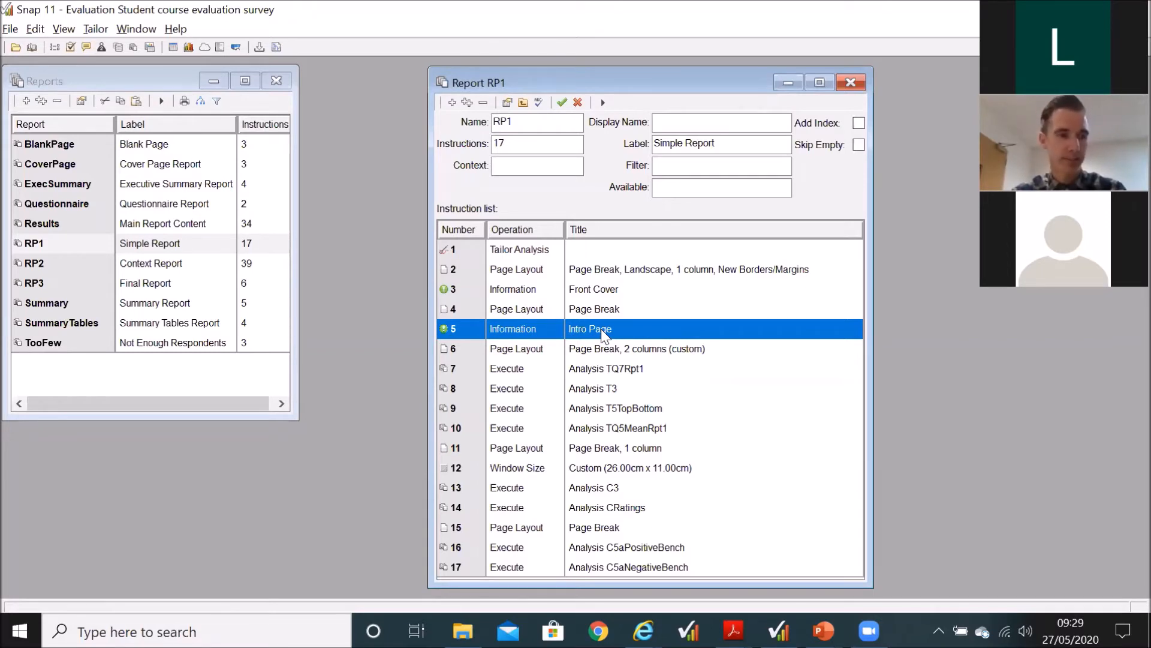
click(503, 376)
click(505, 388)
click(507, 411)
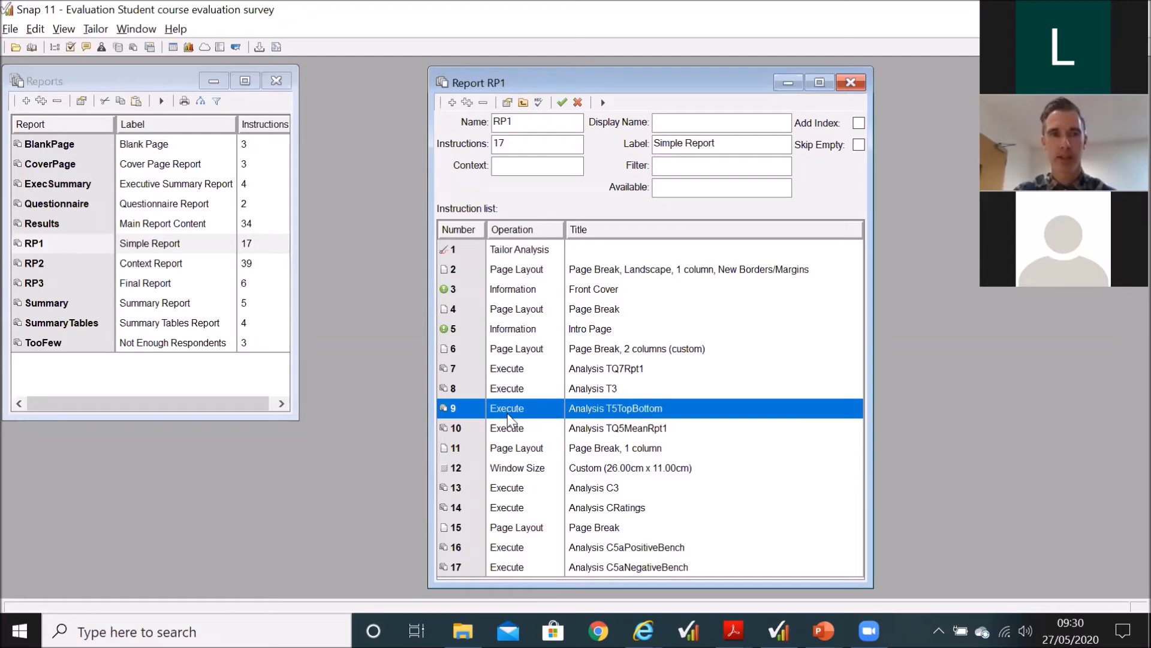
Step: Open the global context from the context values list, check its Instructor and College values, and close it
click(11, 30)
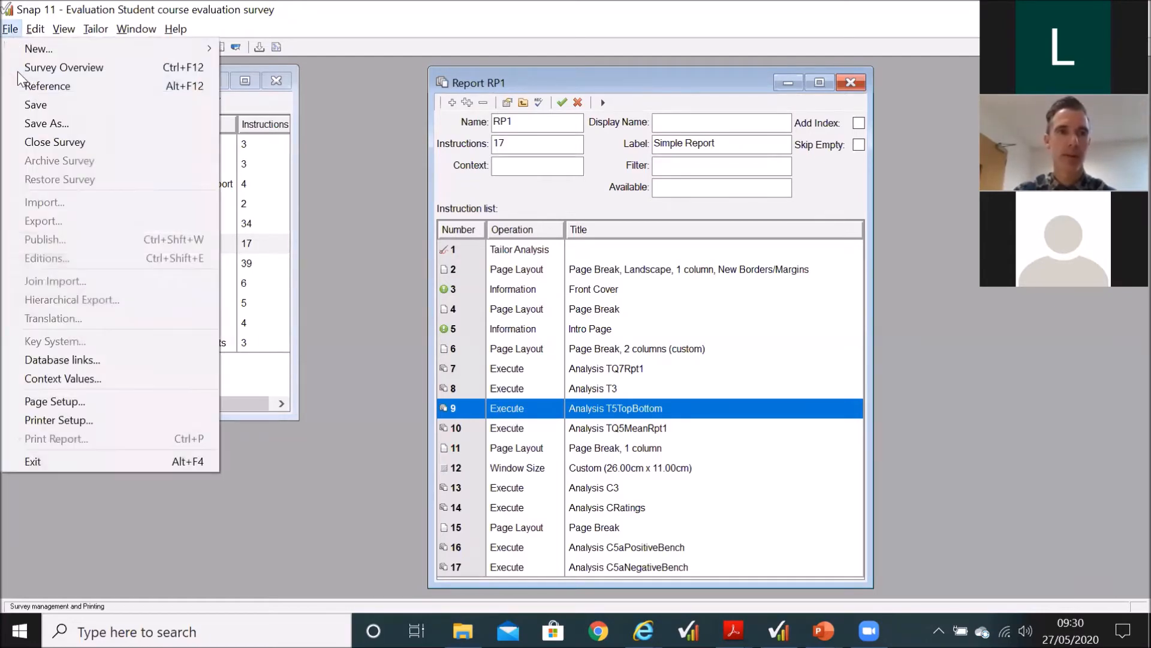
click(55, 379)
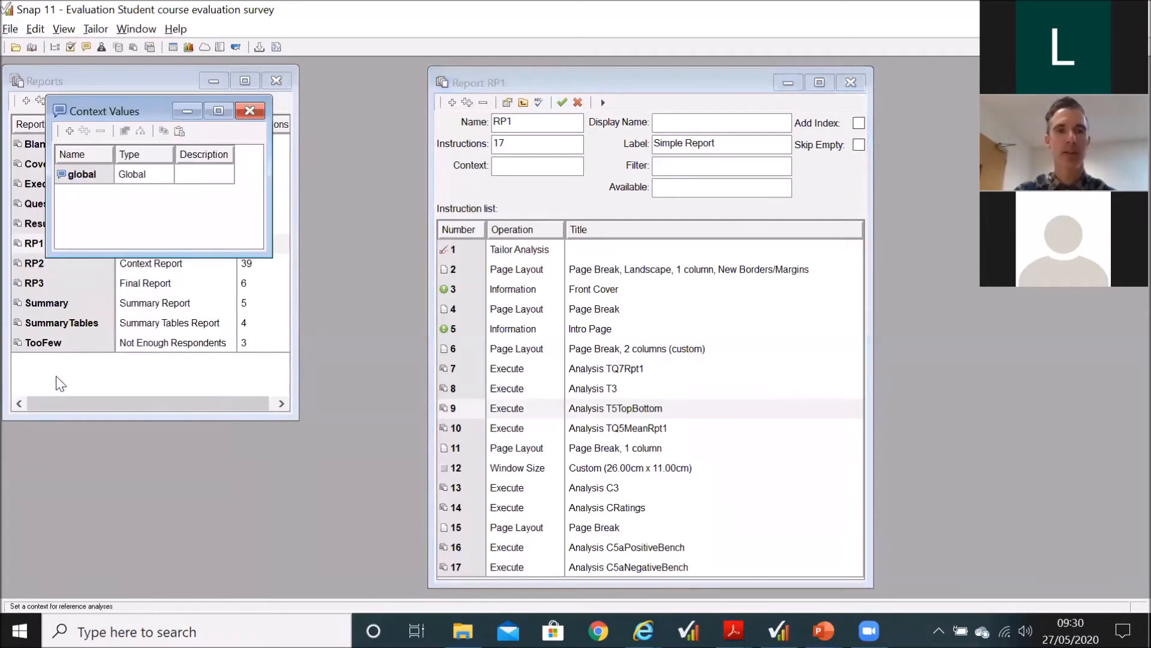
double_click(76, 174)
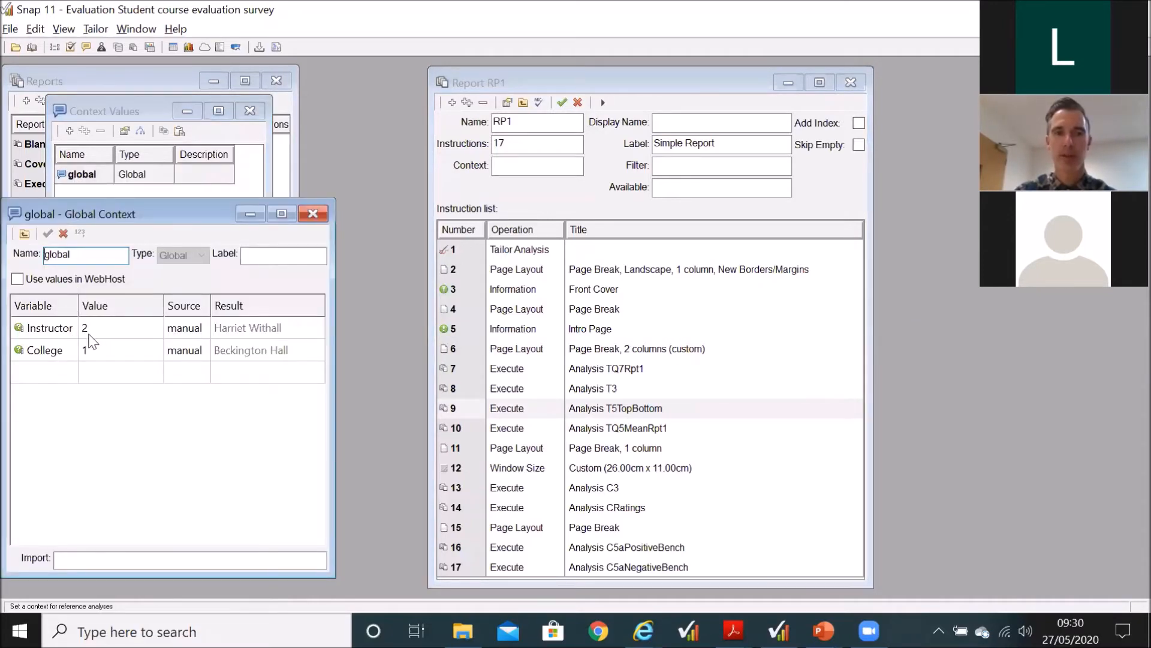
click(313, 213)
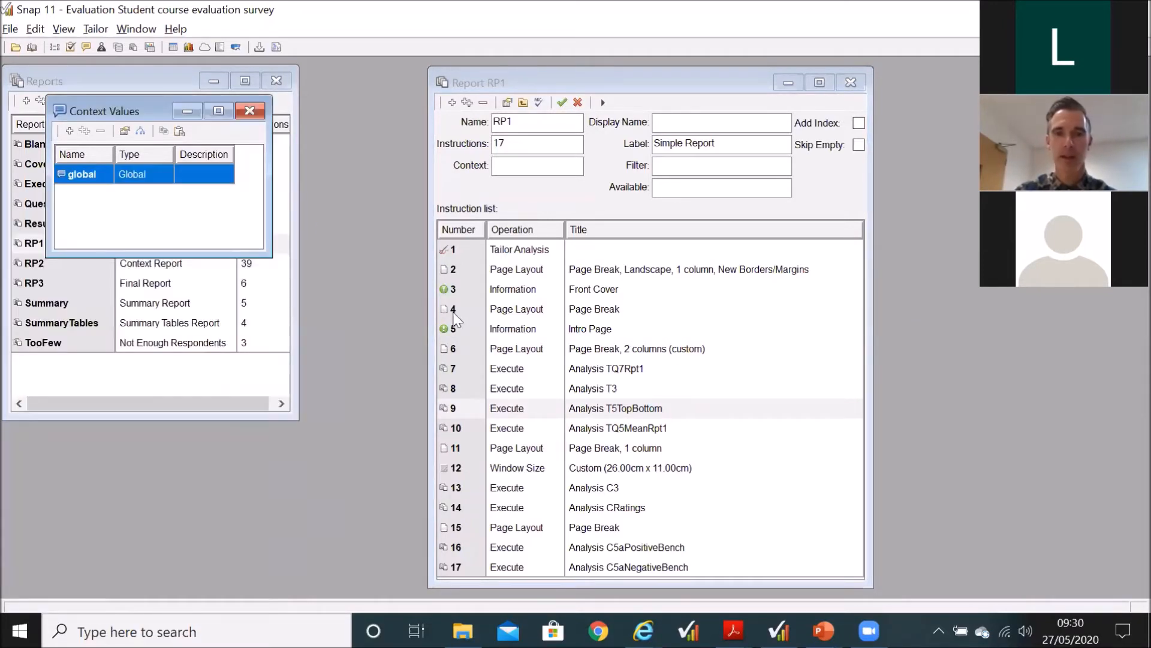
Step: Check the RP1 report's printer settings and run the whole report as a print preview
drag(602, 368, 601, 413)
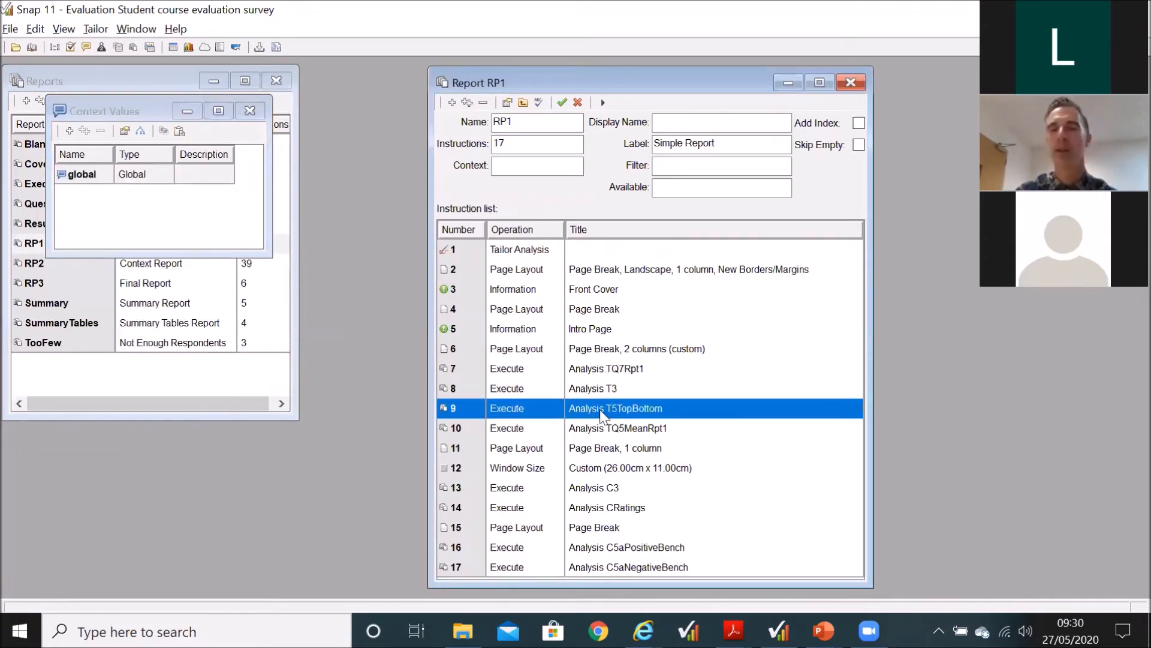
click(604, 102)
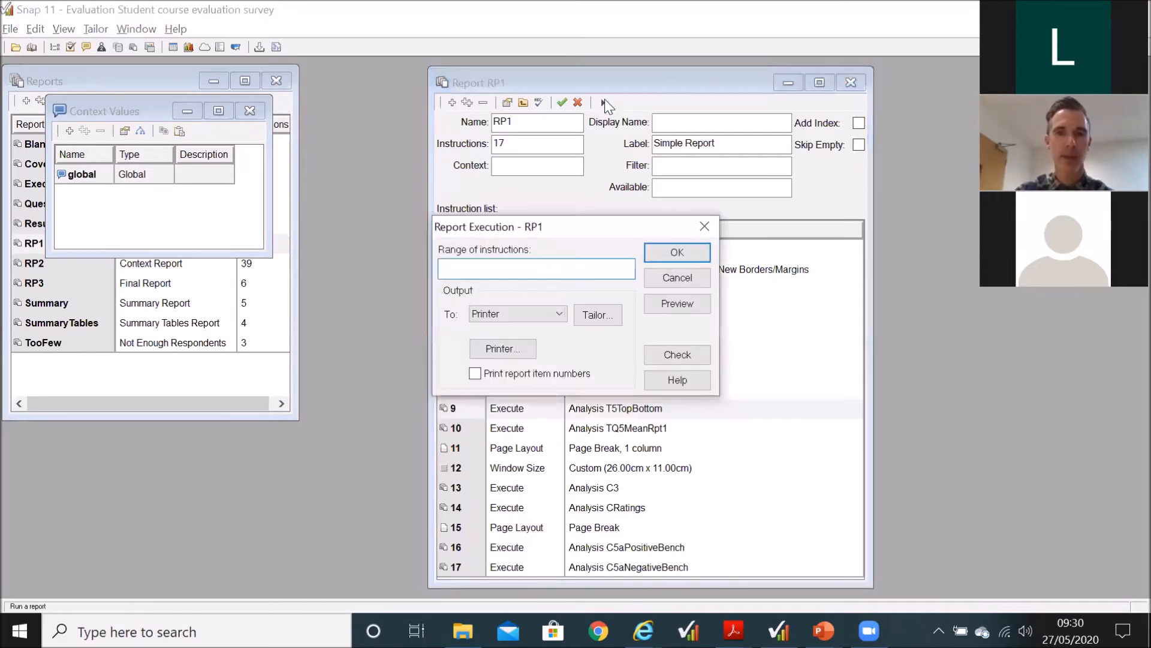
click(511, 350)
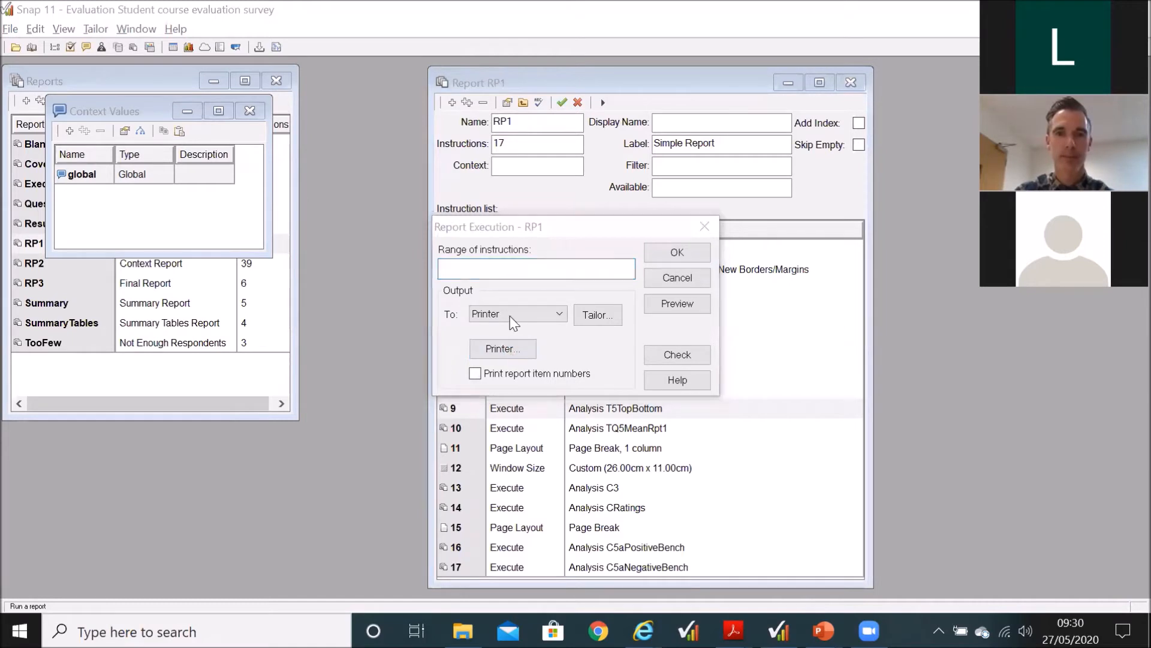
click(714, 426)
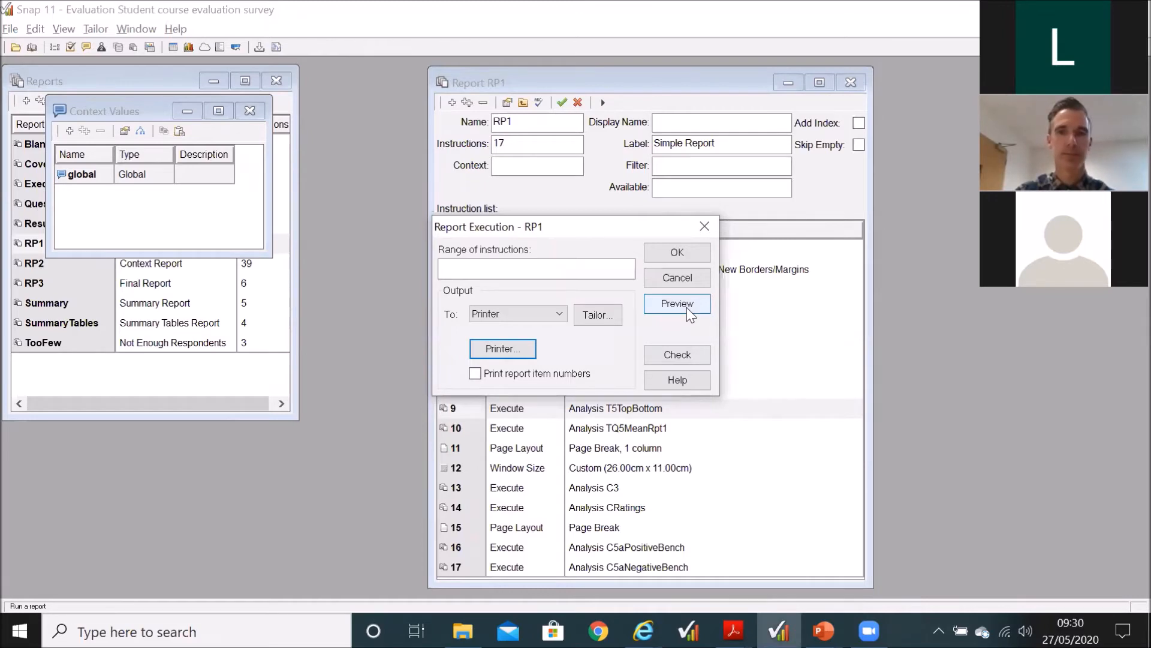
click(689, 311)
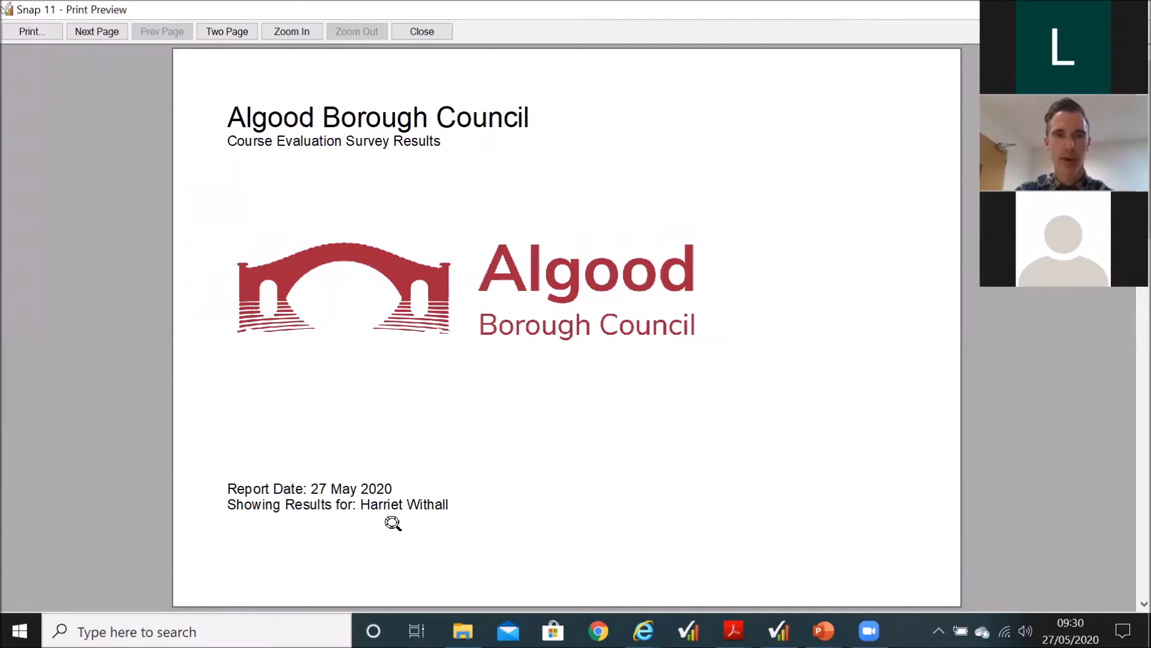
Step: Page through the RP1 preview from the front cover past the Introduction and Methodology page to the two-column tables page
scroll(544, 457, down, 1)
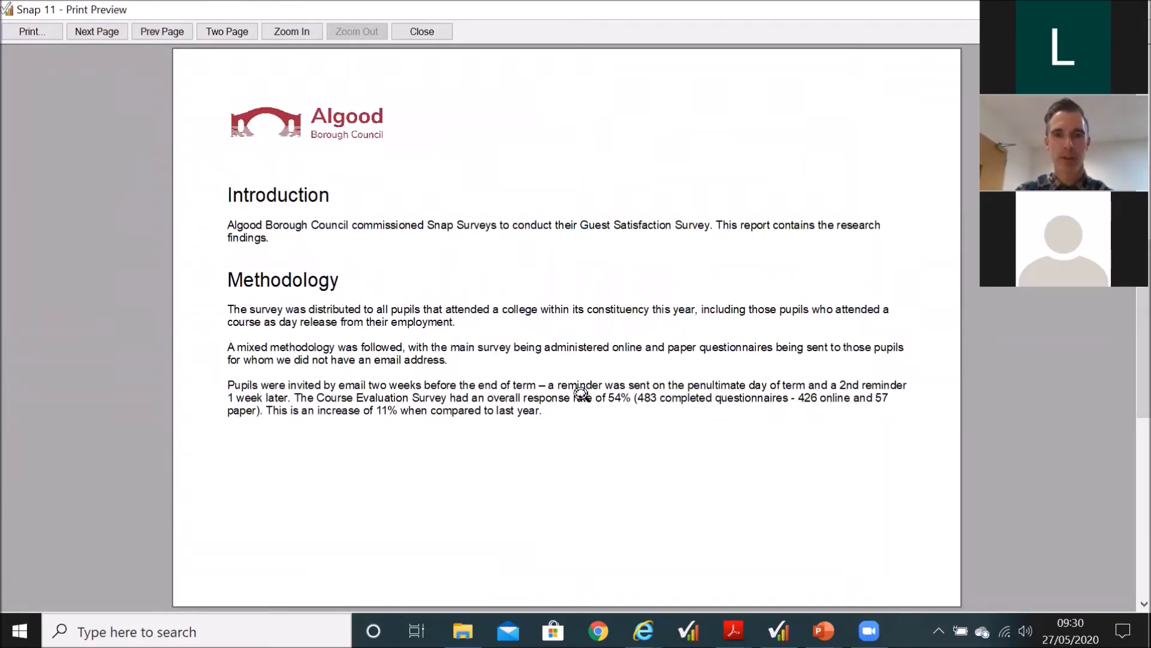
click(620, 412)
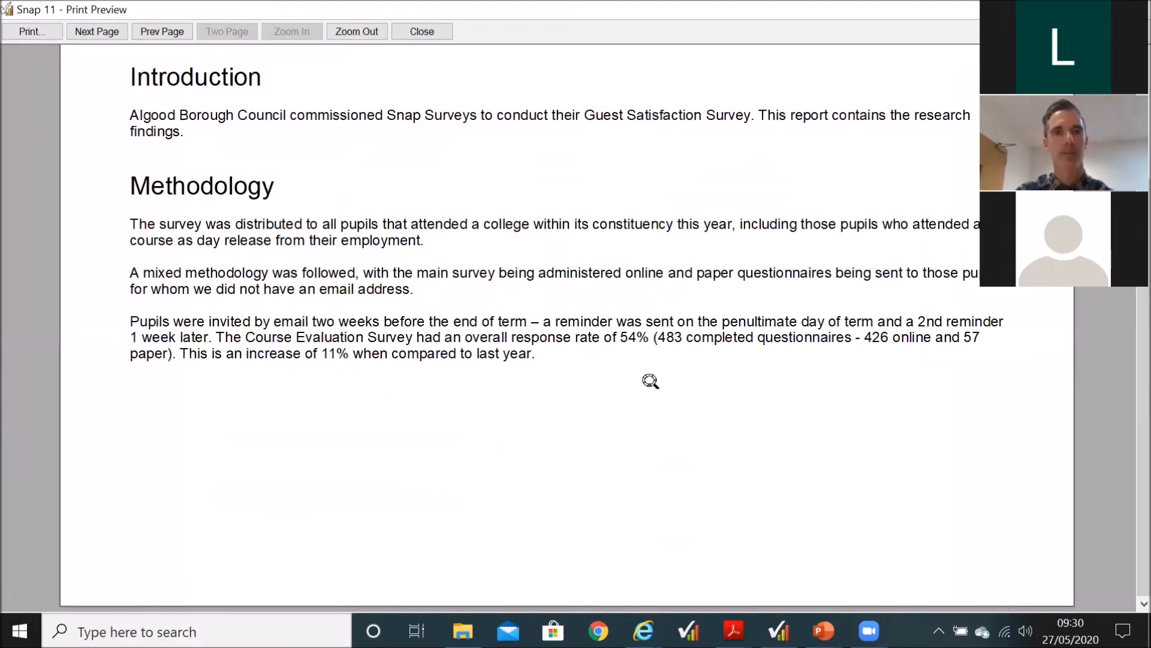
click(650, 381)
scroll(650, 381, down, 1)
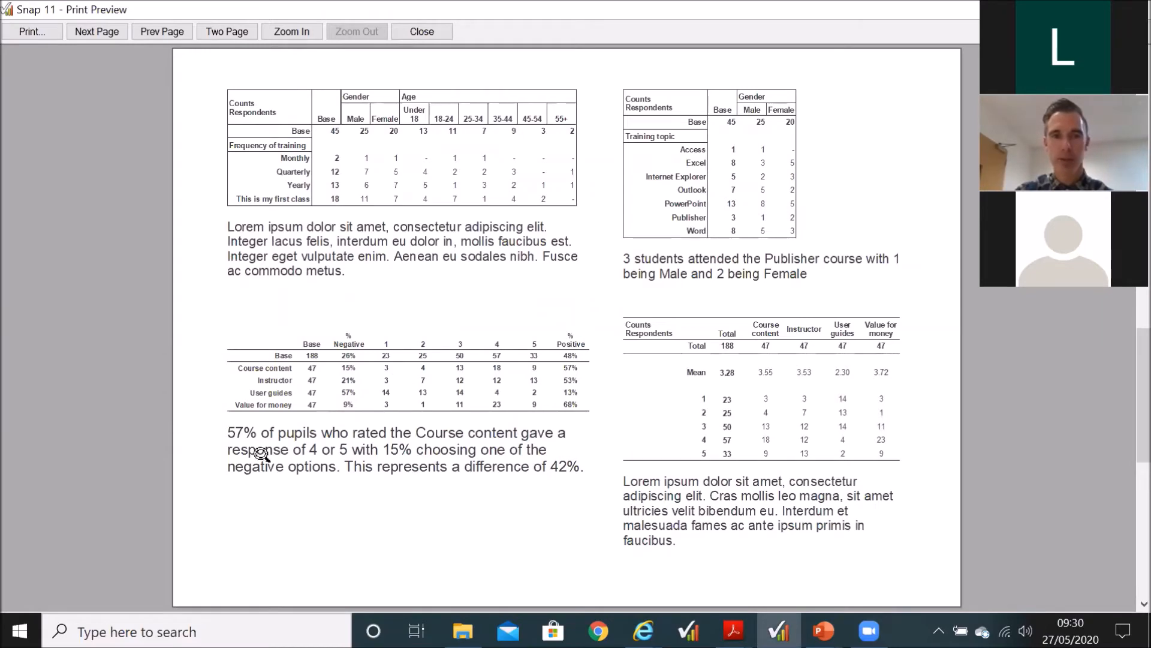
Step: Examine the tables and commentary, view the courses taught, ratings and benchmark chart pages, and close the RP1 preview
click(522, 497)
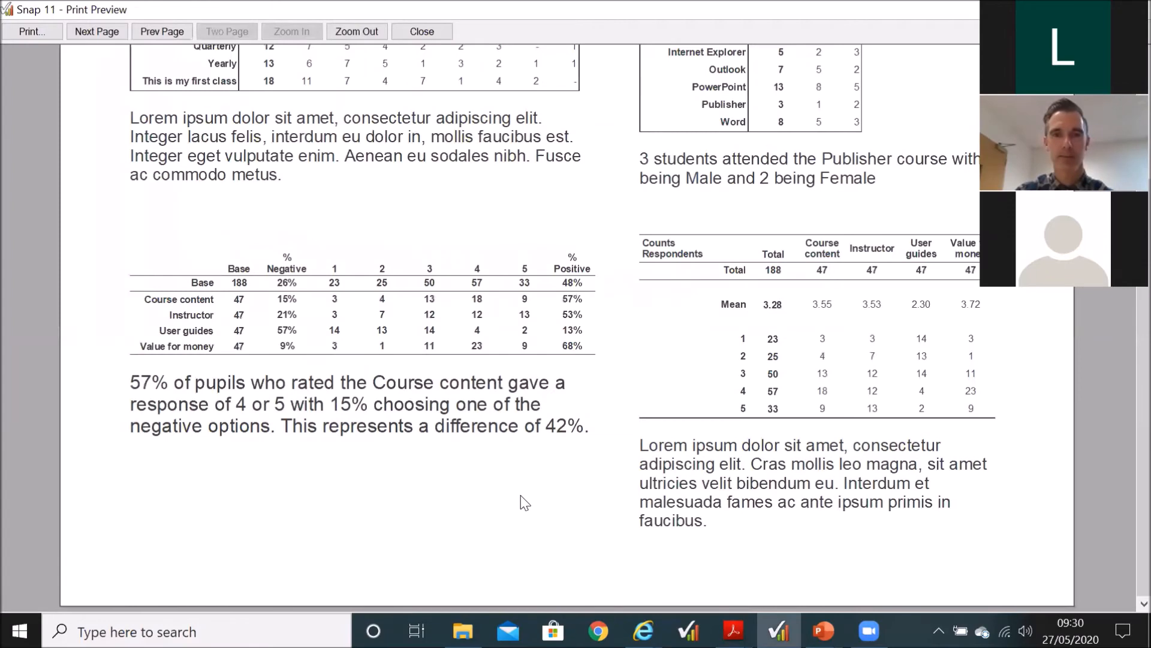
click(522, 503)
scroll(522, 497, down, 3)
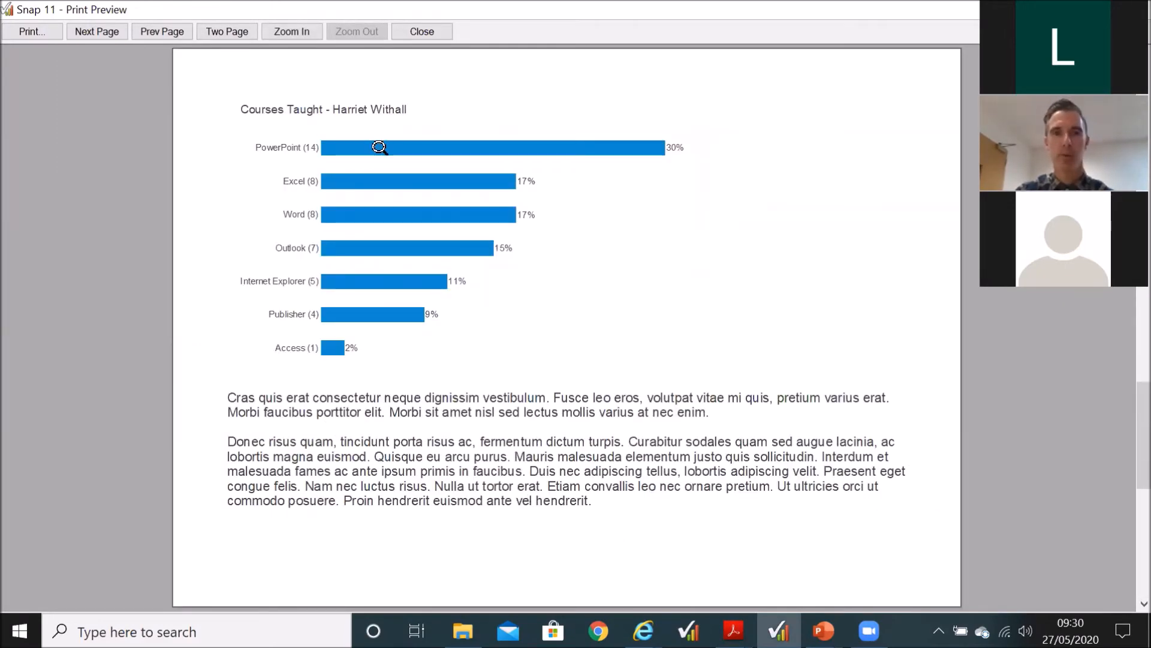
scroll(522, 353, down, 3)
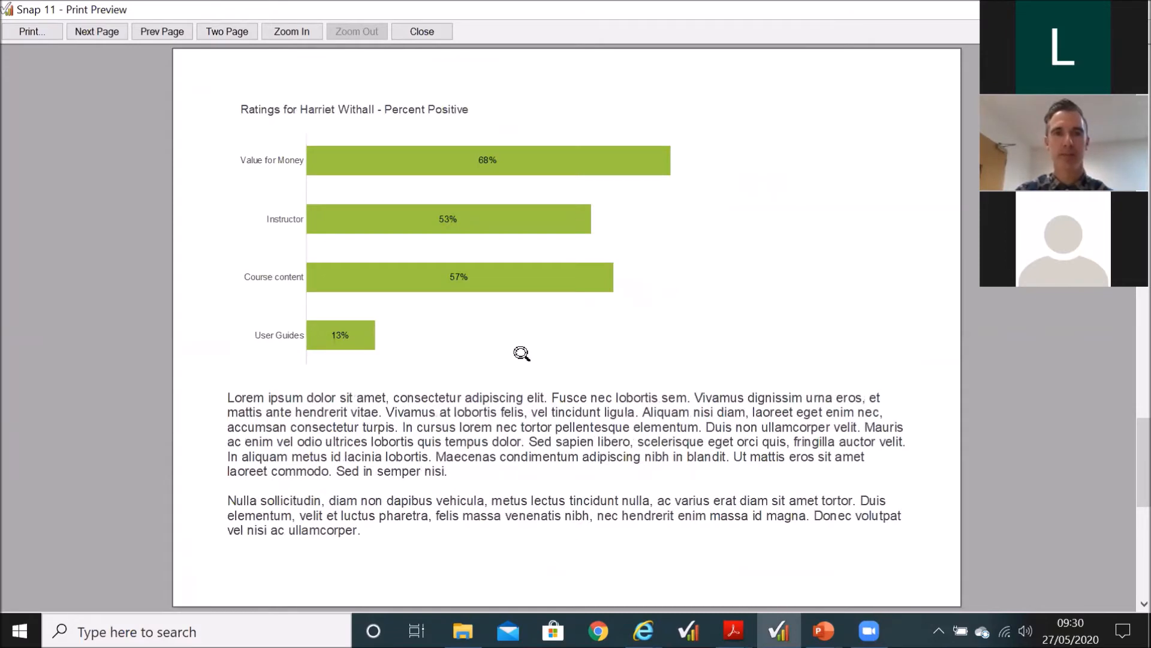
scroll(522, 354, down, 3)
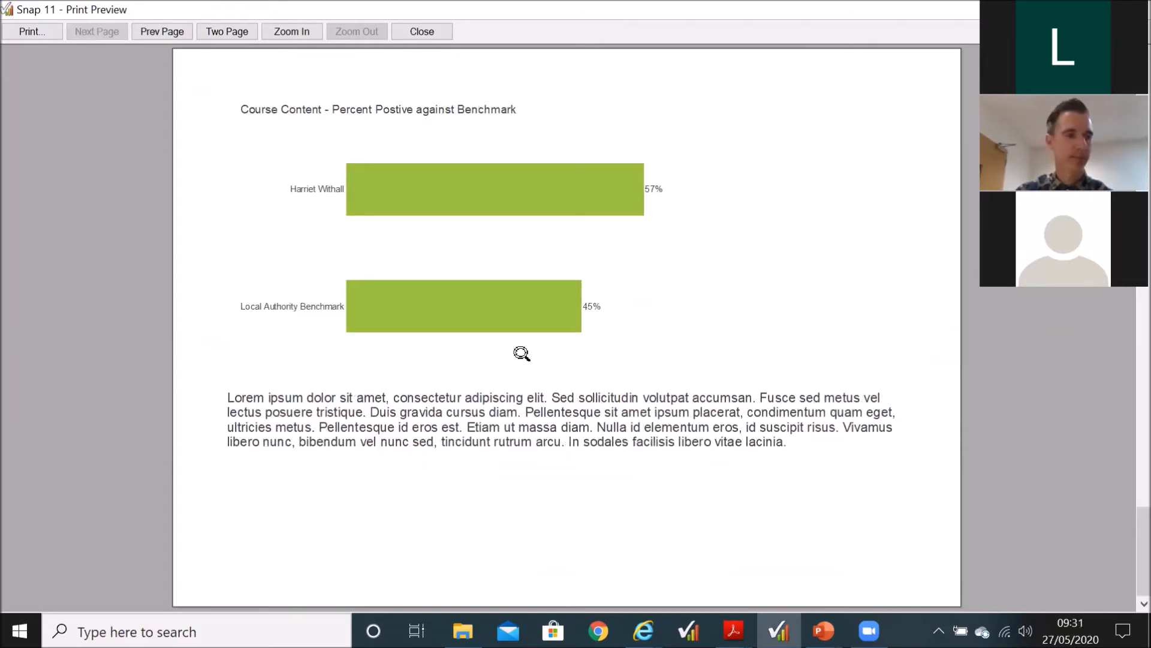
click(426, 31)
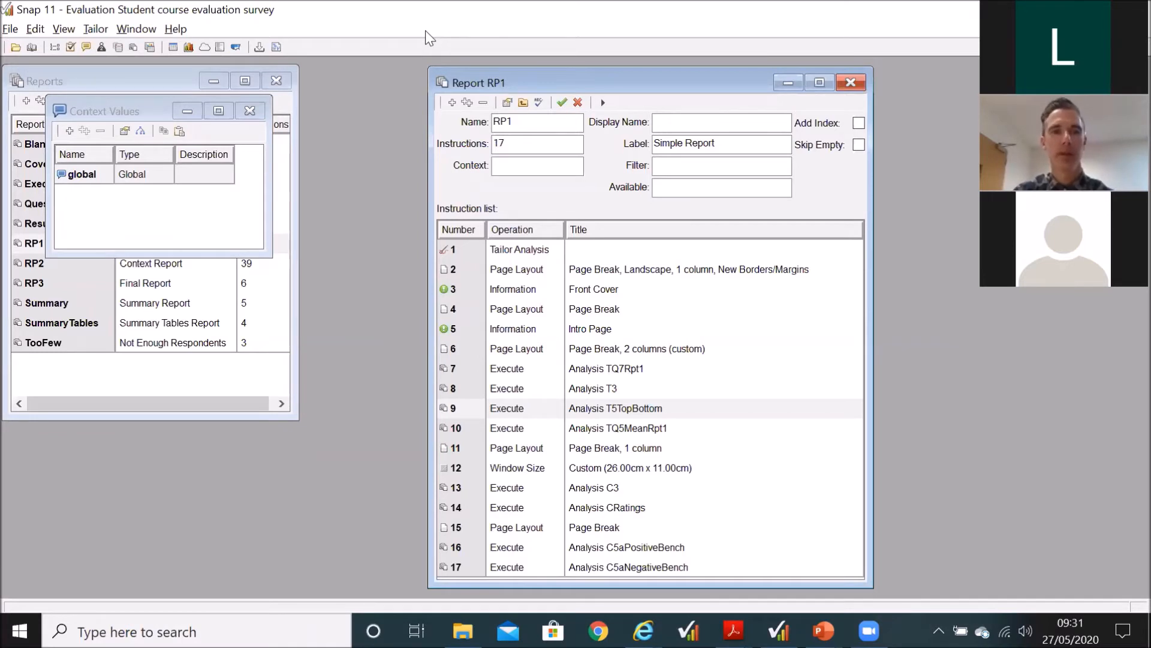
Step: Recheck the Instructor and College values in the global context and close it
click(85, 175)
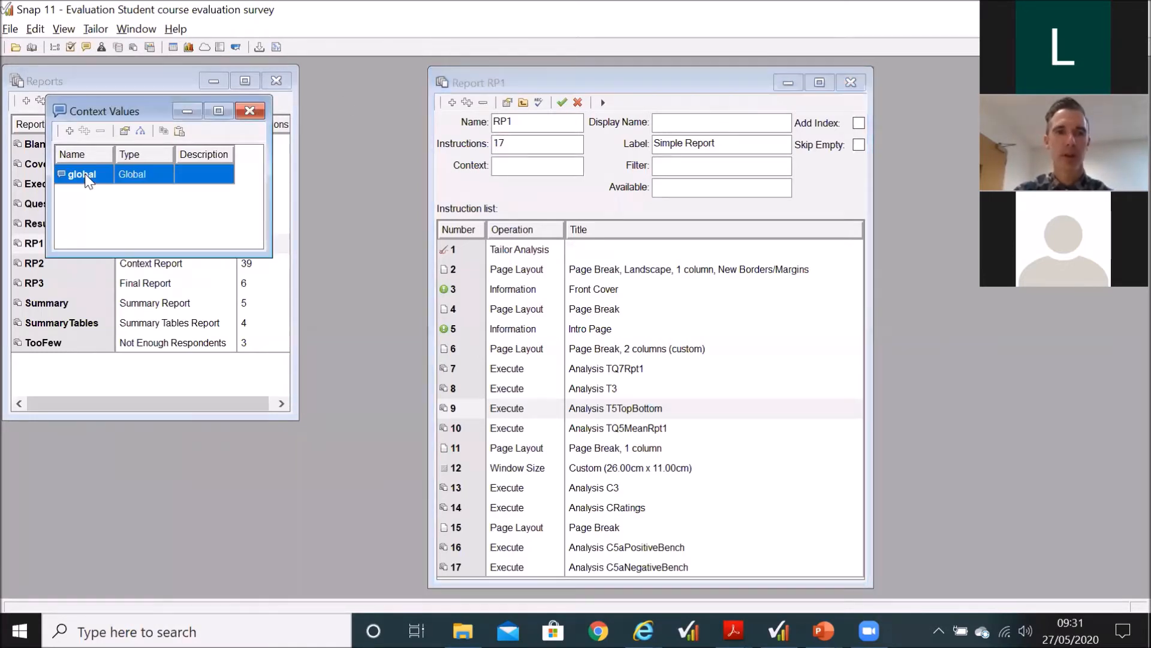
double_click(86, 175)
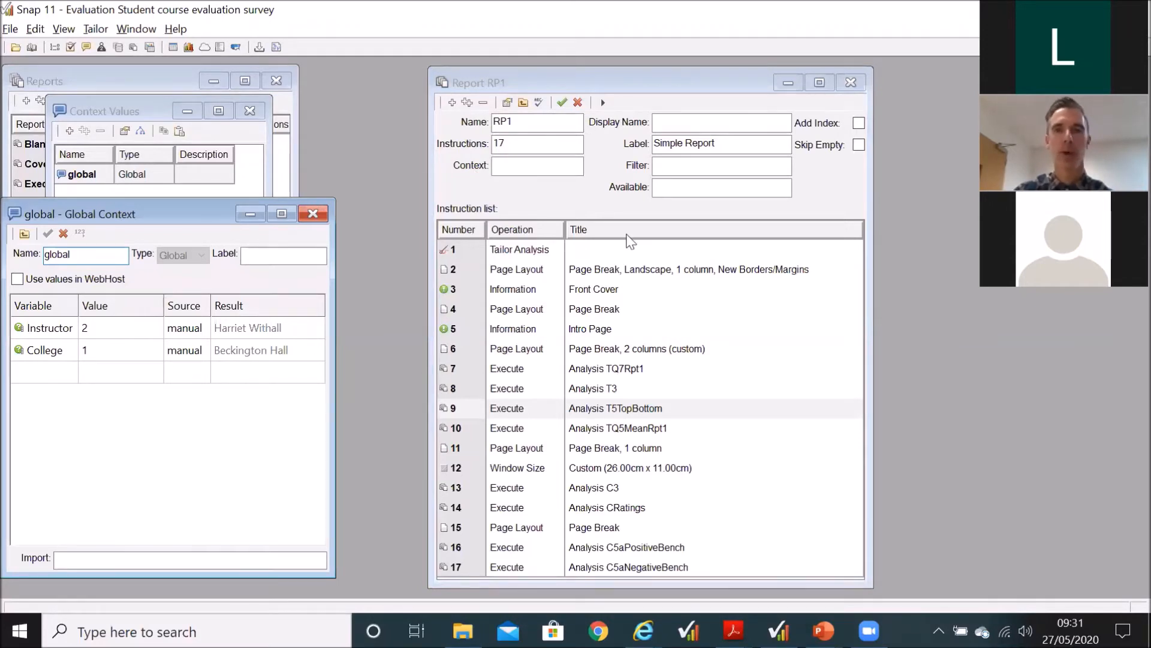
click(311, 215)
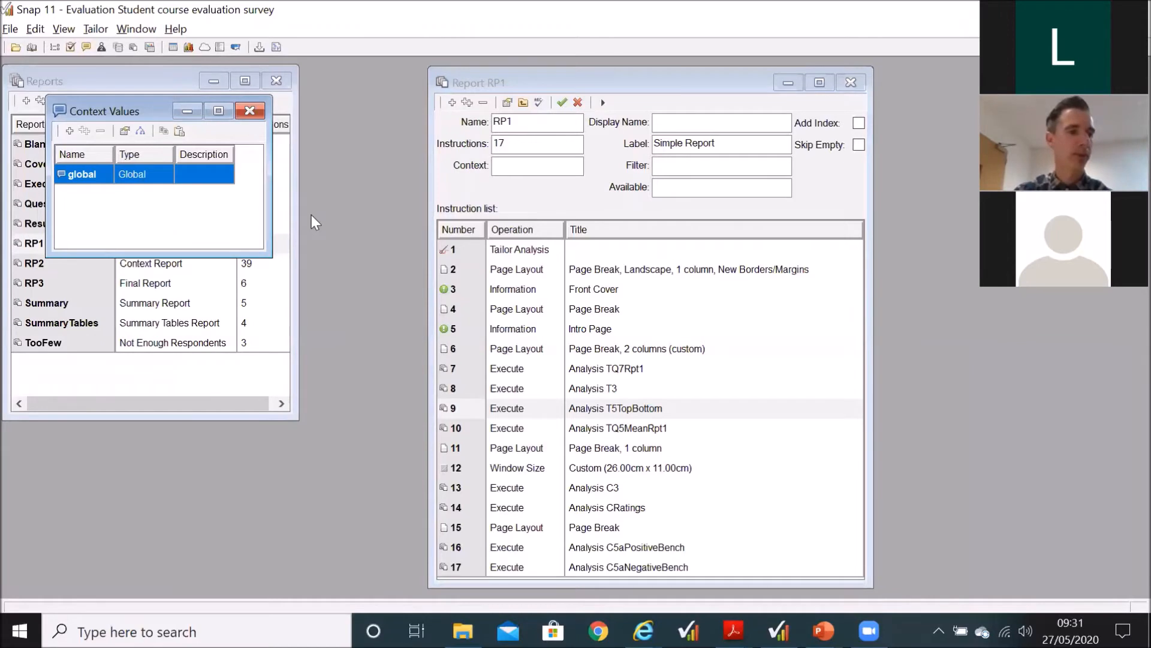
Step: Set the RP1 report's context to Instructor, save the report and run it as a print preview
click(547, 166)
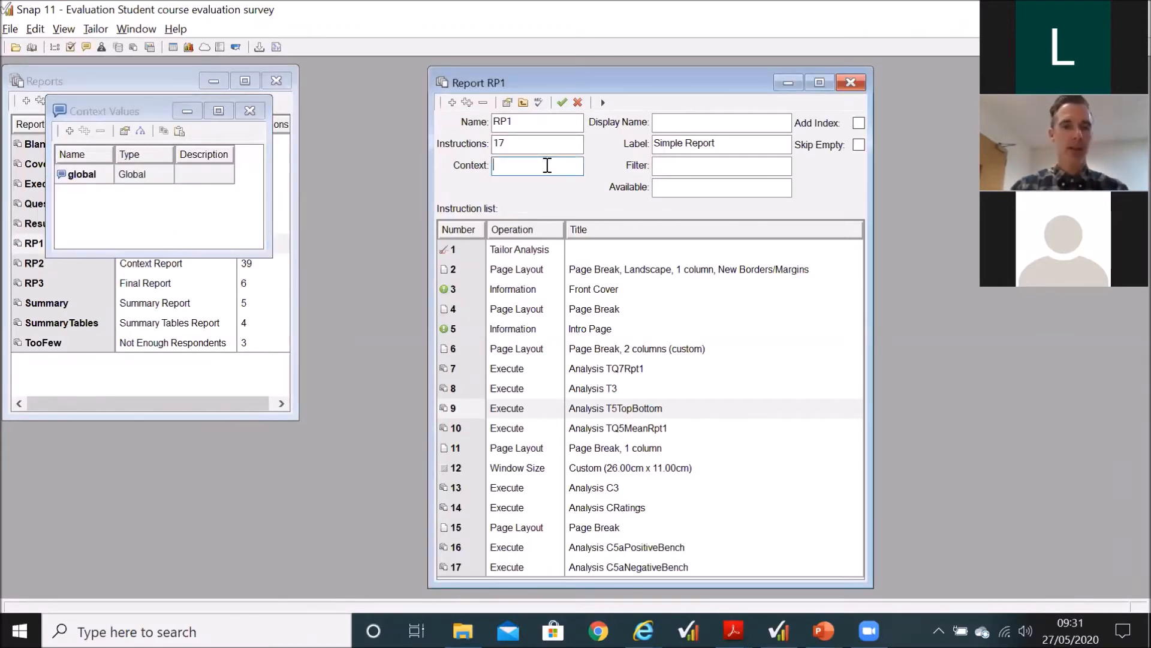
text(In)
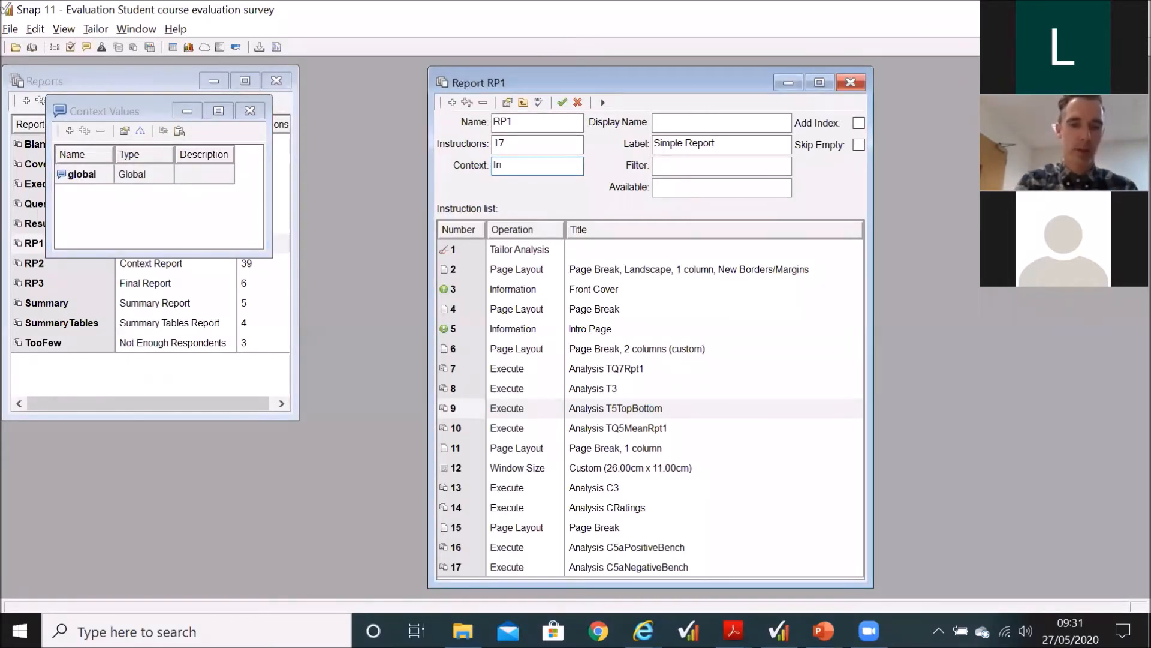
text(structor)
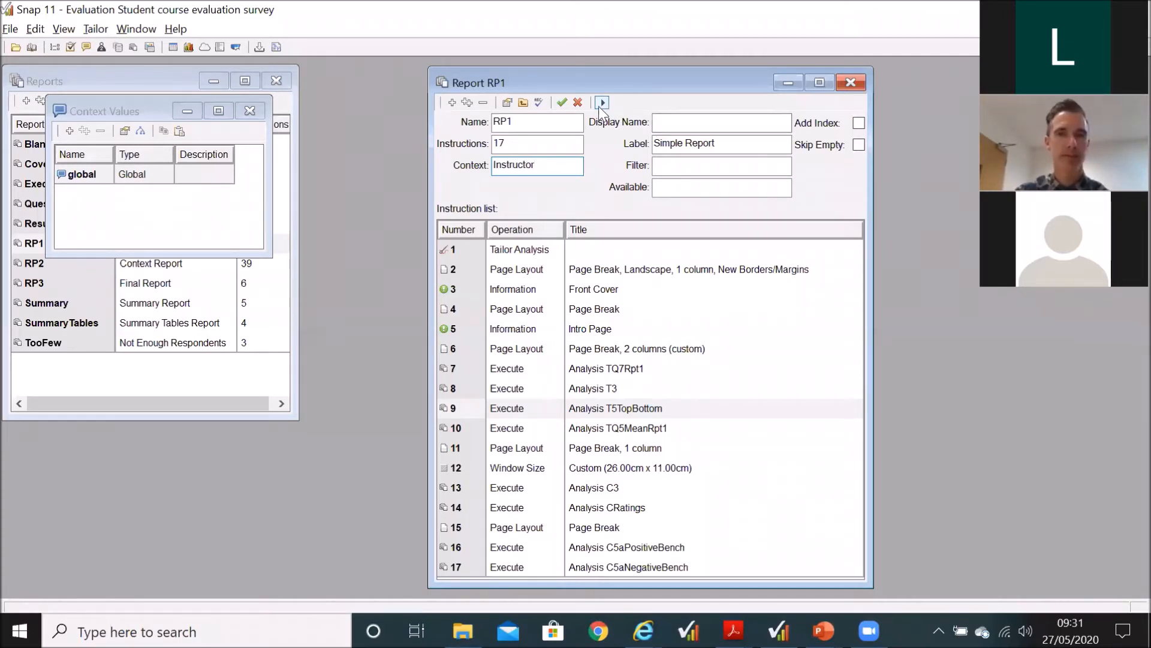
click(602, 102)
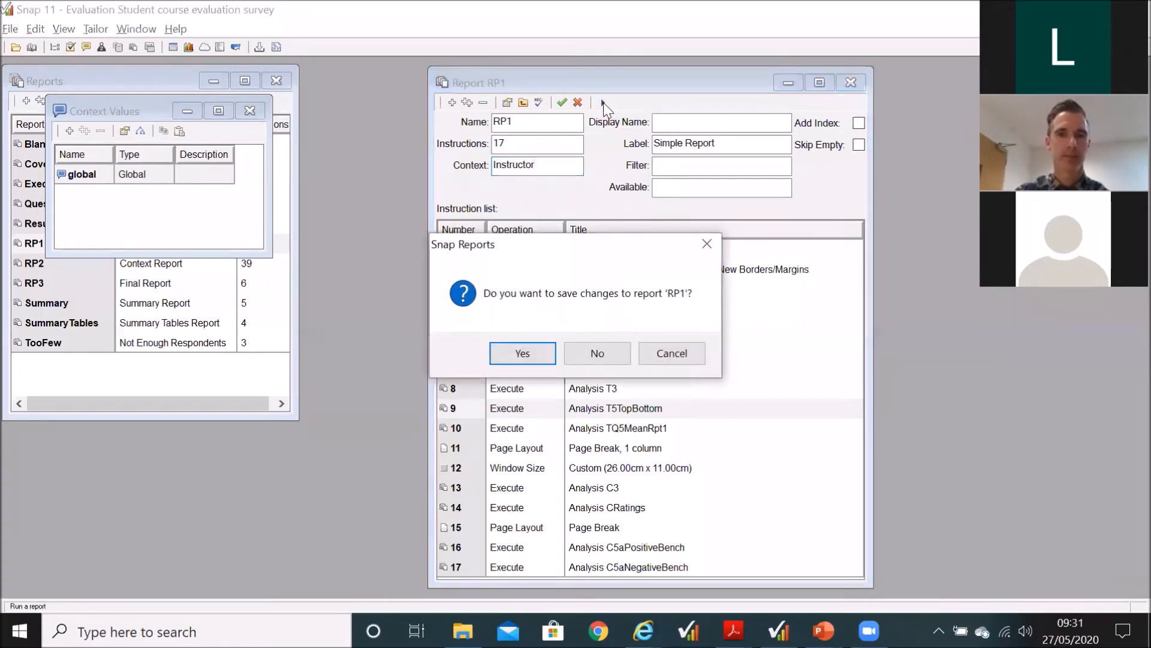
click(543, 358)
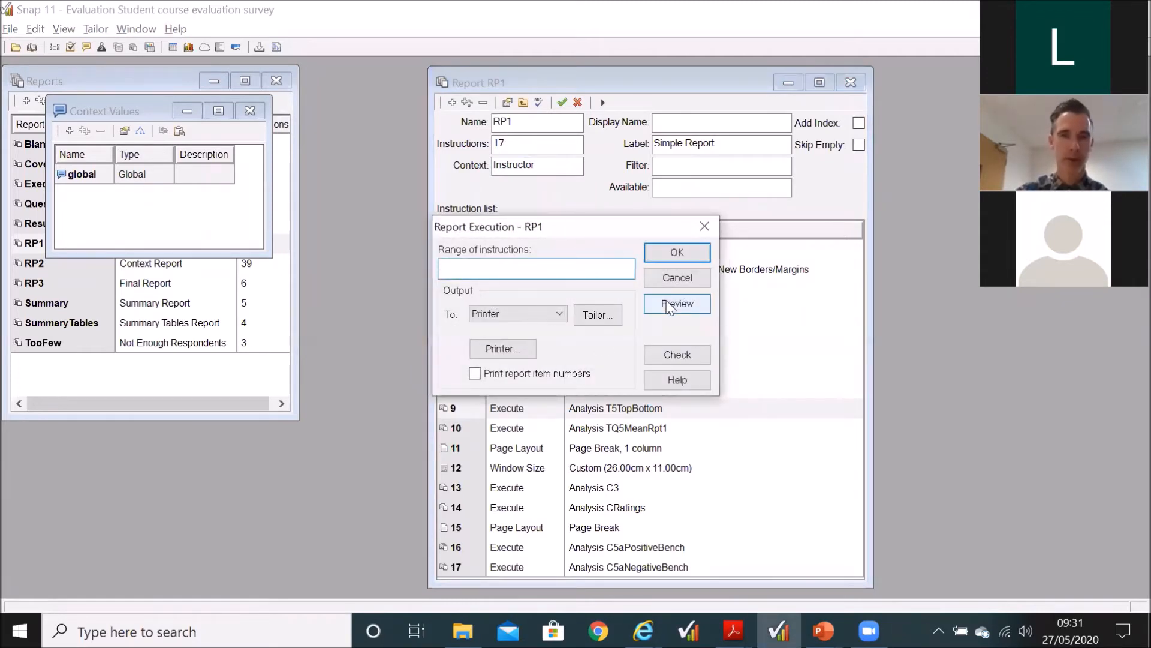
click(670, 306)
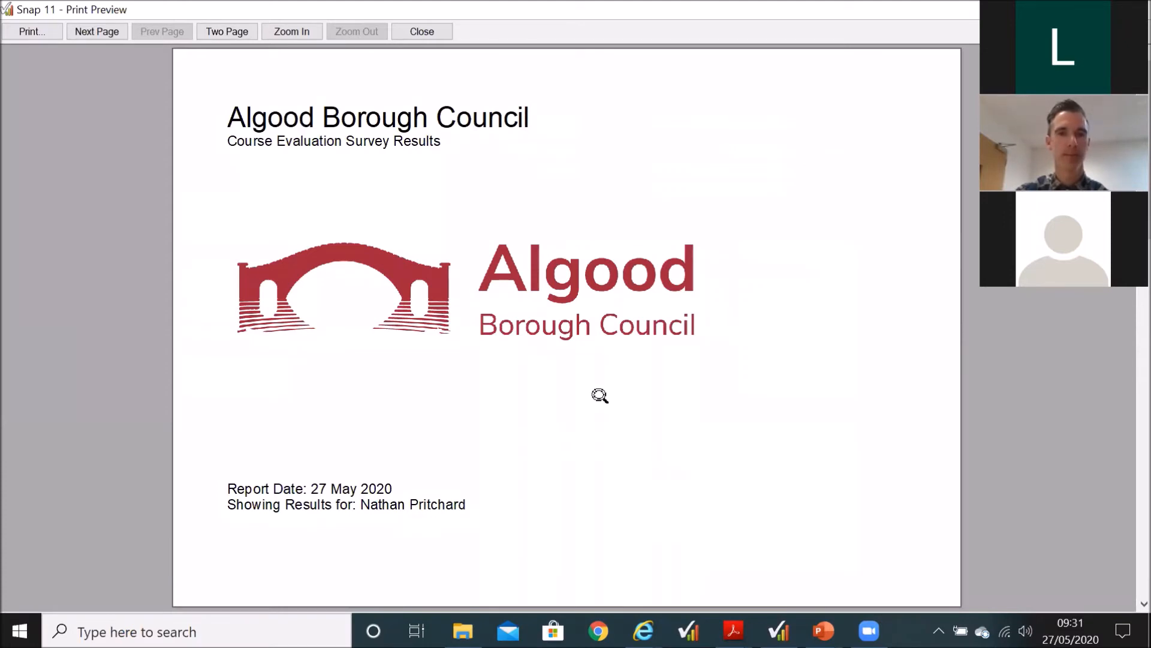
Step: Page through the first instructor's section of the RP1 preview, from introduction to benchmark charts, up to the second instructor's cover
key(Page_Down)
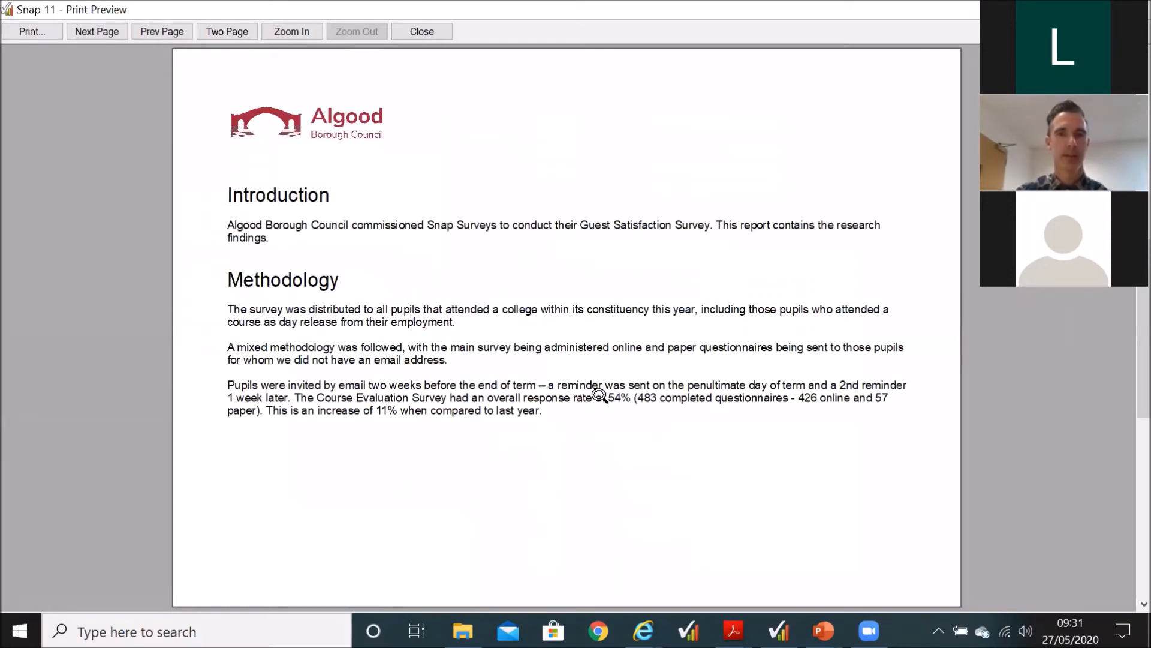
key(Page_Down)
key(Page_Down)
key(Page_Down)
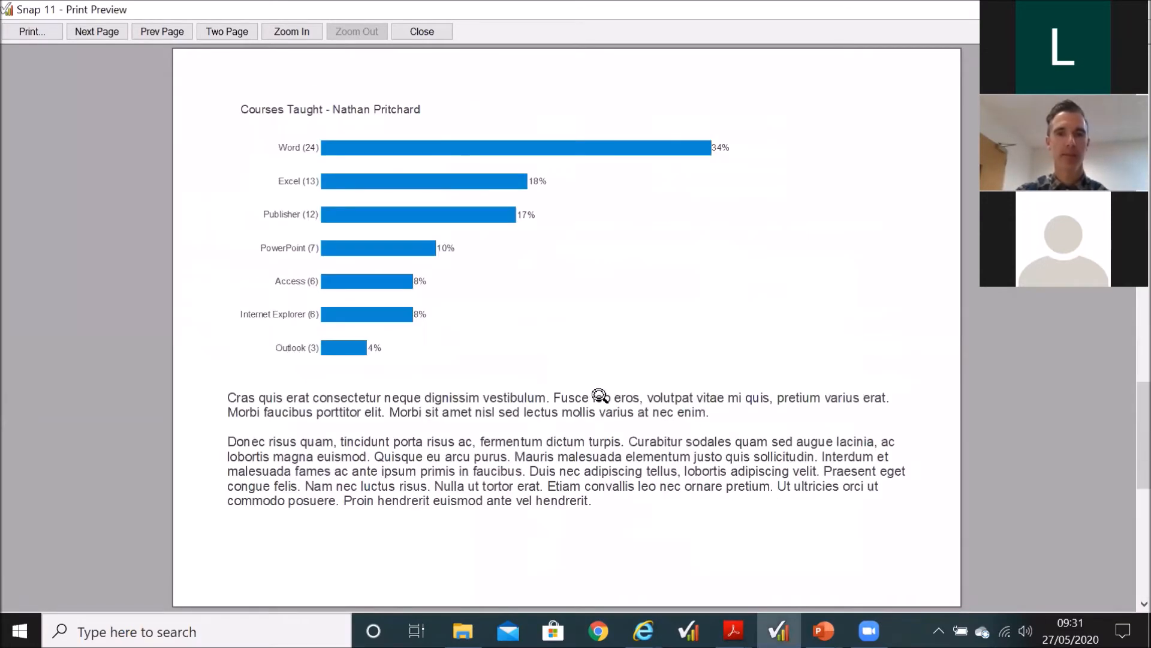
key(Page_Down)
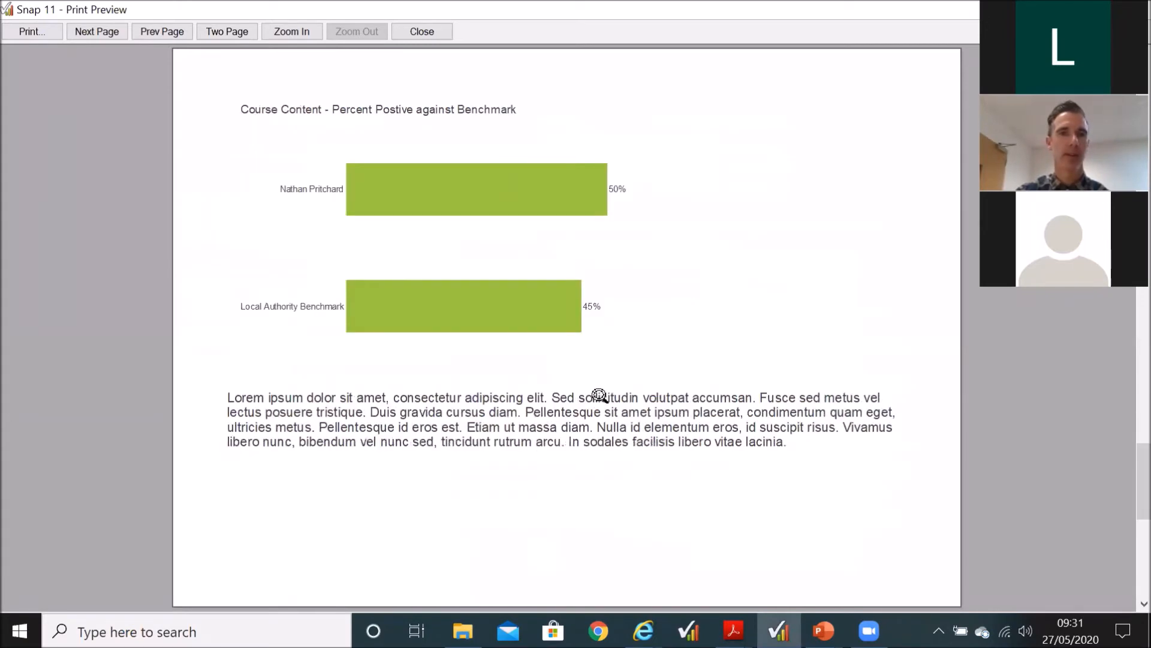
key(Page_Down)
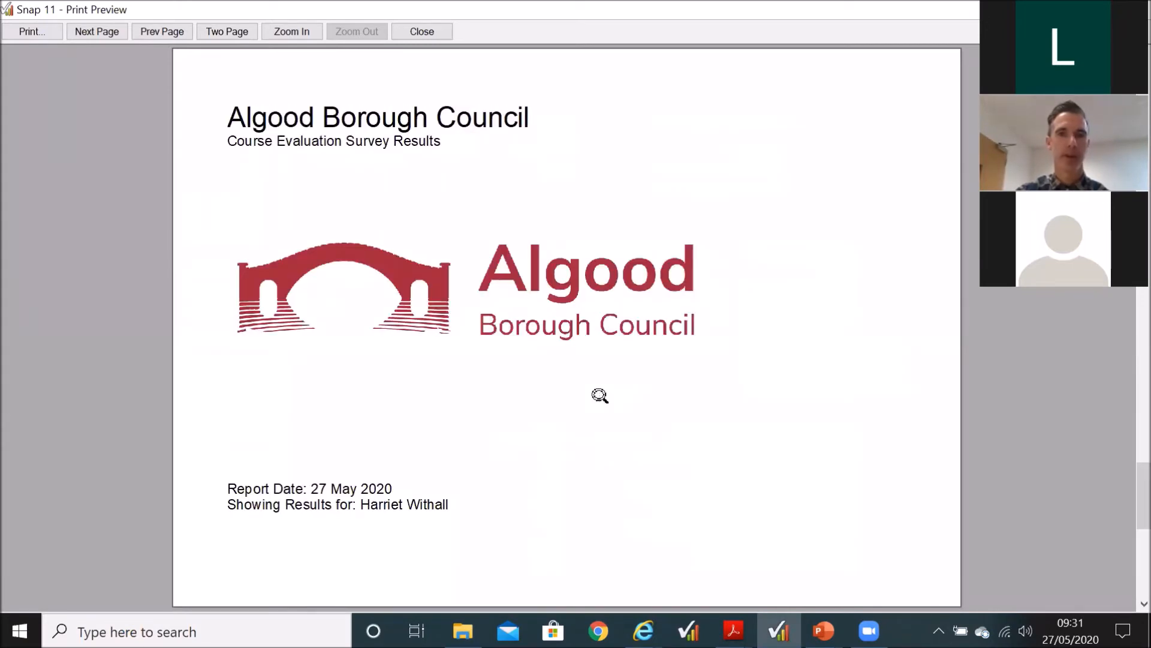
Step: Page through the following instructors' sections of the RP1 preview, checking each cover's name and courses taught chart, and close the preview
key(Page_Down)
key(Page_Down)
key(Page_Down)
key(Page_Down)
key(Page_Down)
key(Page_Down)
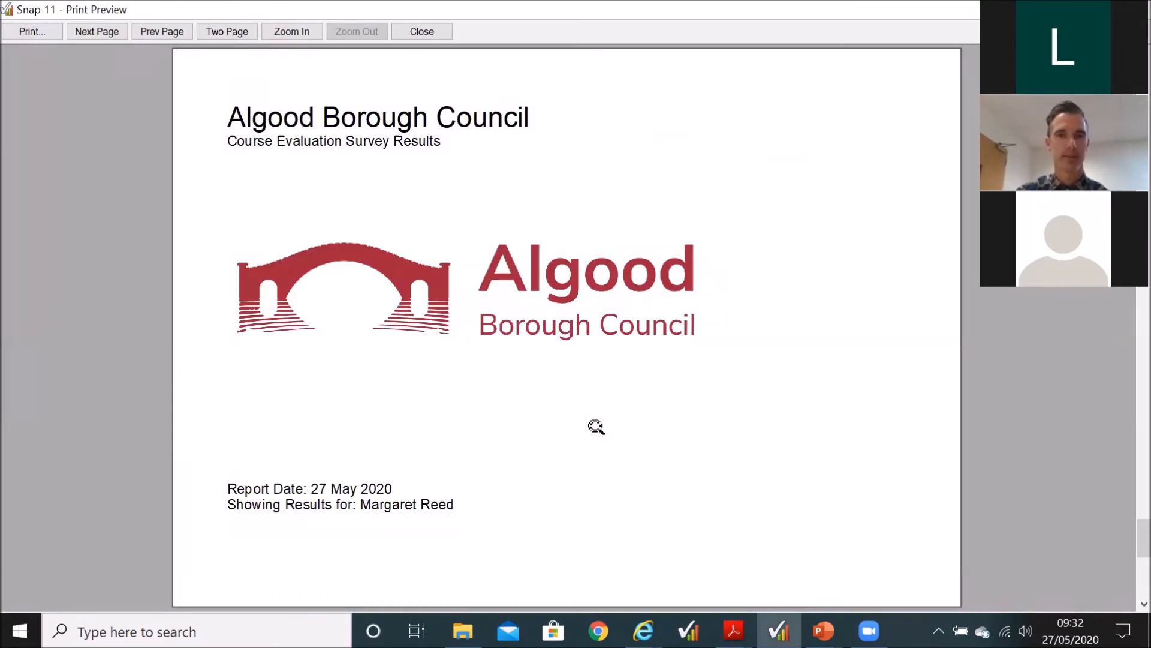
key(Page_Down)
key(Page_Down)
key(Page_Down)
key(Page_Down)
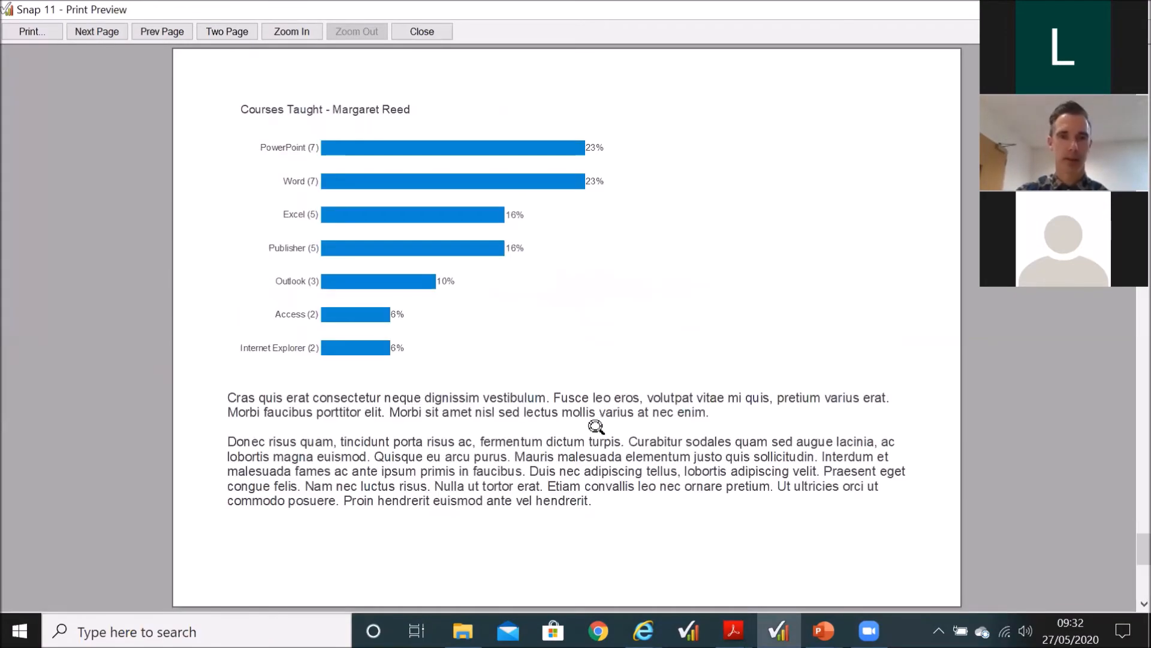
key(Page_Down)
key(Page_Down)
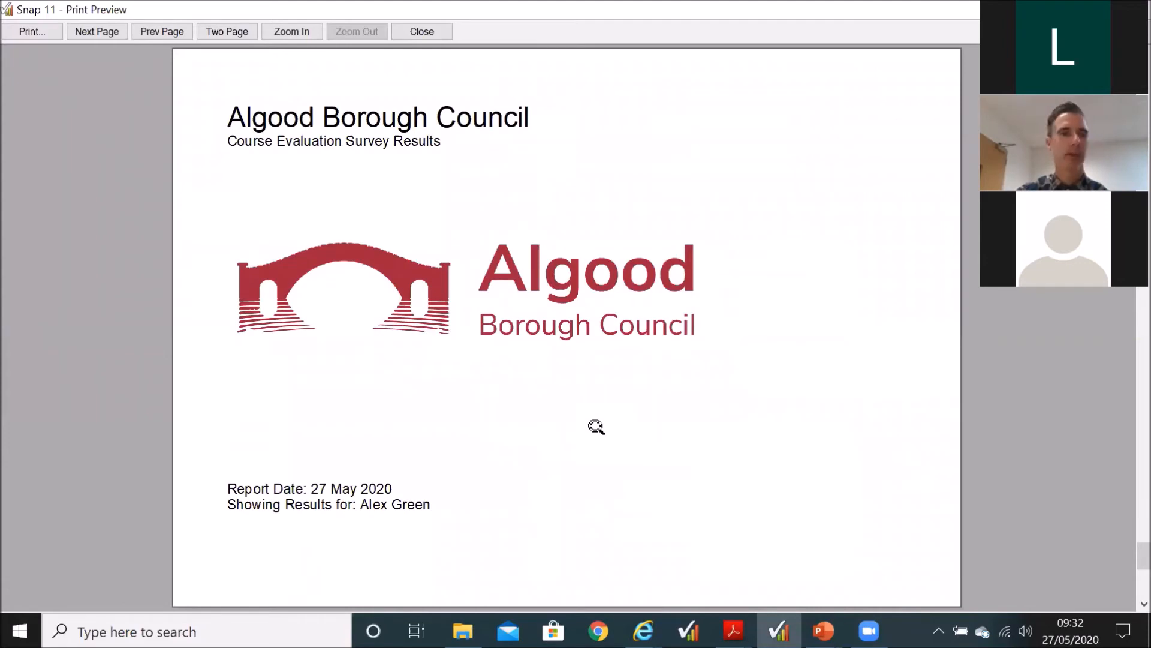
click(434, 30)
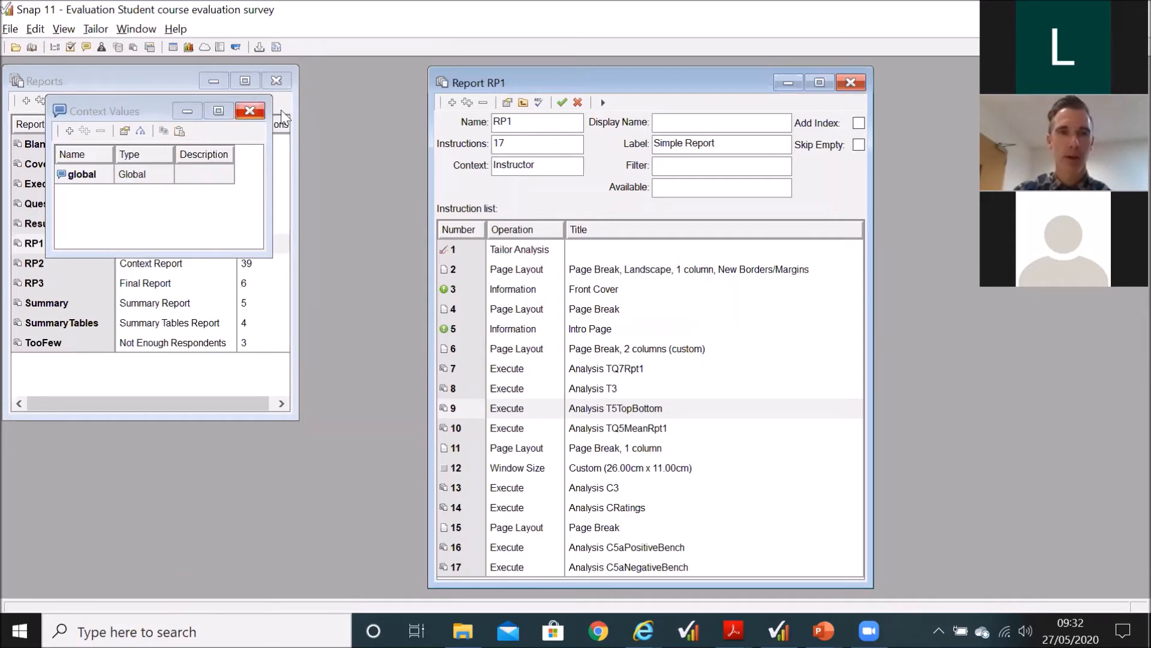
Step: Close the context values list and the RP1 report, and open the RP2 Context Report
click(250, 111)
click(851, 82)
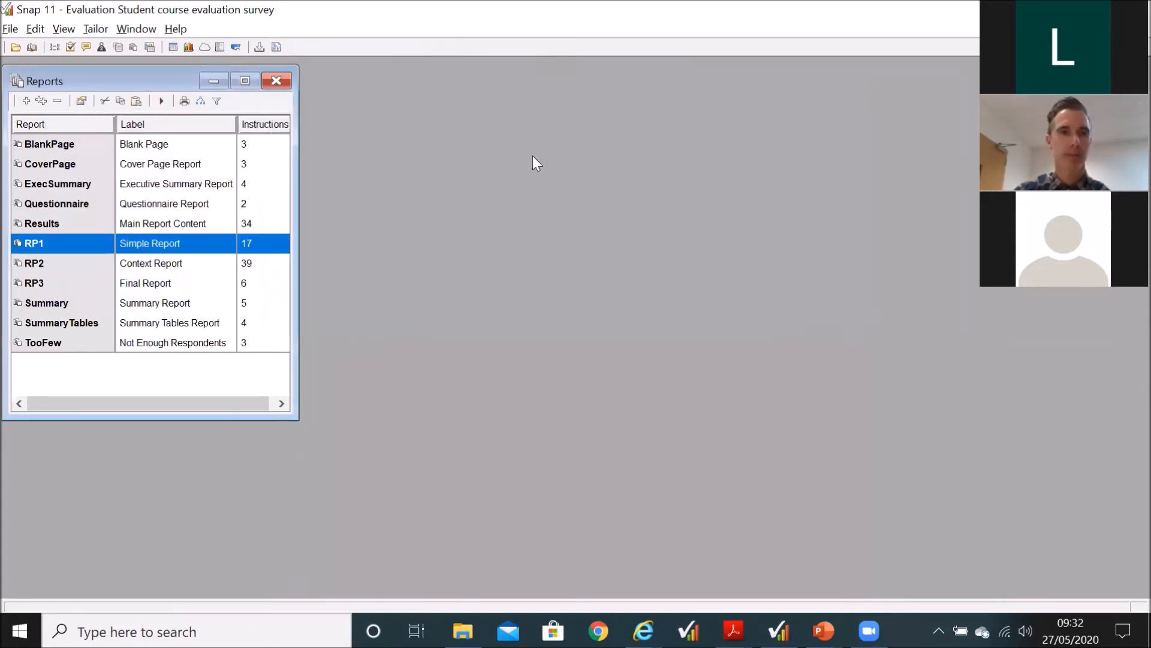
click(183, 264)
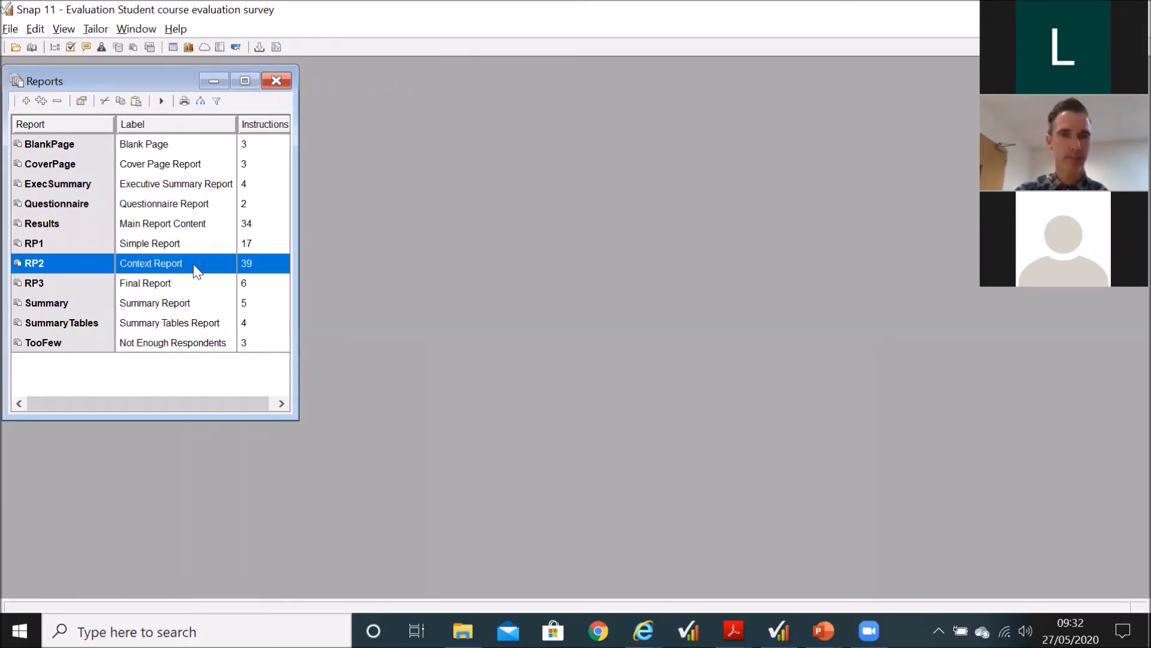
double_click(193, 263)
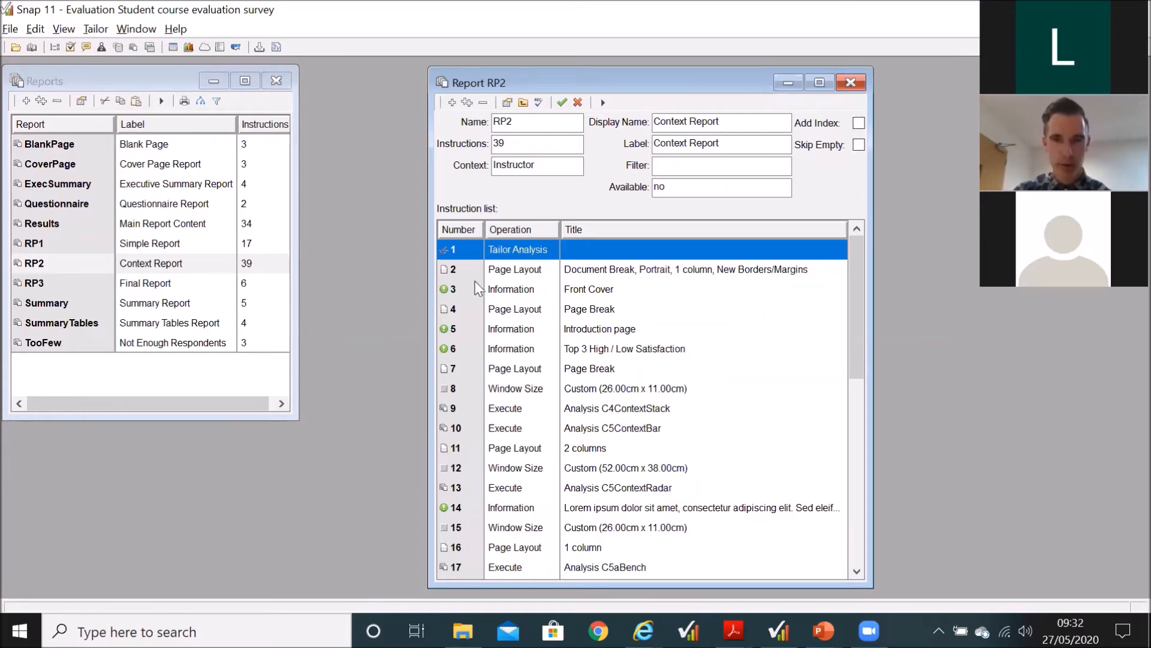
Step: Compare RP2's Introduction page and Top 3 High / Low Satisfaction information instructions
click(456, 355)
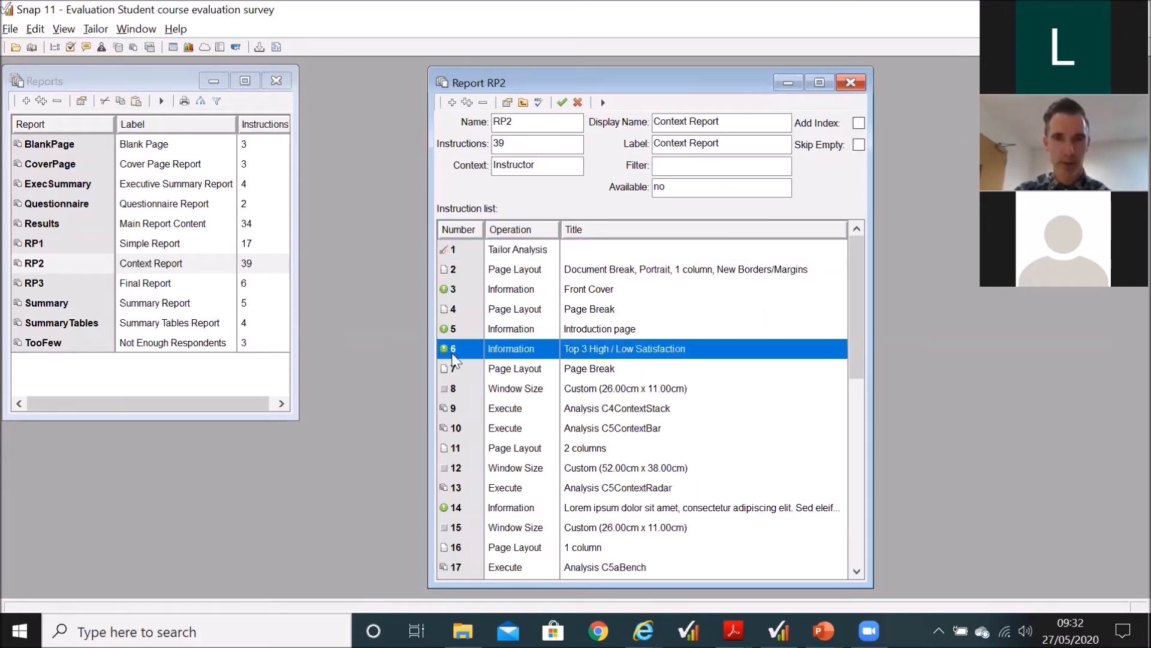
click(528, 324)
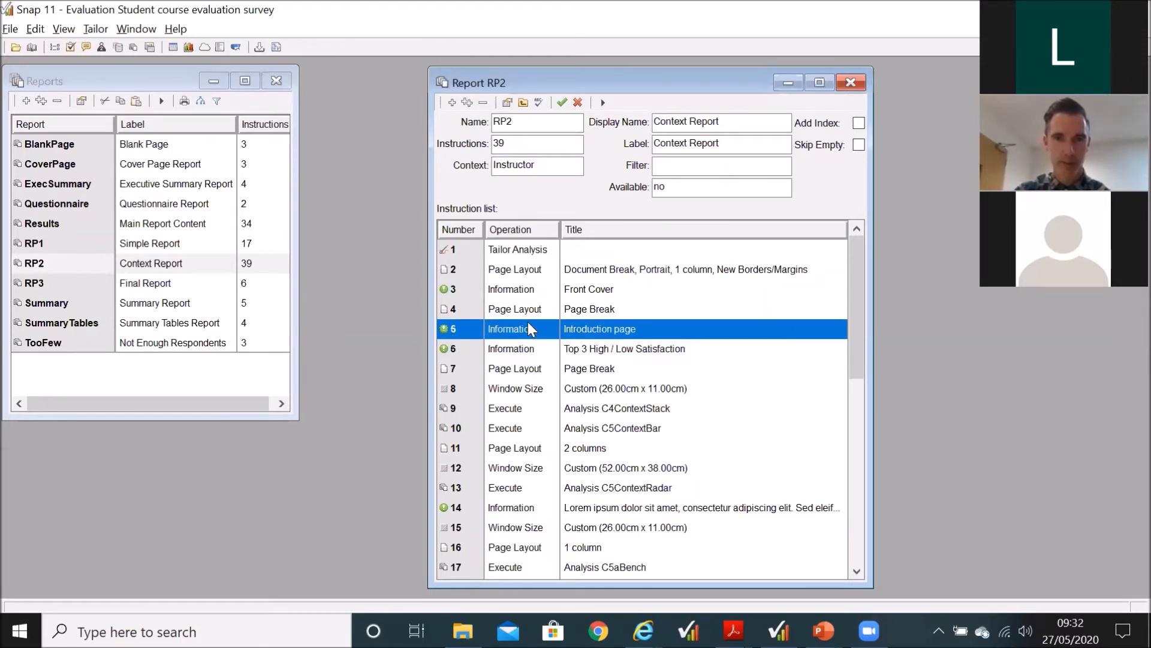
click(527, 344)
click(527, 331)
click(501, 349)
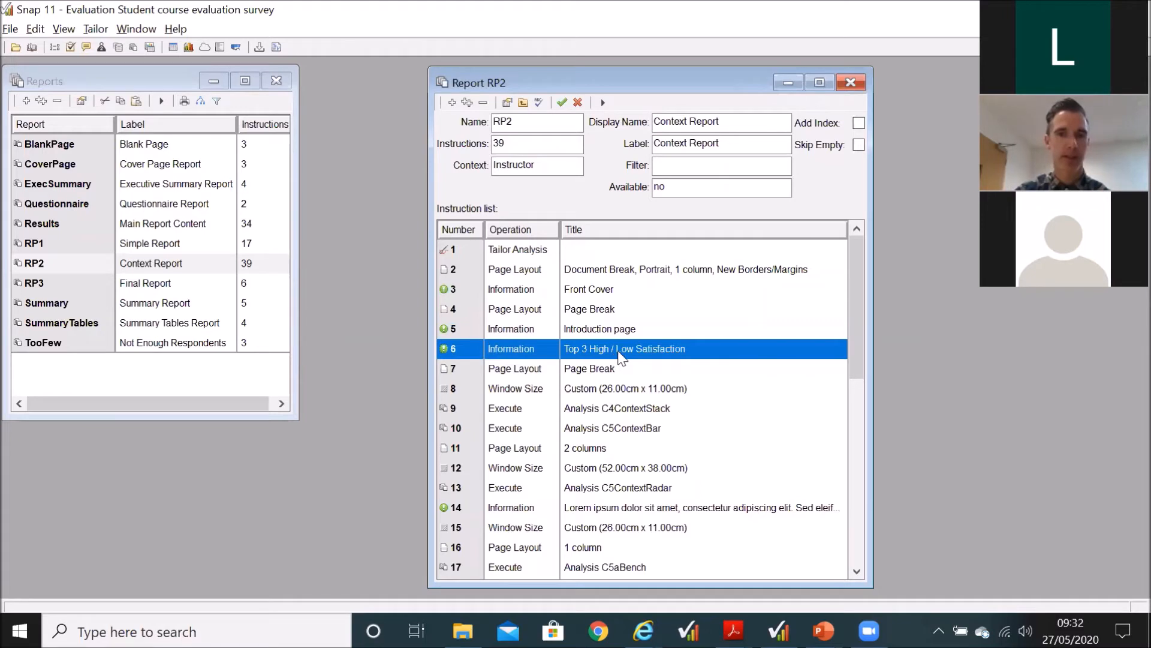
Step: Run the RP2 report as a print preview and enlarge its introduction page to read the highest and lowest satisfaction areas
click(605, 103)
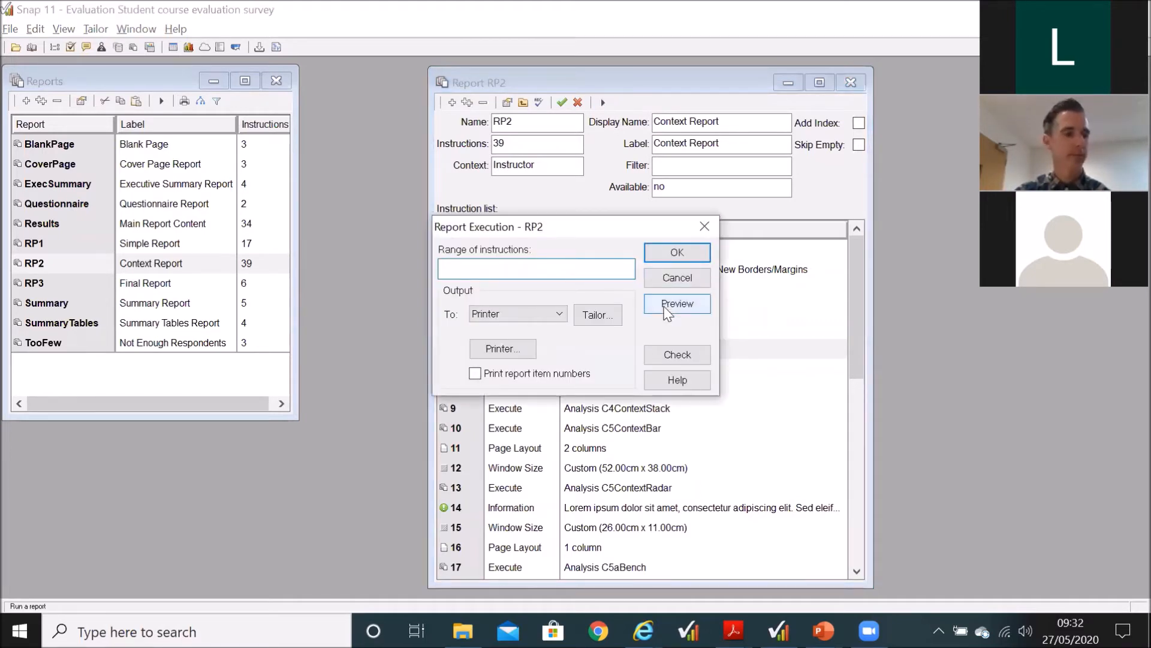
click(664, 307)
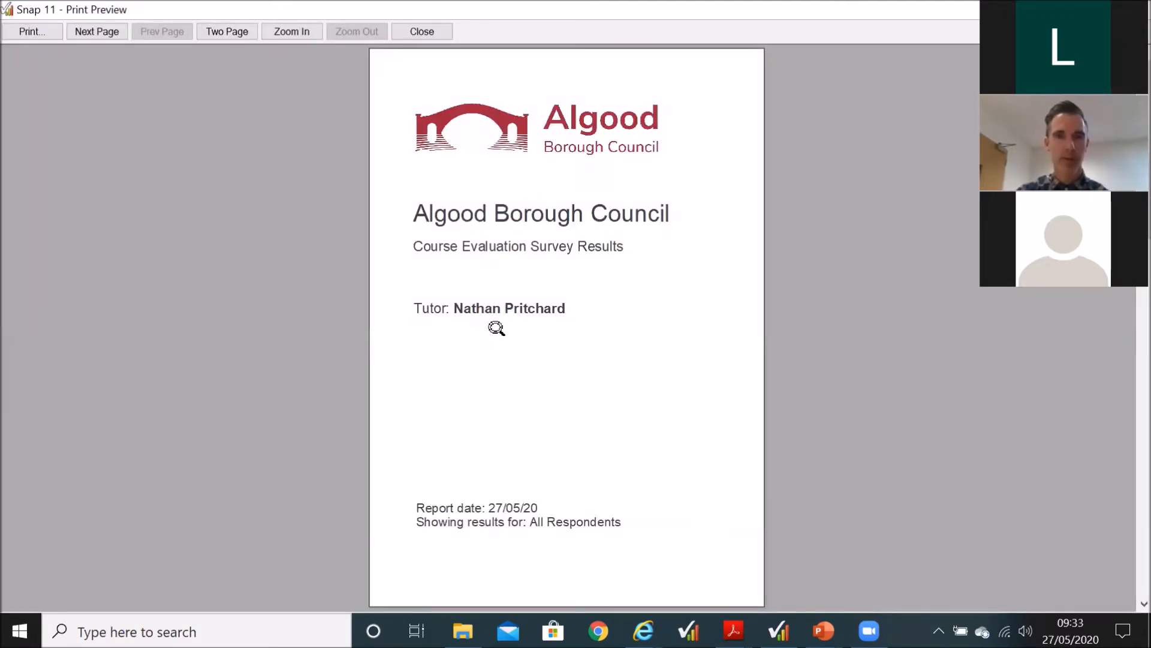
scroll(496, 328, down, 1)
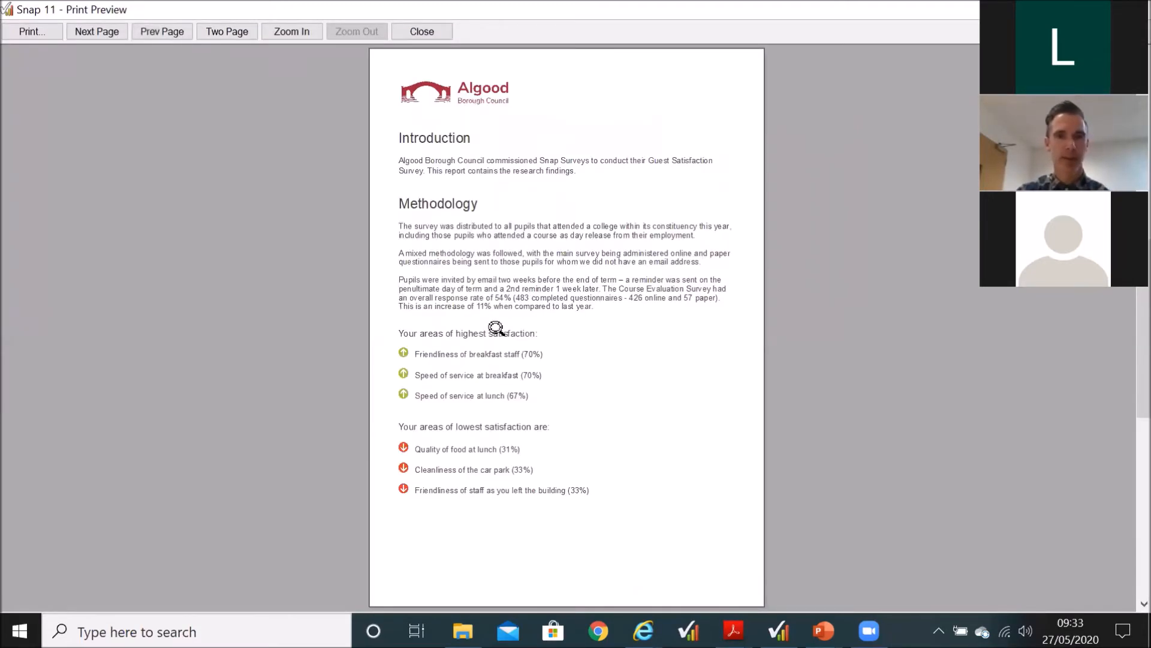
click(497, 328)
click(562, 337)
scroll(563, 337, down, 1)
scroll(563, 337, down, 1)
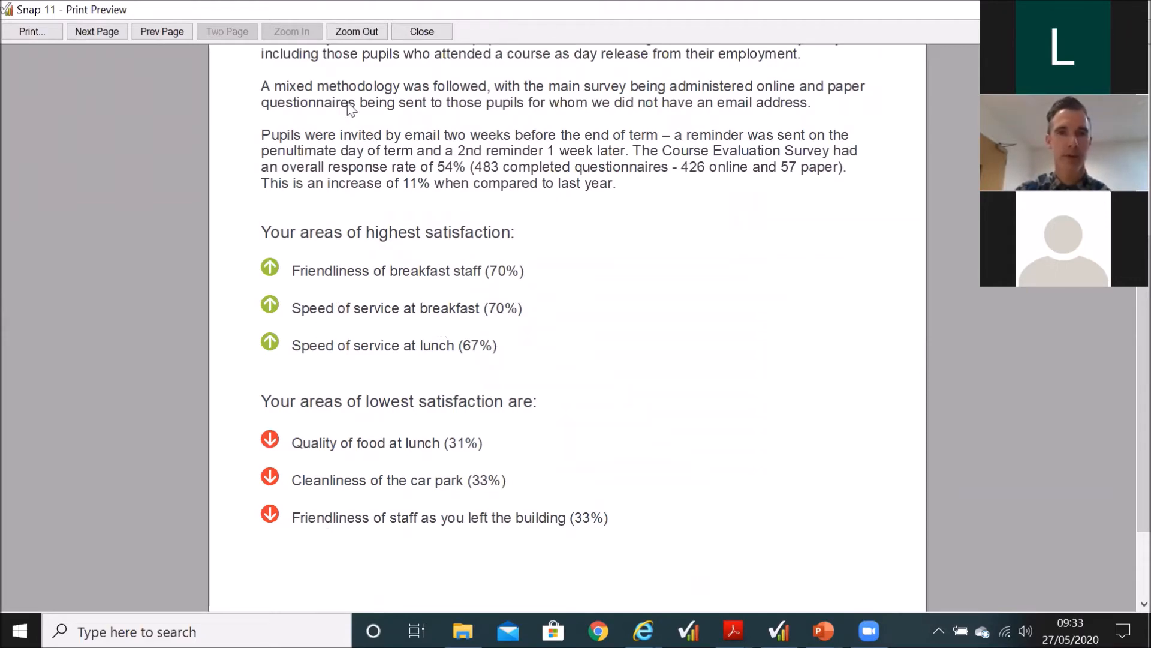
Step: Return to full-page view, page past the charts and document break to the next tutor's introduction page, and enlarge its satisfaction areas
click(358, 37)
click(357, 38)
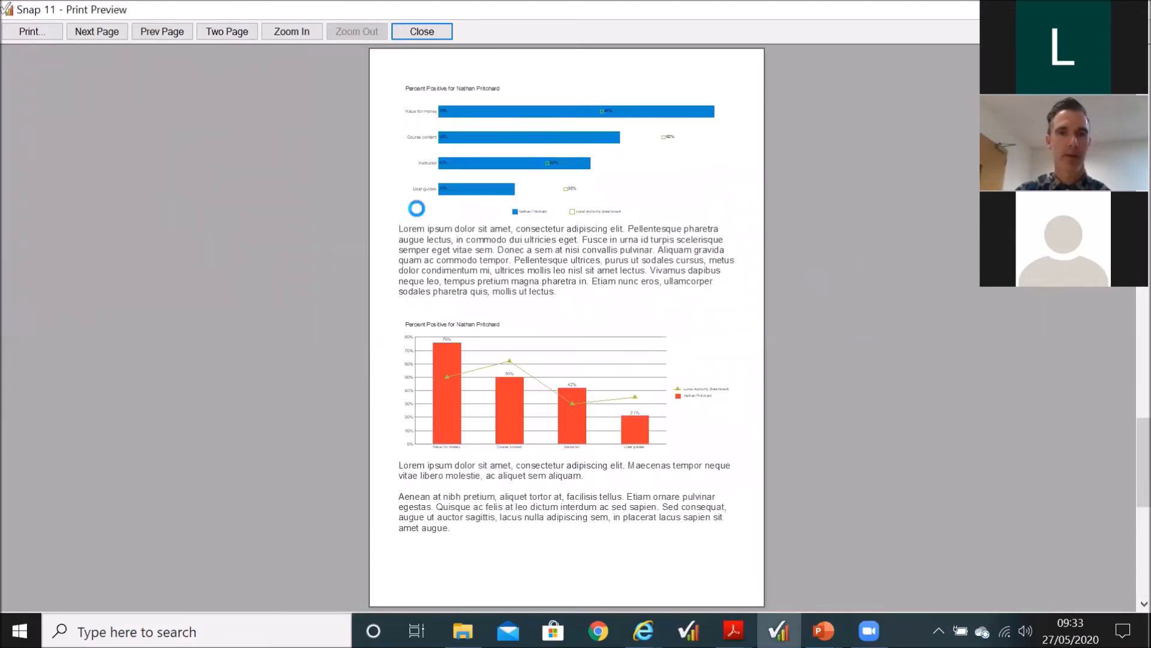
scroll(417, 209, down, 3)
scroll(418, 210, down, 1)
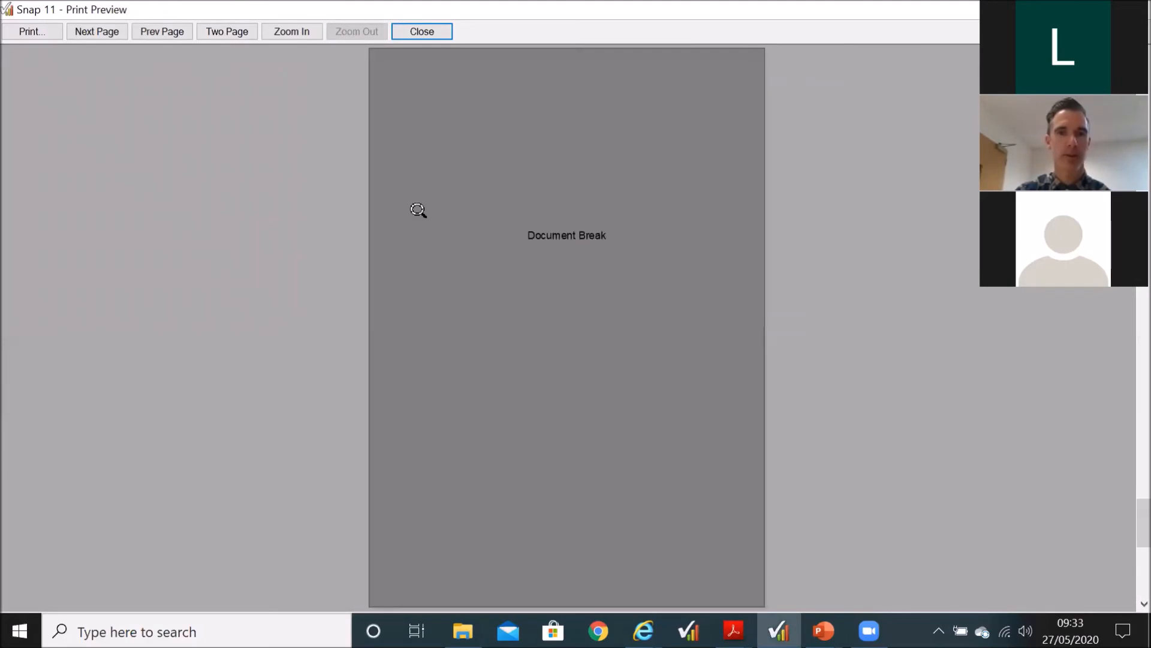
scroll(418, 210, down, 2)
click(456, 309)
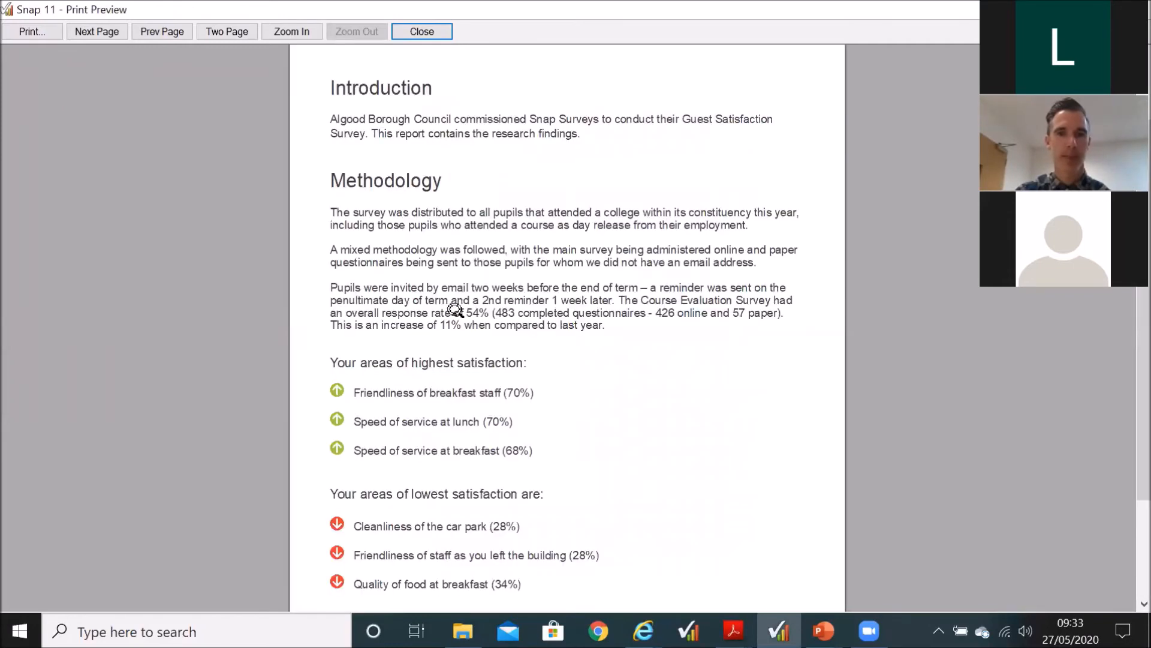
Step: Enlarge the introduction page to read its highest and lowest satisfaction areas, and close the print preview
click(456, 309)
scroll(461, 435, down, 1)
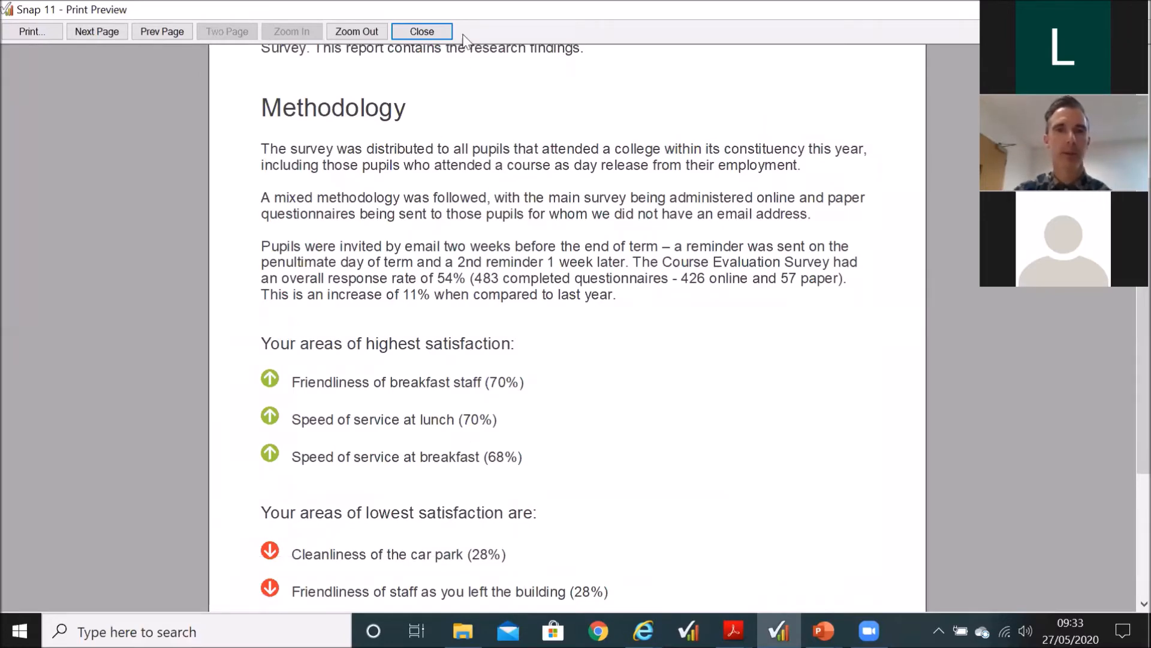
click(426, 30)
Step: Open RP2's Top 3 High / Low Satisfaction instruction in a taller window and examine its HLSatisfaction label and score references
click(517, 353)
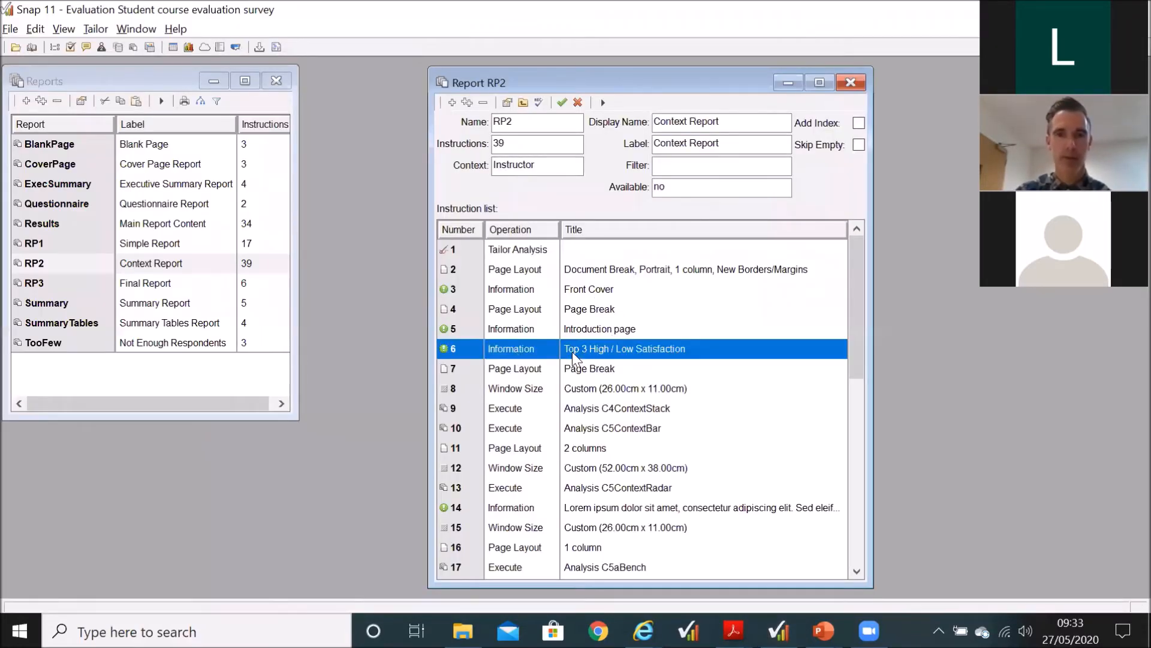
double_click(717, 350)
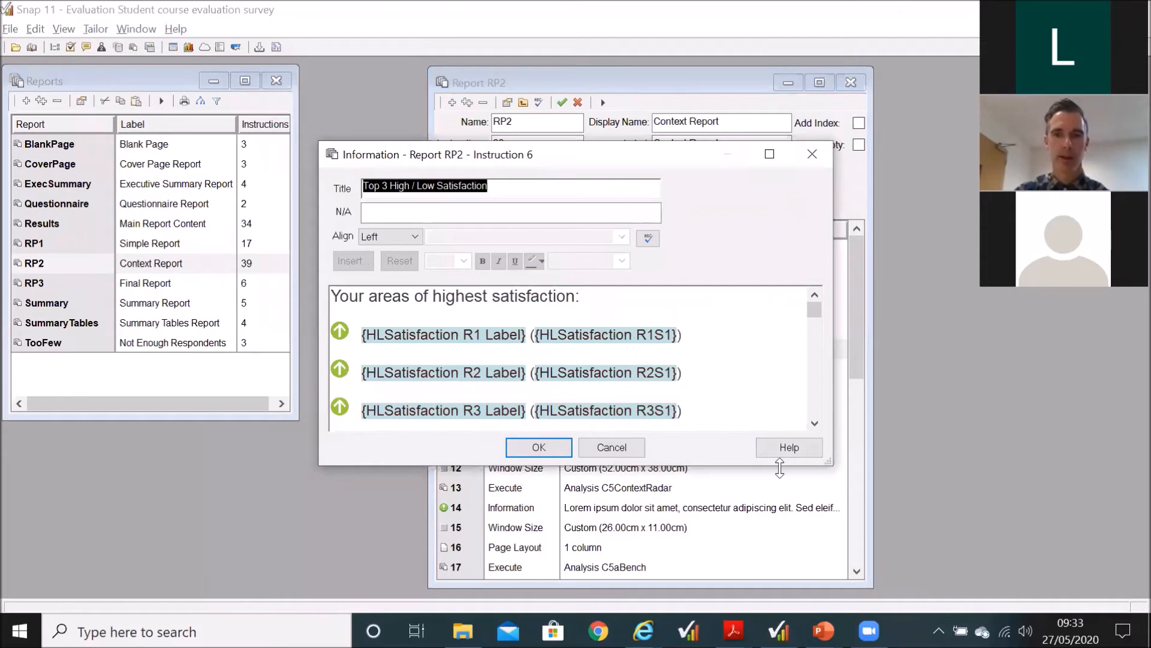
drag(779, 469, 774, 595)
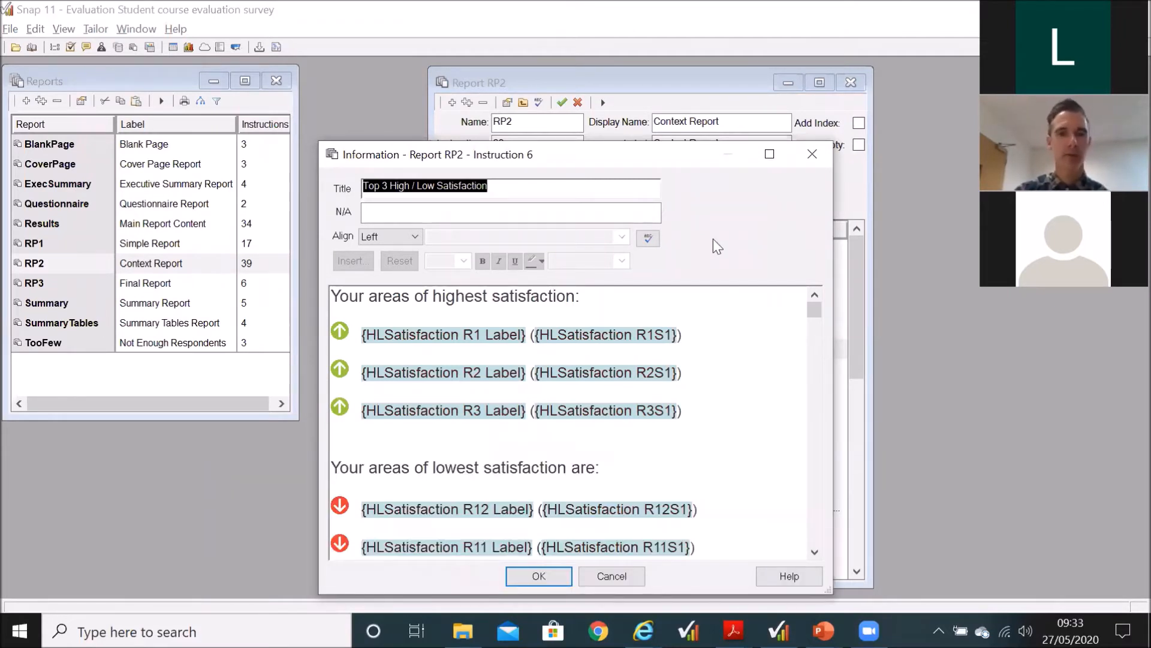
click(454, 335)
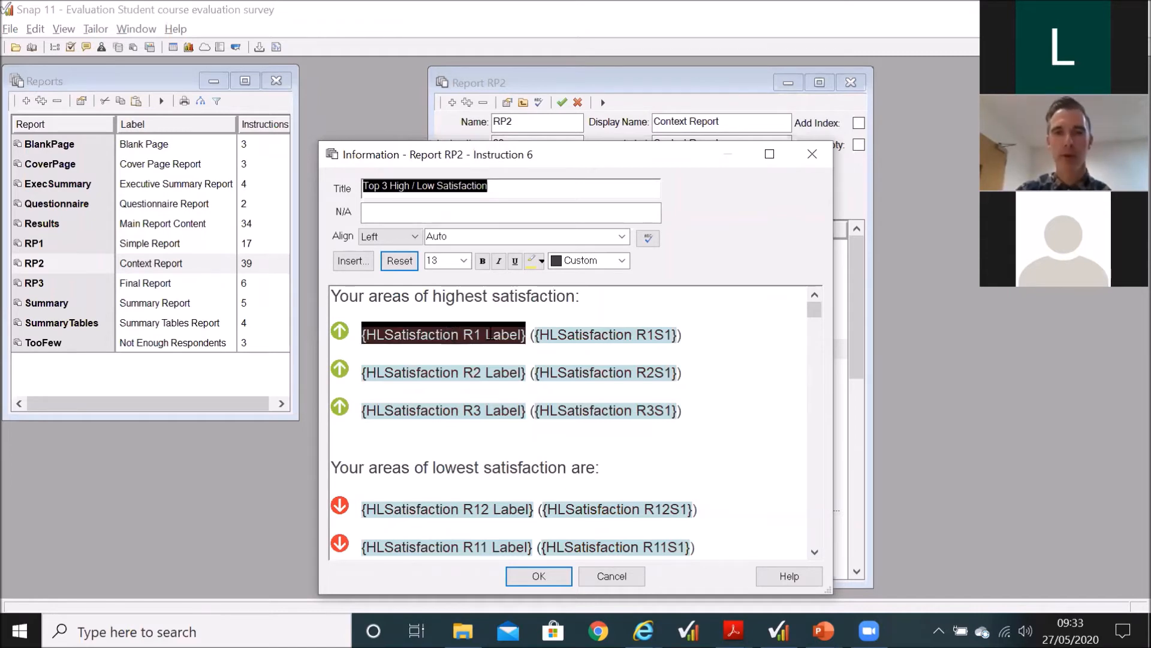
click(559, 334)
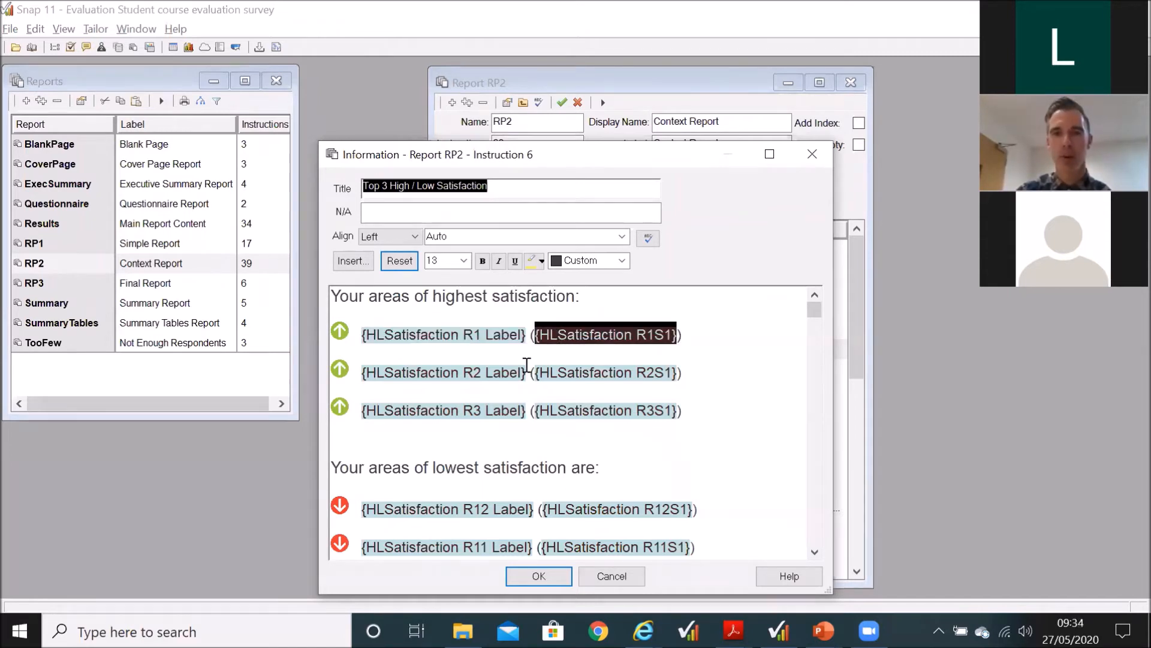
click(497, 376)
click(497, 413)
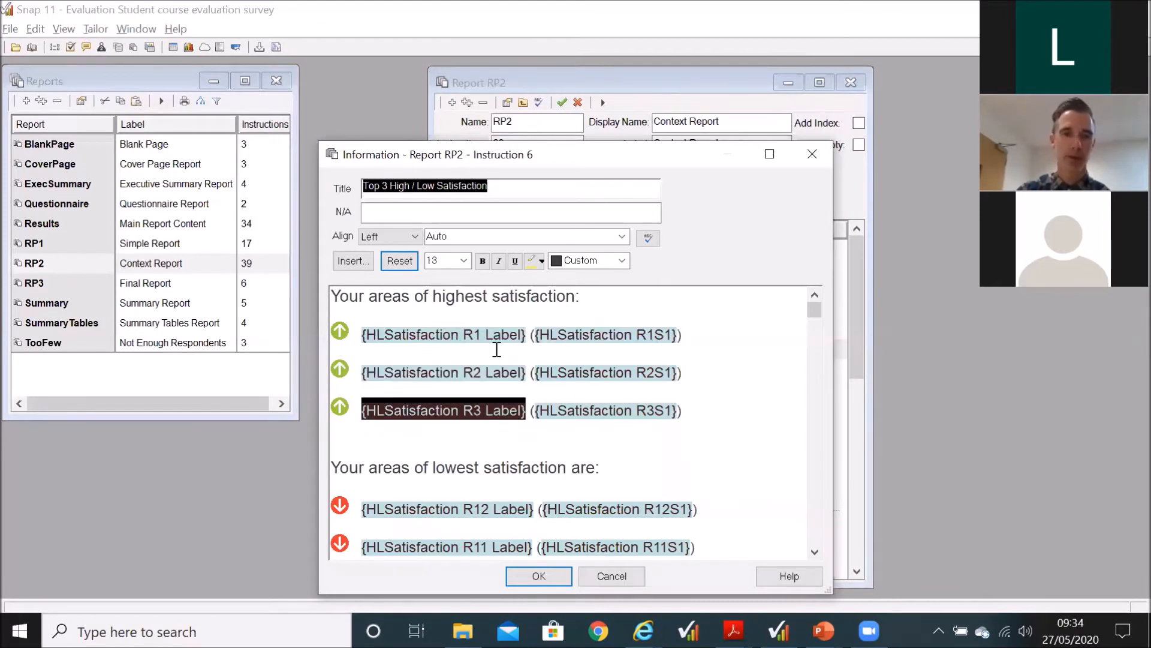
scroll(489, 410, down, 1)
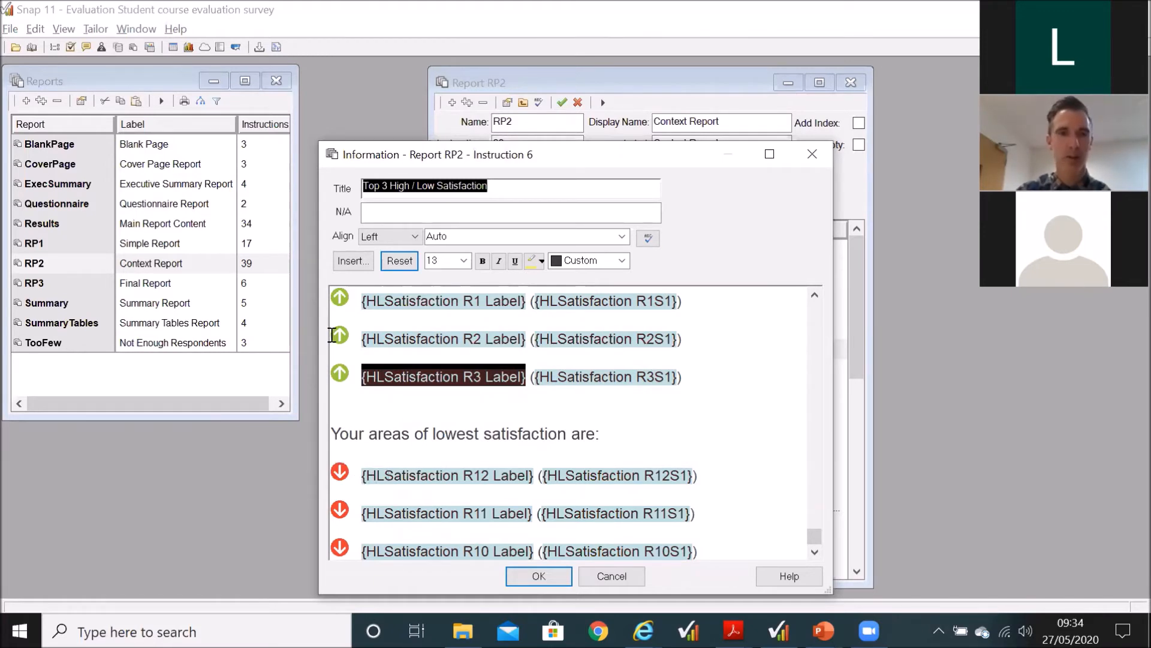
Step: Open the HLSatisfaction table from the list of analyses and close the Information instruction covering it
click(149, 47)
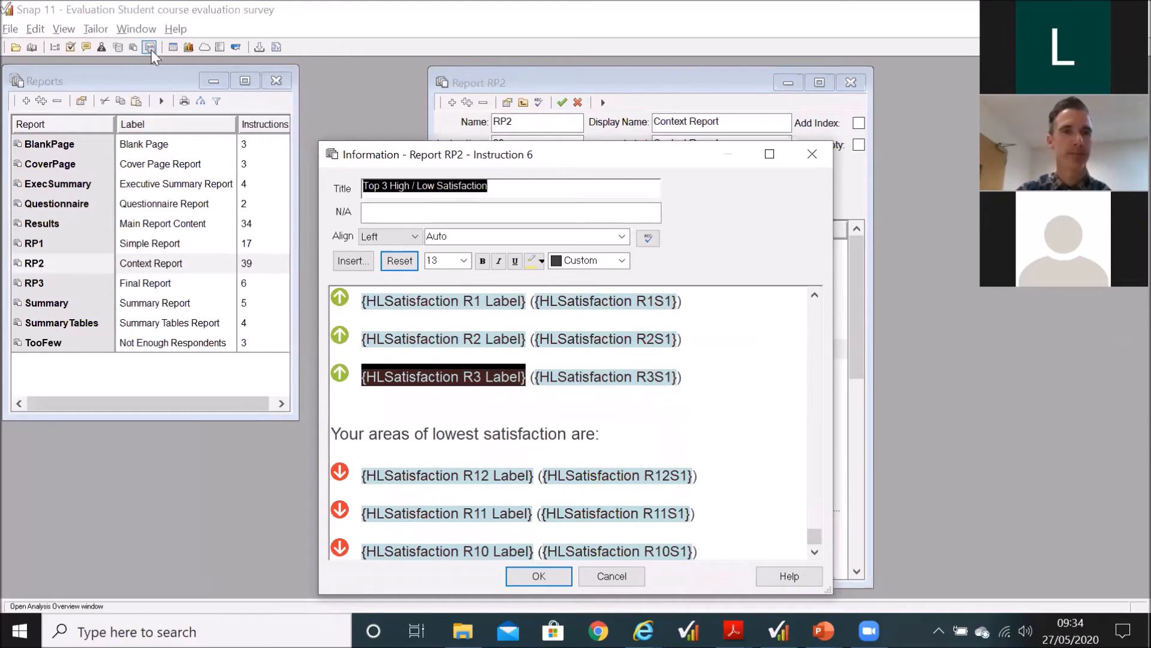
scroll(134, 358, down, 2)
scroll(133, 358, down, 3)
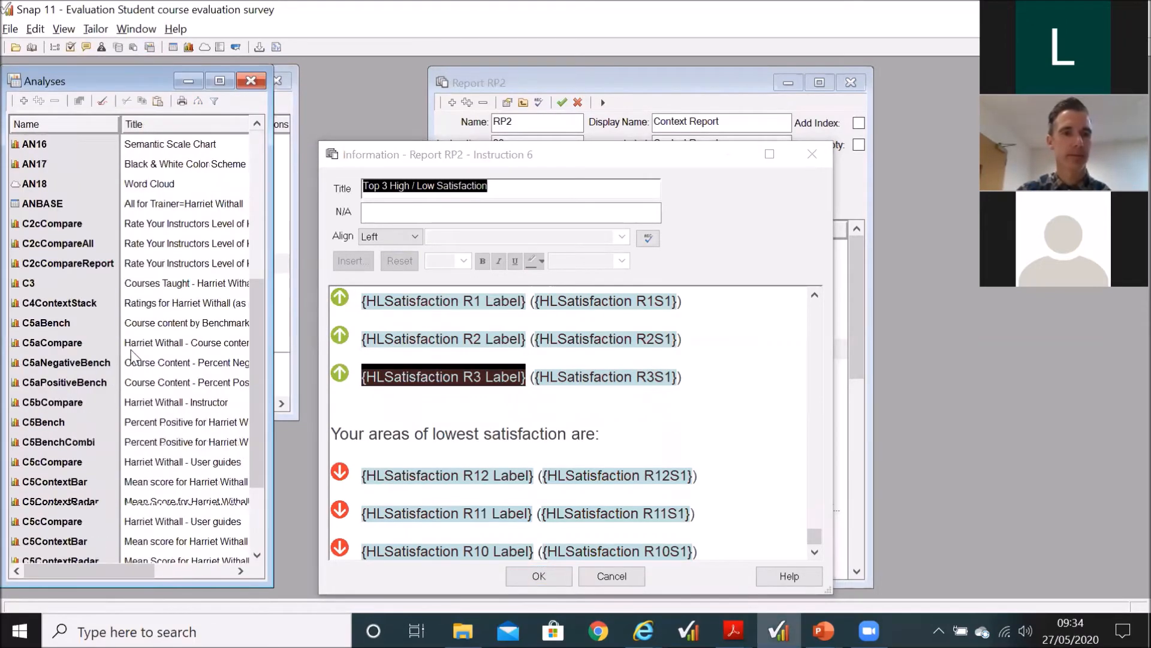
scroll(133, 358, down, 2)
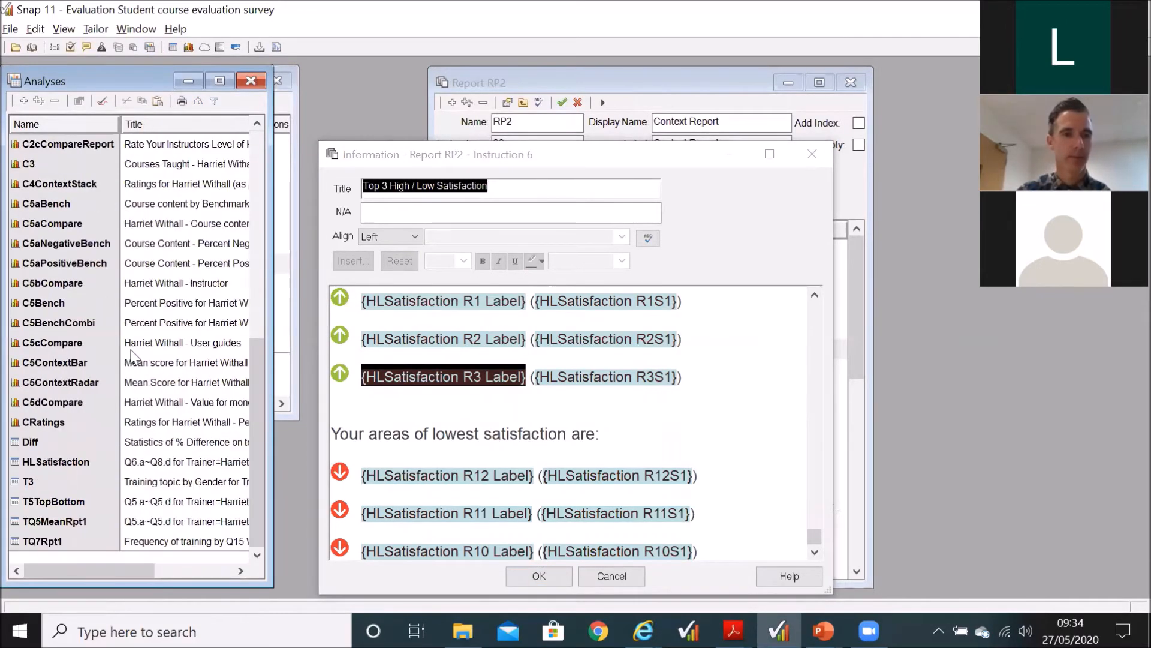
double_click(55, 461)
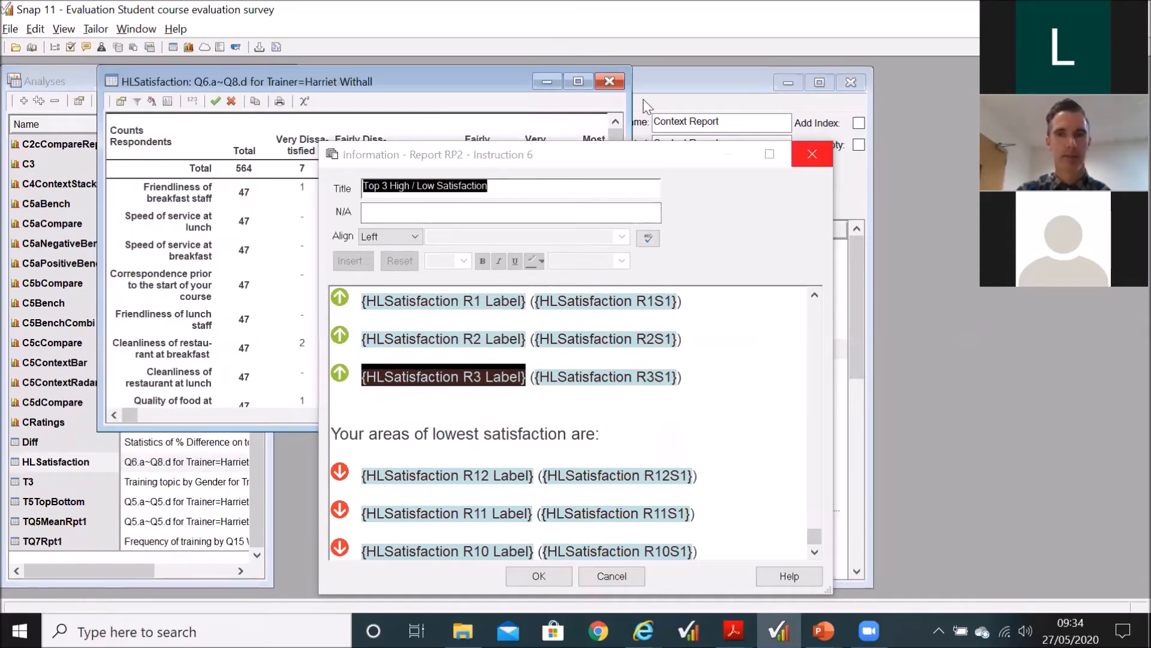
click(812, 154)
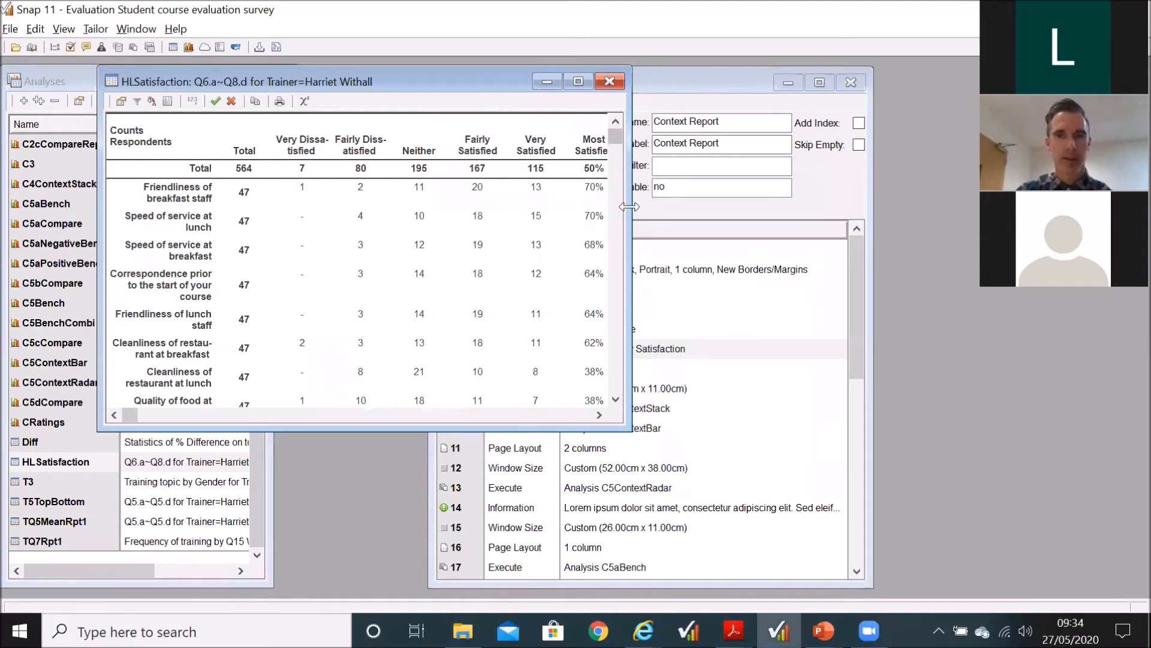
Step: Widen the HLSatisfaction table and check the cell references of the top three rows' labels and Most Satisfied values
drag(629, 207, 702, 208)
scroll(431, 237, down, 2)
scroll(419, 281, up, 2)
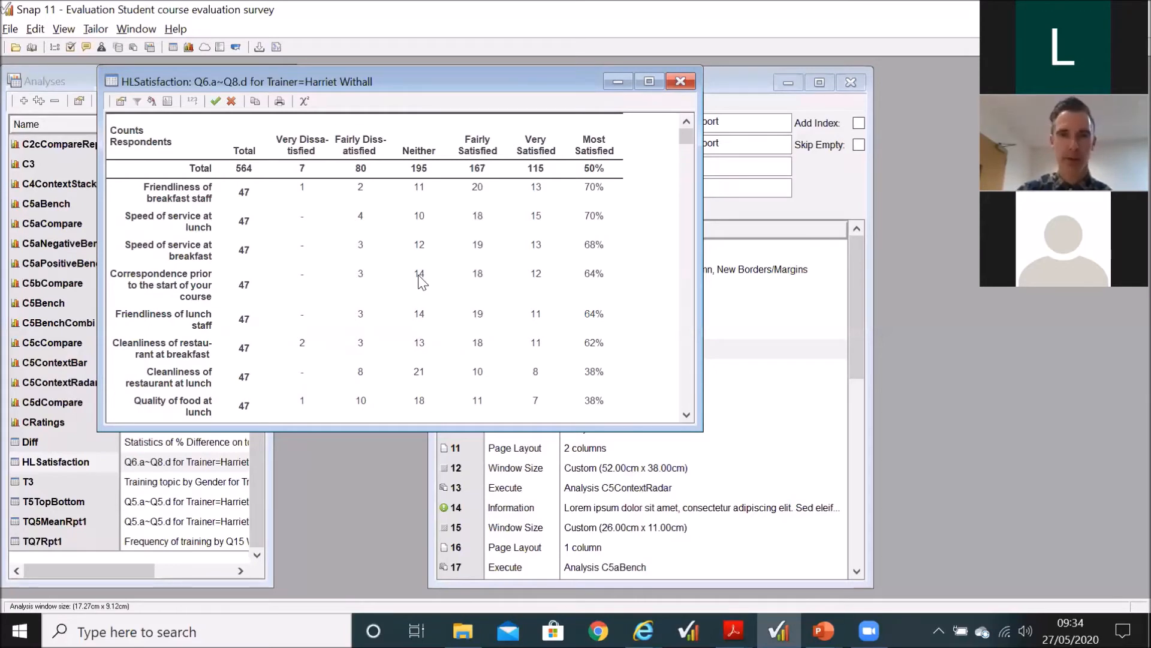
click(598, 189)
click(599, 226)
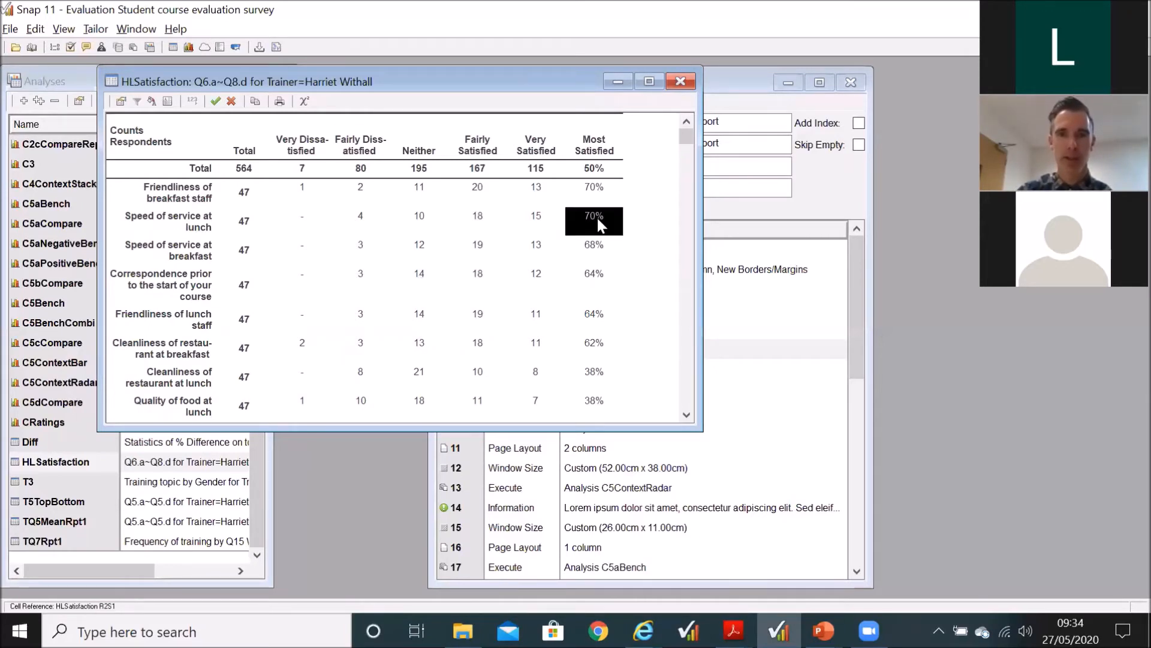
click(205, 197)
click(203, 228)
click(204, 256)
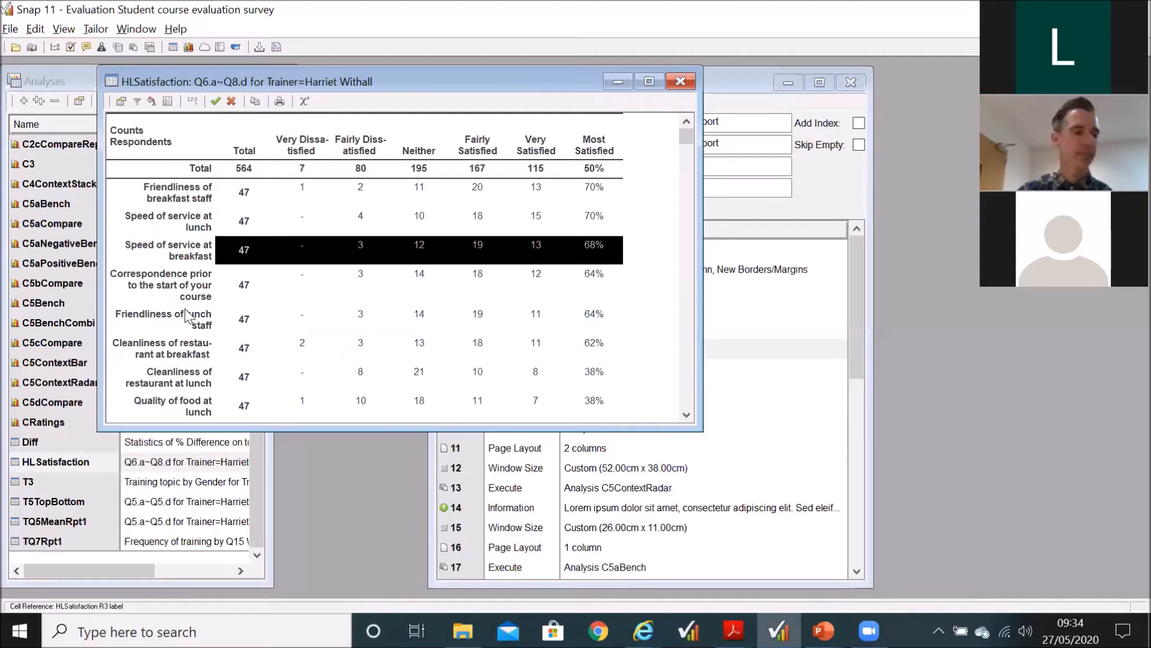
Step: Close the HLSatisfaction table and highlight the Instructor context of report RP2
click(679, 82)
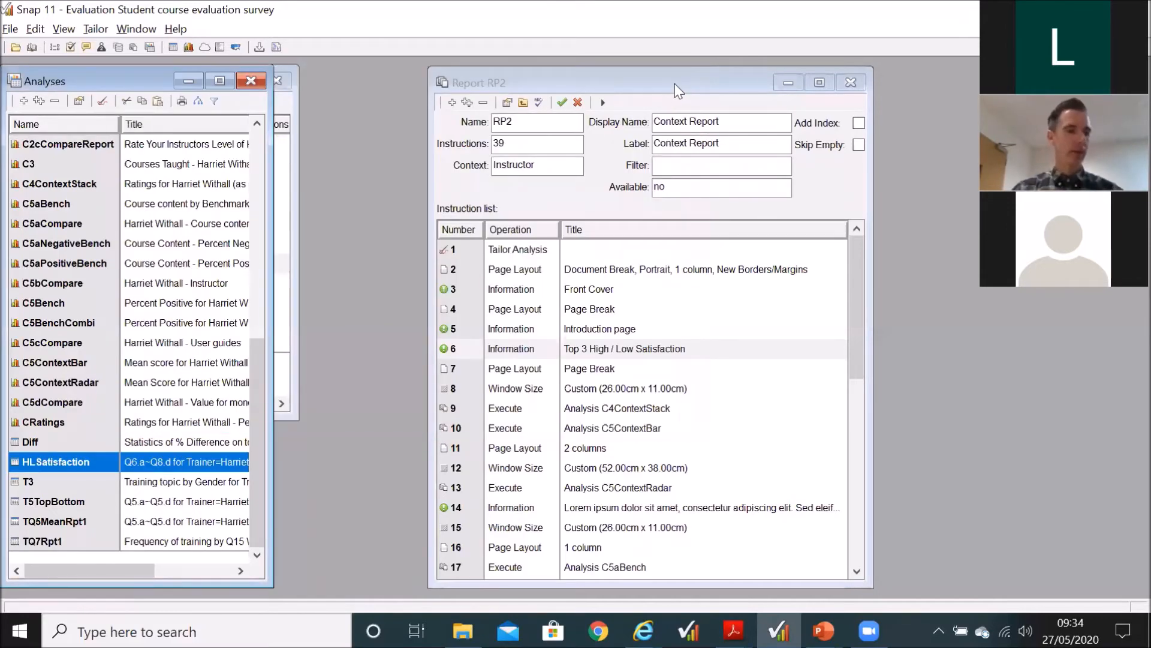
click(563, 166)
drag(563, 166, 493, 168)
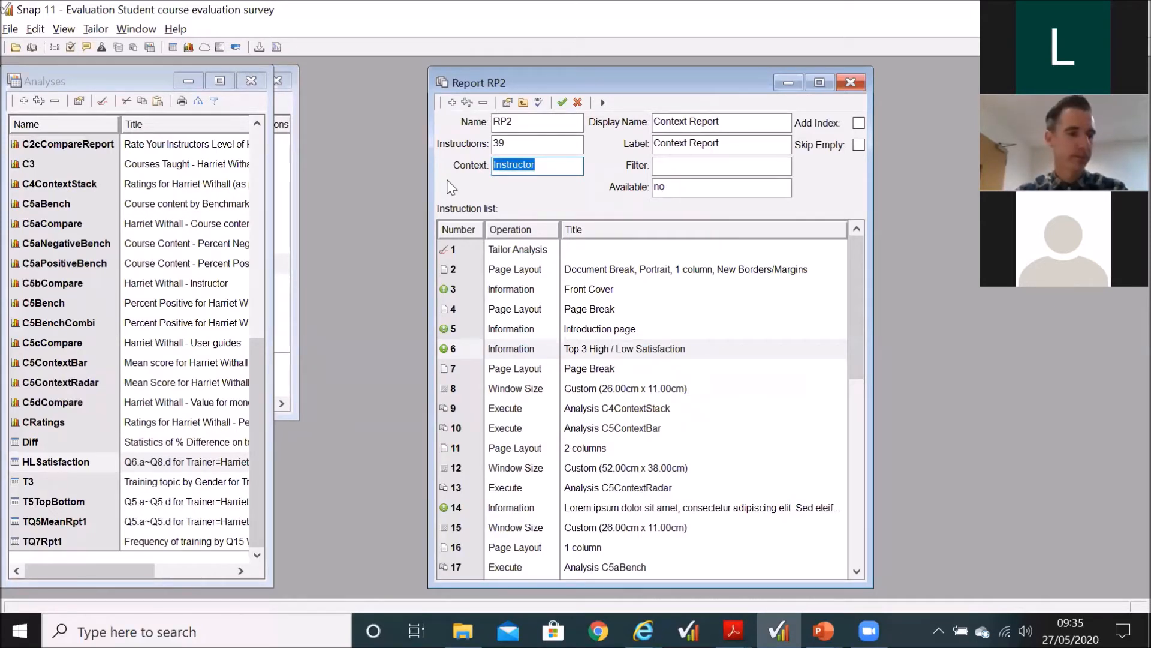
Step: Run RP2 as a print preview, page to the instructor's mean score comparison charts, and enlarge the charts and their commentary
click(603, 102)
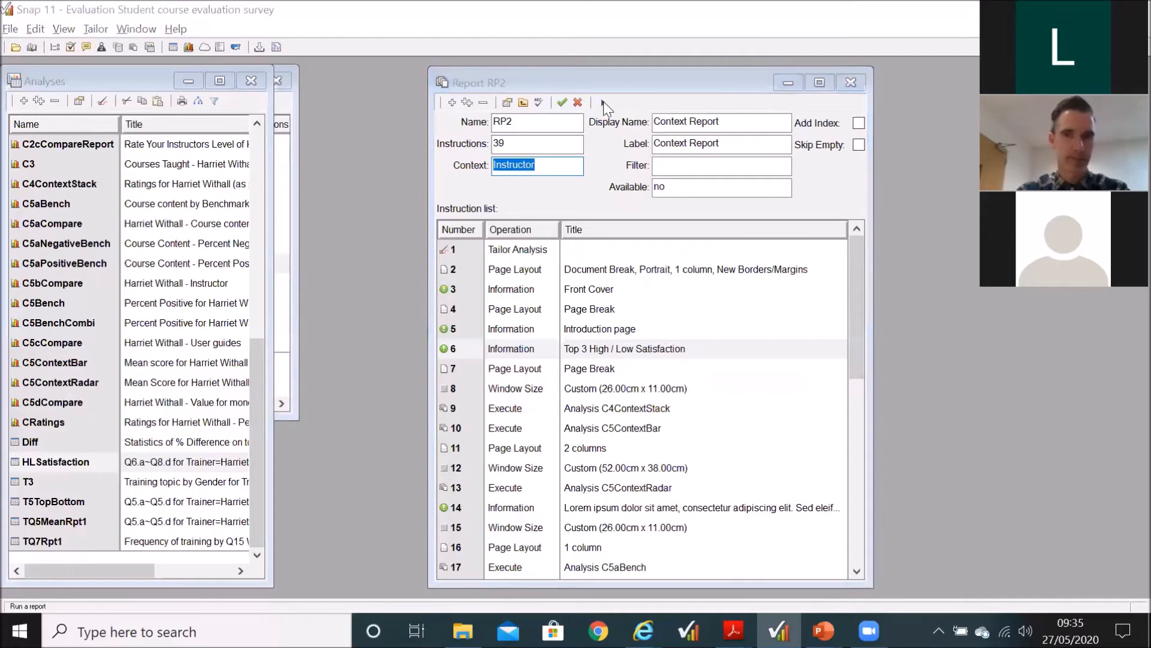
click(676, 305)
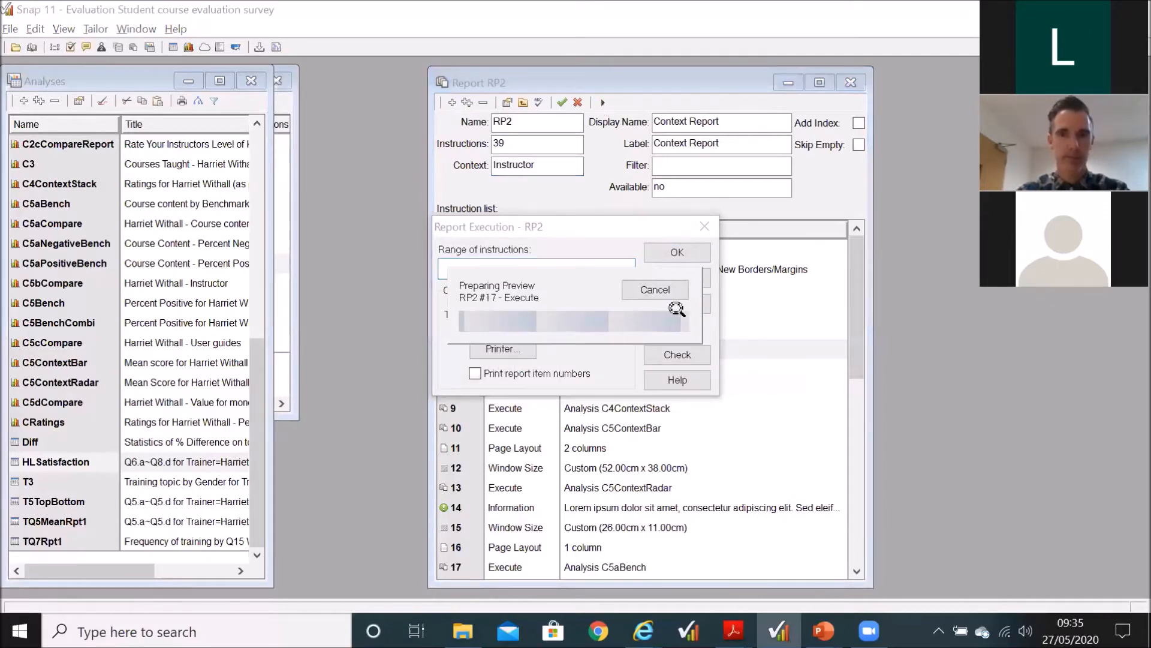
scroll(676, 309, down, 1)
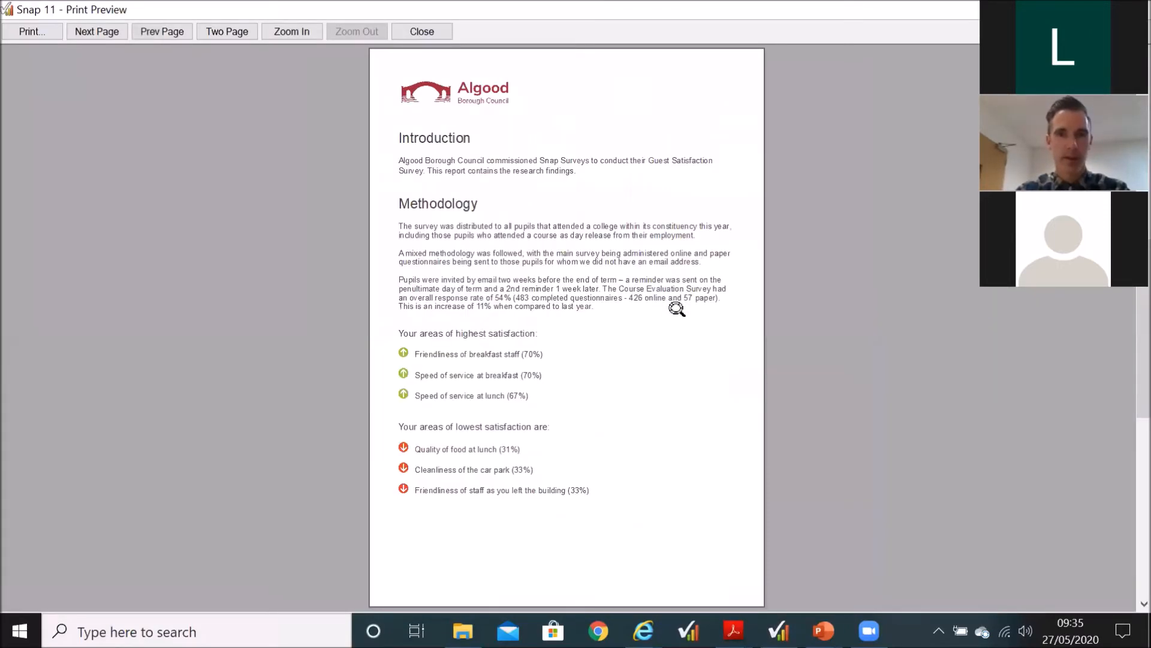
scroll(677, 308, down, 3)
scroll(677, 308, down, 1)
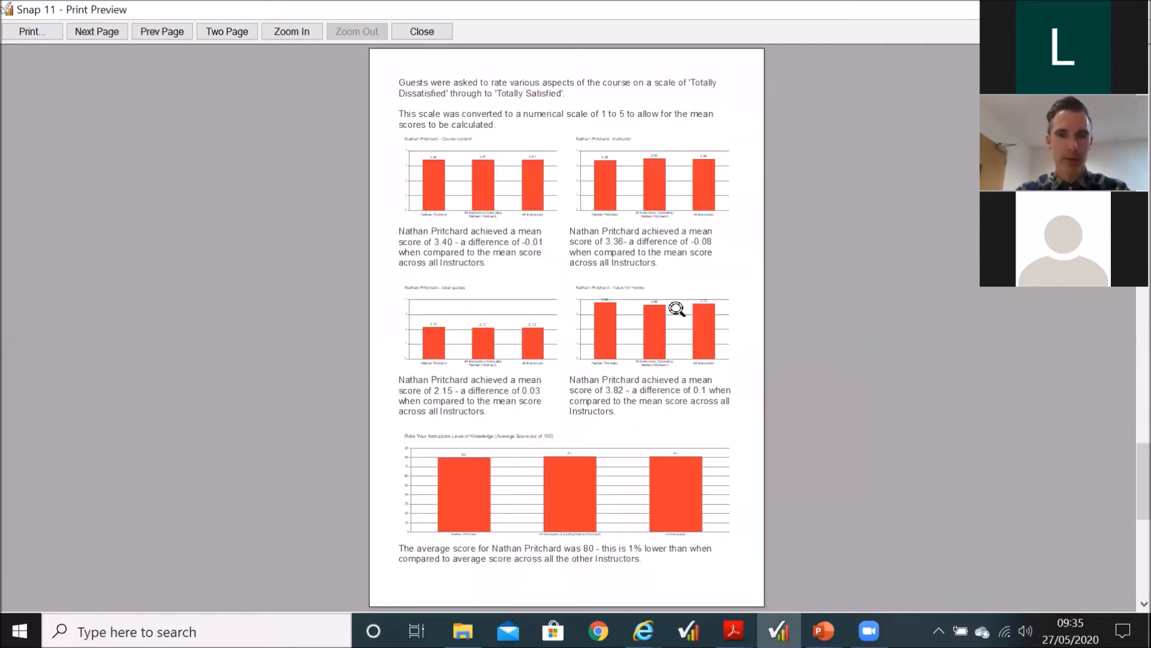
click(680, 390)
click(679, 391)
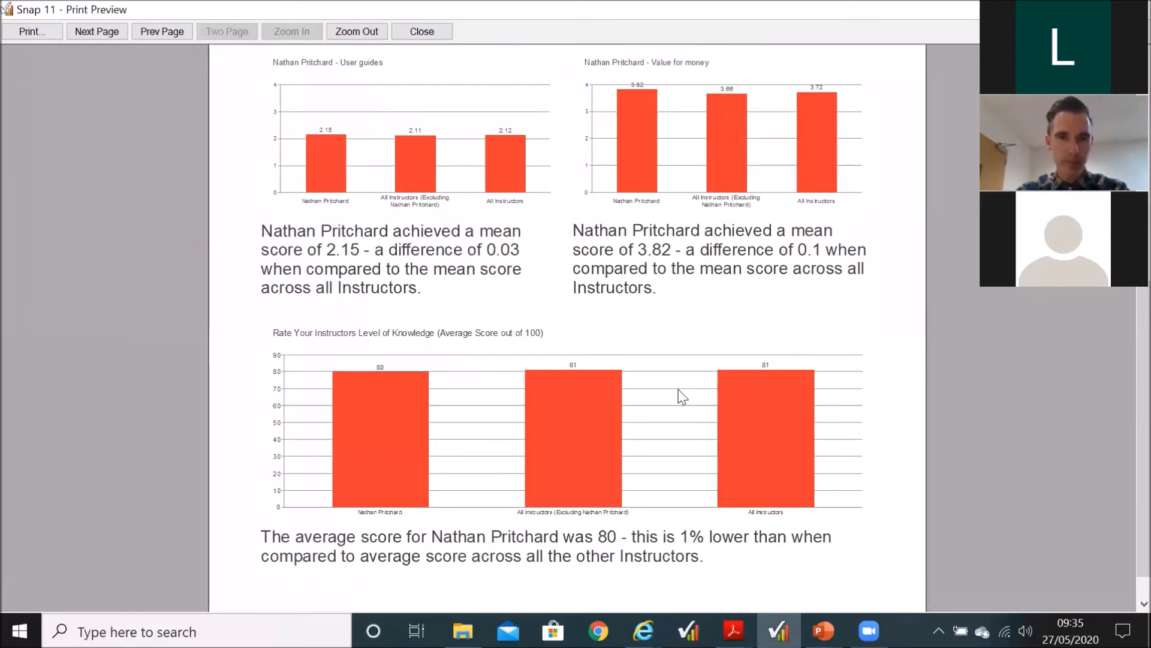
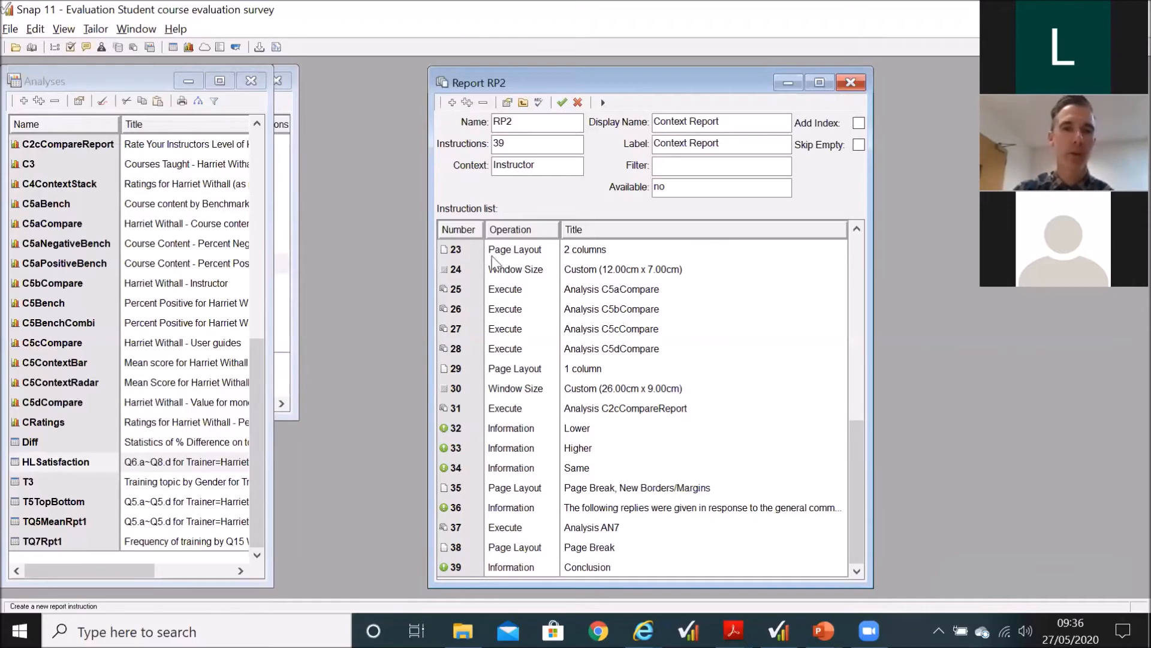
Step: Return to the start of RP2's instruction list, and close the report and the list of analyses
scroll(527, 375, up, 7)
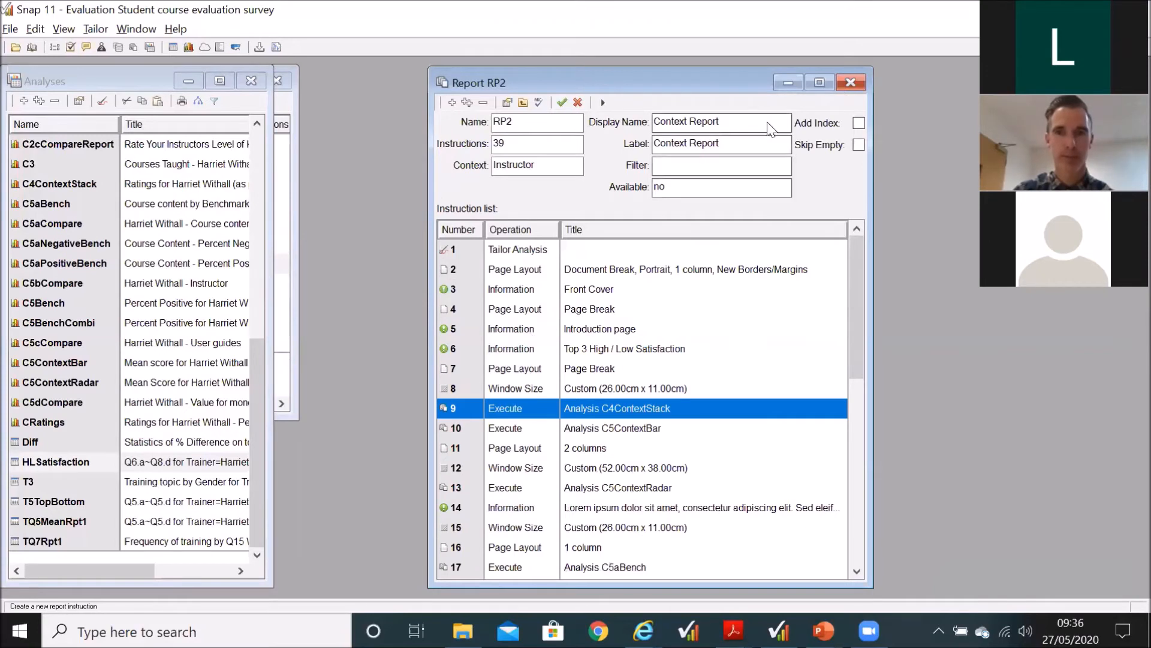
click(851, 82)
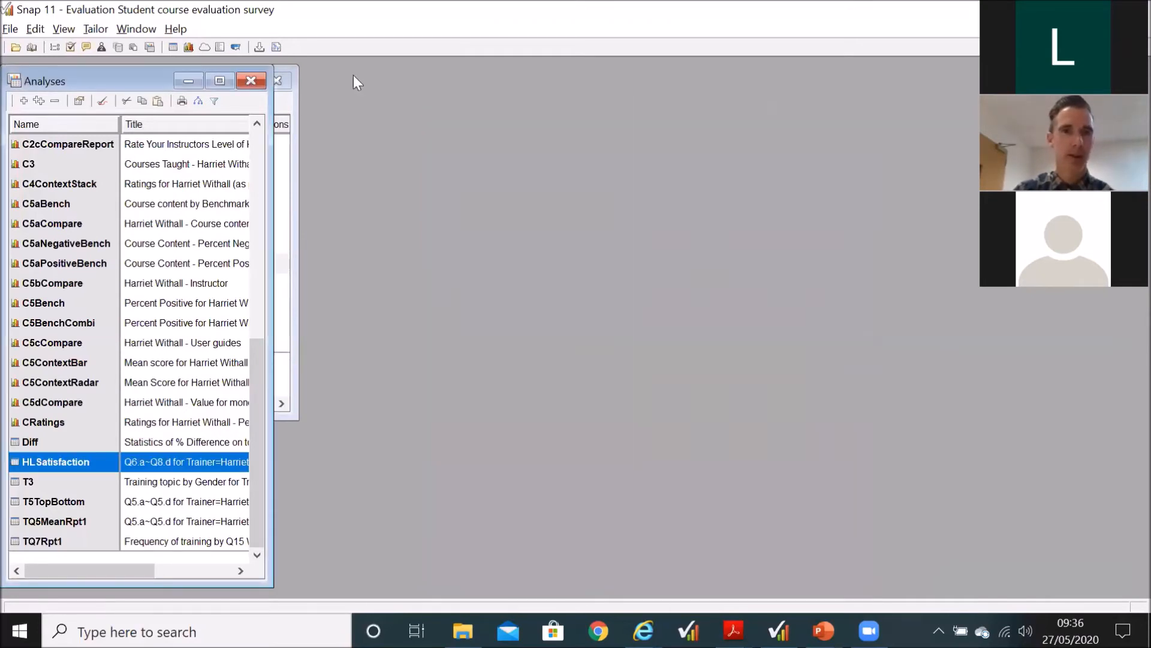
click(251, 81)
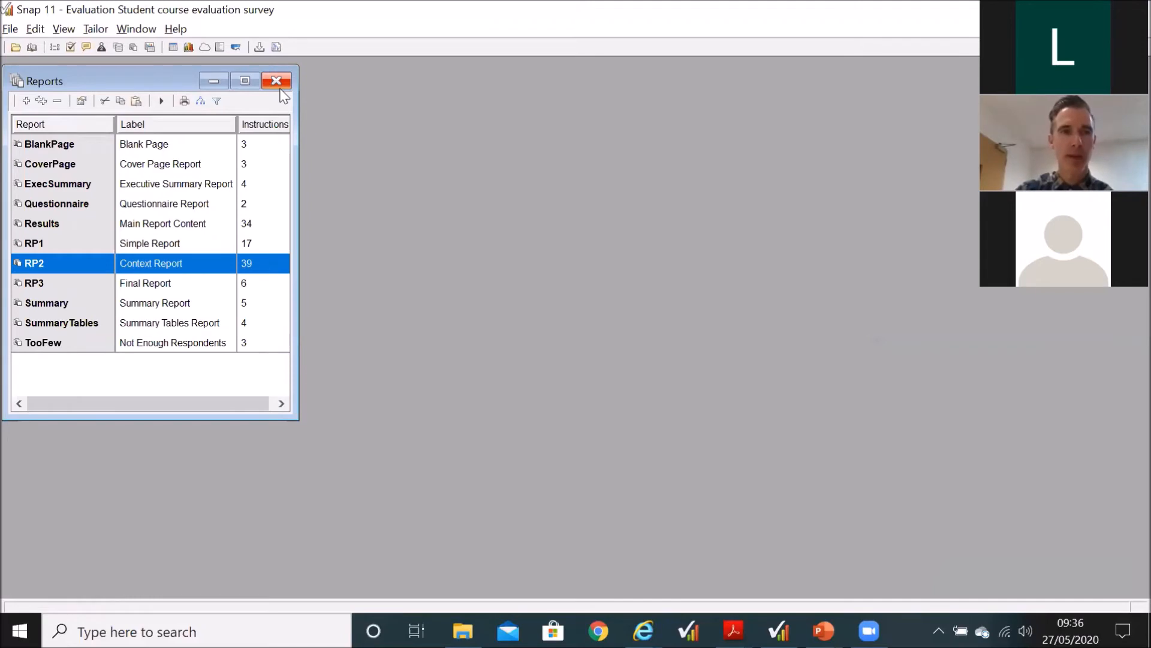
Step: Open the CoverPage report and highlight its Page Layout instruction
click(73, 165)
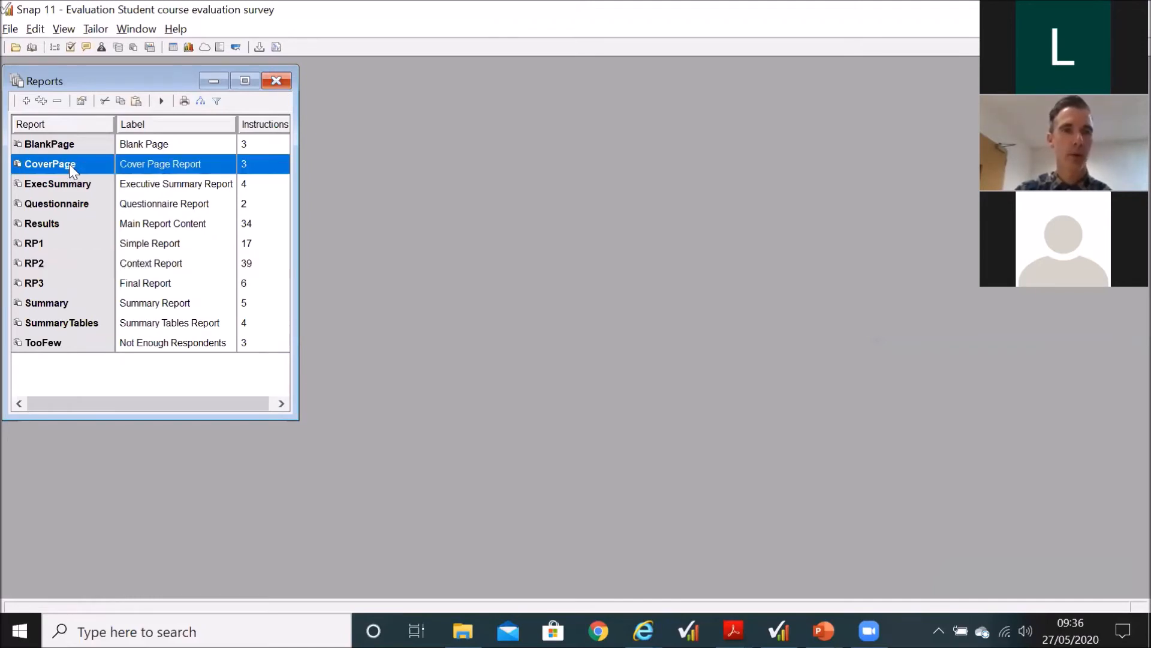
double_click(100, 172)
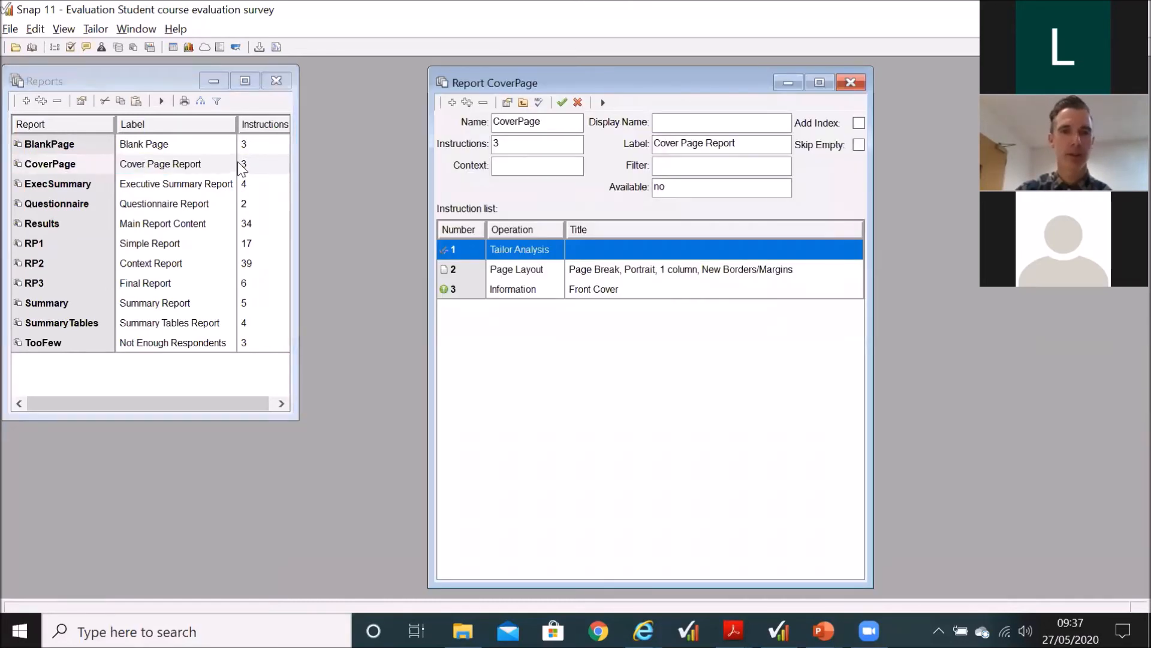
click(555, 271)
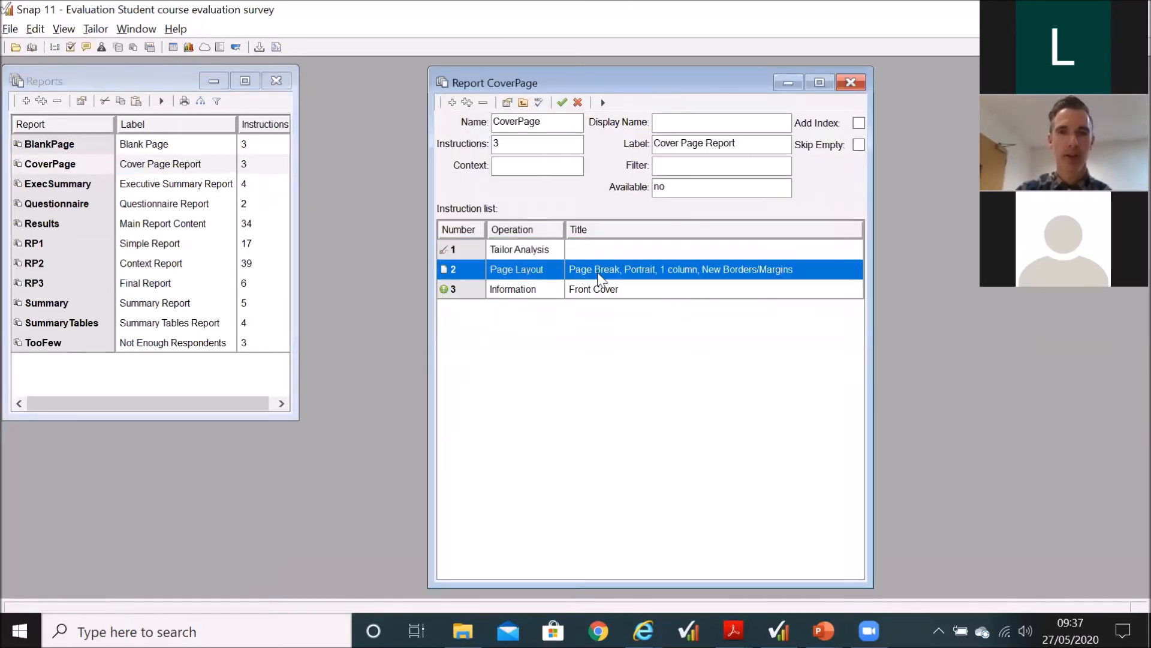
Step: Review the Front Cover instruction in an enlarged window, from the logo to the Date and Filter fields, and close it and the CoverPage report
double_click(605, 290)
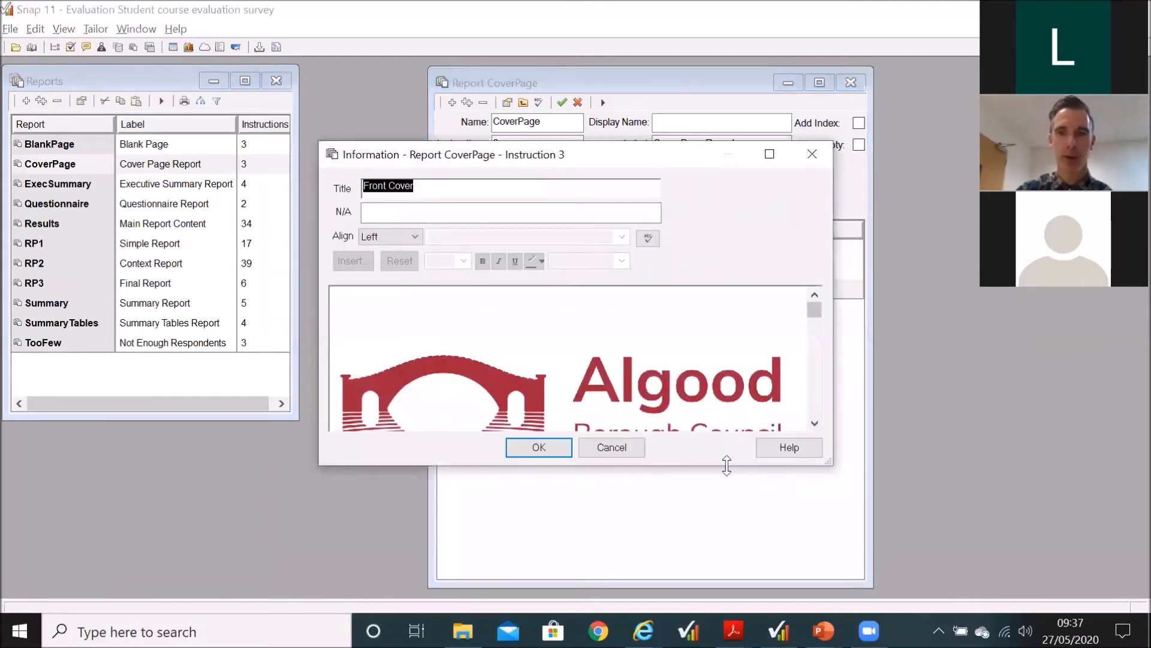
drag(727, 465, 726, 593)
scroll(692, 480, down, 4)
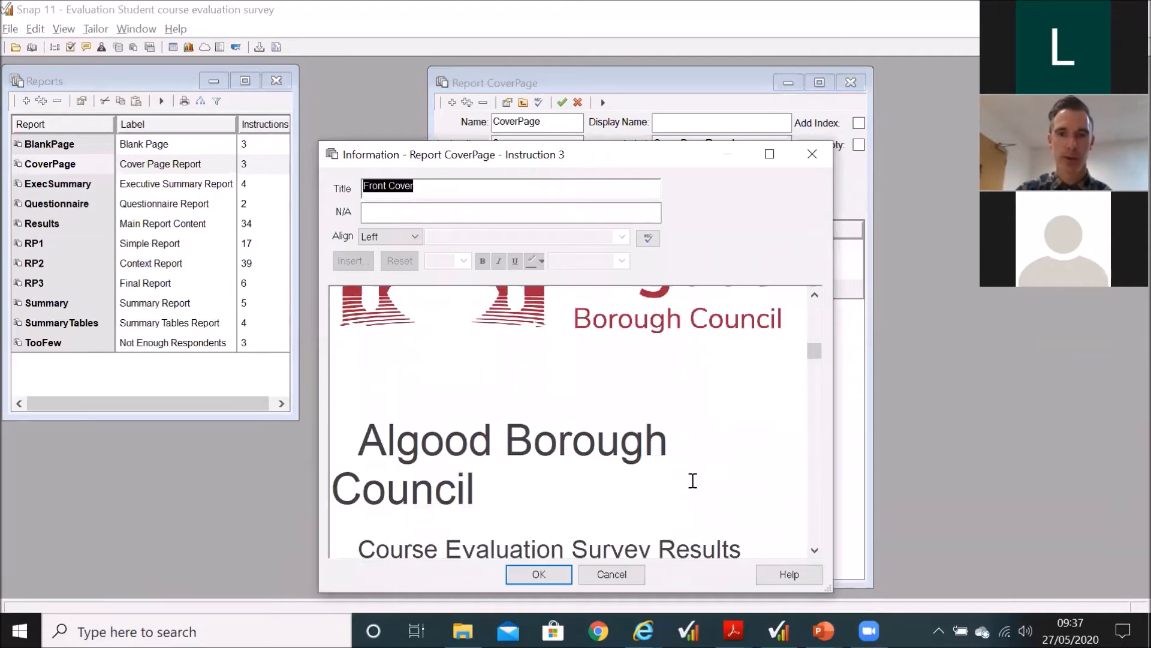
scroll(693, 480, down, 4)
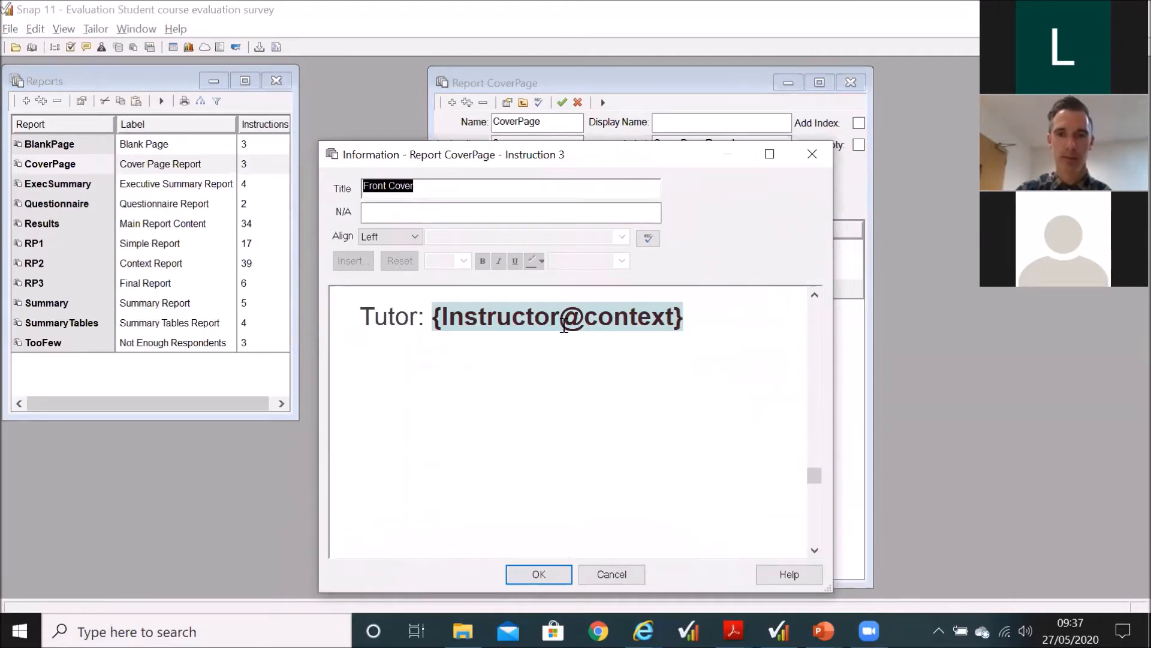
scroll(569, 372, down, 5)
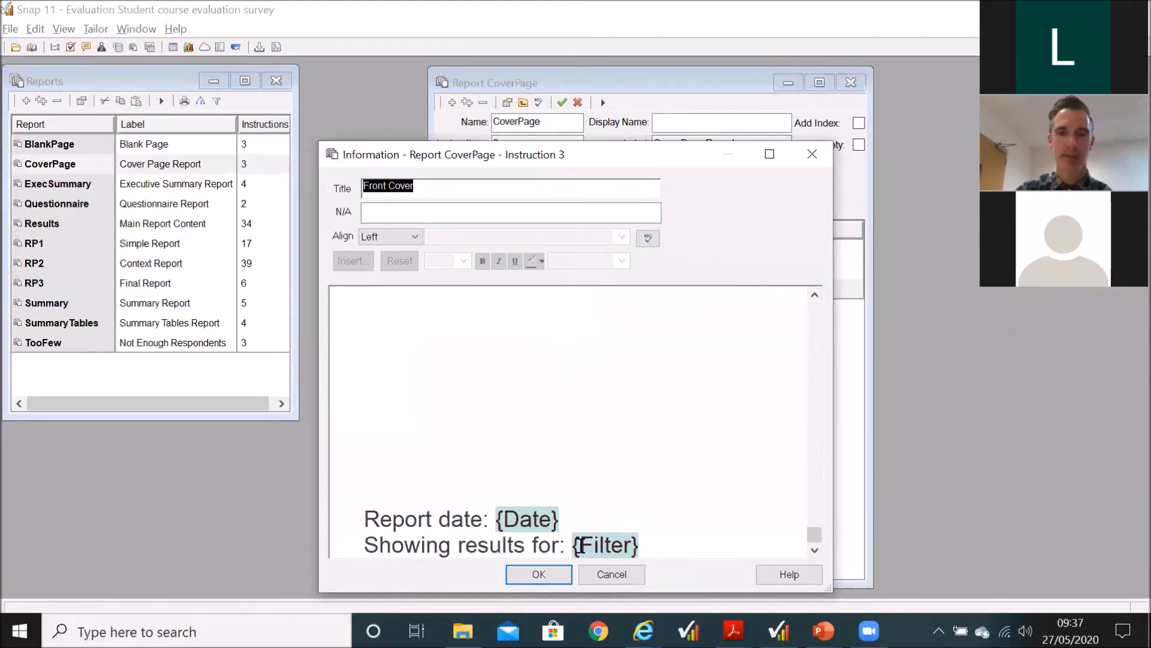
click(628, 574)
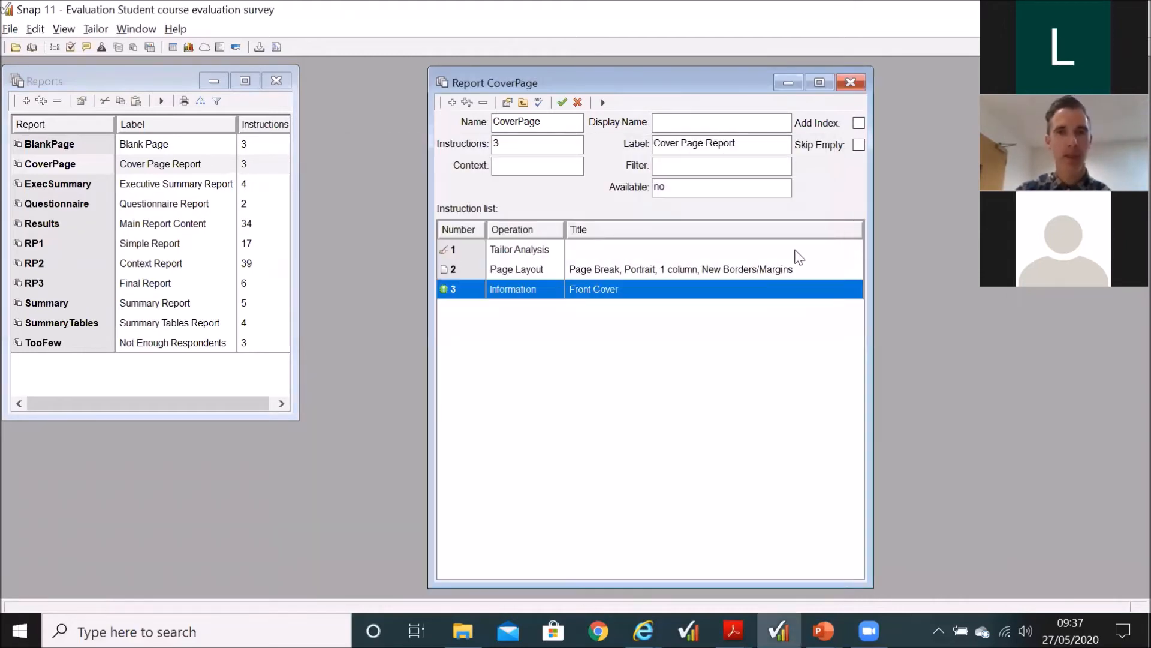
click(850, 84)
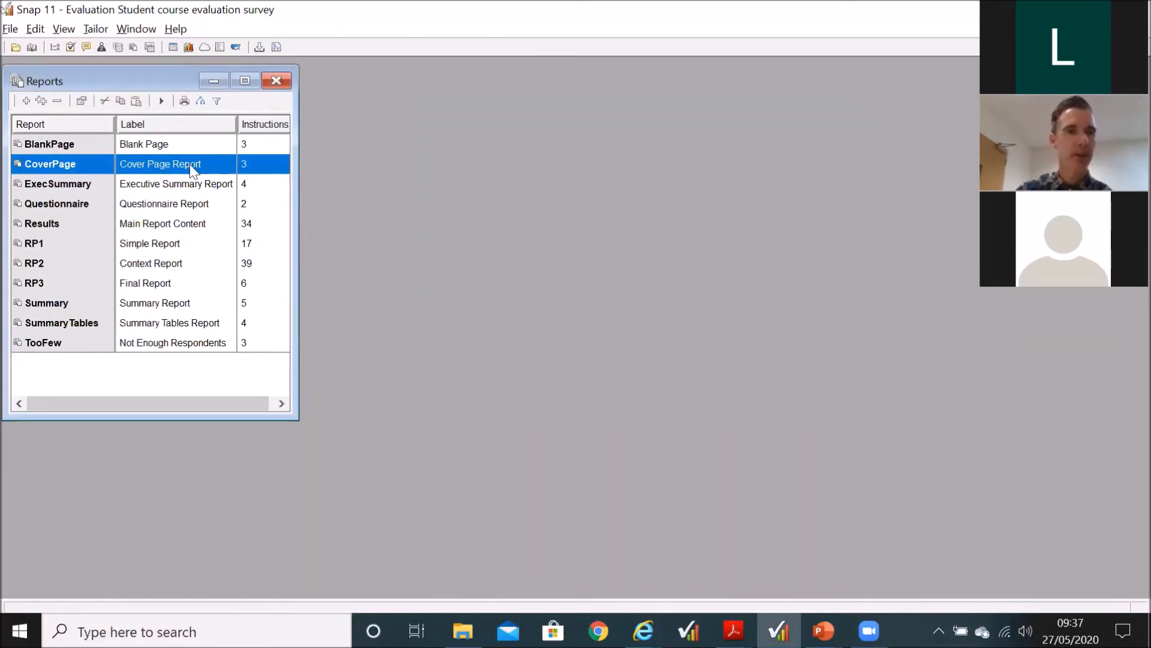
Step: Highlight the BlankPage, ExecSummary and Results component reports in turn, and open the final report RP3
click(80, 145)
click(82, 187)
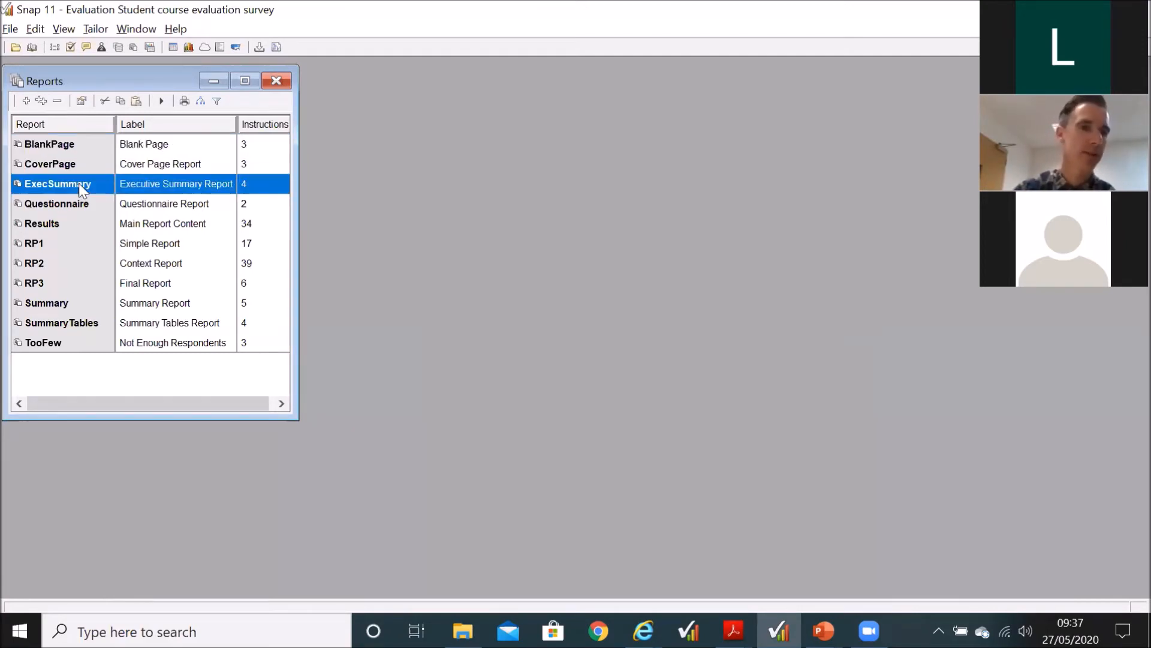
click(68, 223)
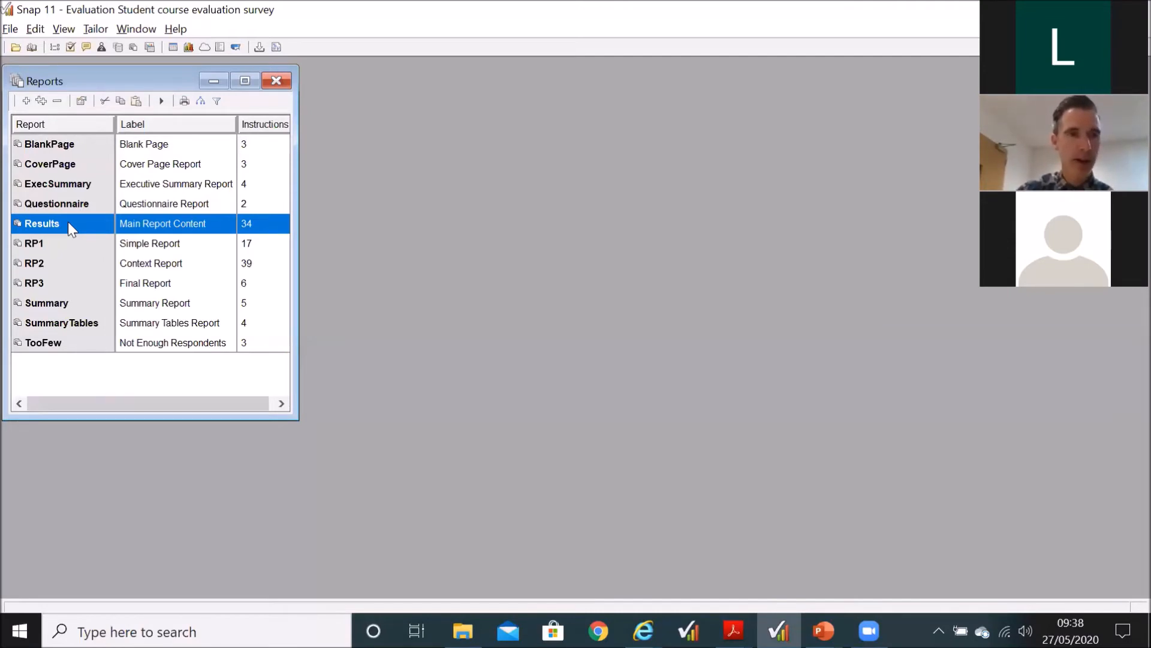
click(55, 286)
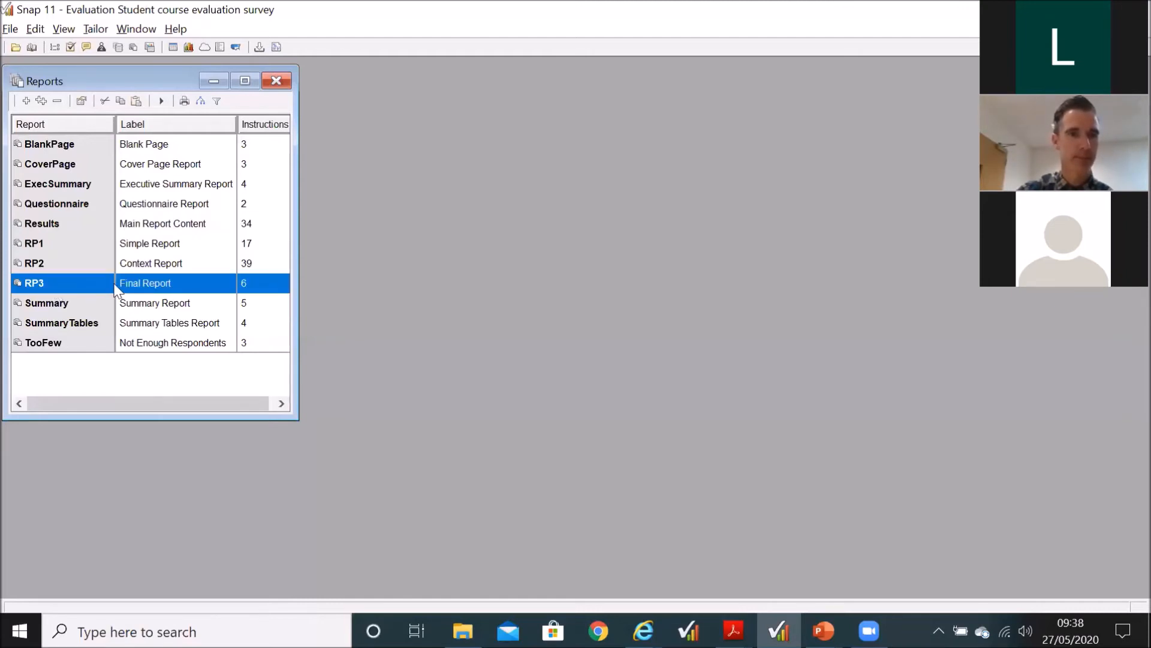
double_click(116, 286)
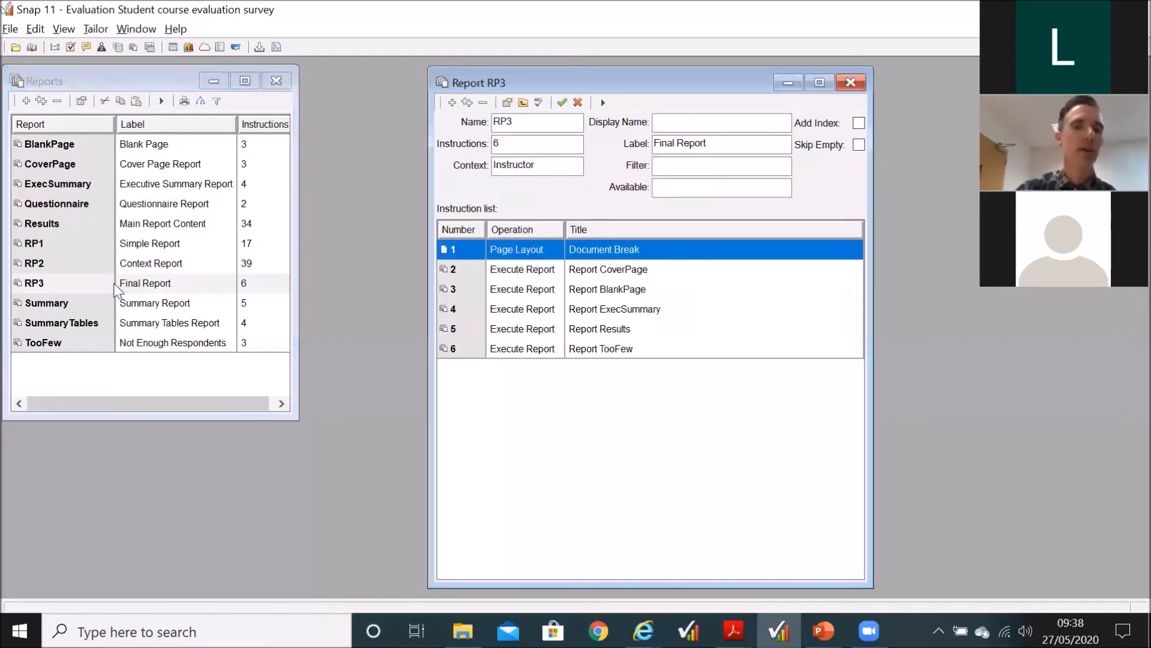
Step: Go through RP3's Execute Report instructions from CoverPage to TooFew and highlight the report's Instructor context
click(571, 272)
key(Down)
key(Down)
key(Down)
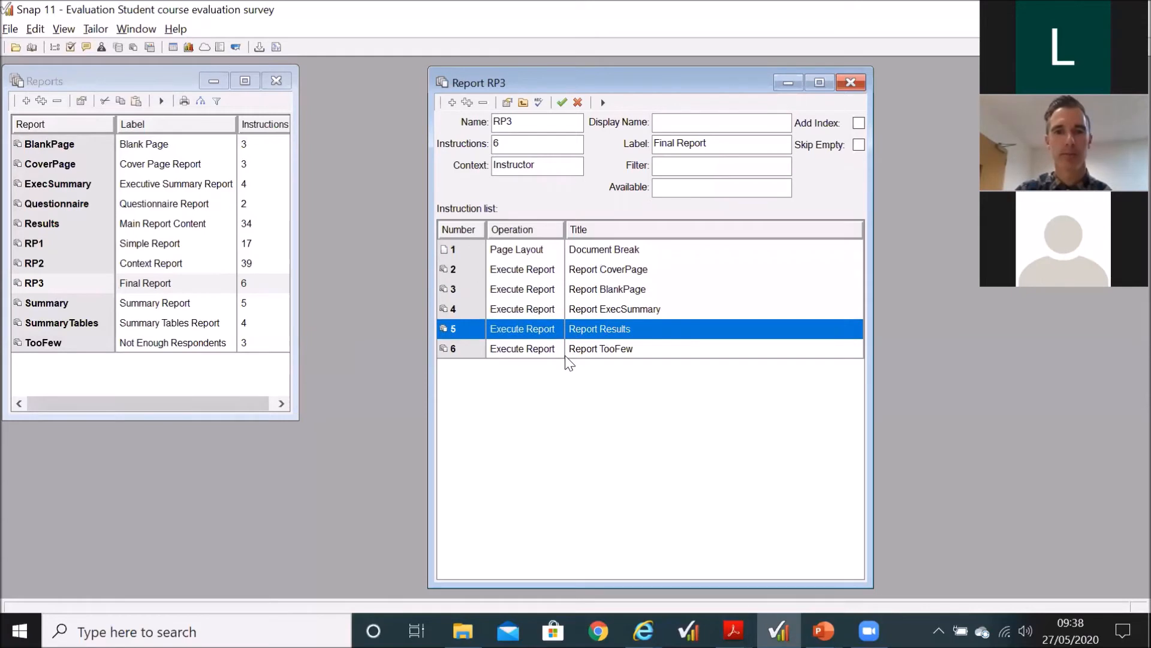
key(Down)
click(593, 269)
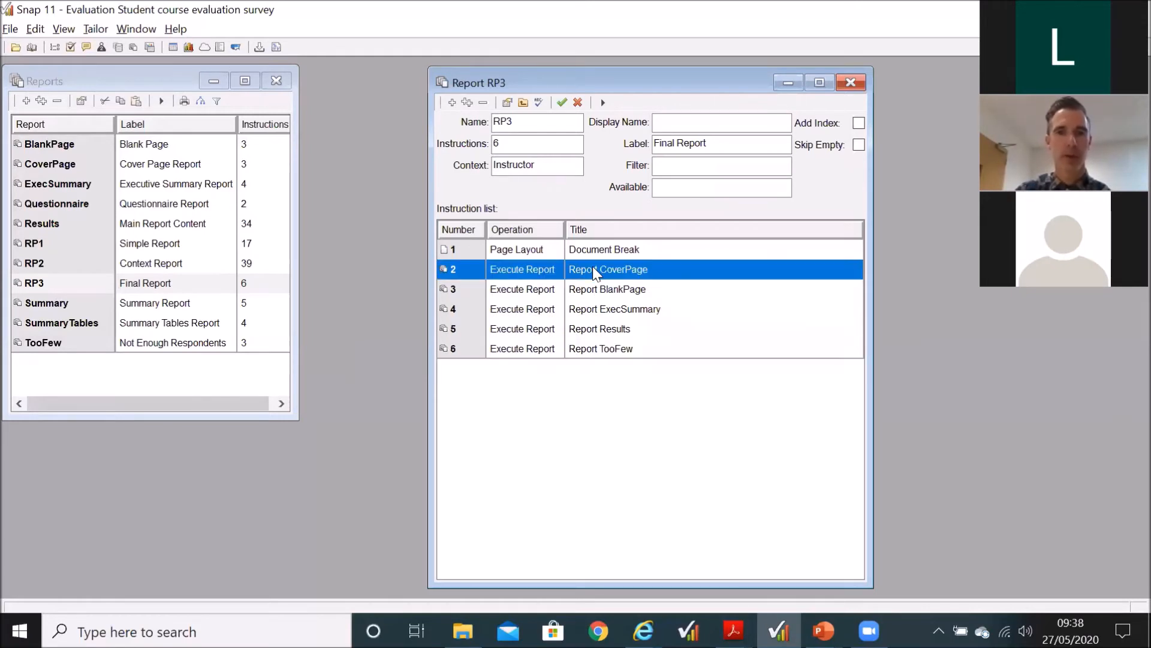
key(Down)
key(Down)
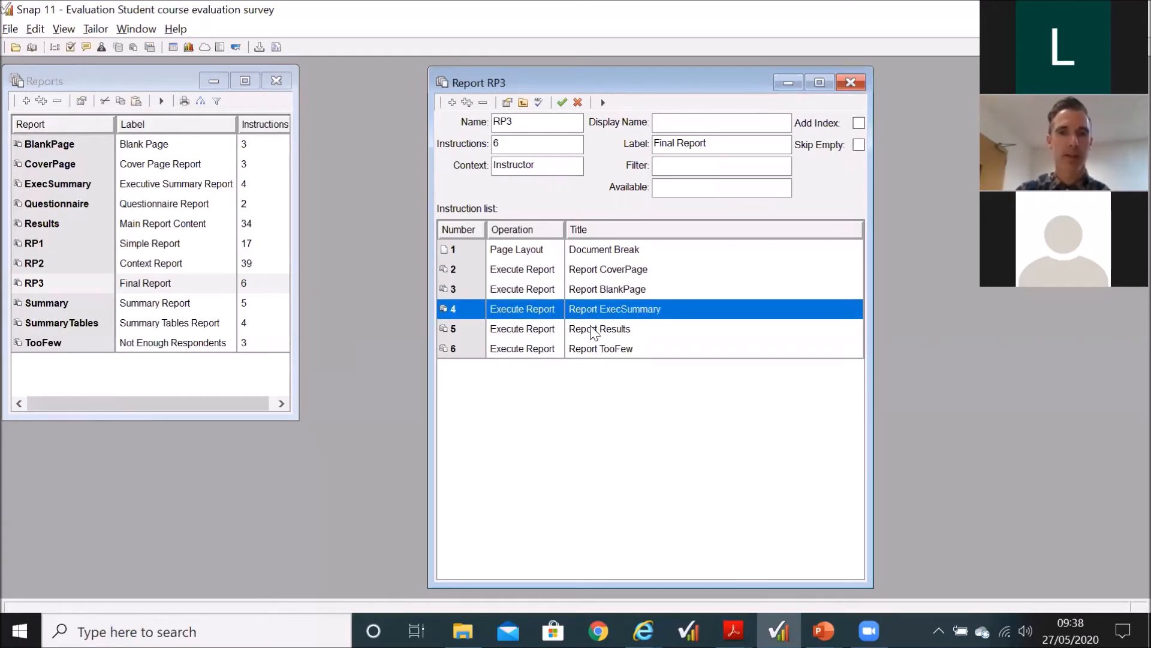
key(Down)
key(Down)
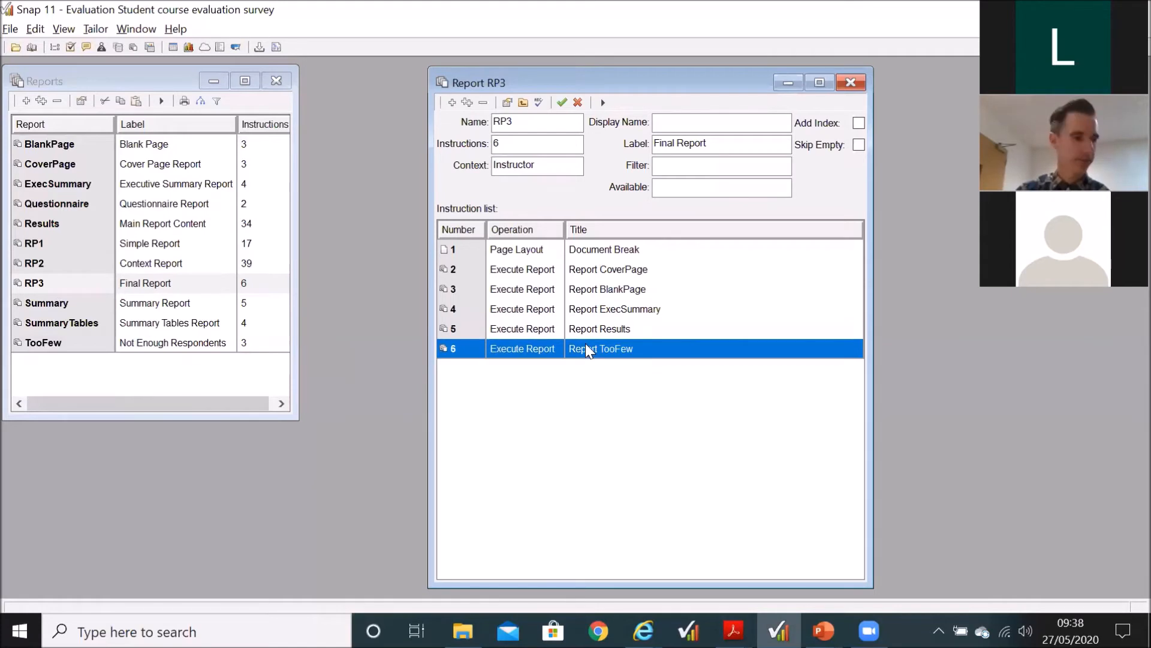
click(588, 400)
double_click(549, 168)
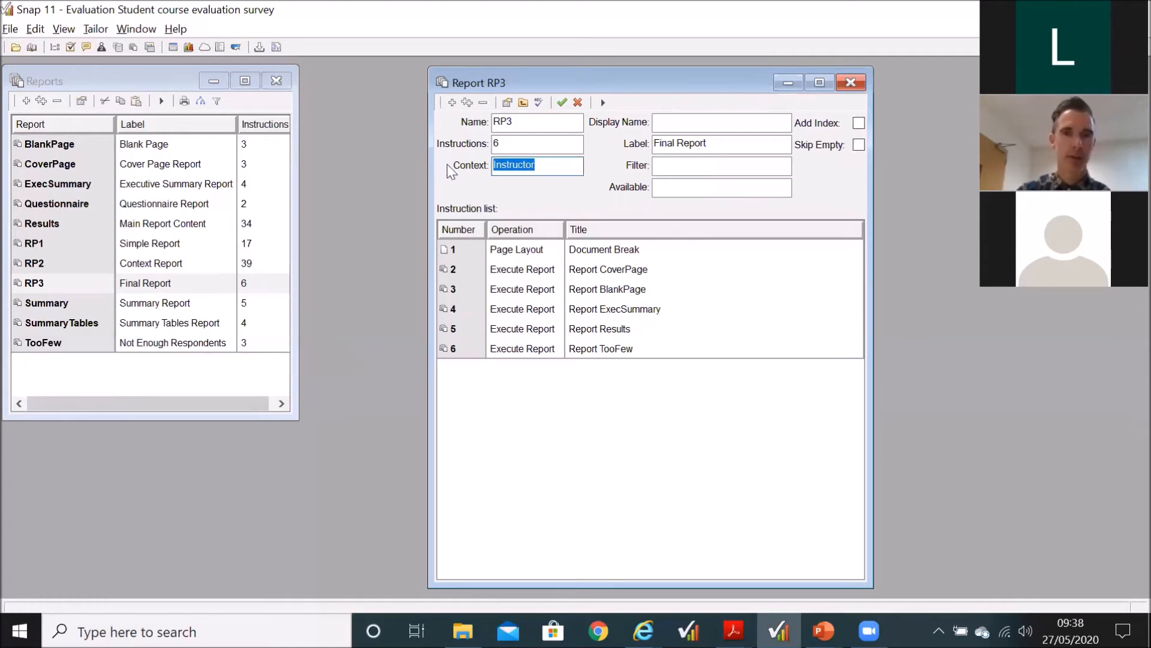
Step: Run RP3 as a print preview, page through one tutor's report to the next tutor's cover page, and close the preview
click(602, 102)
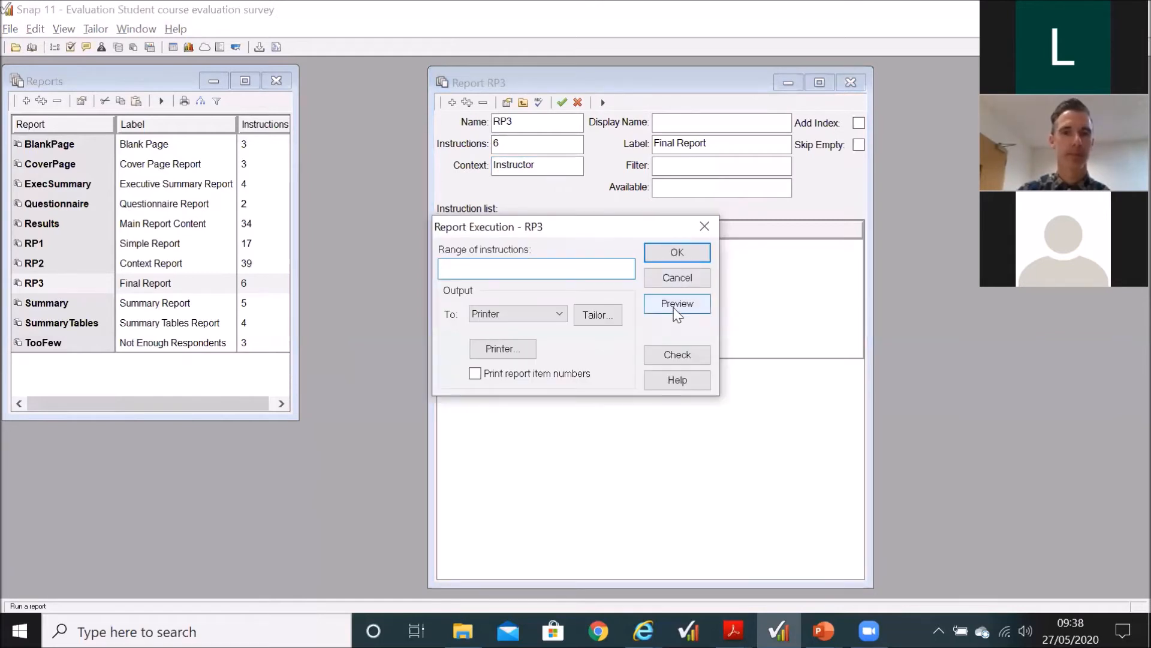
click(674, 307)
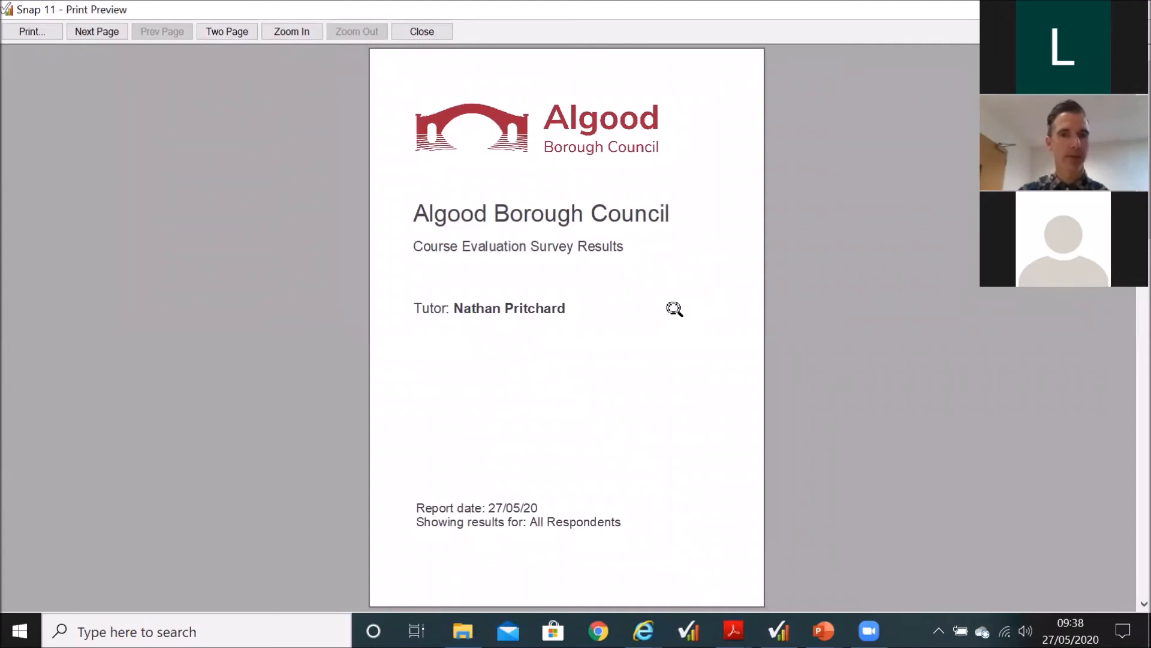
scroll(674, 308, down, 2)
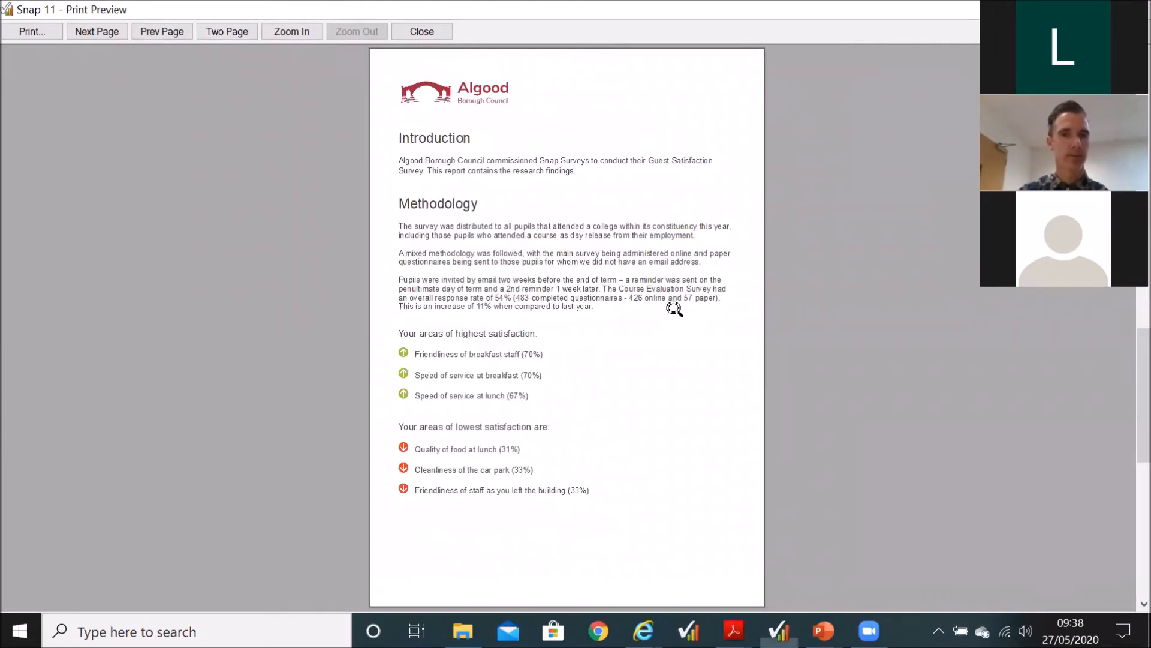
scroll(674, 308, down, 3)
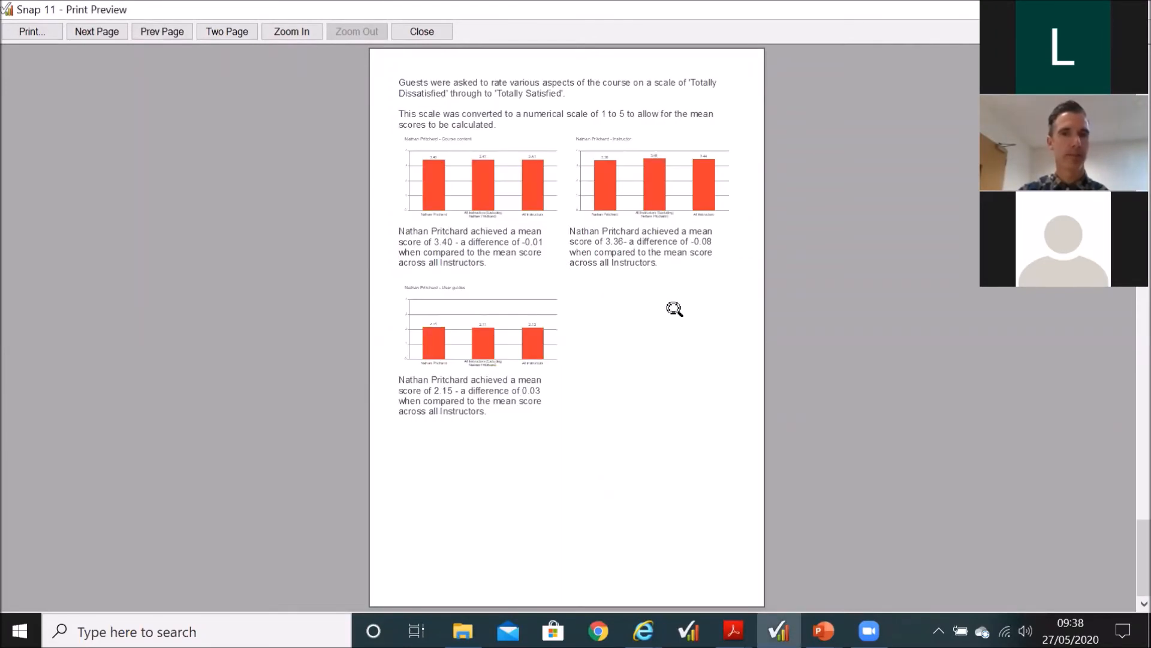
scroll(674, 309, down, 2)
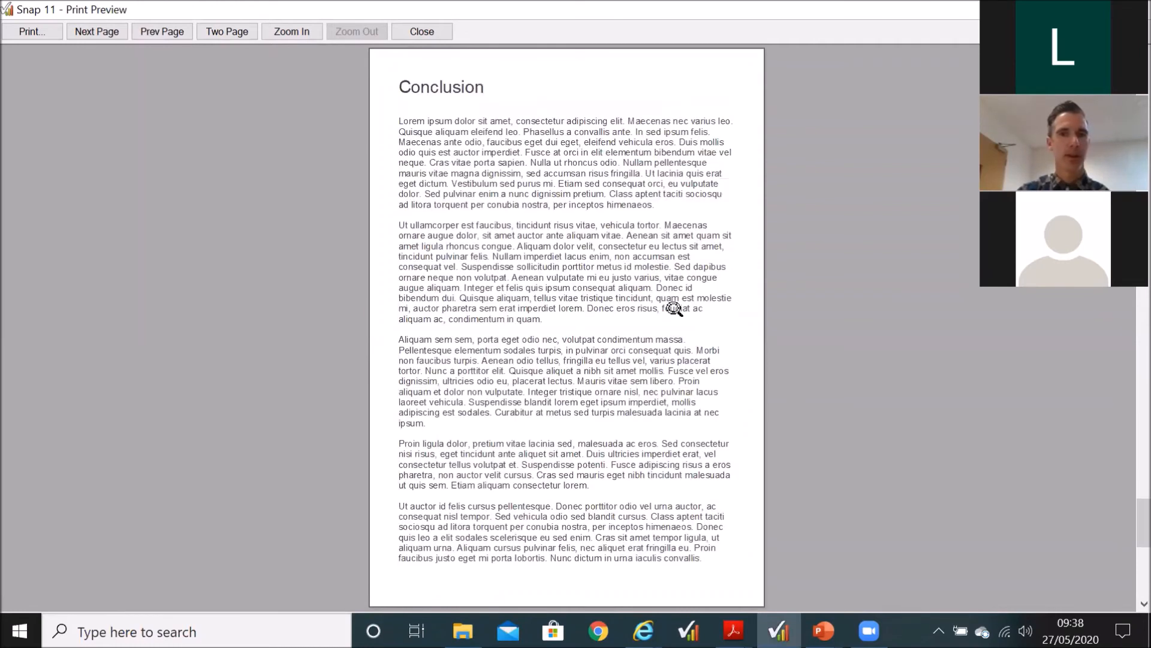
scroll(674, 308, down, 1)
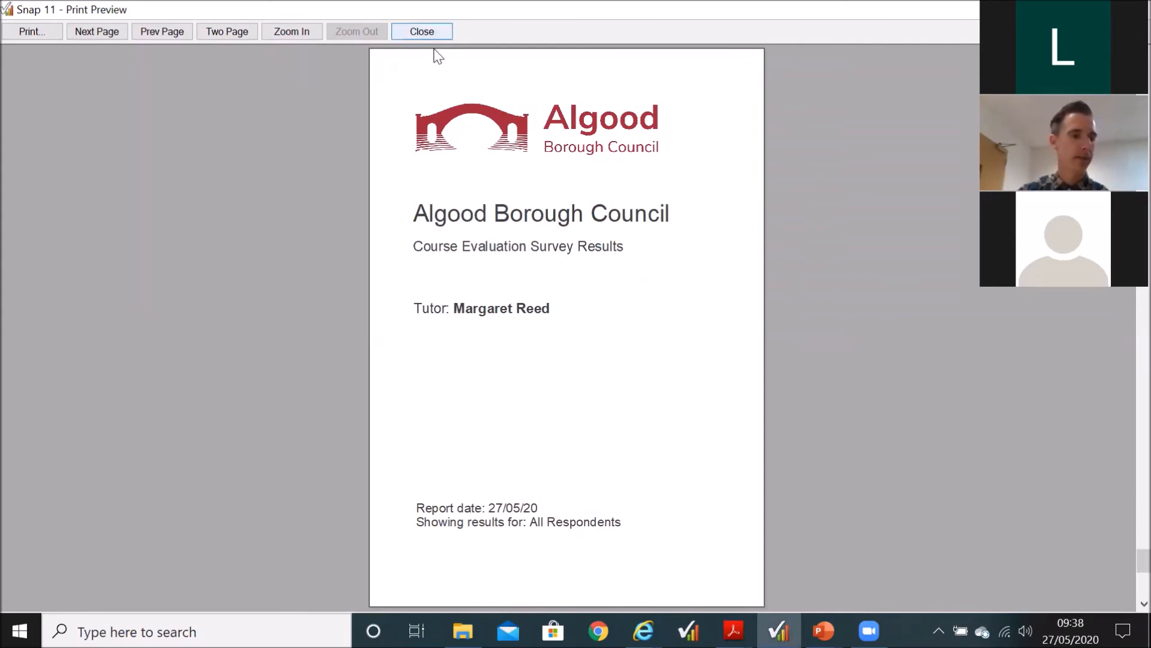
click(423, 31)
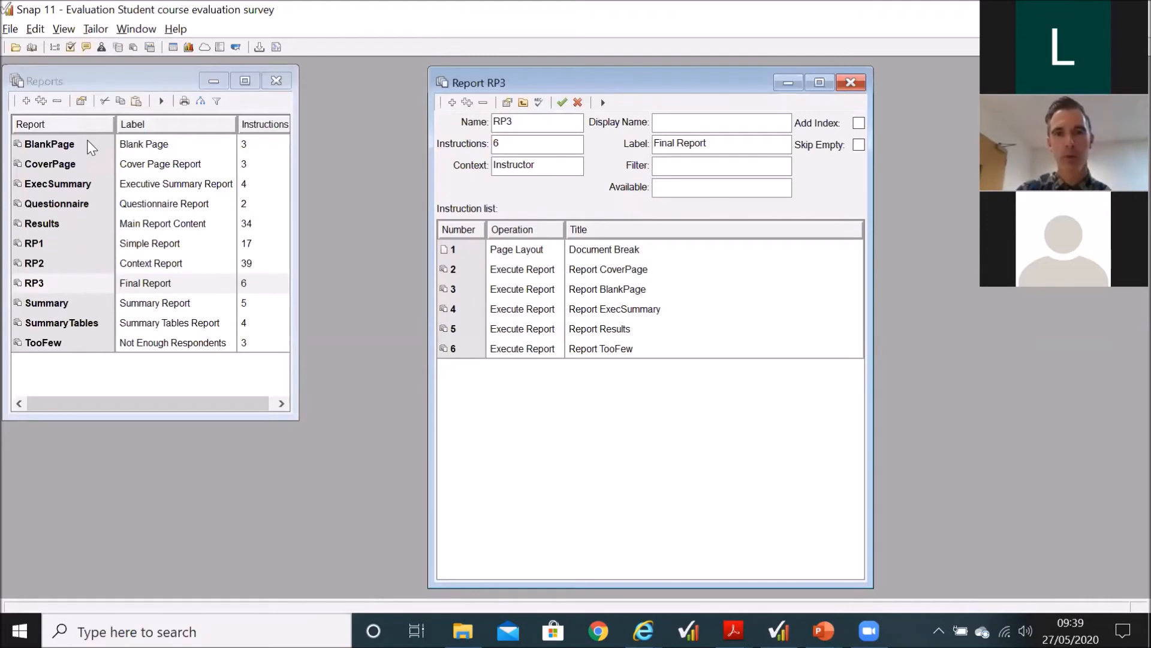
Step: Export the BlankPage and CoverPage reports together to the clipboard in SNAP Xml Format (SnIF Xml)
click(553, 274)
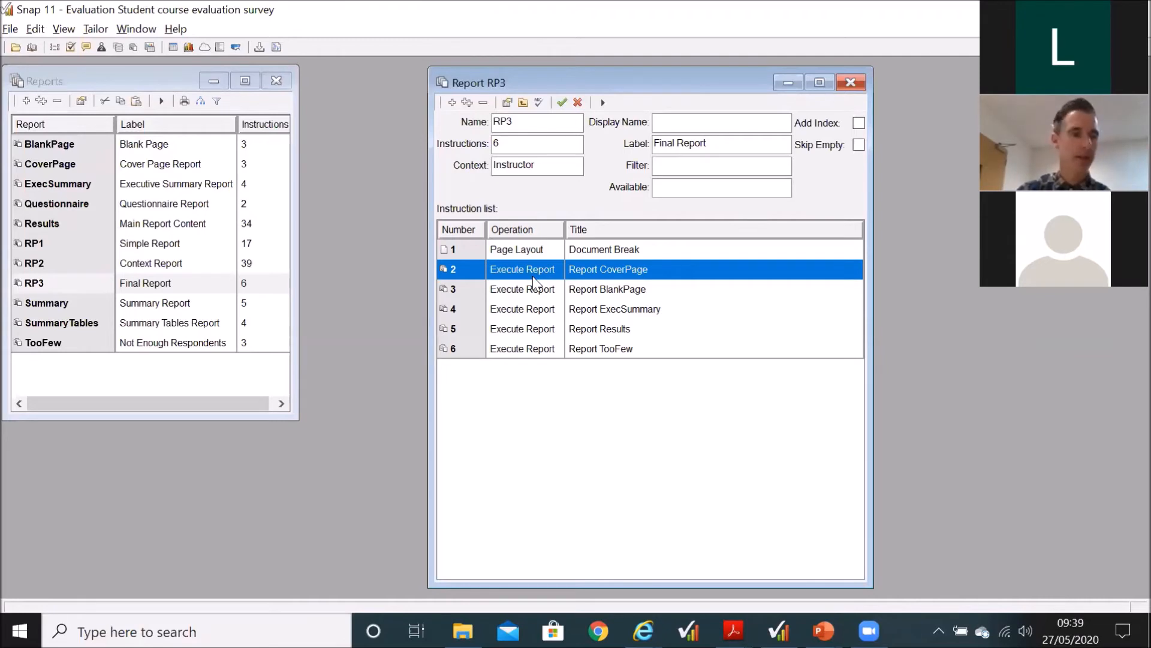
click(46, 141)
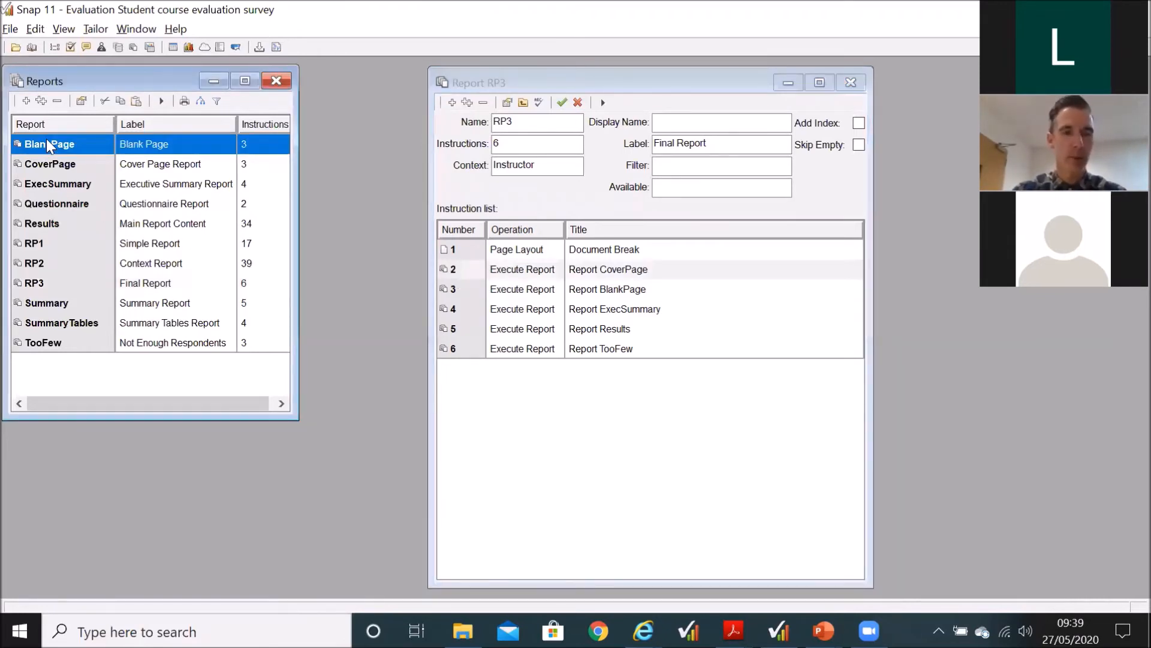
shift+click(53, 162)
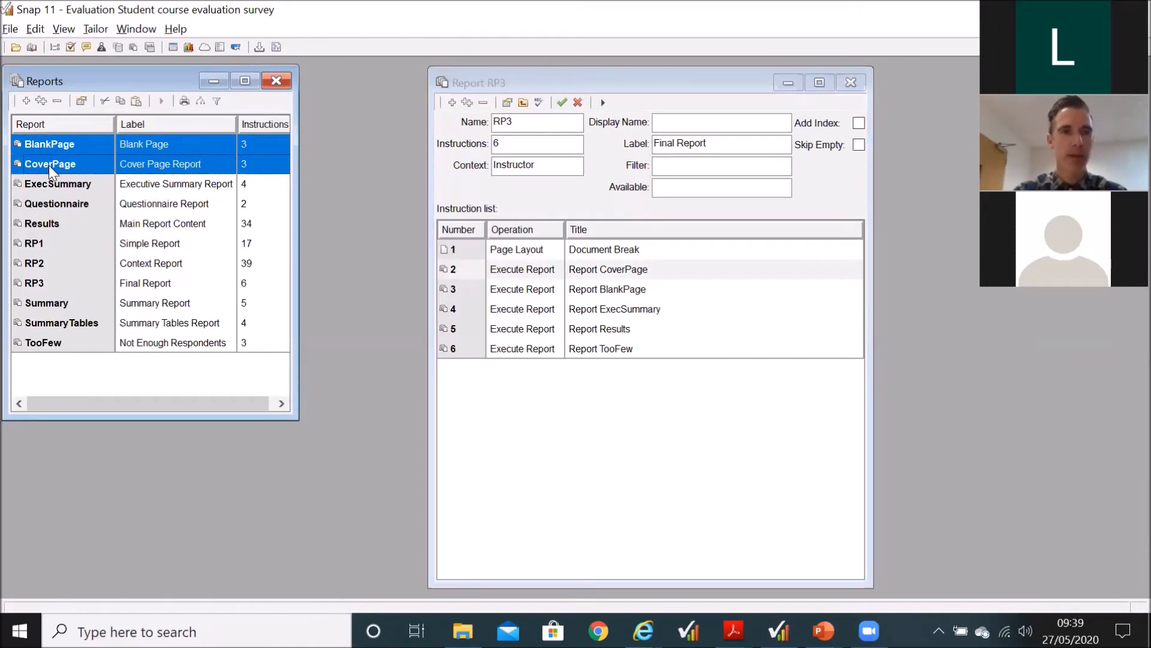
click(10, 31)
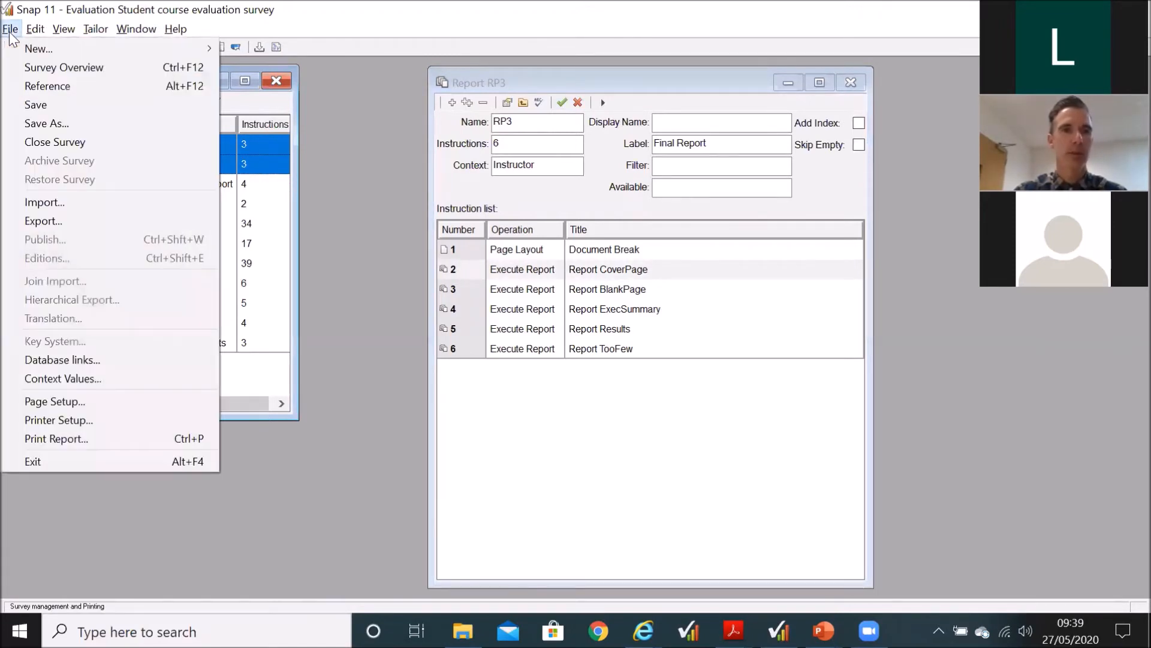
click(60, 218)
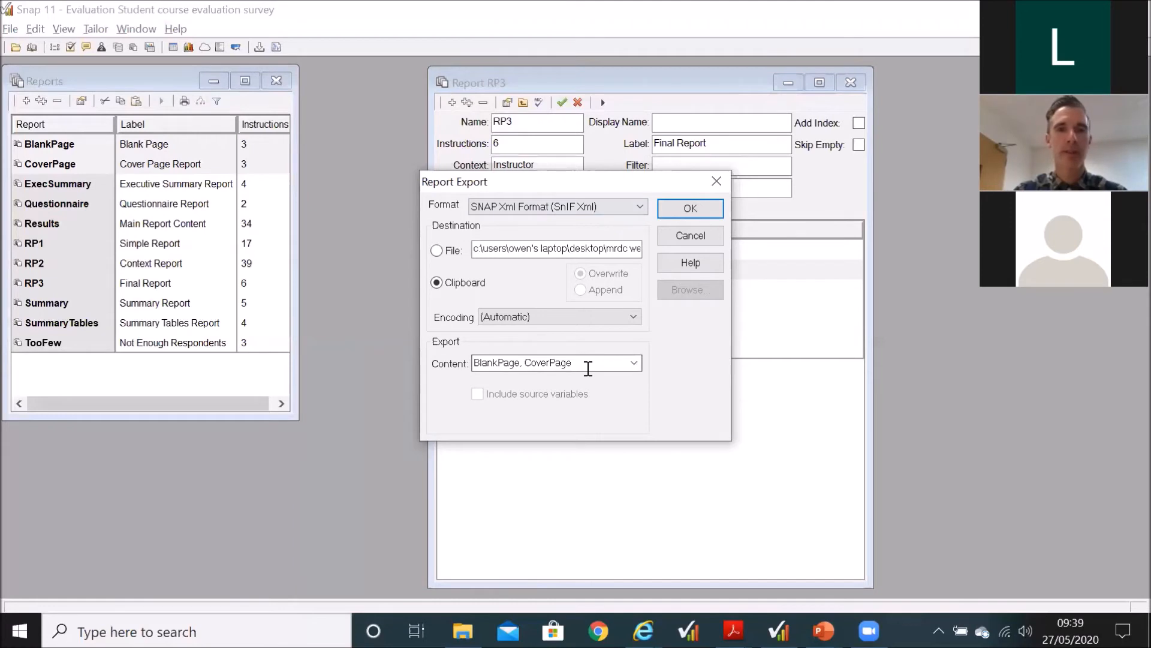
click(665, 212)
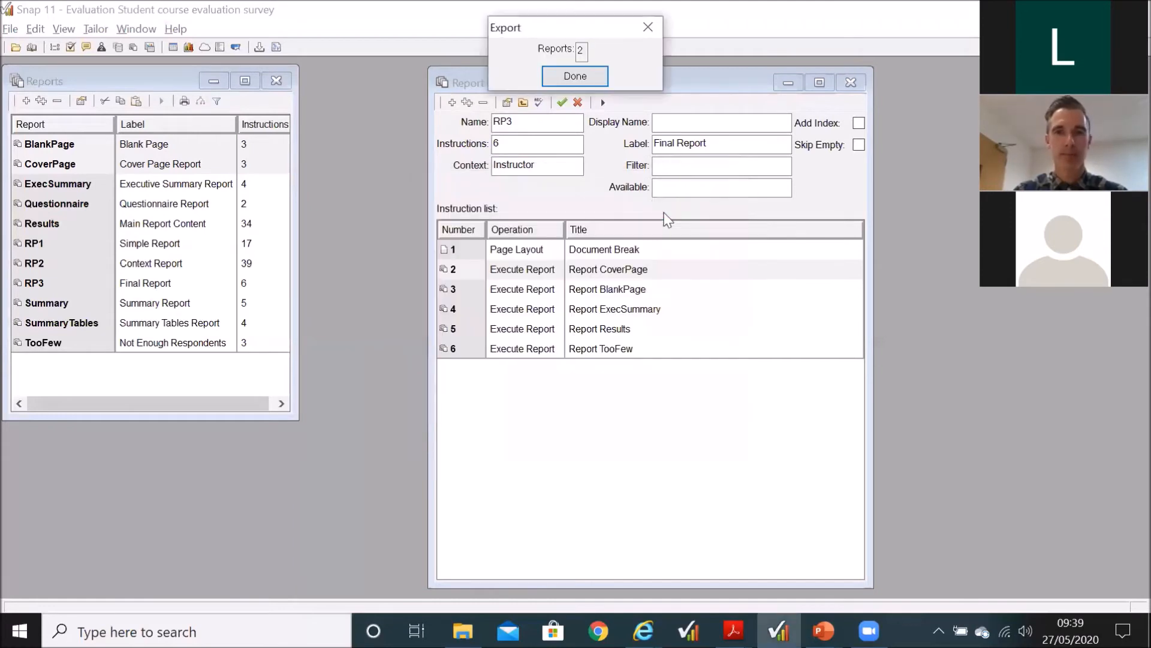
click(580, 81)
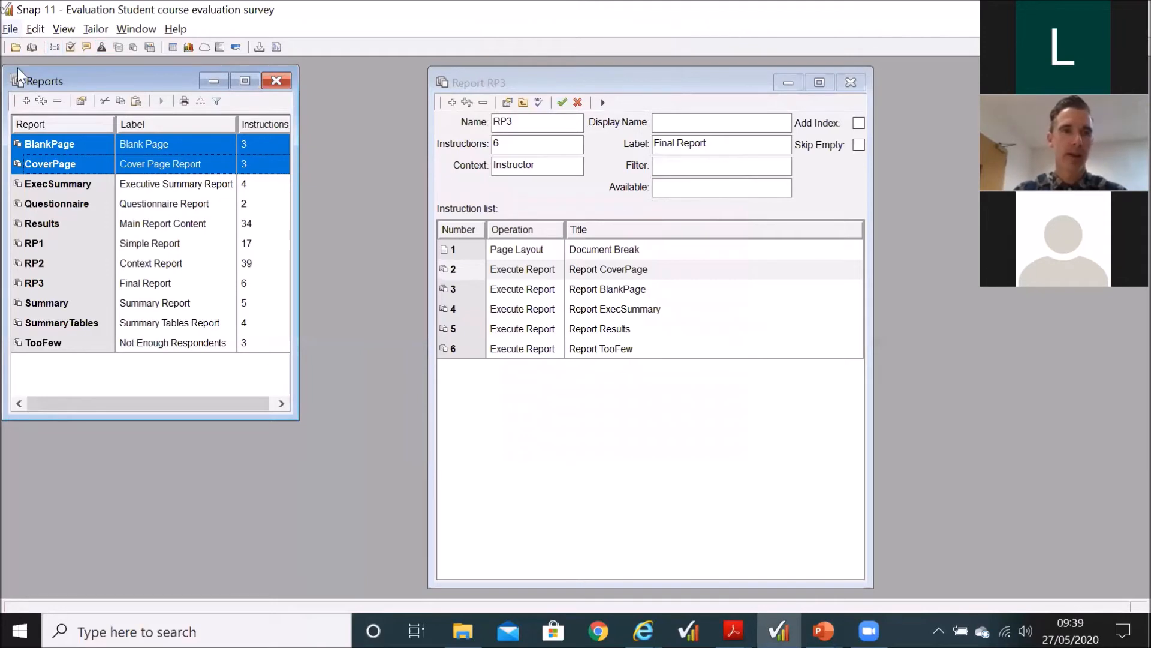
Step: Open the report import settings to see how reports are brought in from the clipboard, and cancel the import
key(alt+f)
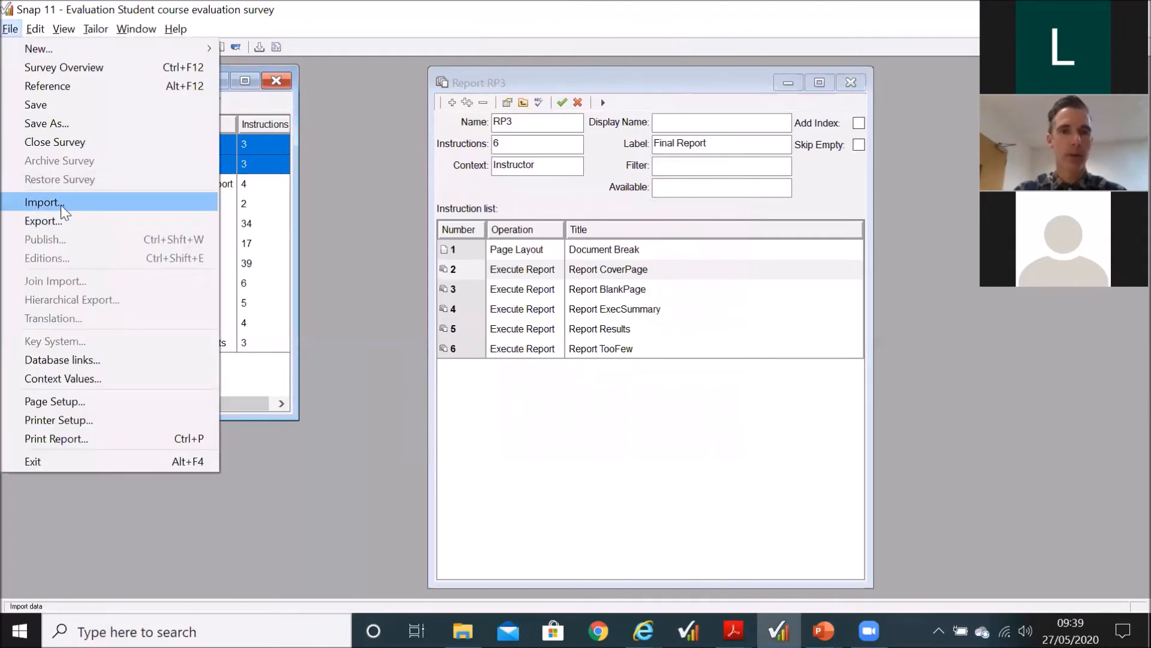
click(61, 204)
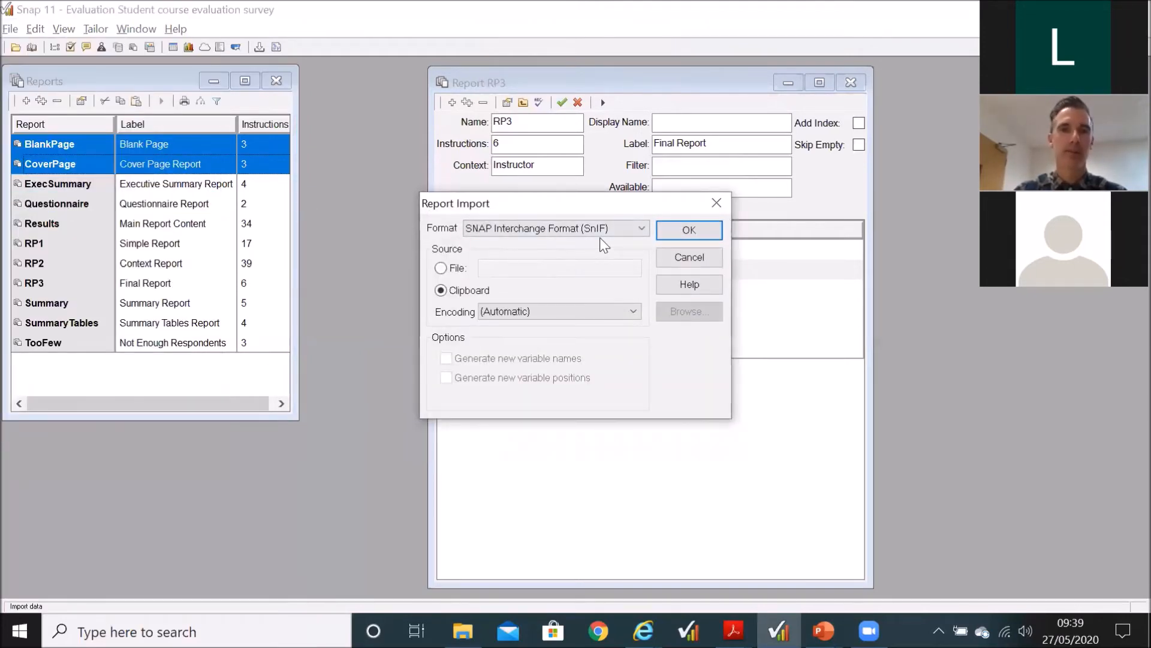
click(681, 259)
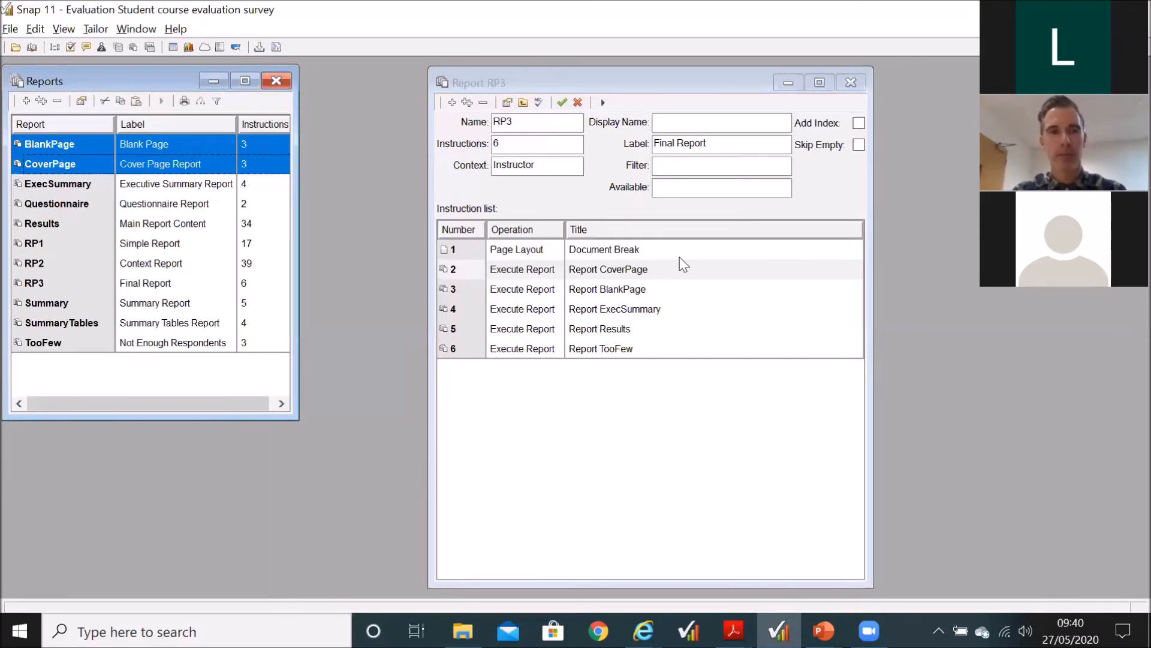
Step: Open the list of analyses, highlight the AN14 radar chart and the AN18 word cloud together, and close the list
click(150, 46)
click(39, 402)
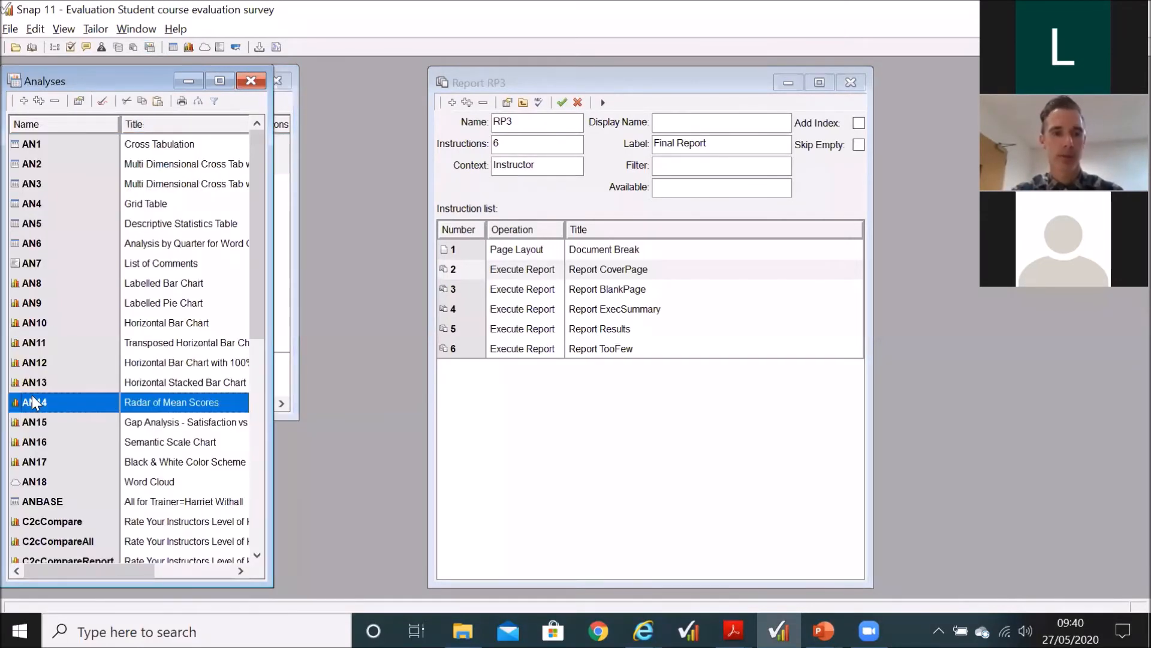
ctrl+click(40, 483)
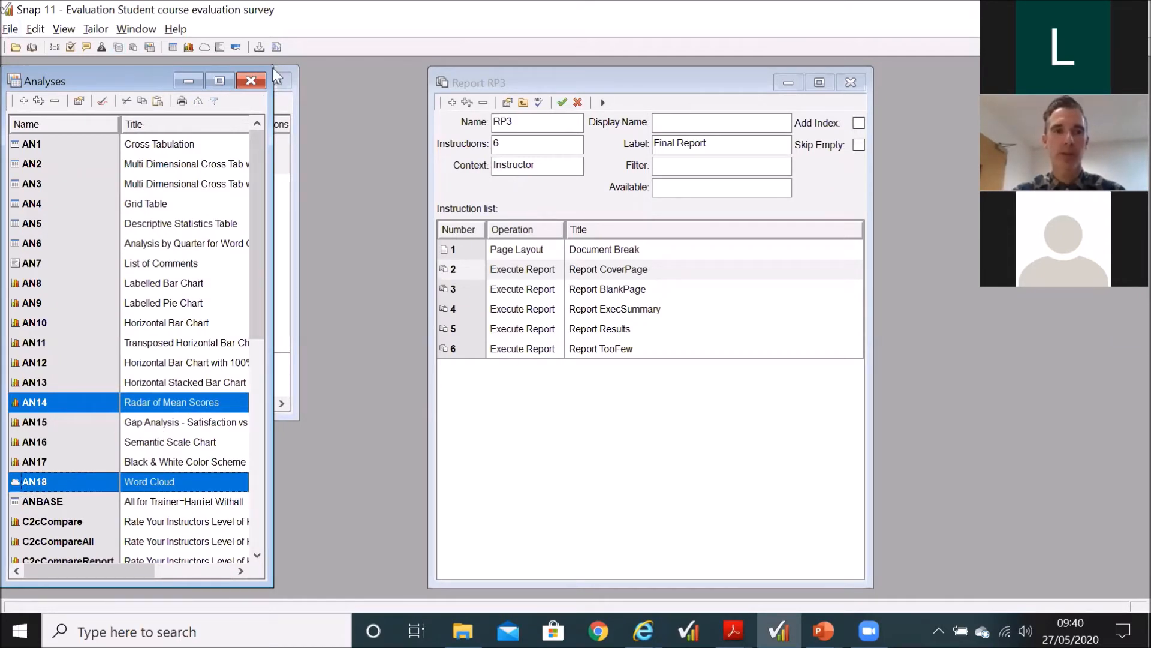
click(254, 86)
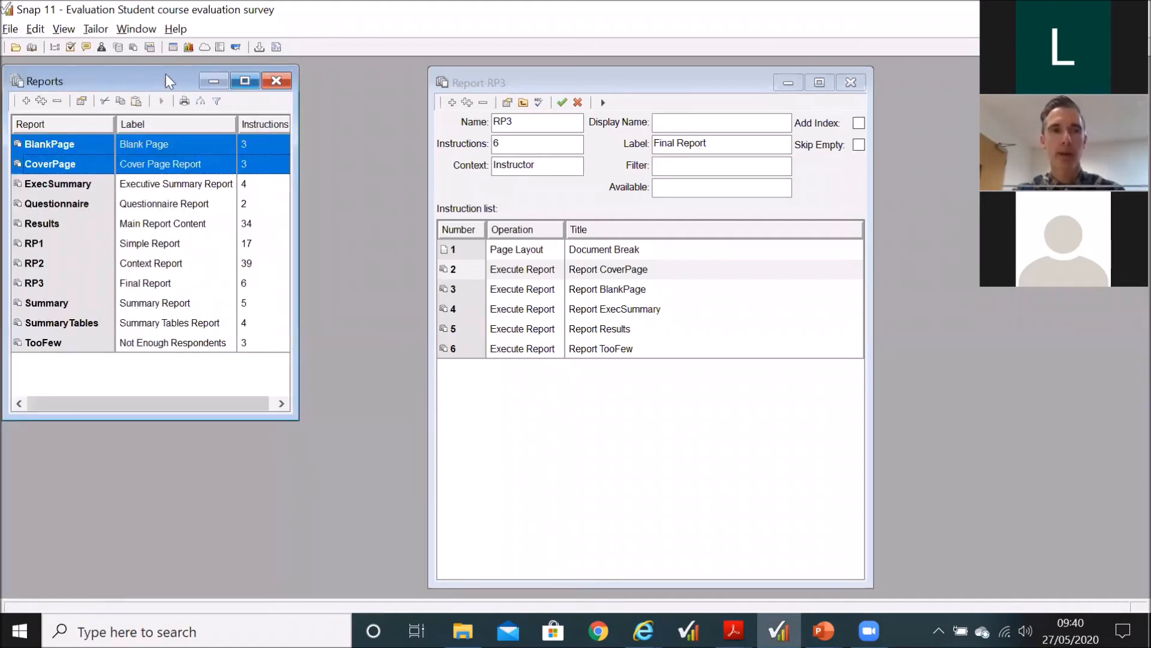
Step: Open the survey's variables list and highlight the derived variables Benchmark and Compare in turn
click(60, 47)
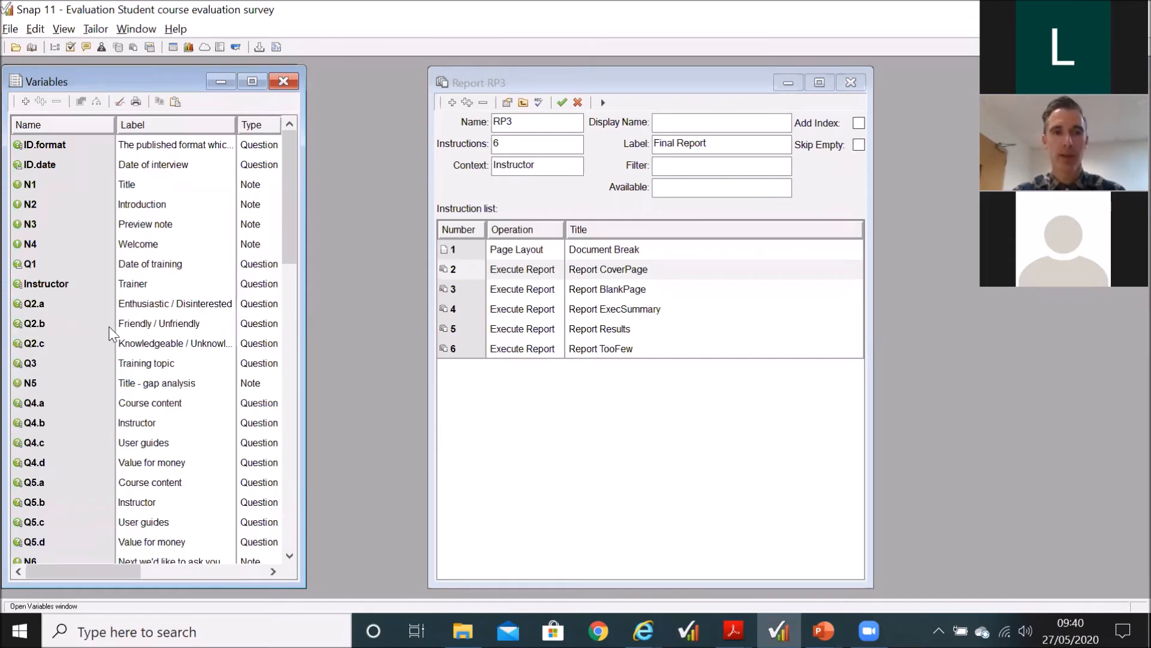
scroll(122, 348, down, 5)
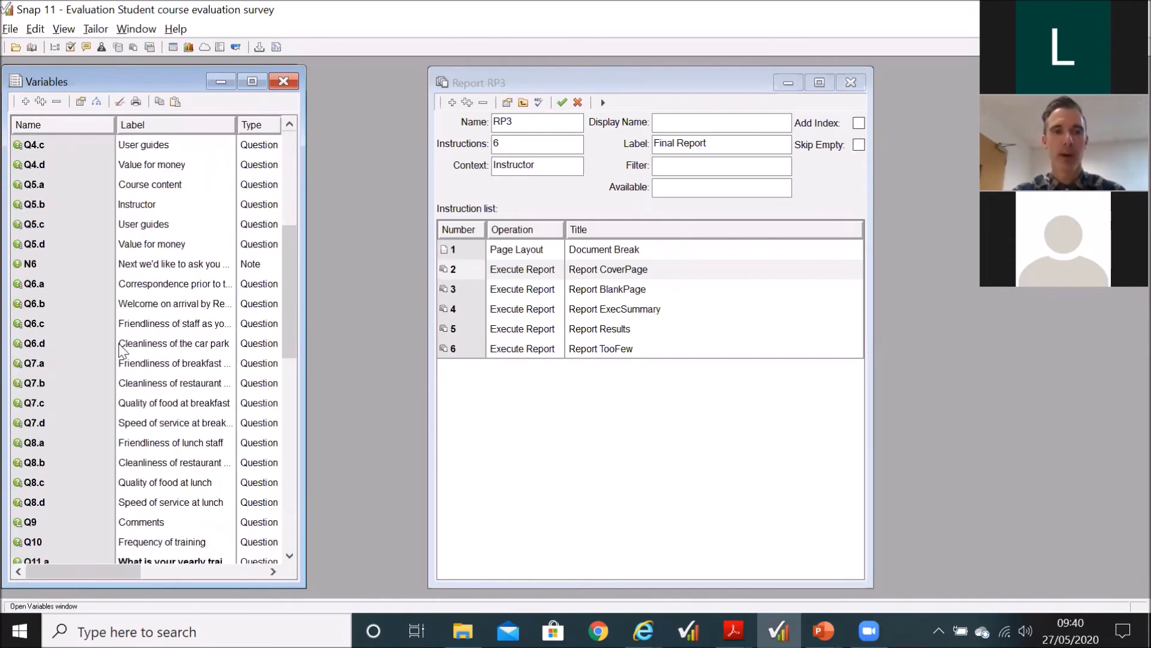
scroll(121, 348, down, 10)
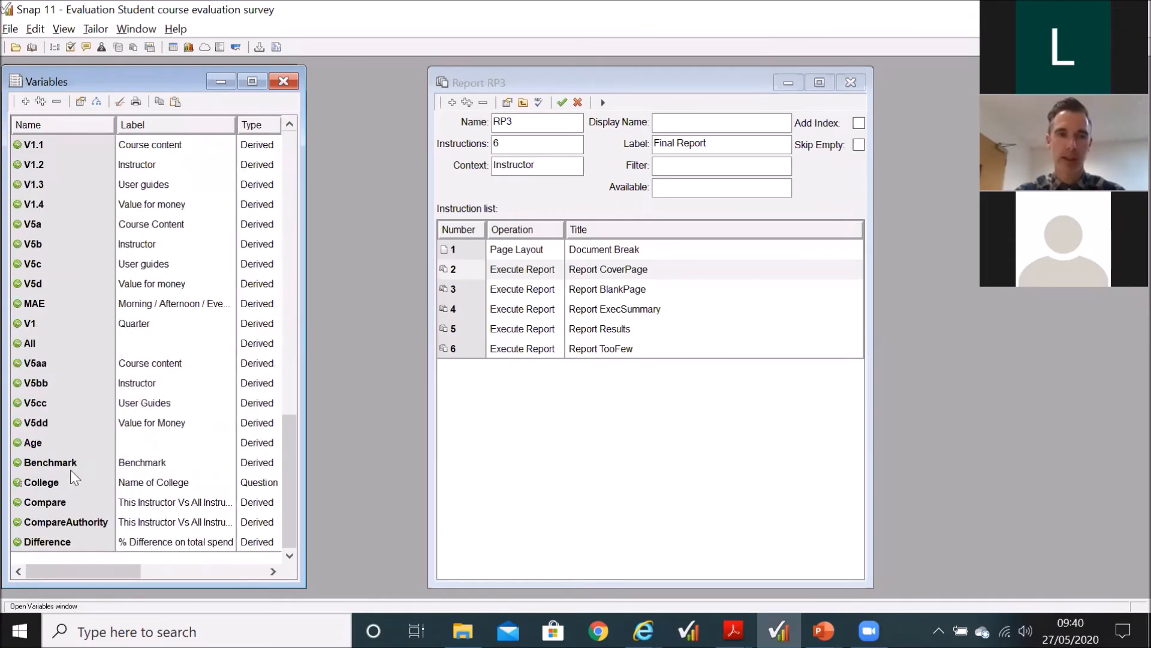
click(70, 461)
click(71, 501)
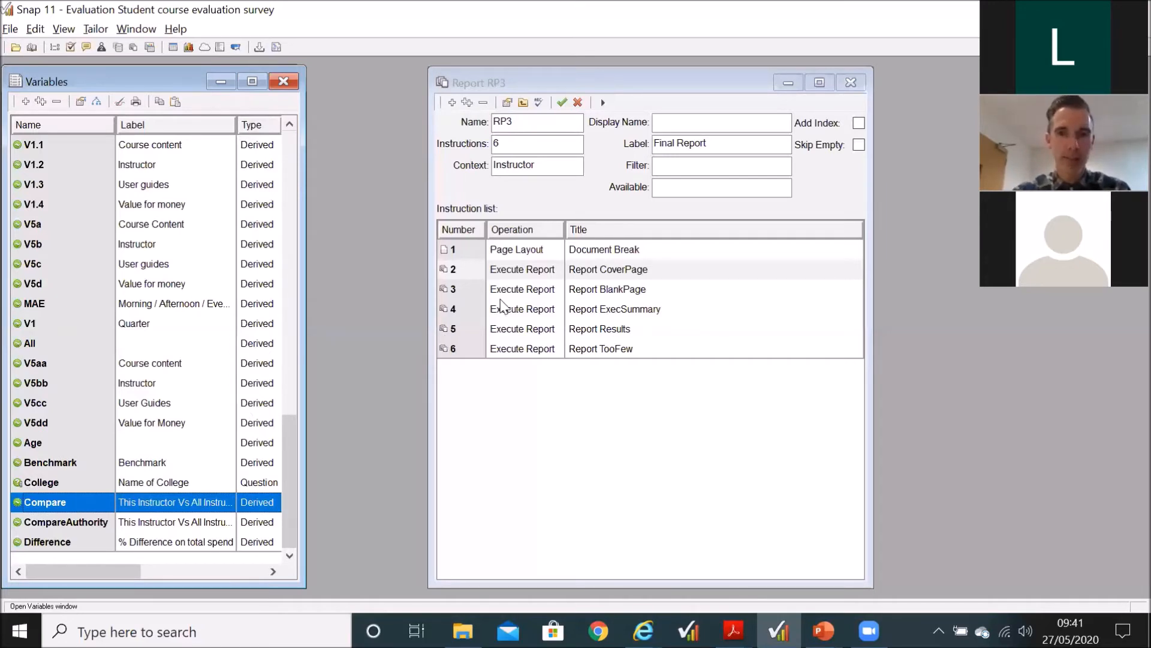
Step: Highlight RP3's name and its BlankPage, Results and TooFew instructions in turn, and close the variables list
drag(523, 124, 492, 125)
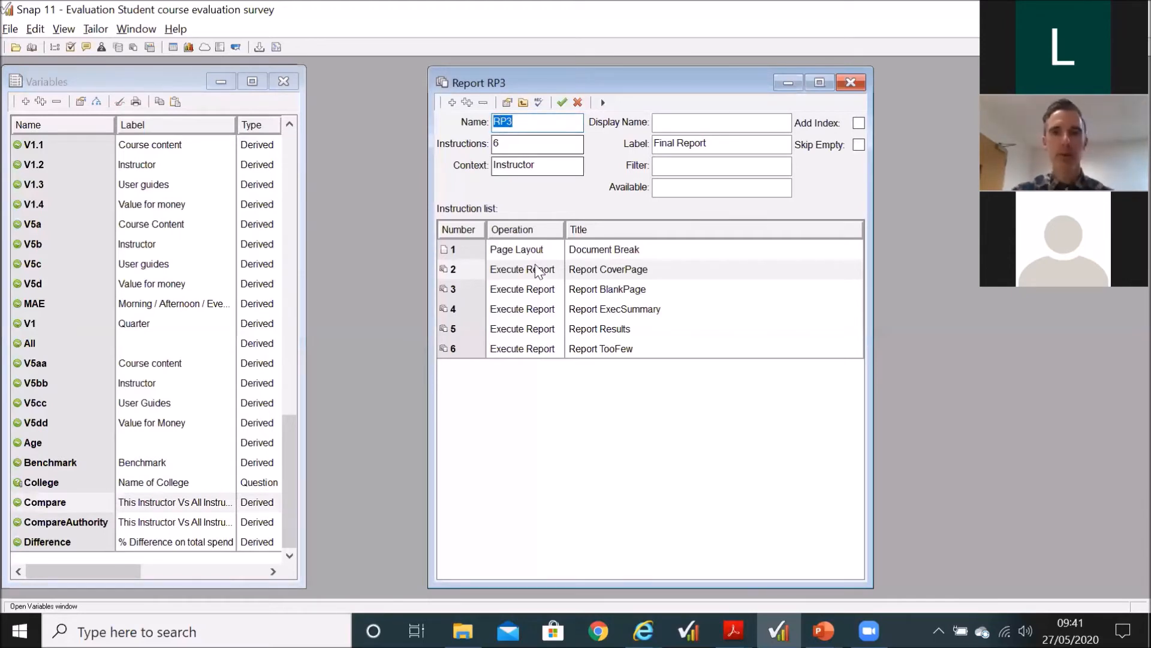
click(535, 291)
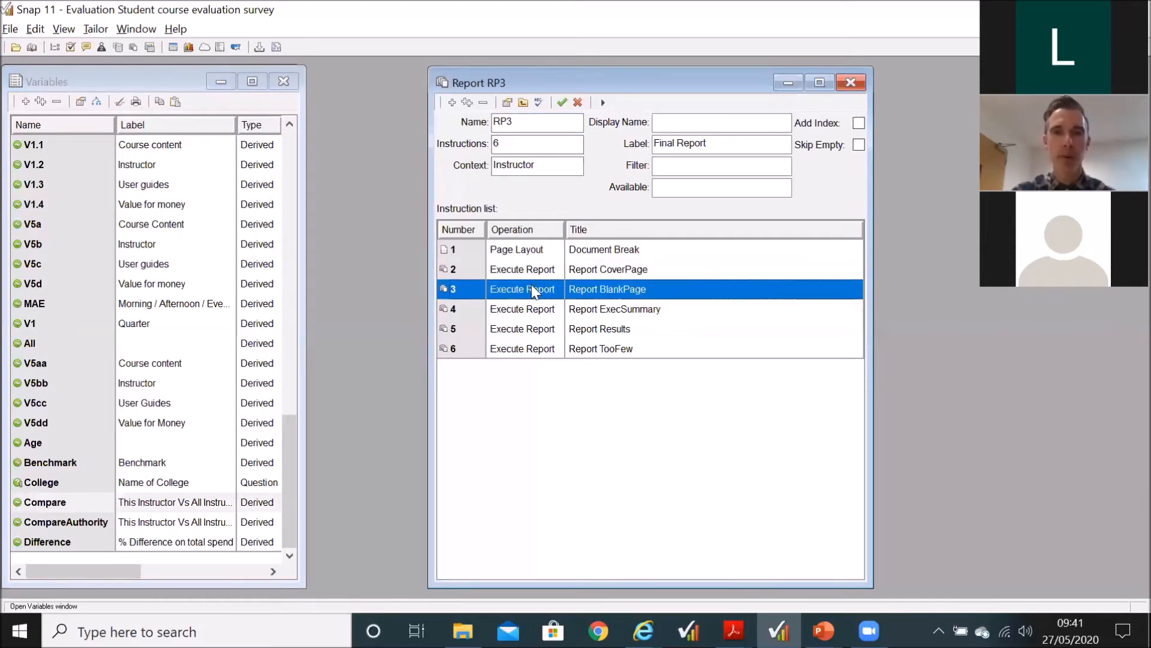
click(532, 332)
click(525, 354)
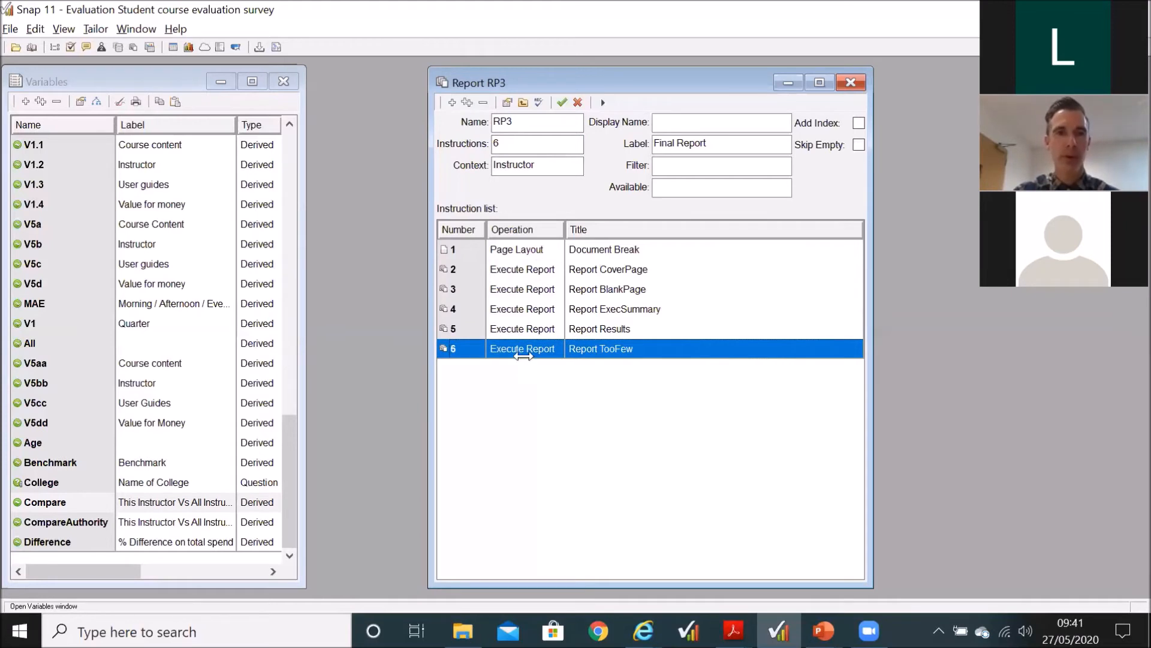
click(283, 81)
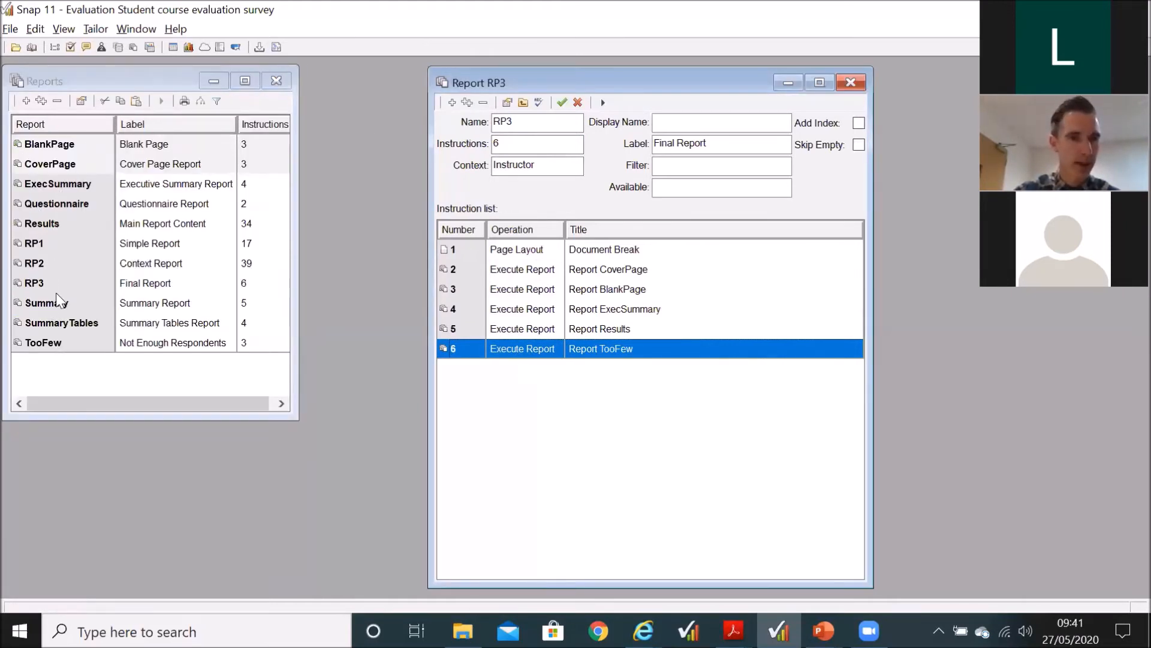
Step: Run the TooFew report as a print preview, zoom in on its page, and close the preview
click(57, 345)
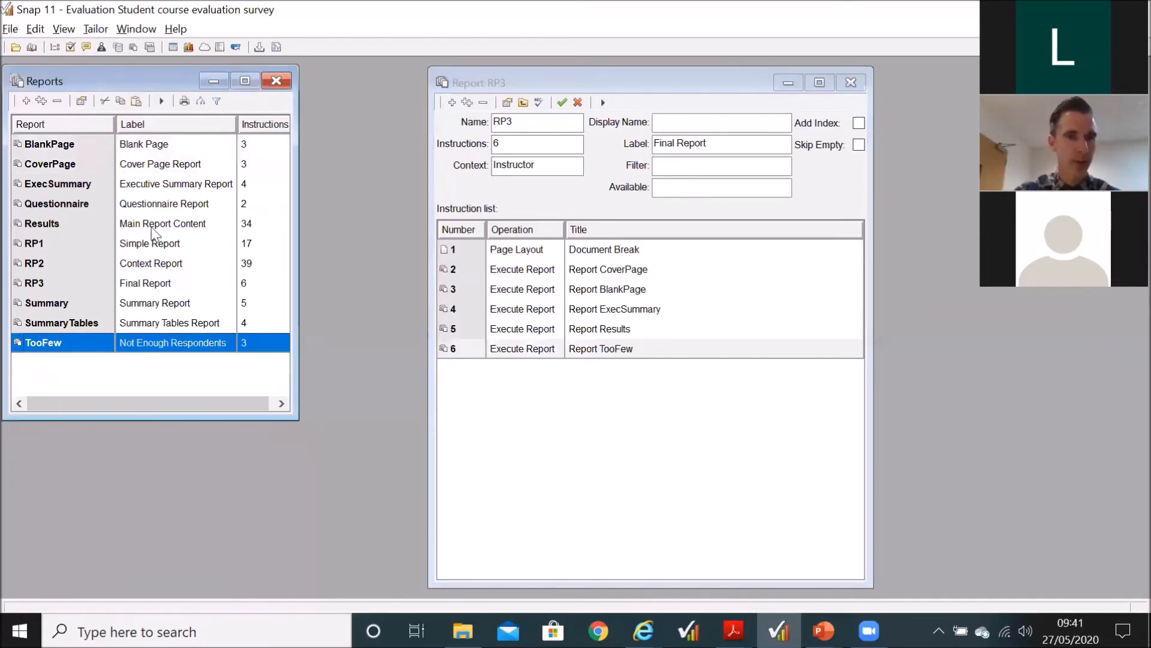
click(161, 101)
click(678, 304)
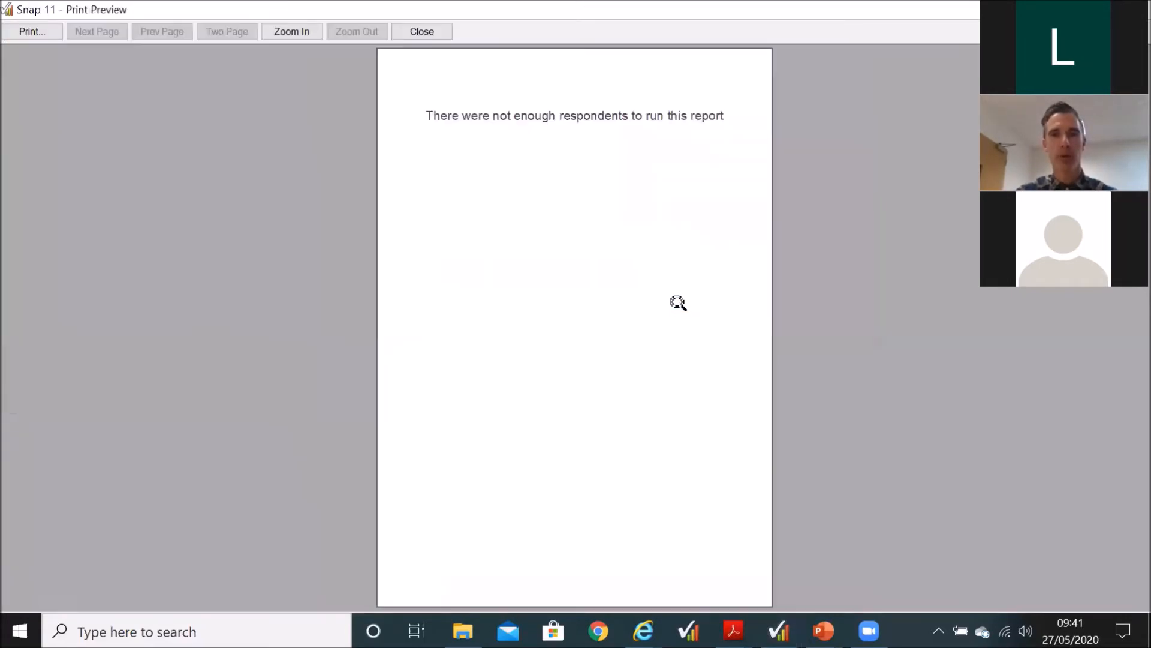
click(597, 254)
click(596, 322)
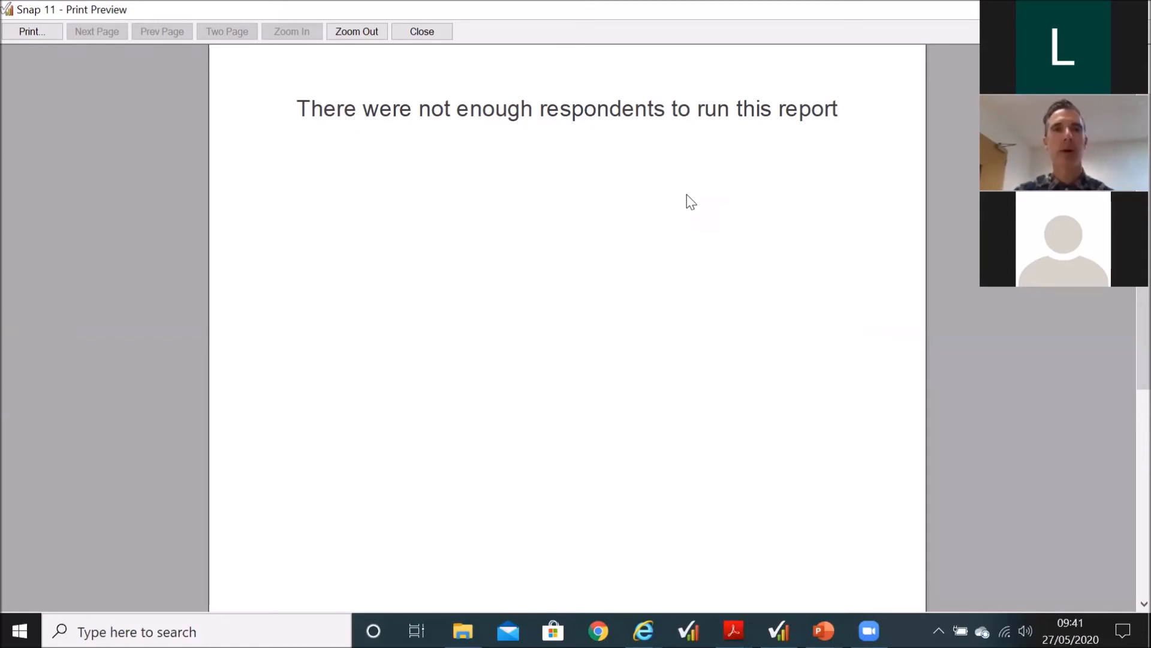
click(422, 32)
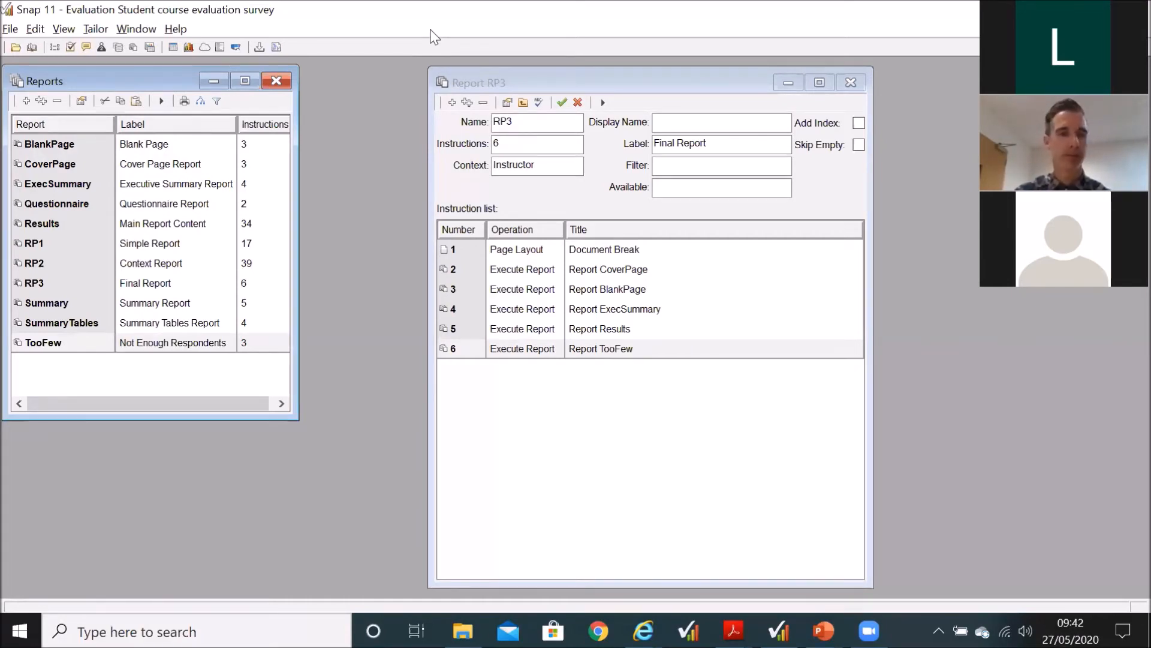
Step: Open RP3's TooFew instruction, highlight the analysis, cell reference and threshold in its N/A condition, and accept the dialog
click(632, 351)
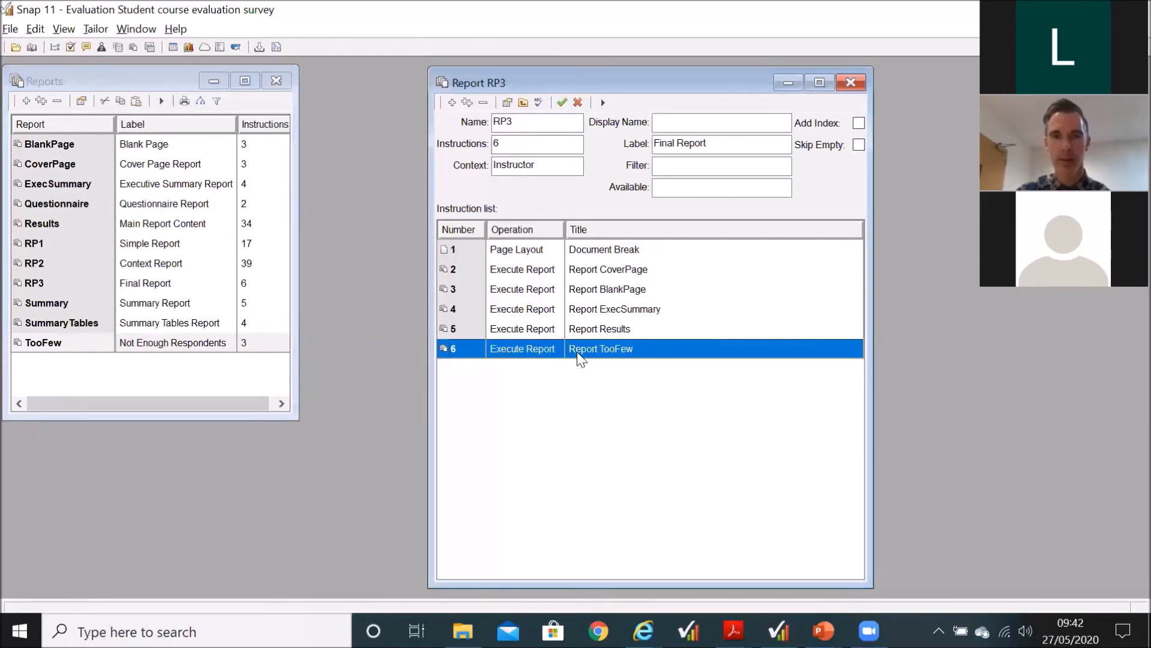
double_click(647, 354)
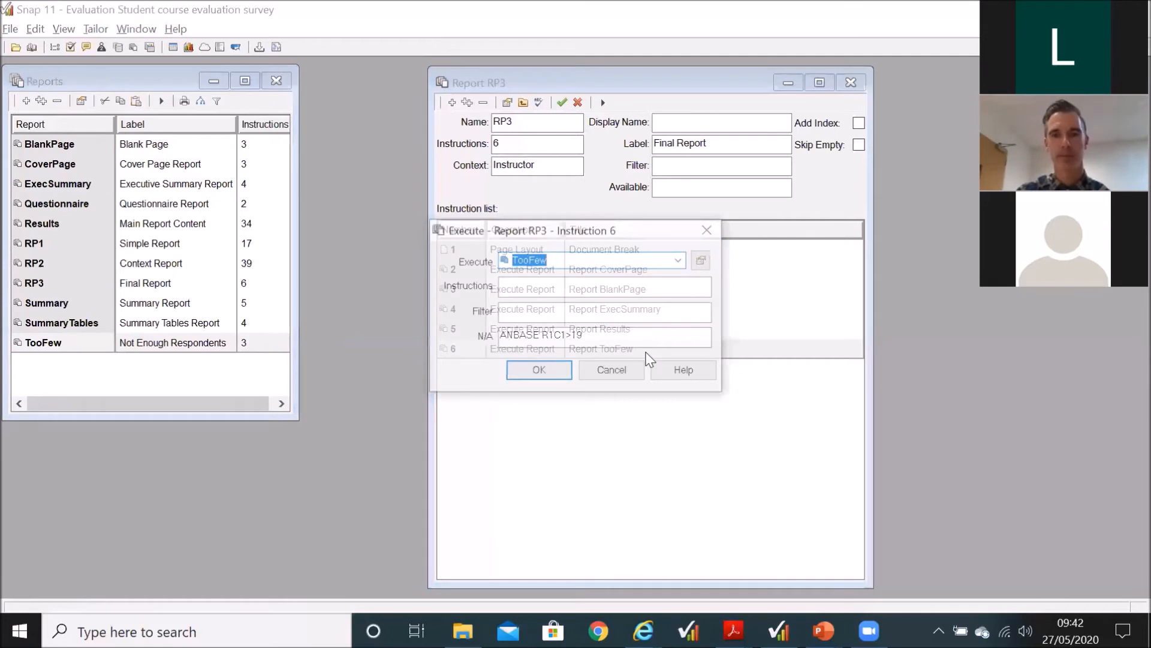
click(595, 337)
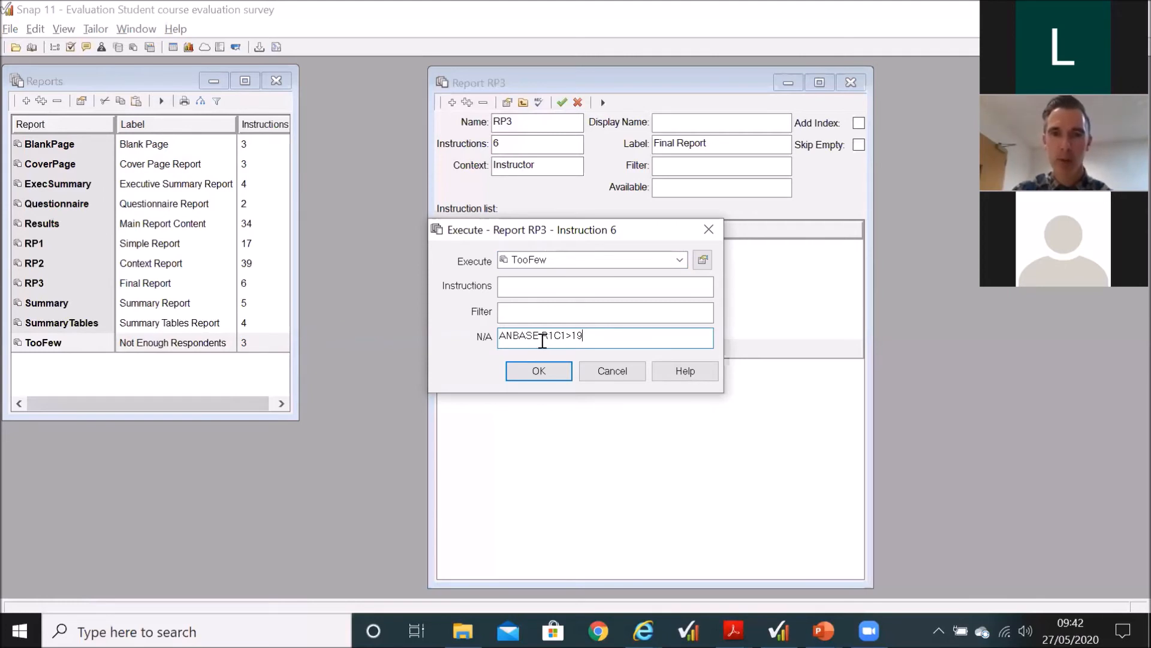
double_click(520, 336)
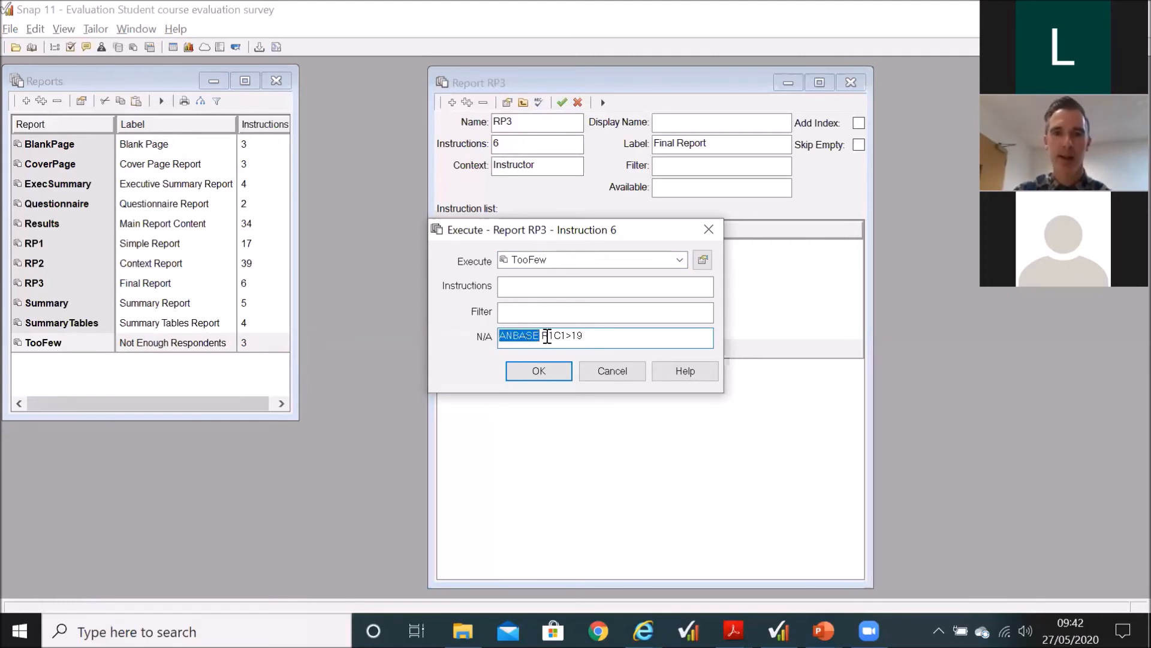
drag(542, 337, 562, 336)
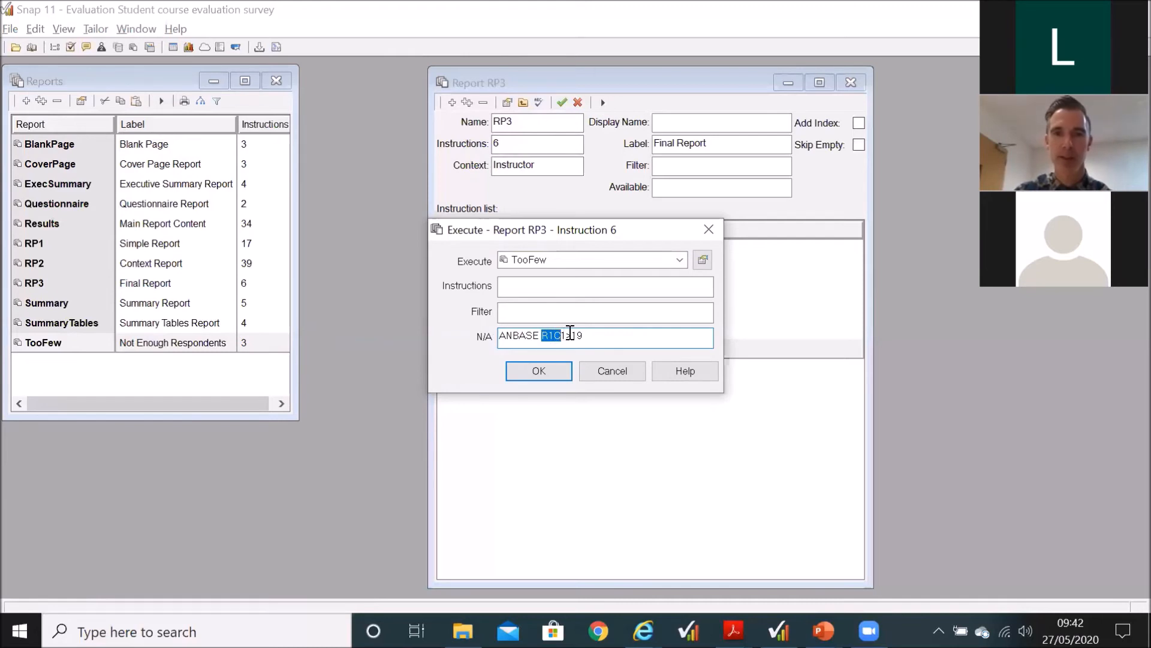
click(569, 333)
double_click(585, 334)
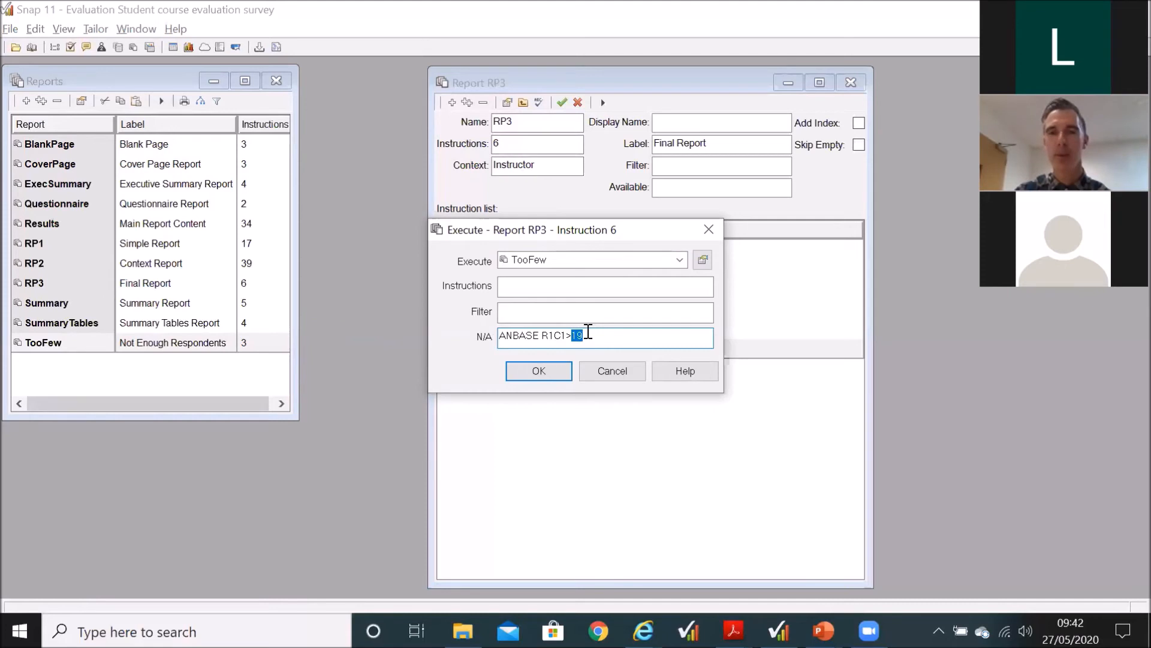
drag(595, 335, 493, 338)
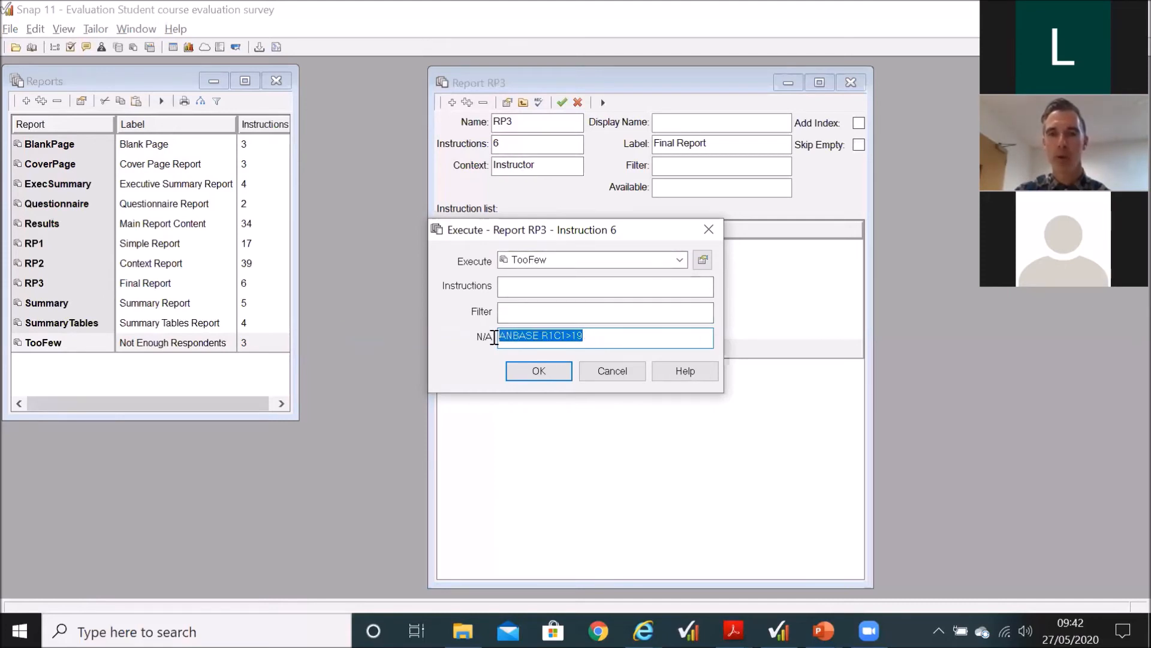
click(539, 371)
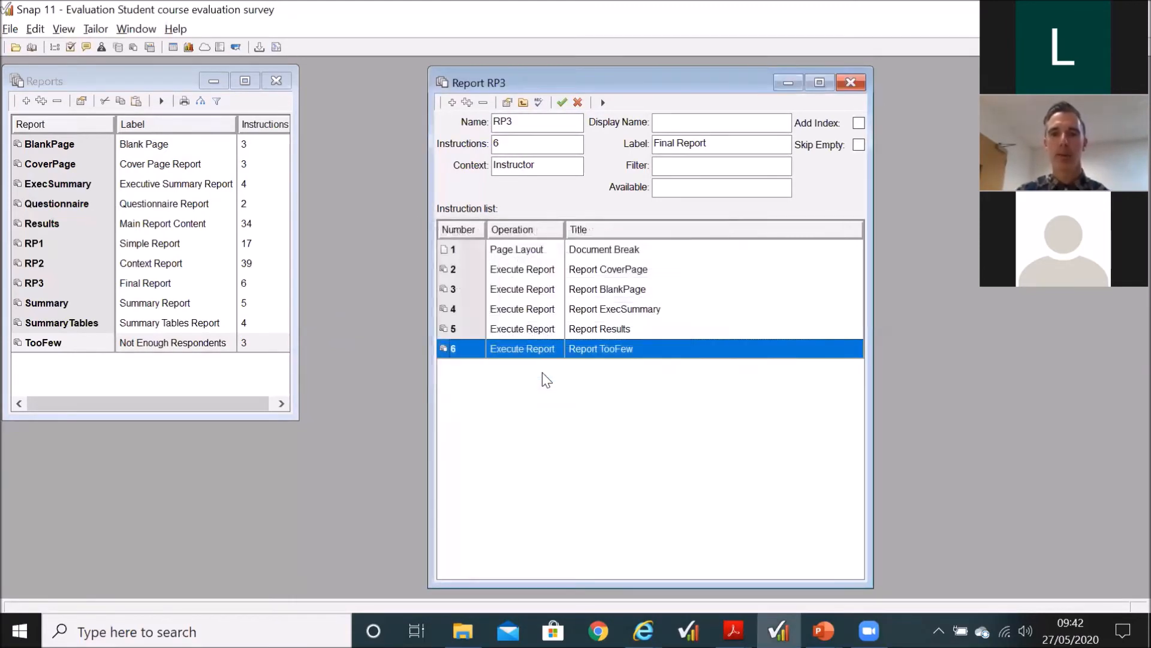
Step: Open RP3's Results instruction, highlight its whole N/A condition, and accept the dialog
double_click(596, 328)
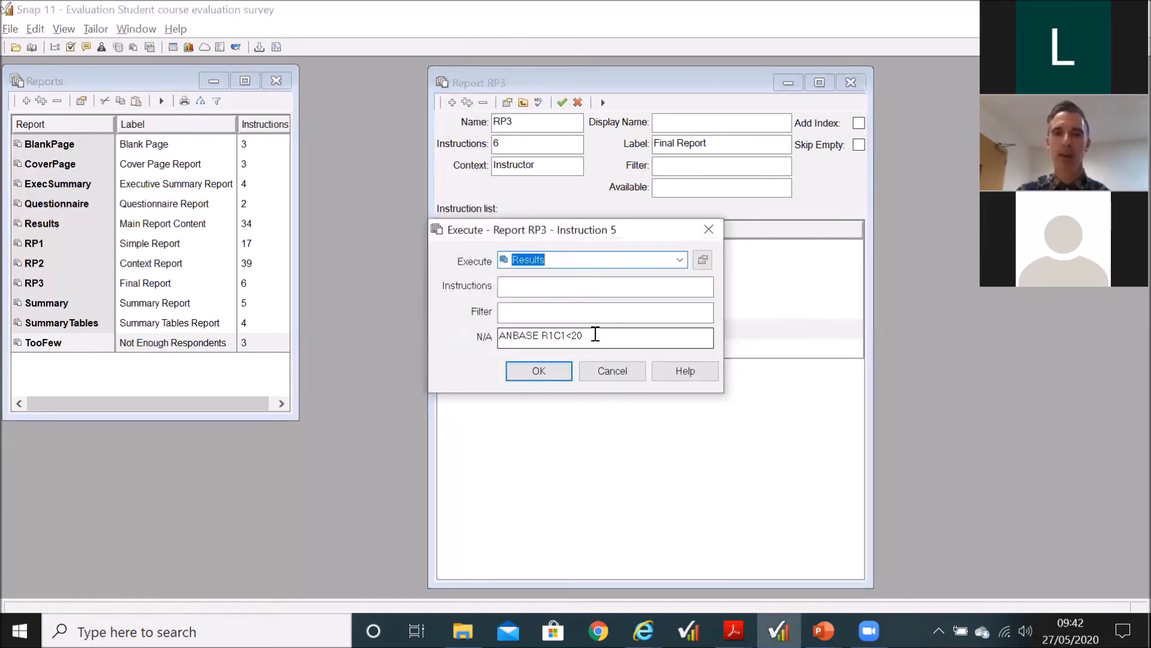
drag(588, 337, 458, 345)
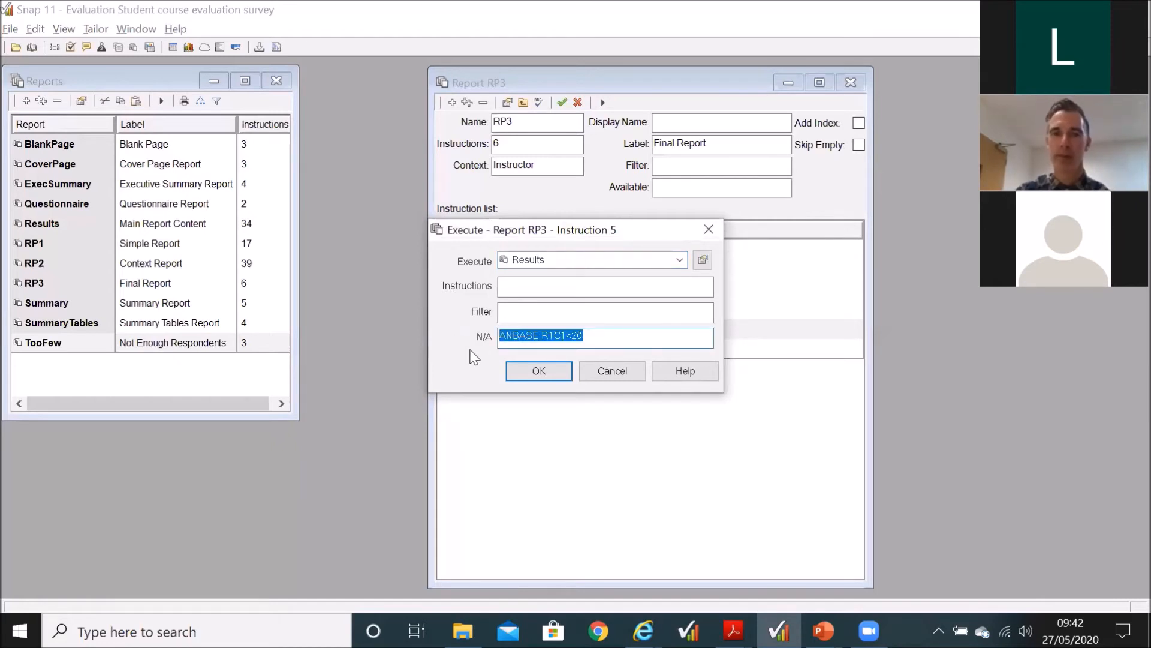
click(537, 369)
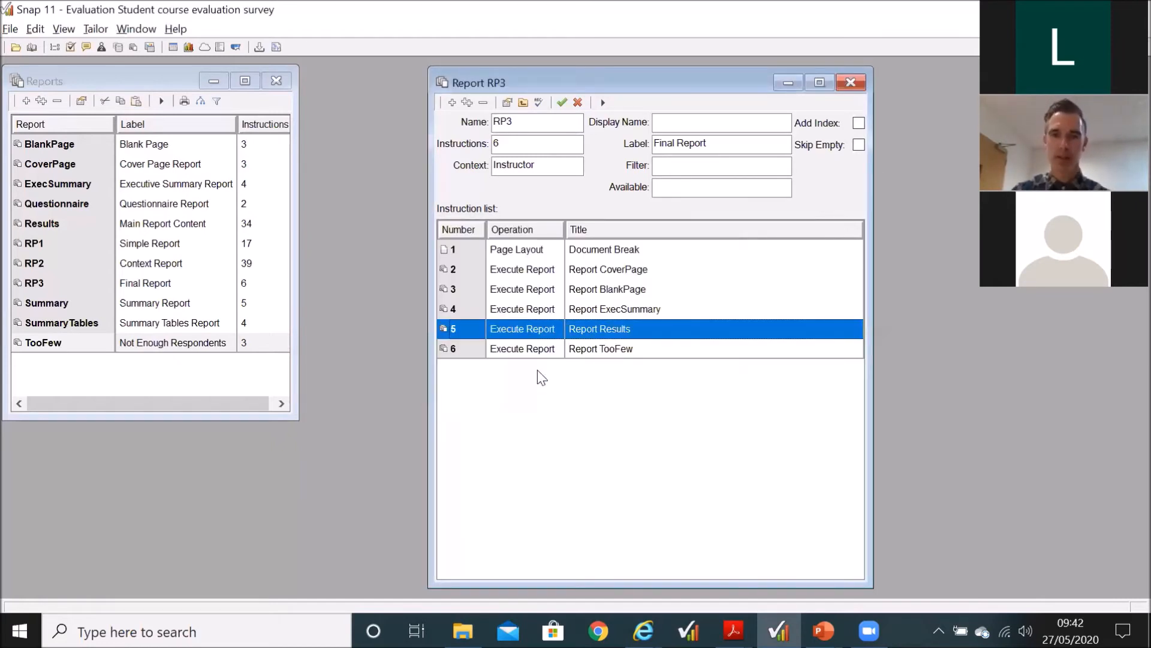
Step: Highlight RP3's instructions from CoverPage to Results as a group, and single out TooFew, CoverPage and BlankPage in the list
click(579, 271)
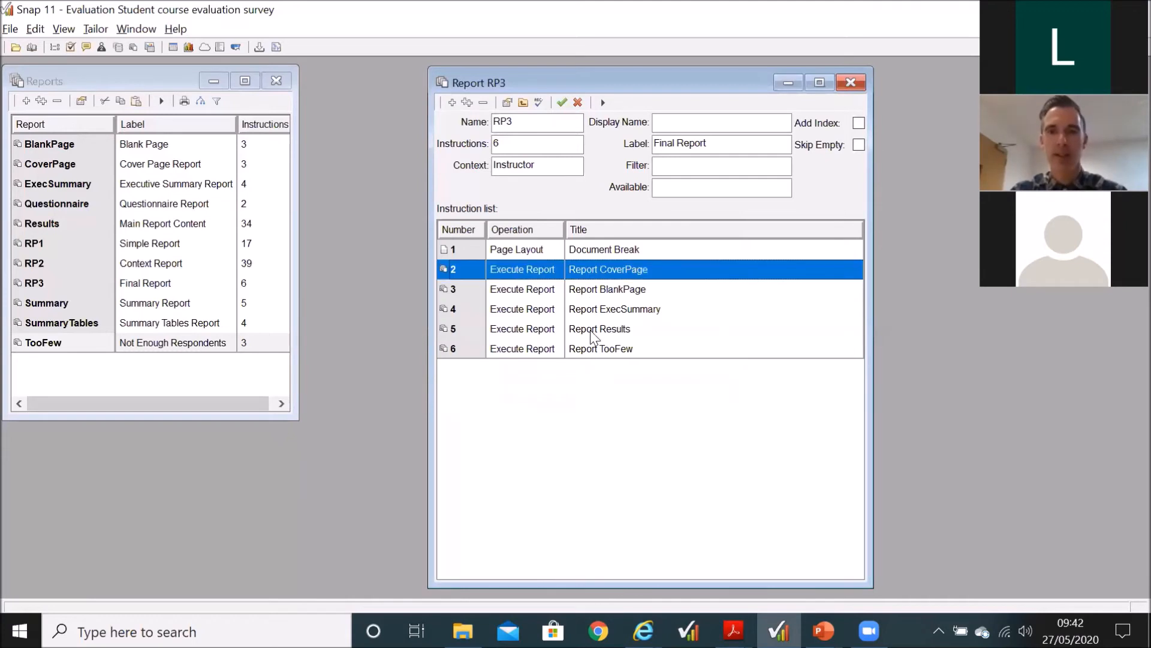
shift+click(590, 329)
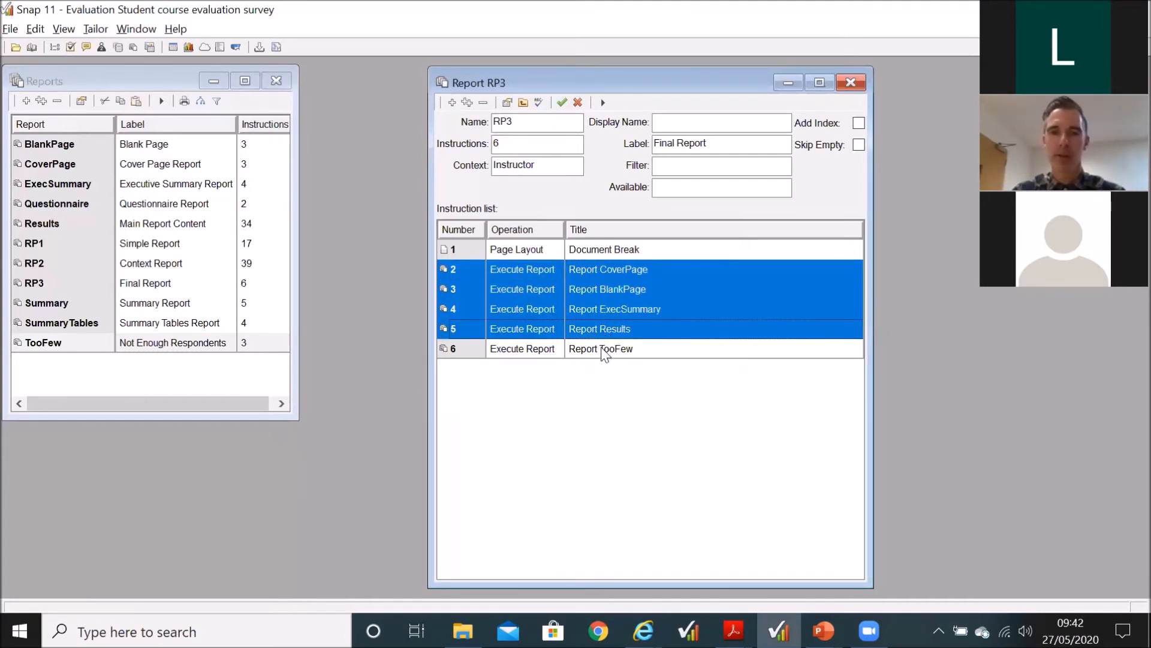
click(602, 351)
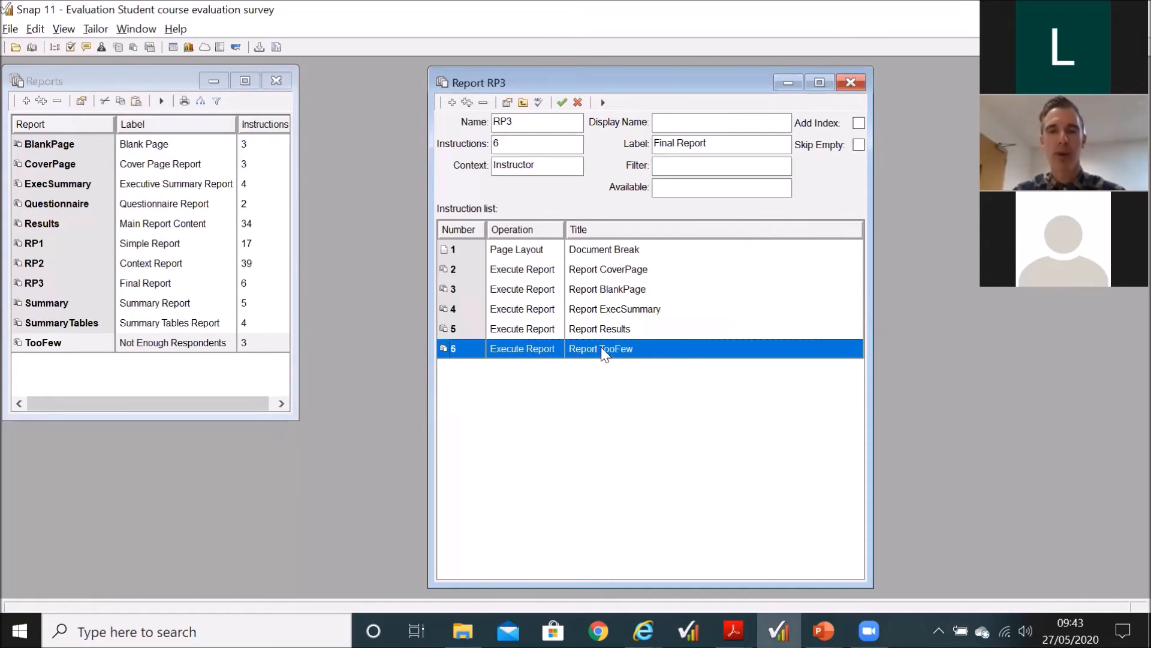
click(621, 271)
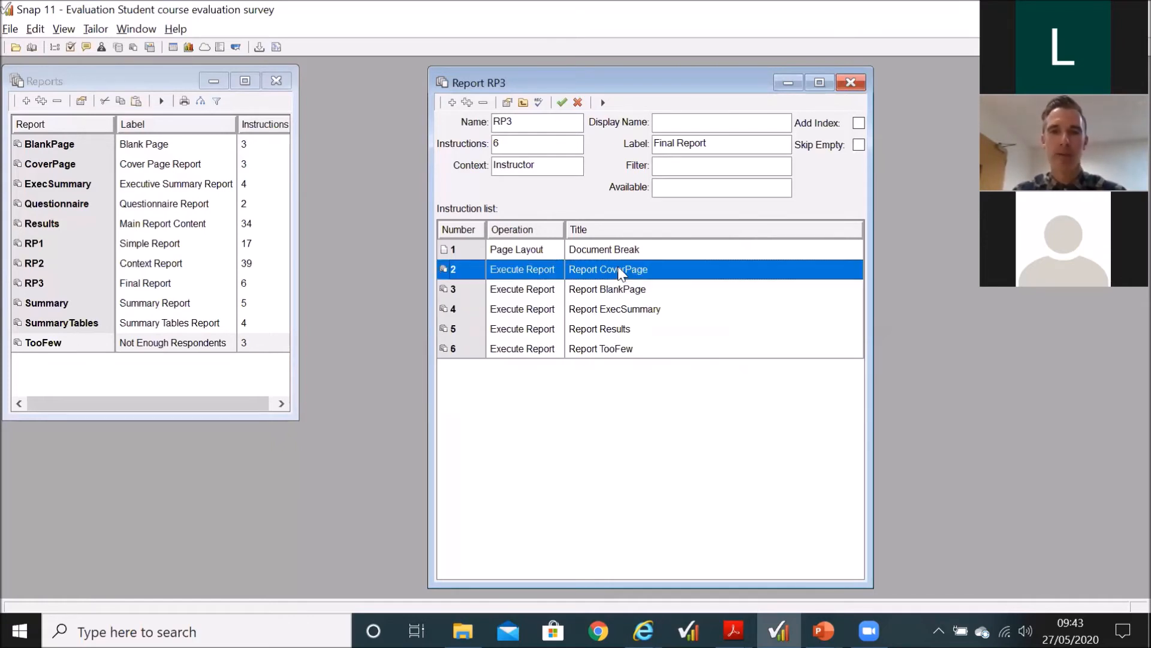
click(615, 352)
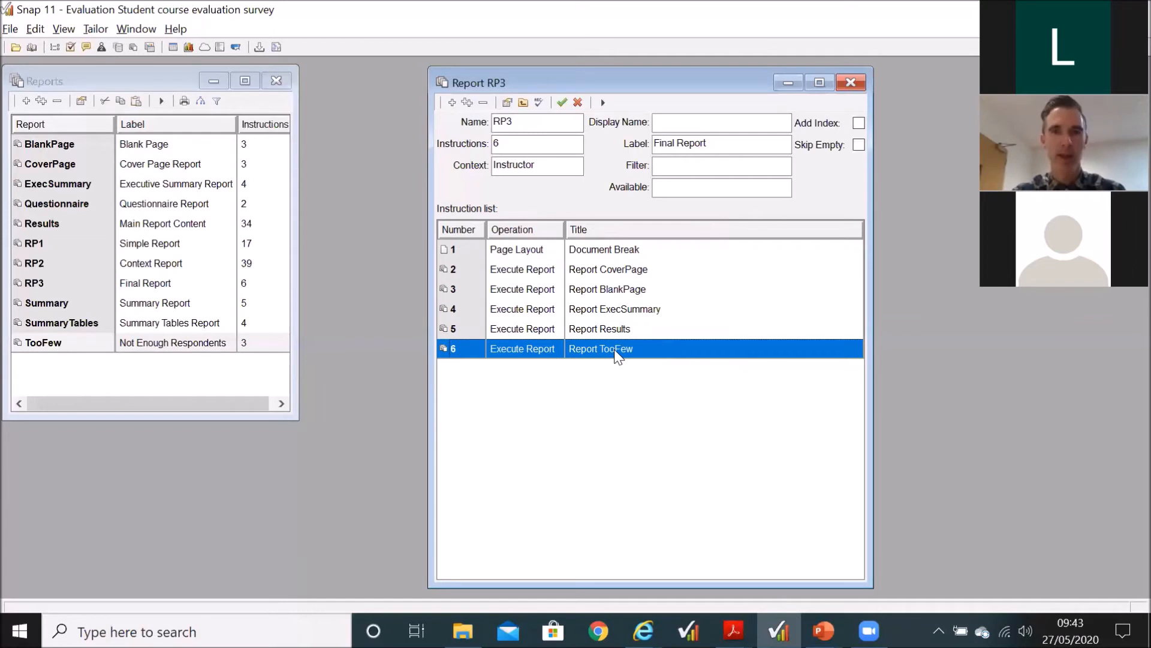
click(616, 292)
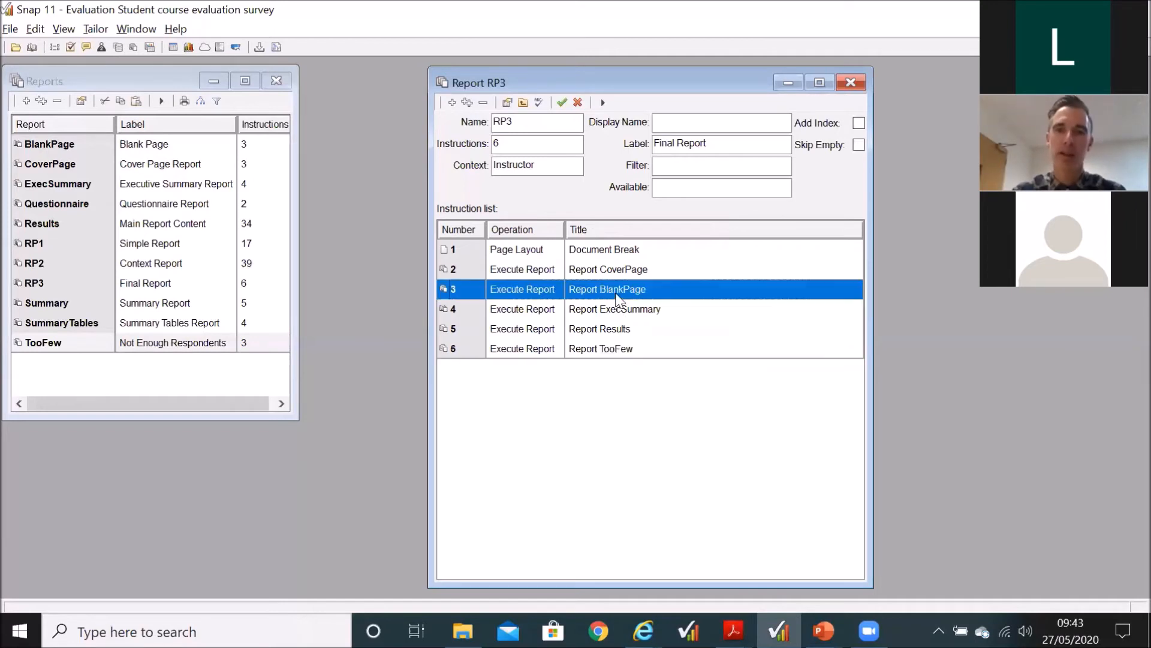
Step: Single out Results and TooFew in RP3, open the TooFew instruction to check its N/A condition, accept it and save the report
click(610, 328)
click(603, 352)
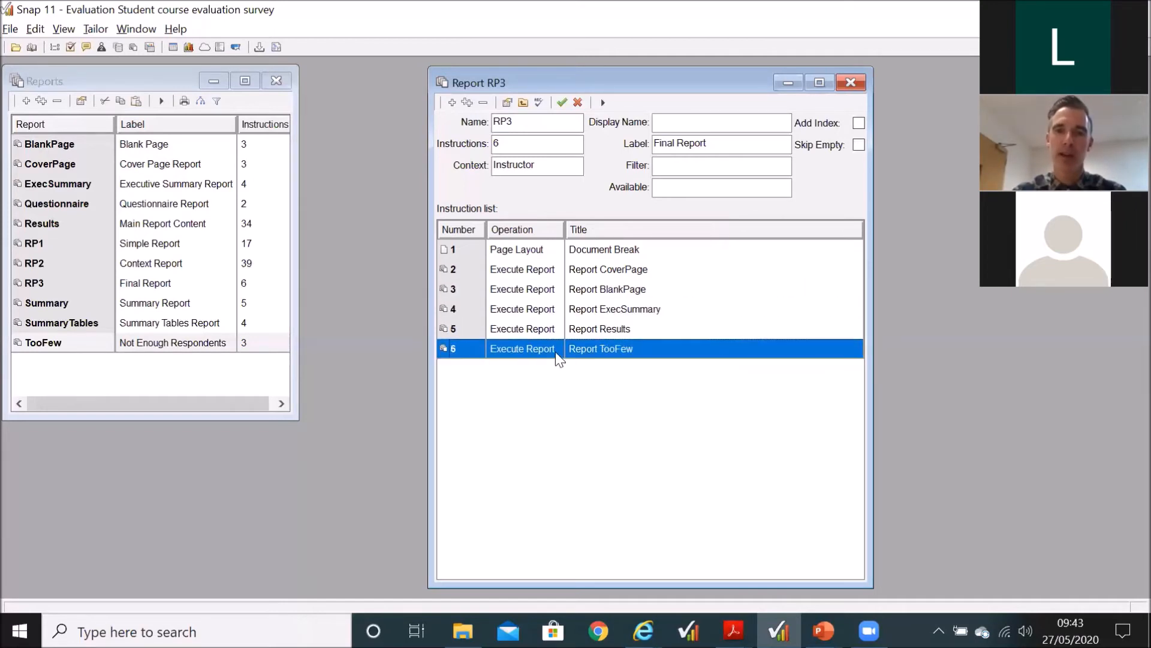
double_click(608, 352)
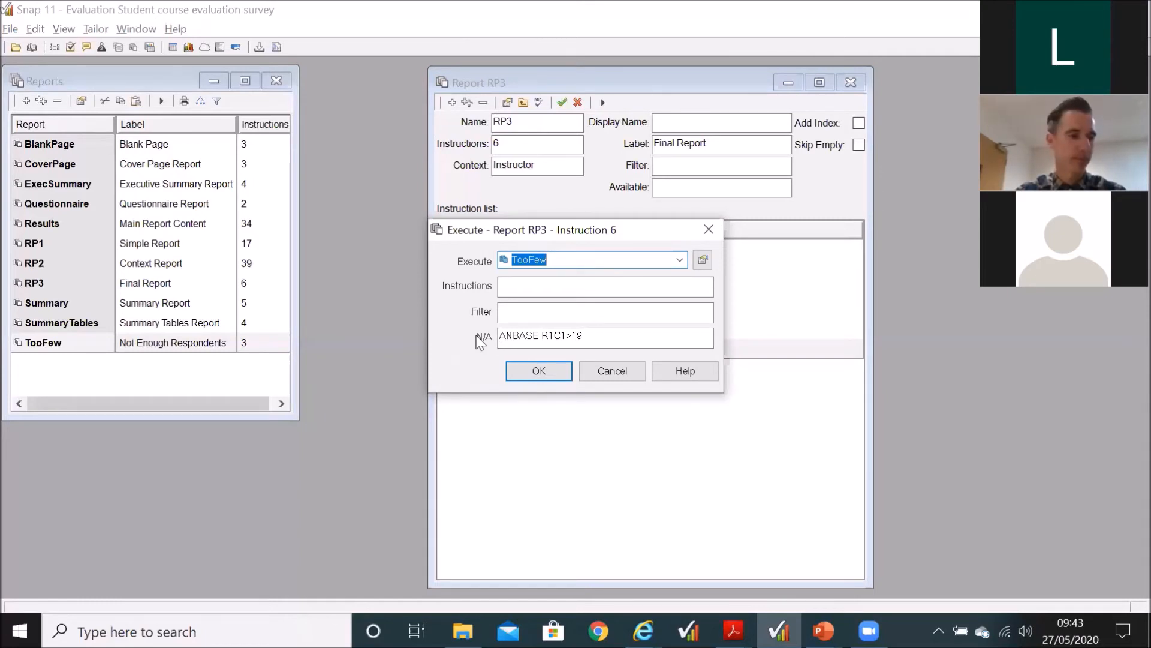
click(539, 371)
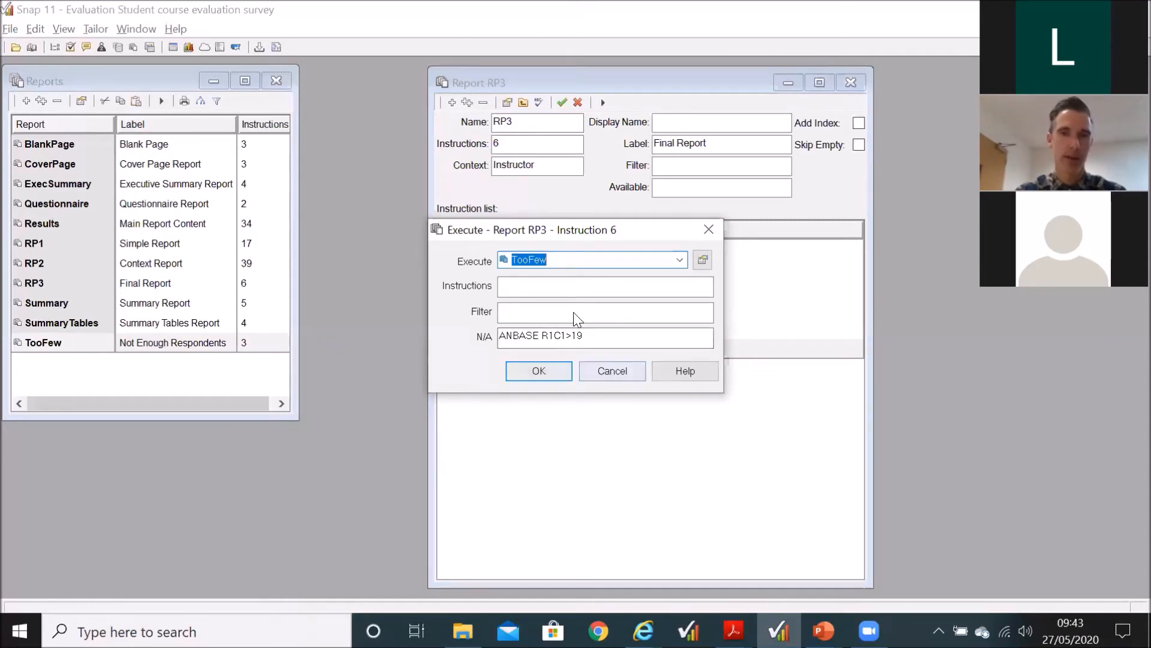
click(560, 103)
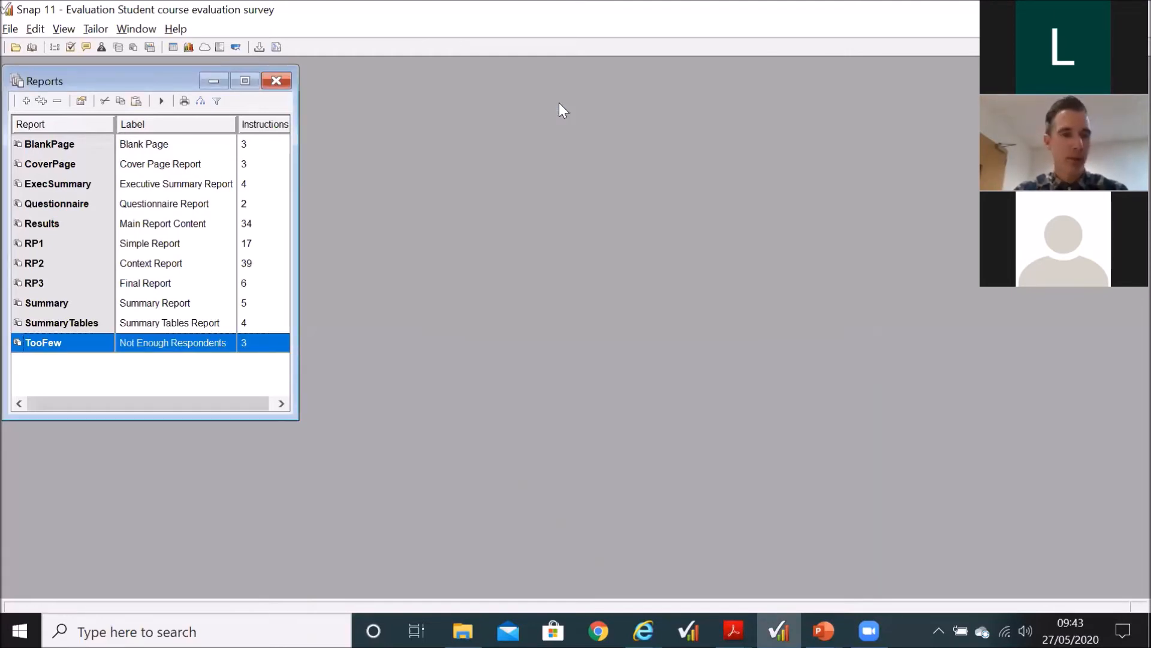
Step: Open report RP2, run it as a print preview, zoom in on the instructor comparison page down to the average score text, and close the preview
double_click(156, 263)
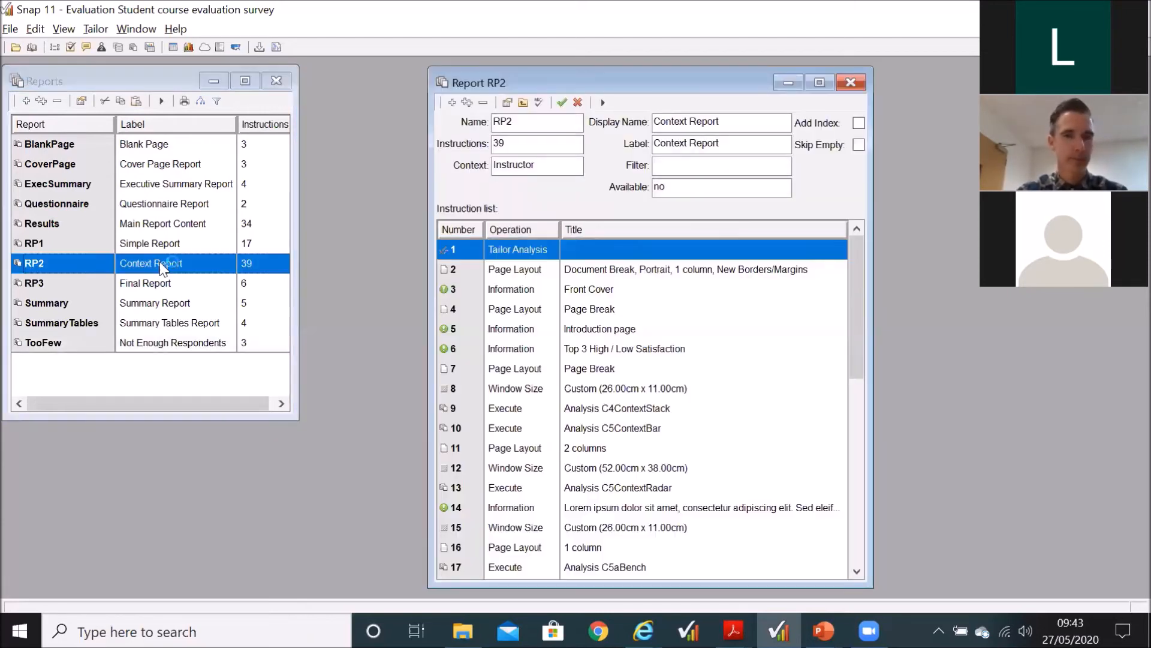
drag(849, 252, 848, 458)
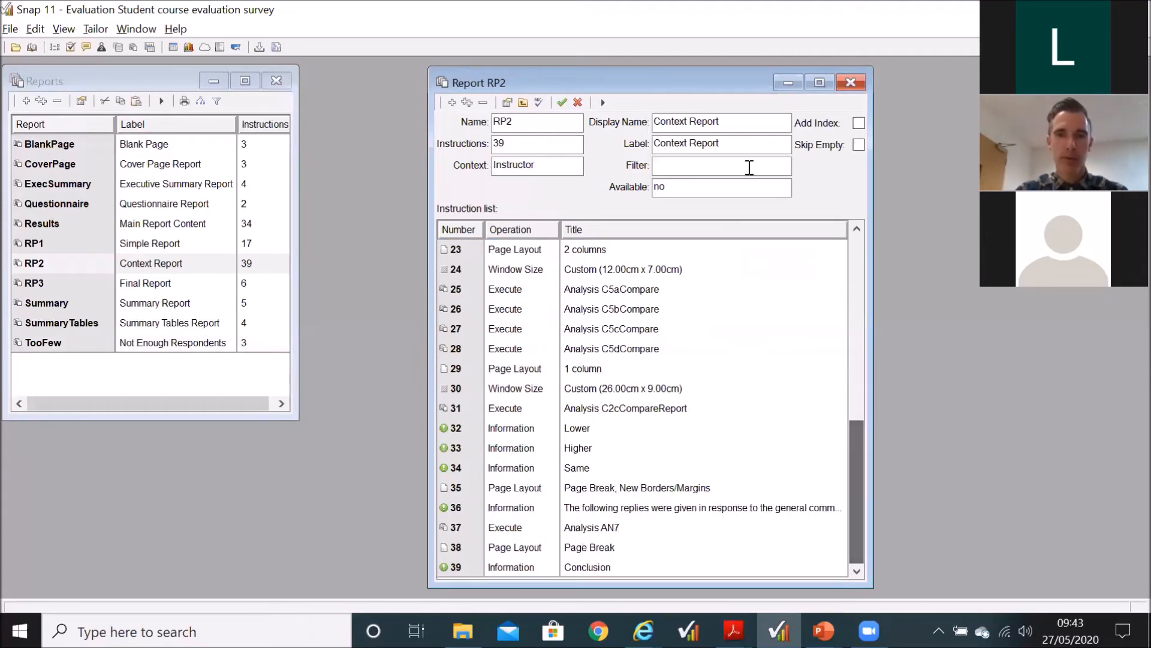
click(602, 102)
click(696, 306)
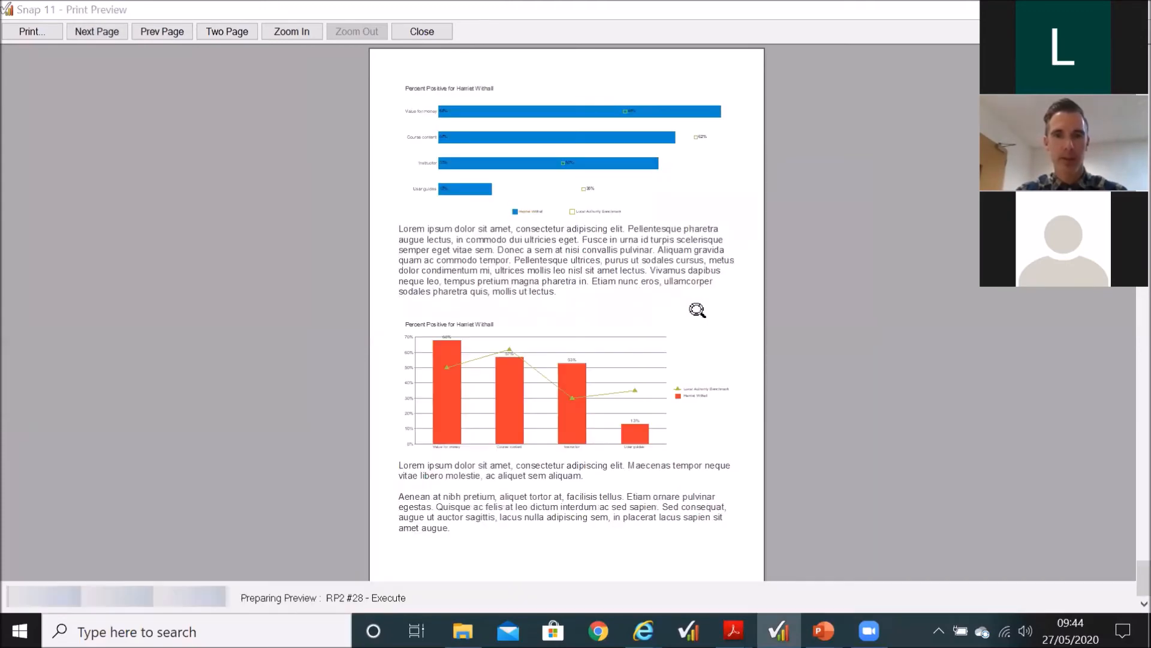
click(681, 356)
click(681, 381)
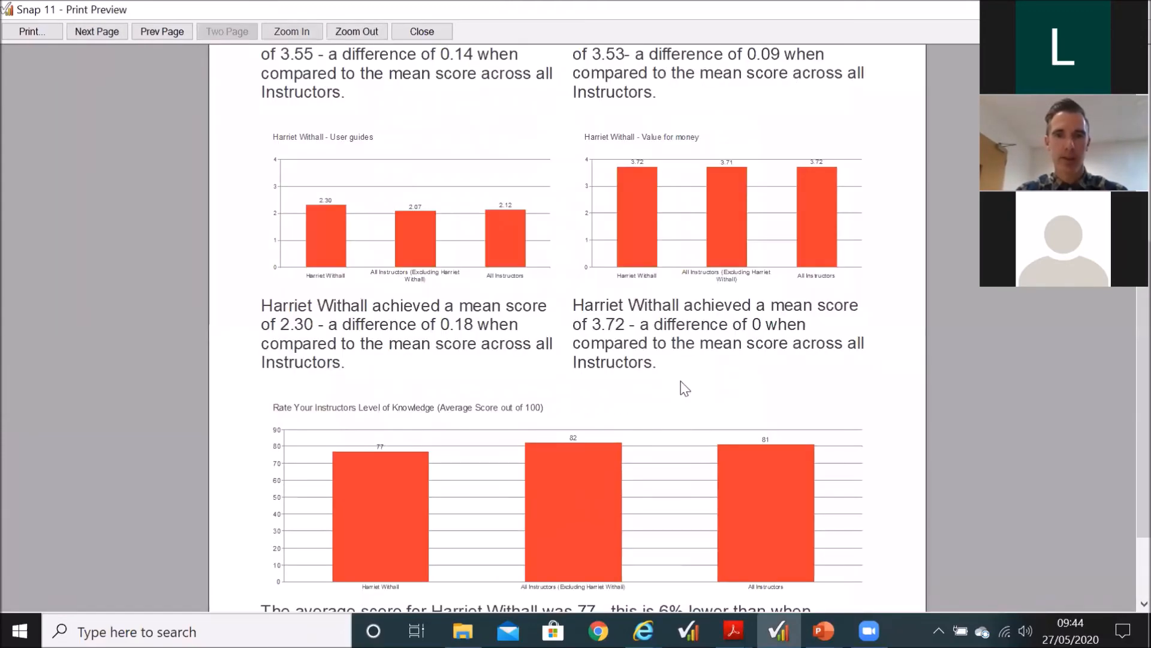
scroll(682, 380, down, 2)
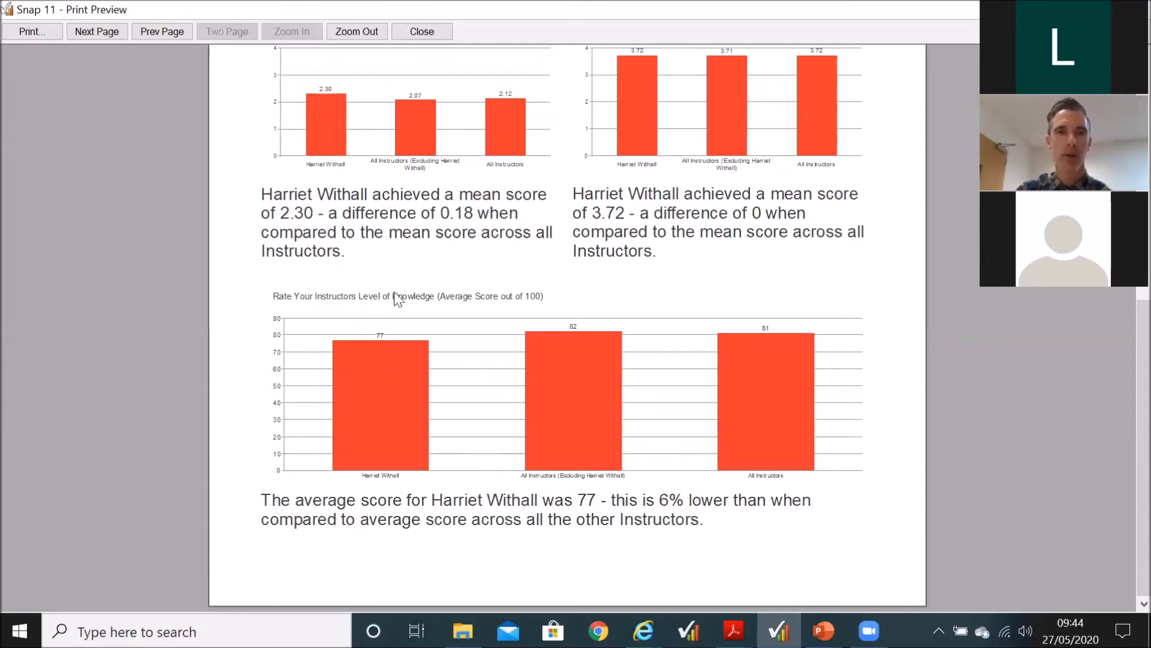
click(411, 33)
Step: Single out RP2's Lower, Higher and Same instructions, open Lower, and highlight its Instructor@context variable and the "lower than when" wording
click(577, 430)
click(579, 451)
click(582, 471)
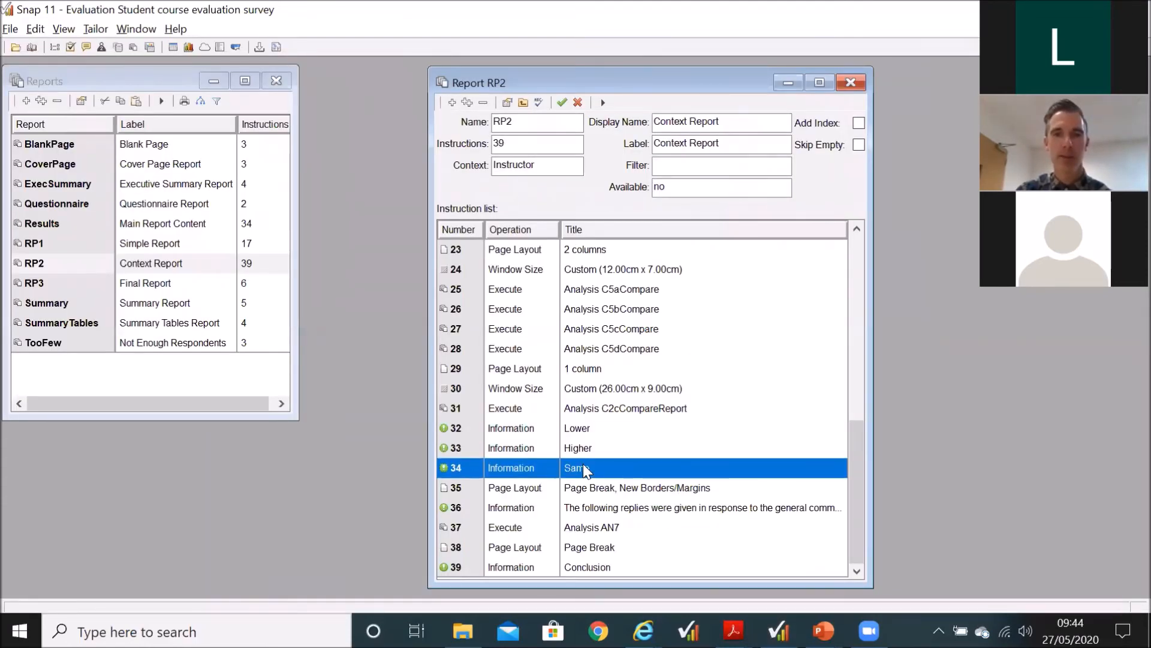
double_click(603, 430)
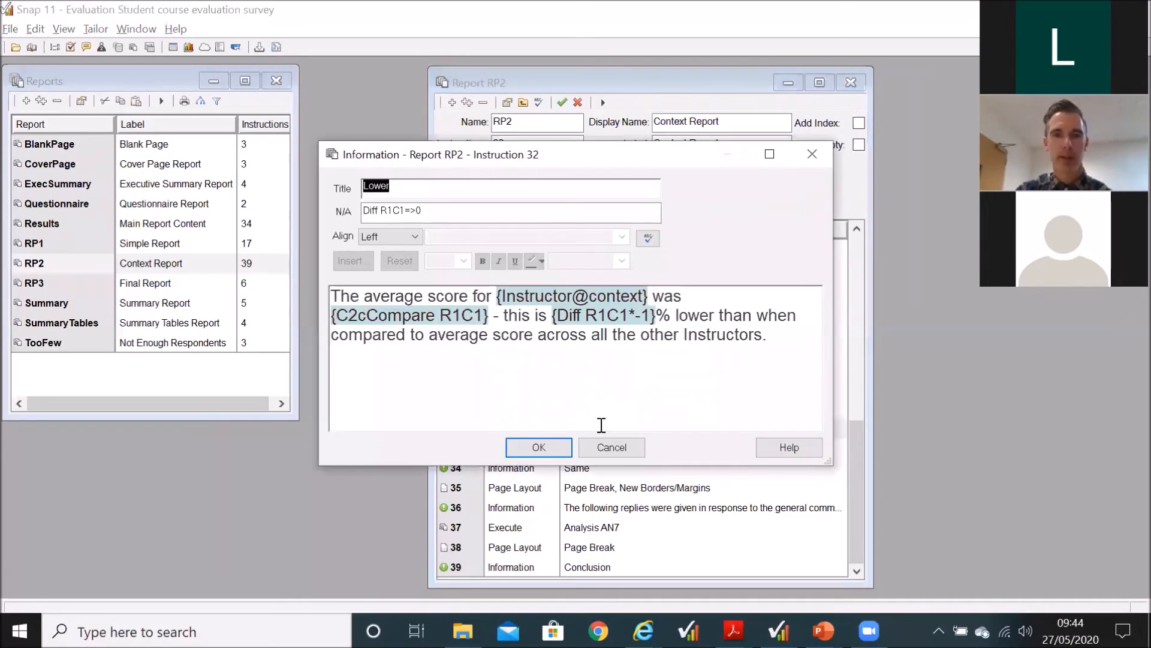
click(515, 303)
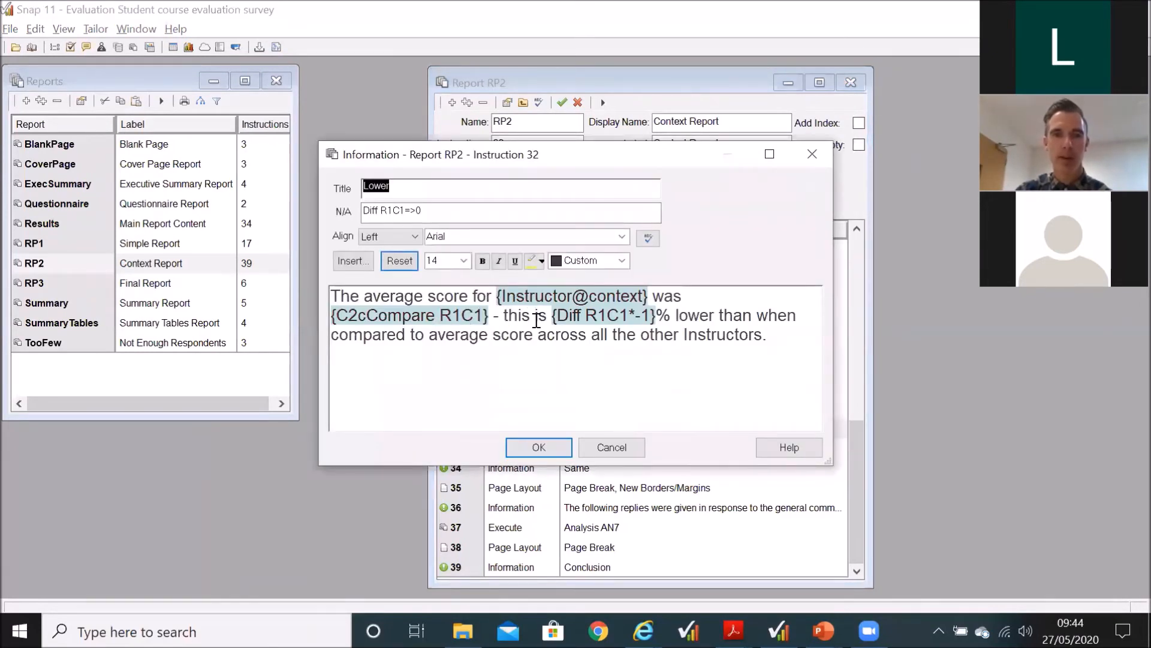
click(596, 296)
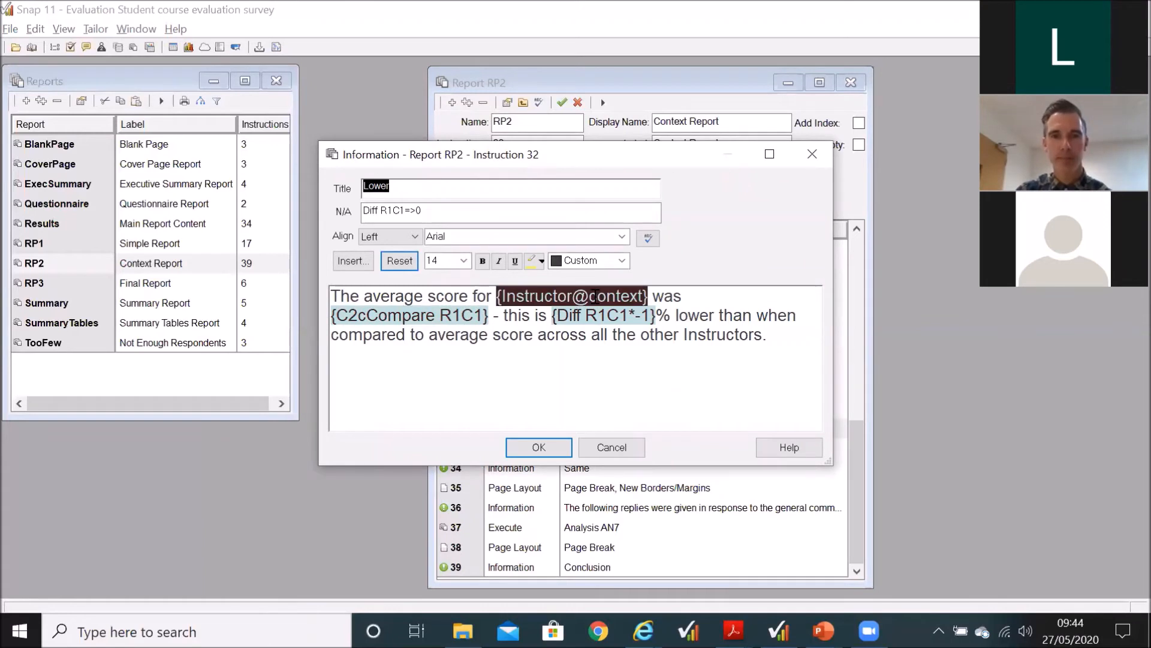
drag(676, 314, 778, 315)
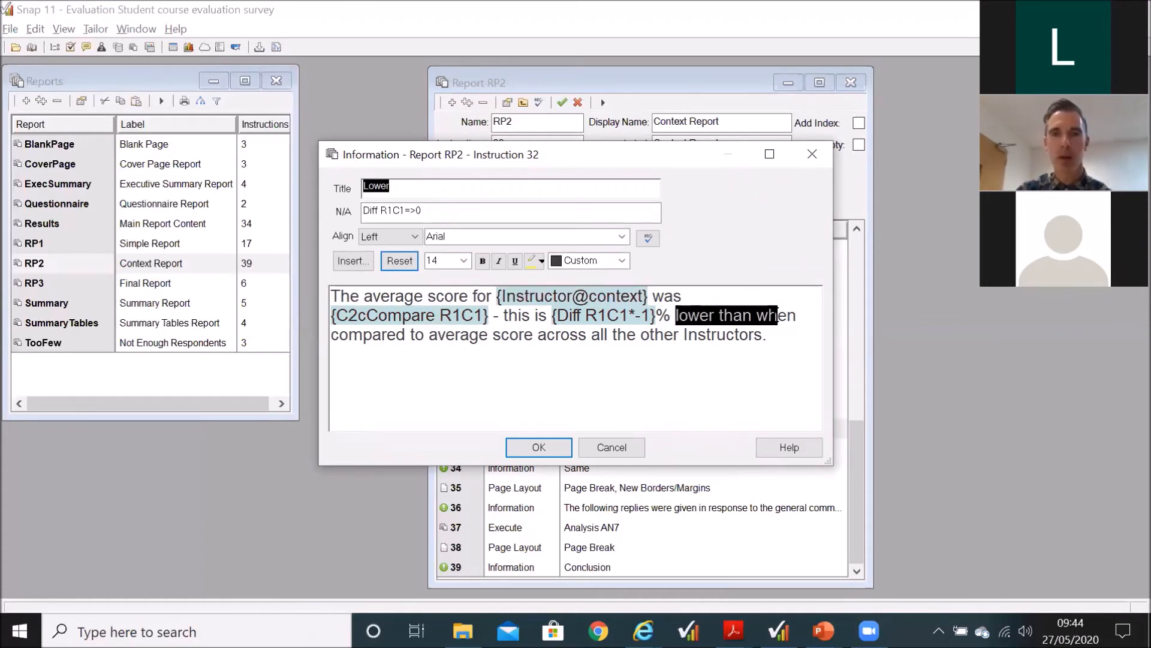
Step: Highlight the Lower instruction's whole N/A condition and its Diff analysis reference, and dismiss the dialog without changes
click(429, 209)
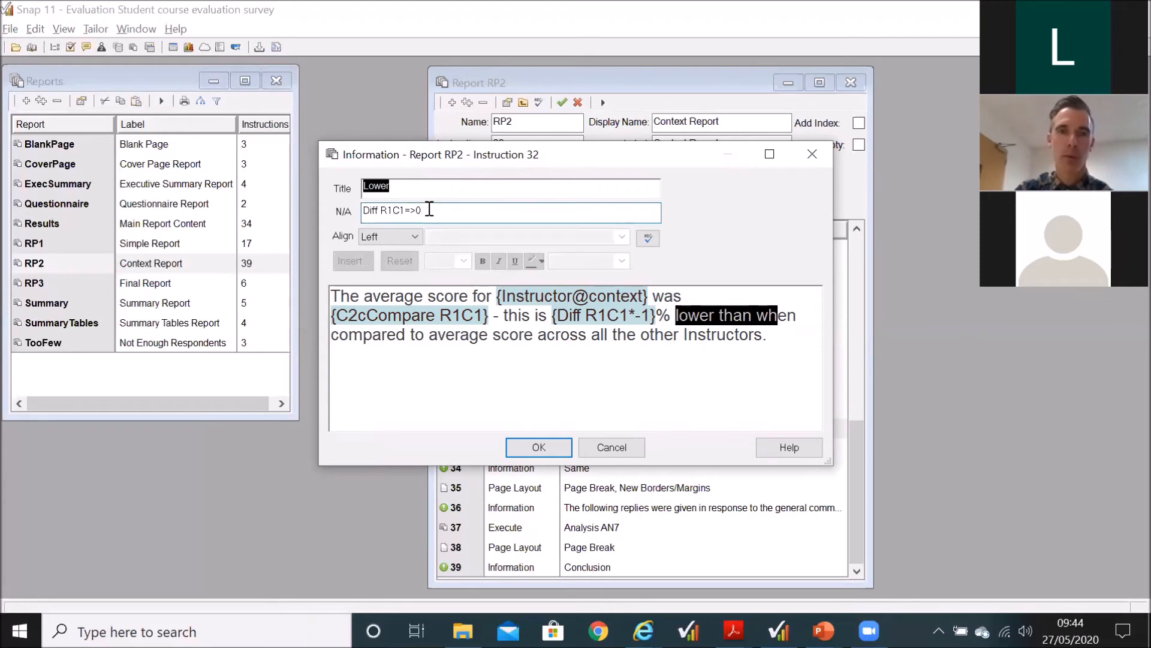
drag(430, 209, 354, 215)
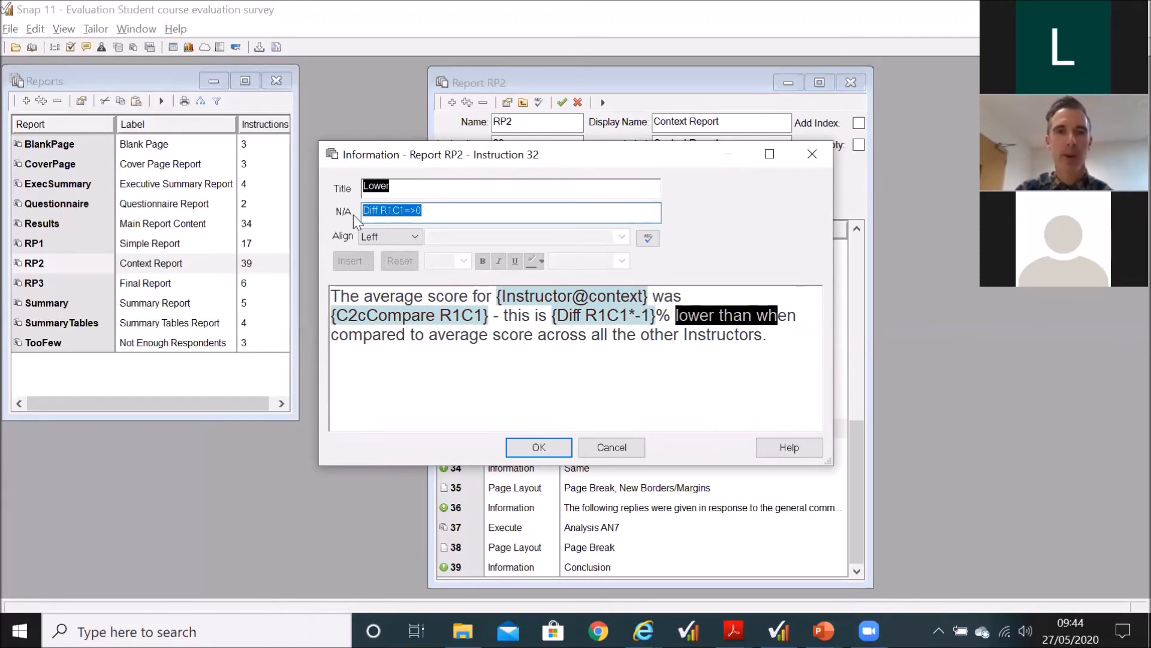
click(431, 215)
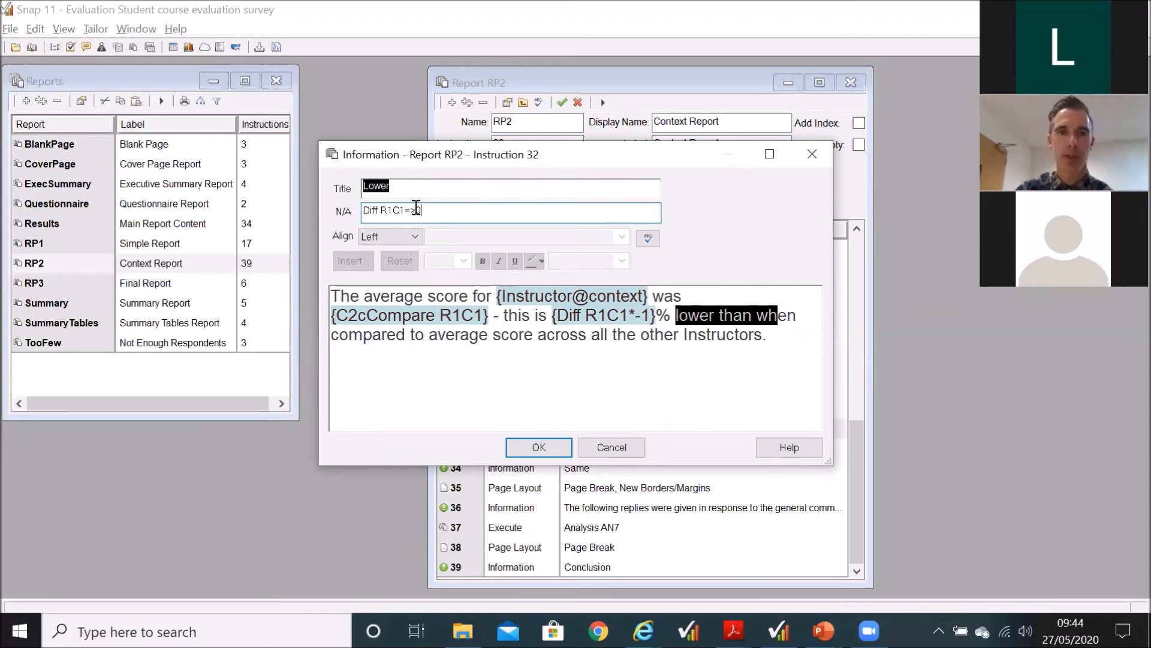
drag(379, 211, 339, 225)
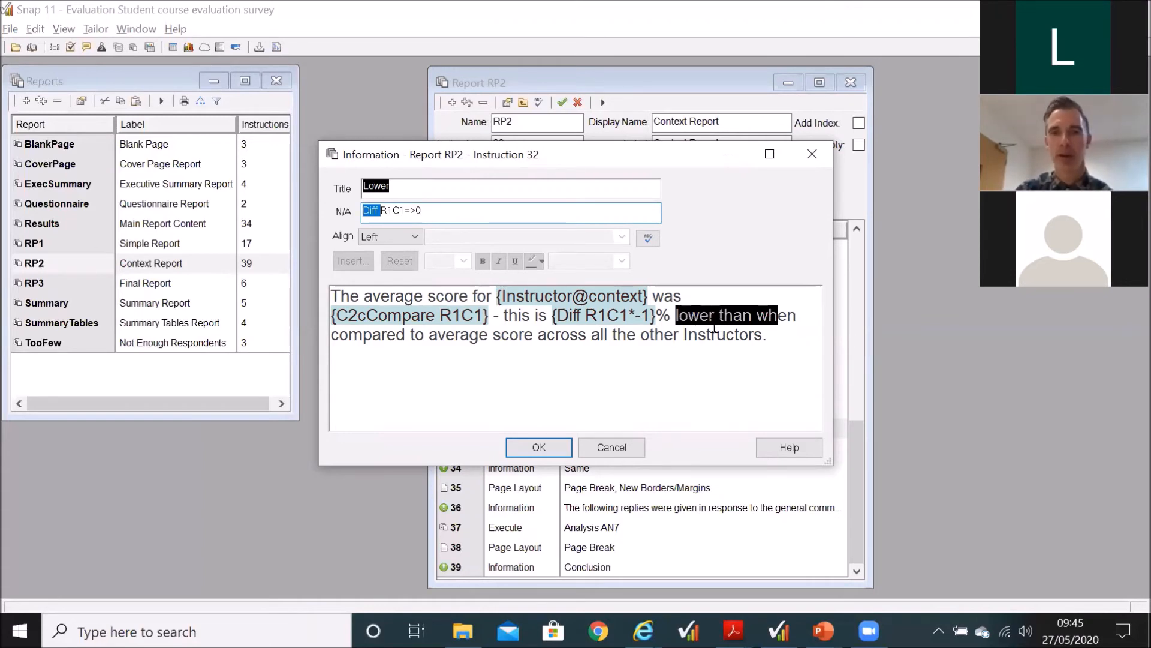
click(612, 447)
Step: Open RP2's Higher instruction, highlight the word "higher" and the <0 part of its N/A condition, and dismiss the dialog without changes
double_click(582, 444)
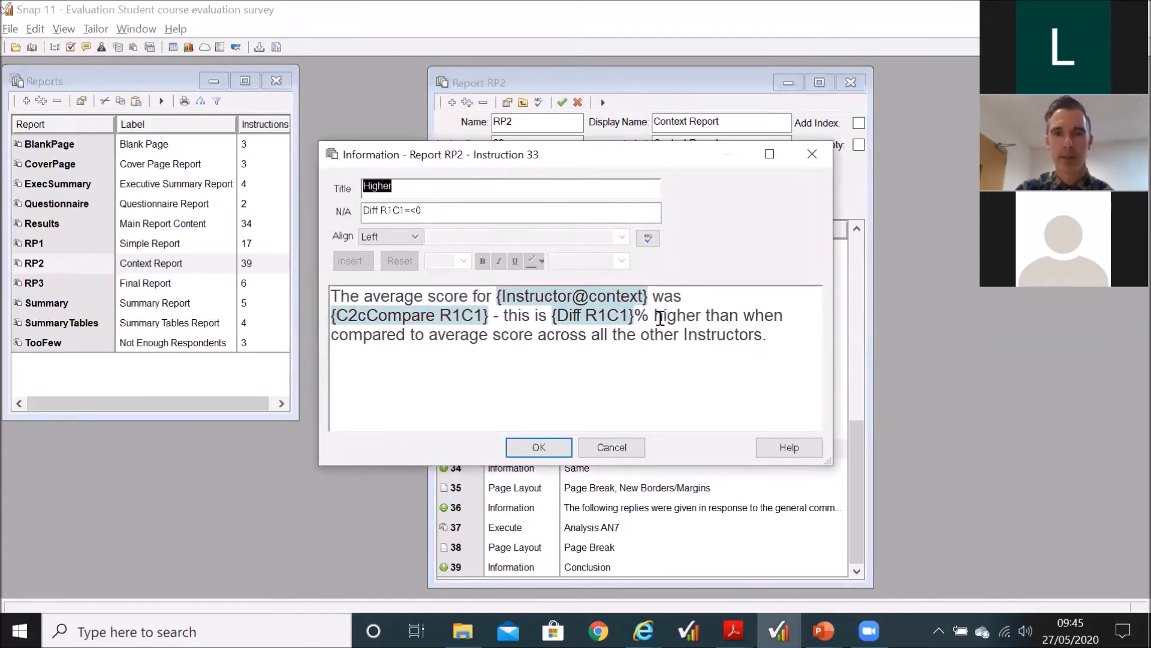
drag(654, 316, 709, 316)
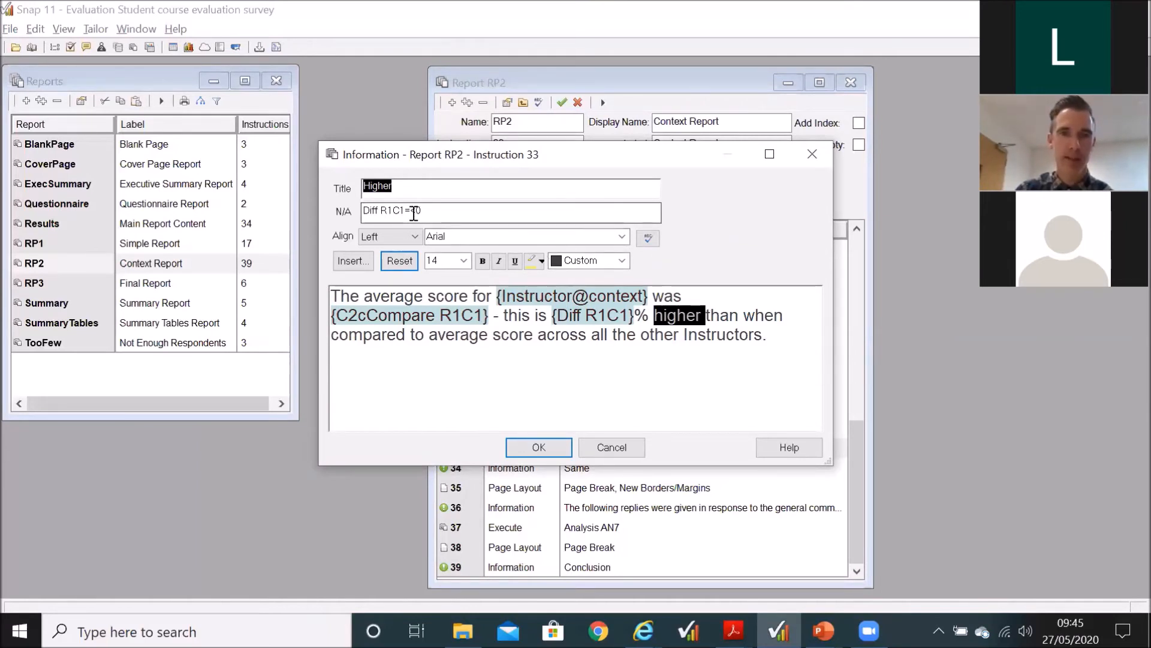
drag(412, 213, 424, 213)
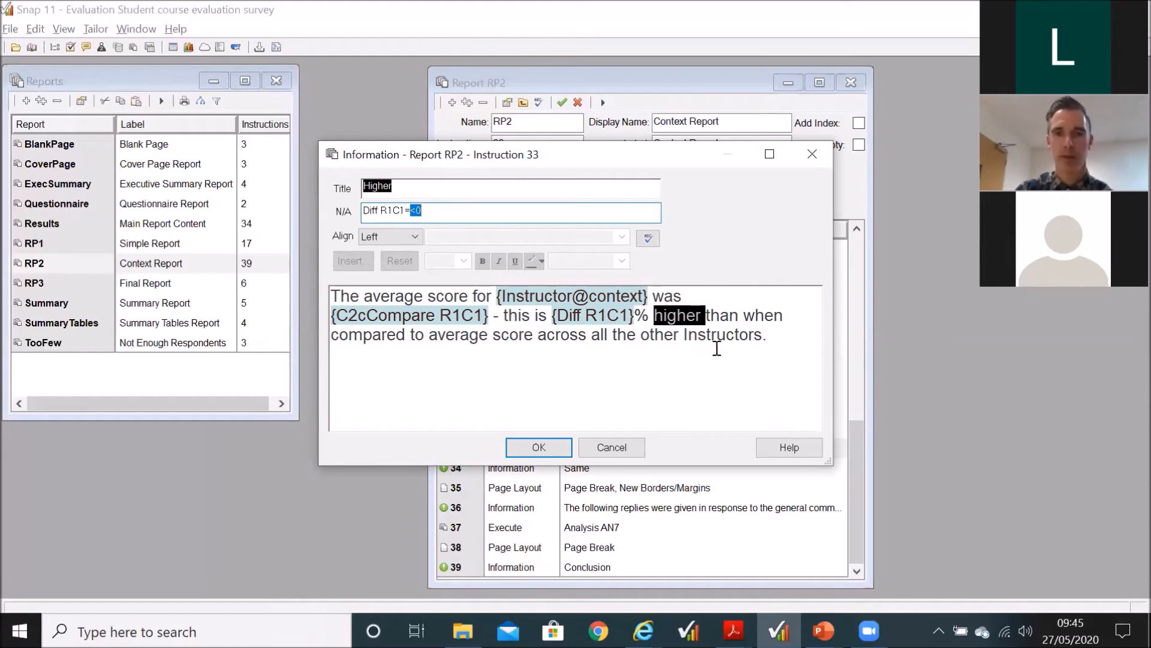
click(606, 448)
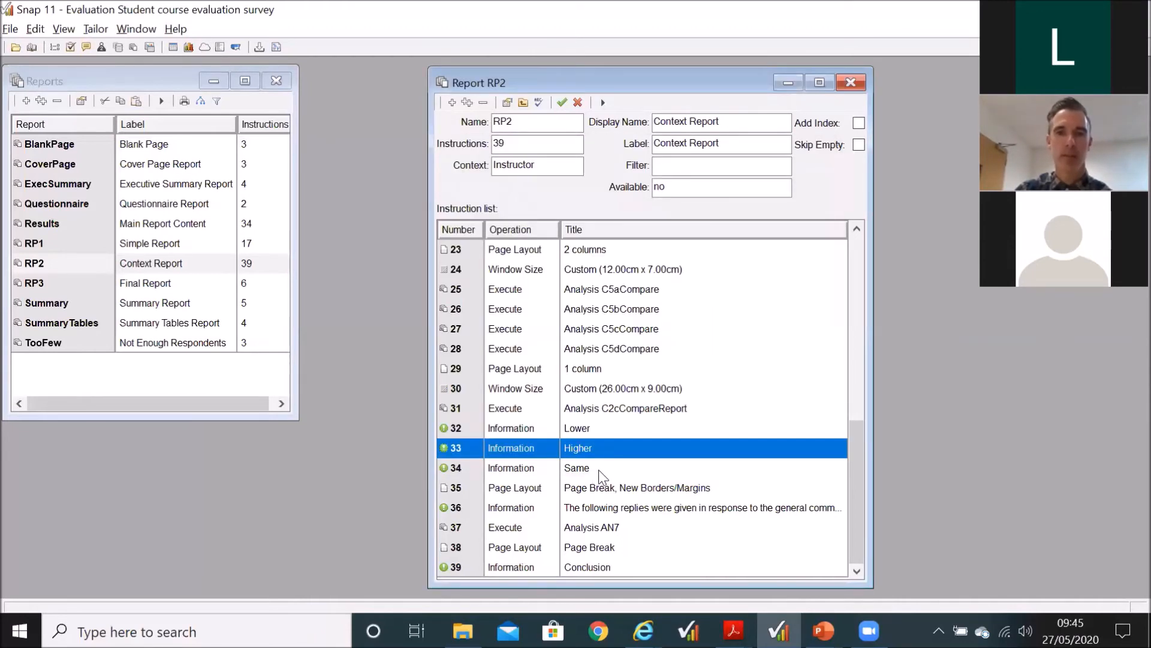
Step: Open RP2's Same instruction, highlight "not" and the zero in its N/A condition and its "this is the same" wording, and accept the dialog
double_click(605, 468)
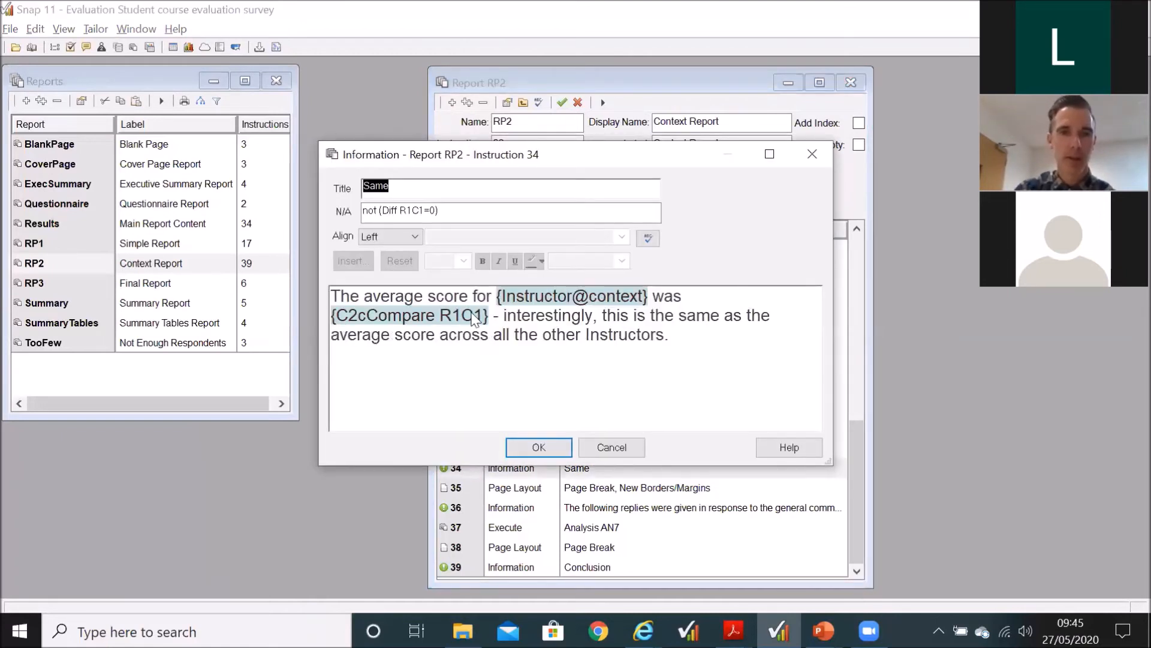
drag(378, 215, 355, 212)
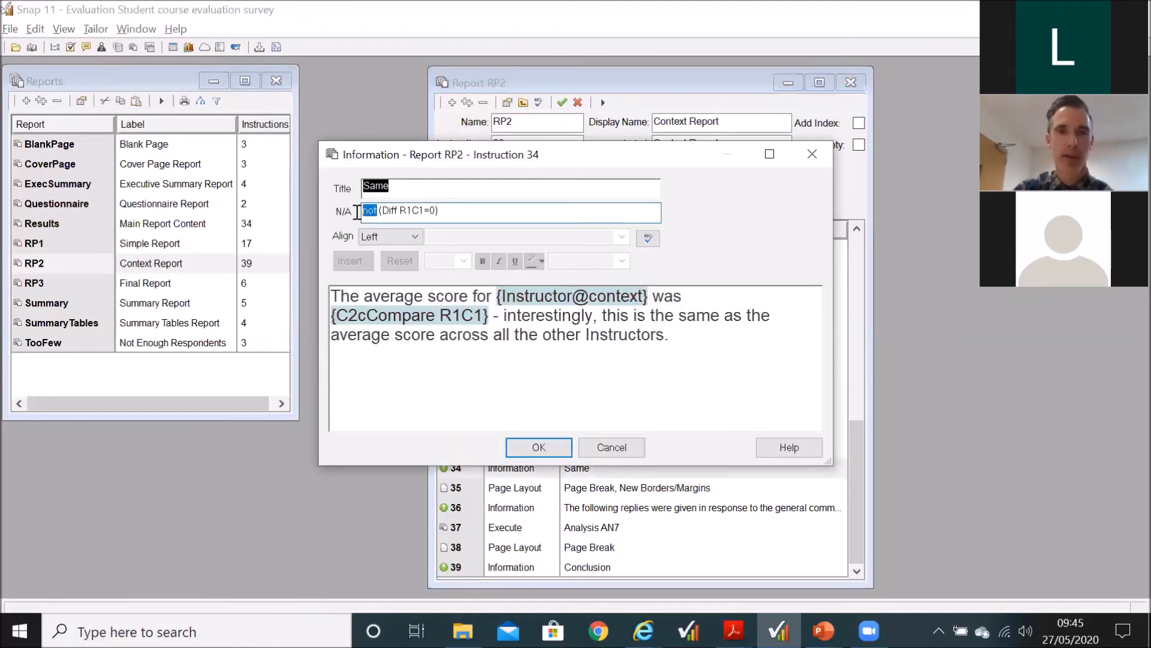
drag(678, 333, 343, 296)
click(425, 368)
click(436, 213)
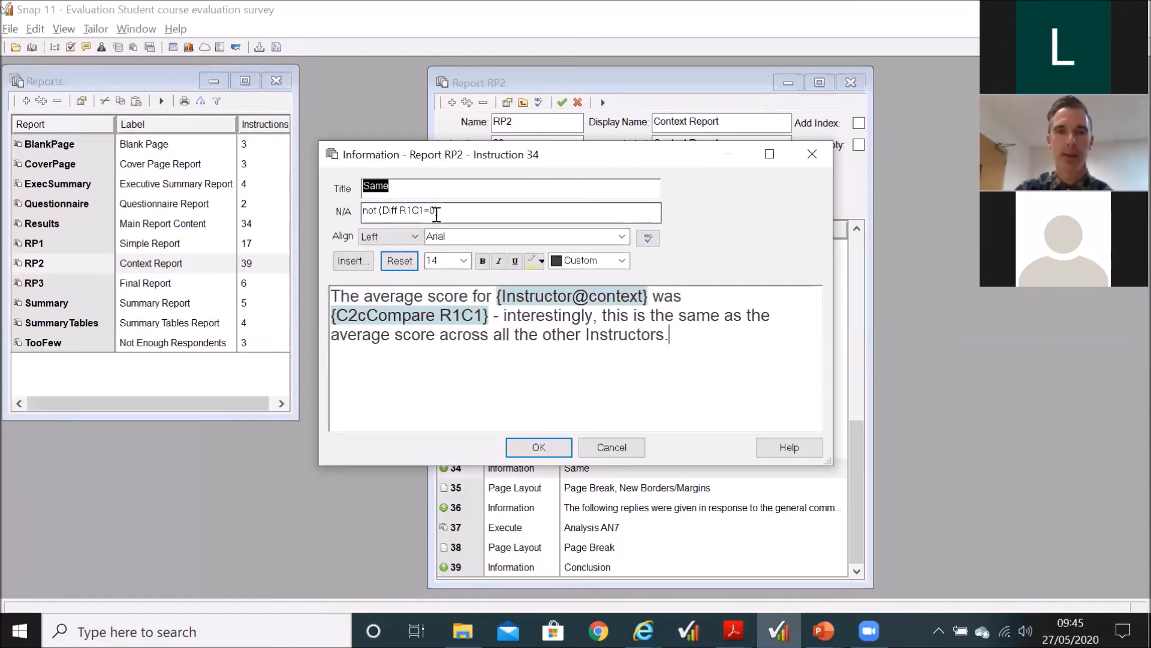
drag(437, 211, 428, 212)
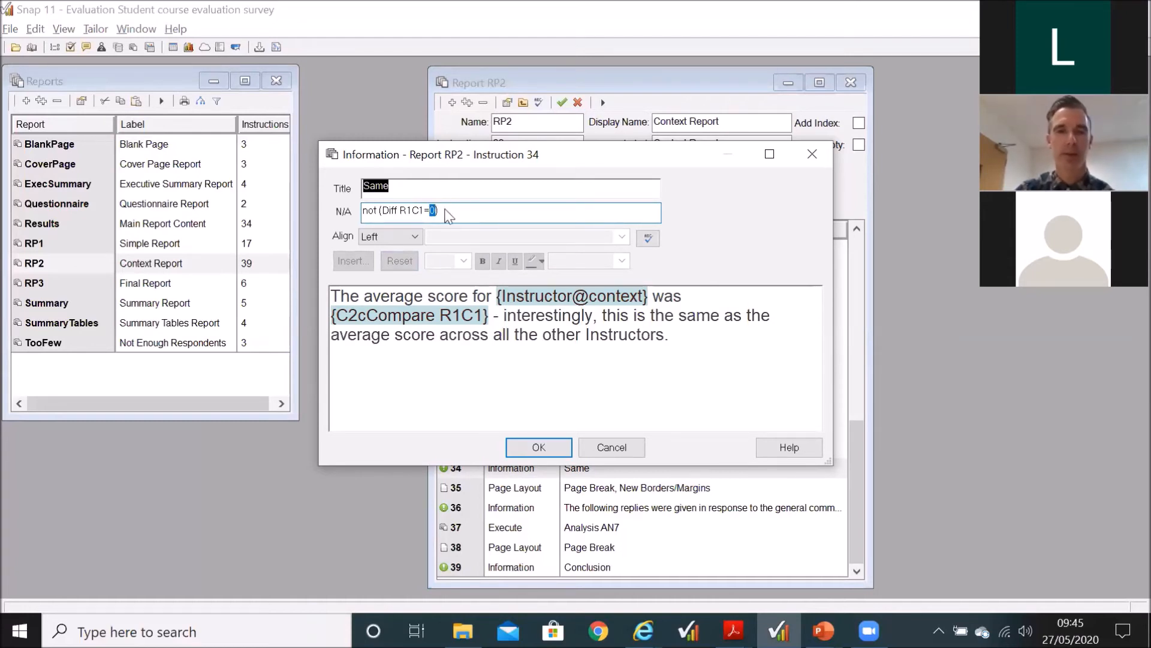
drag(521, 315, 726, 321)
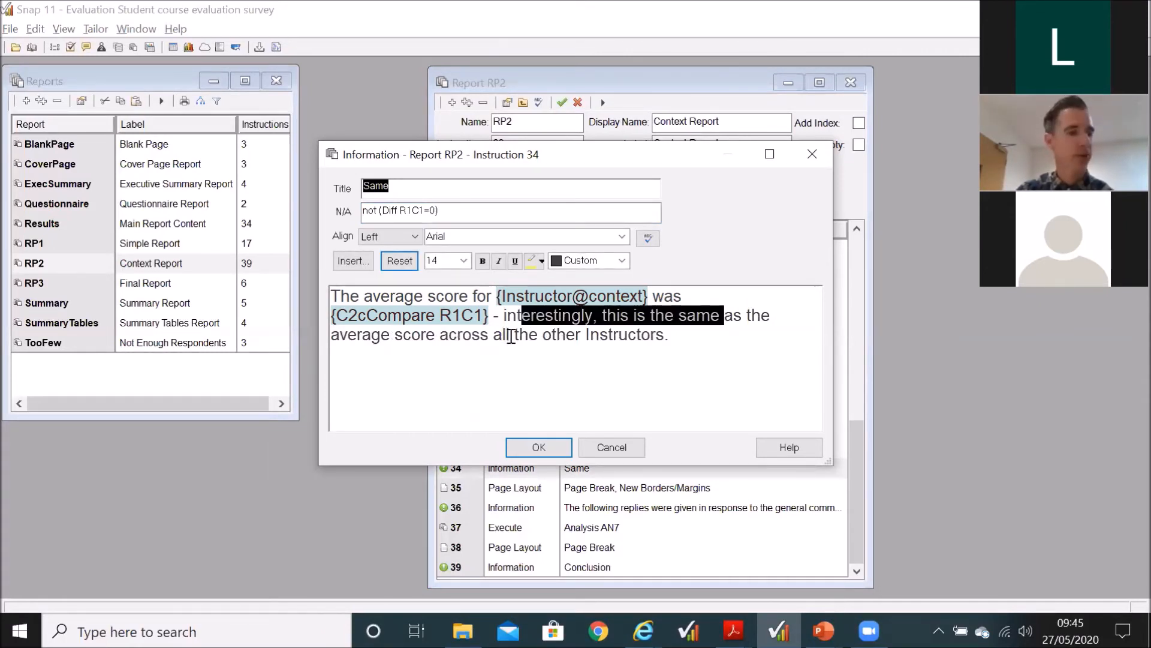
click(553, 448)
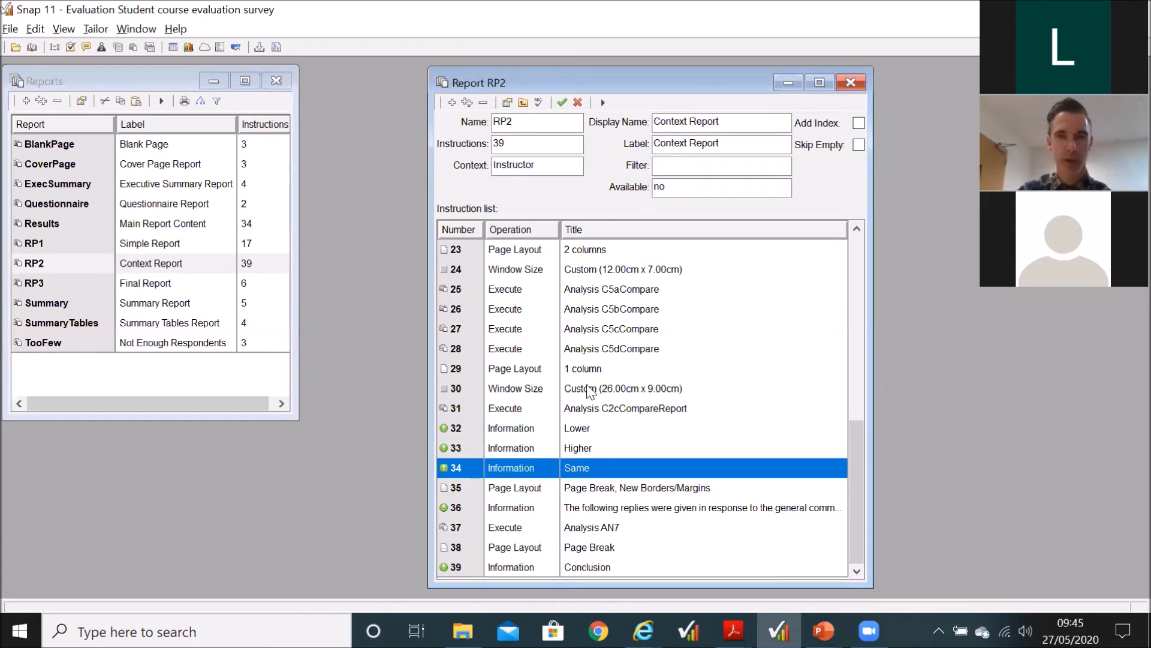
Step: Highlight RP2's Introduction page and Top 3 High / Low Satisfaction instructions together, and close the report
scroll(590, 391, up, 7)
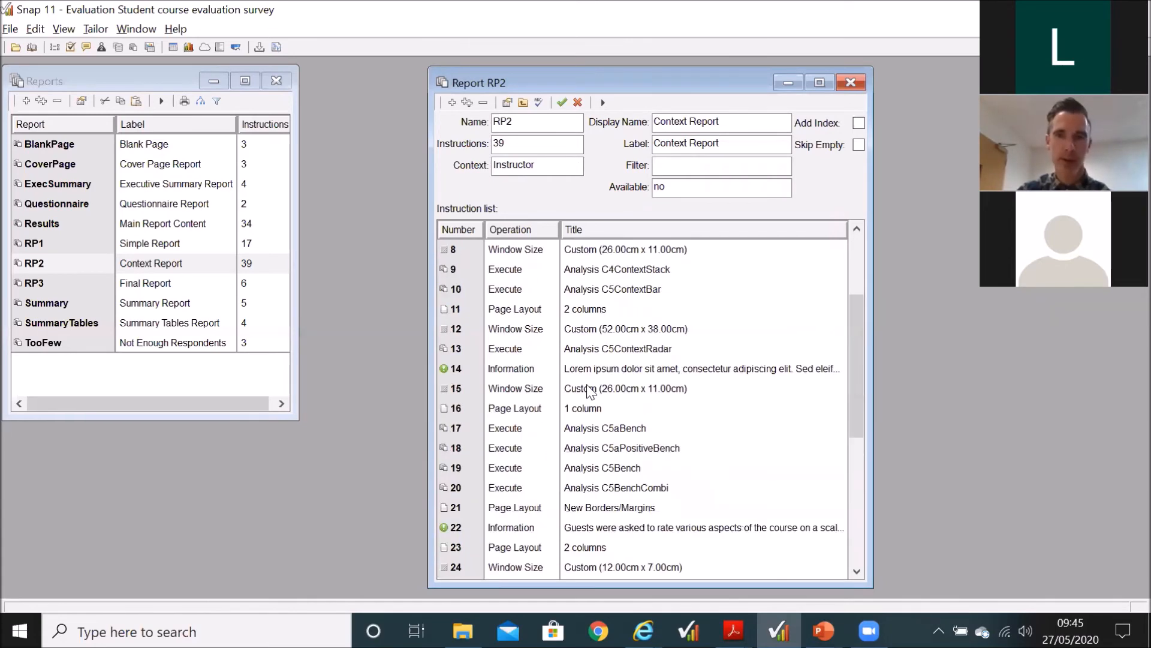
click(589, 329)
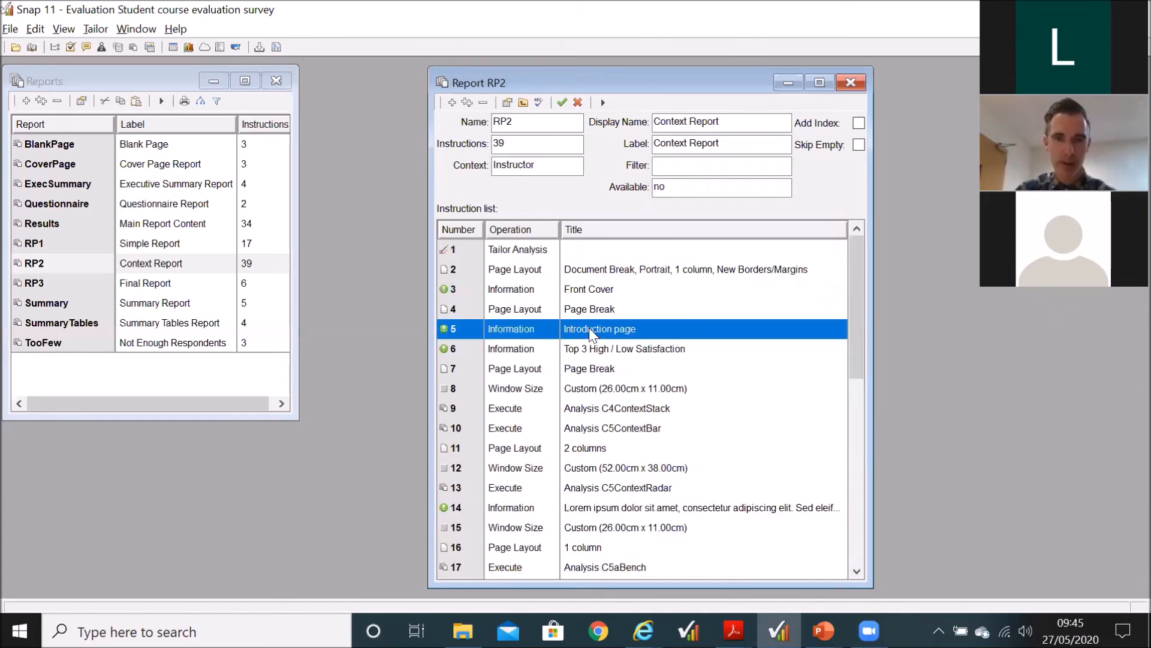
shift+click(591, 349)
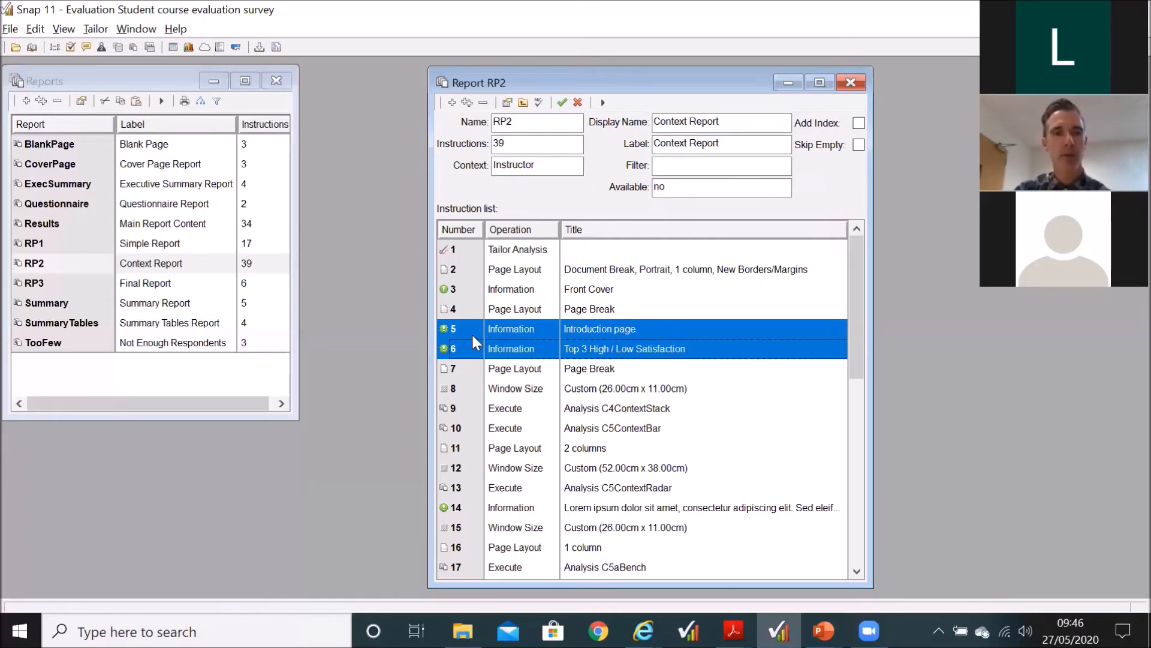
click(853, 82)
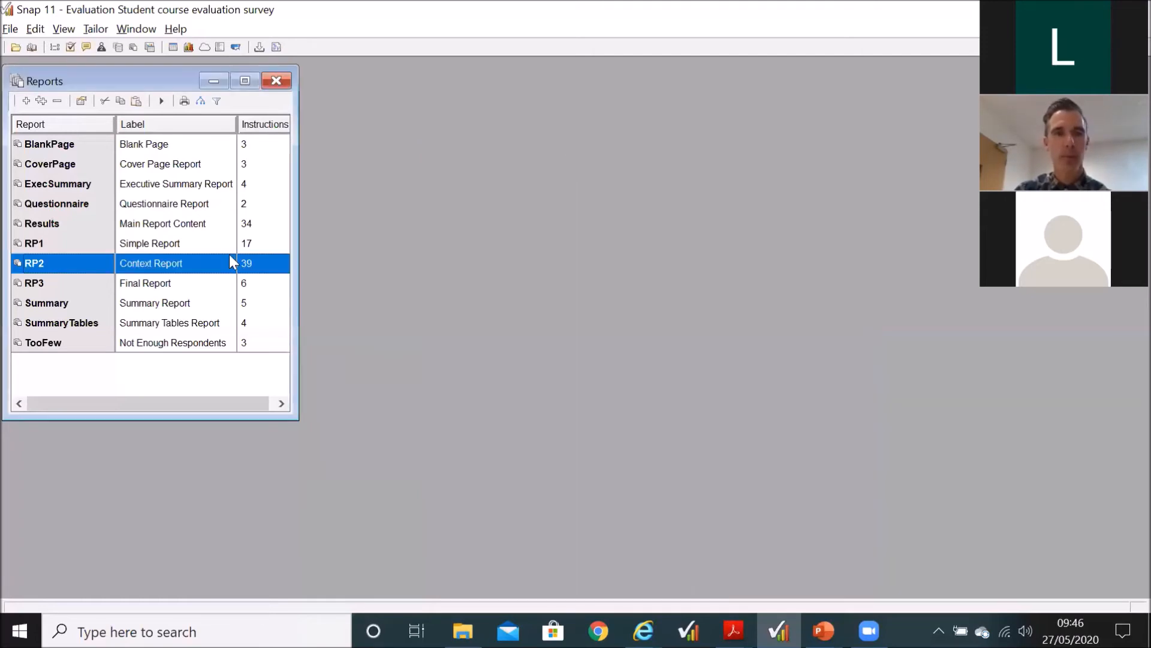
Step: Open the RP1 Simple Report at its C5aPositiveBench instruction, and display the C5aNegativeBench and C5aPositiveBench analysis charts
double_click(174, 240)
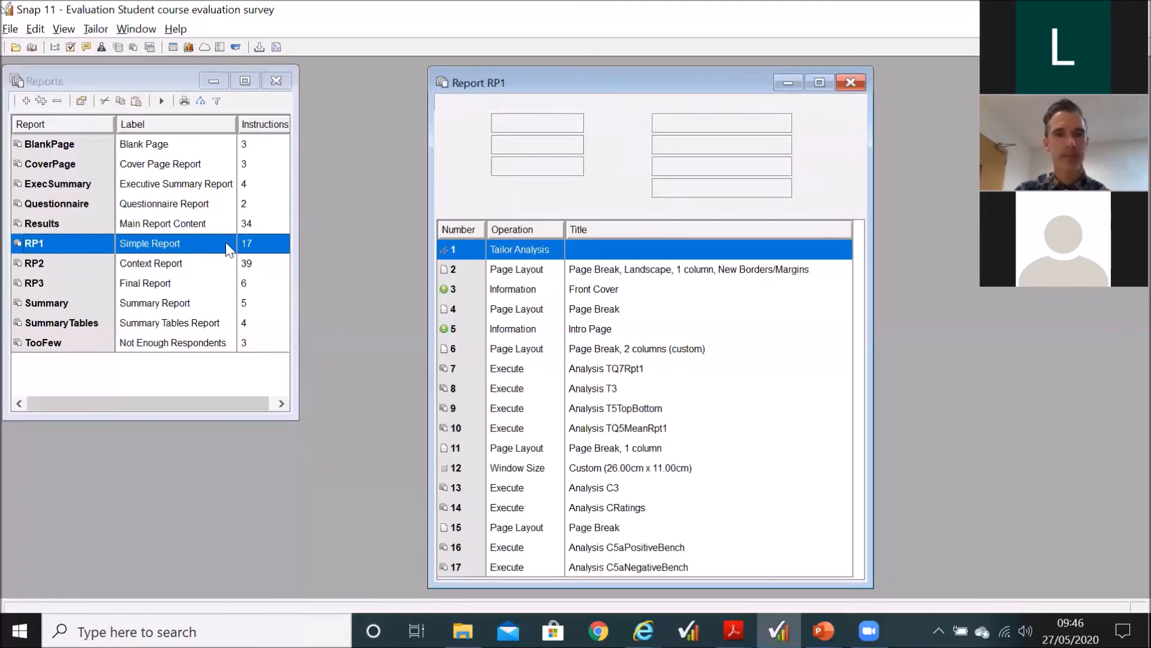
click(623, 549)
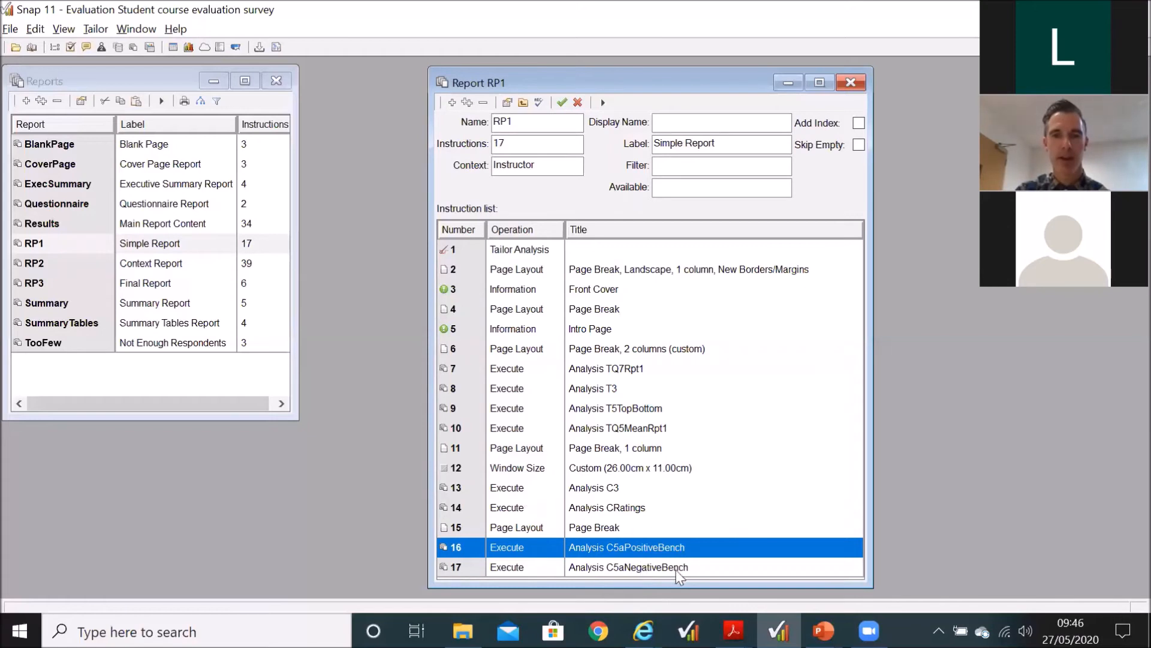
click(149, 47)
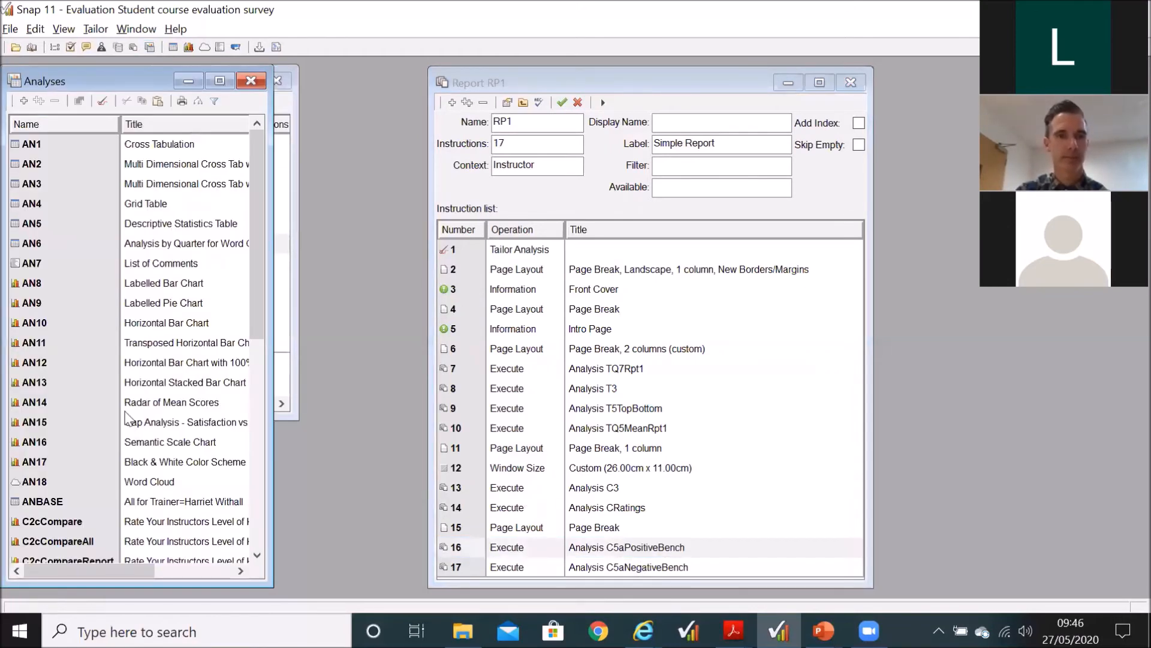
scroll(127, 418, down, 5)
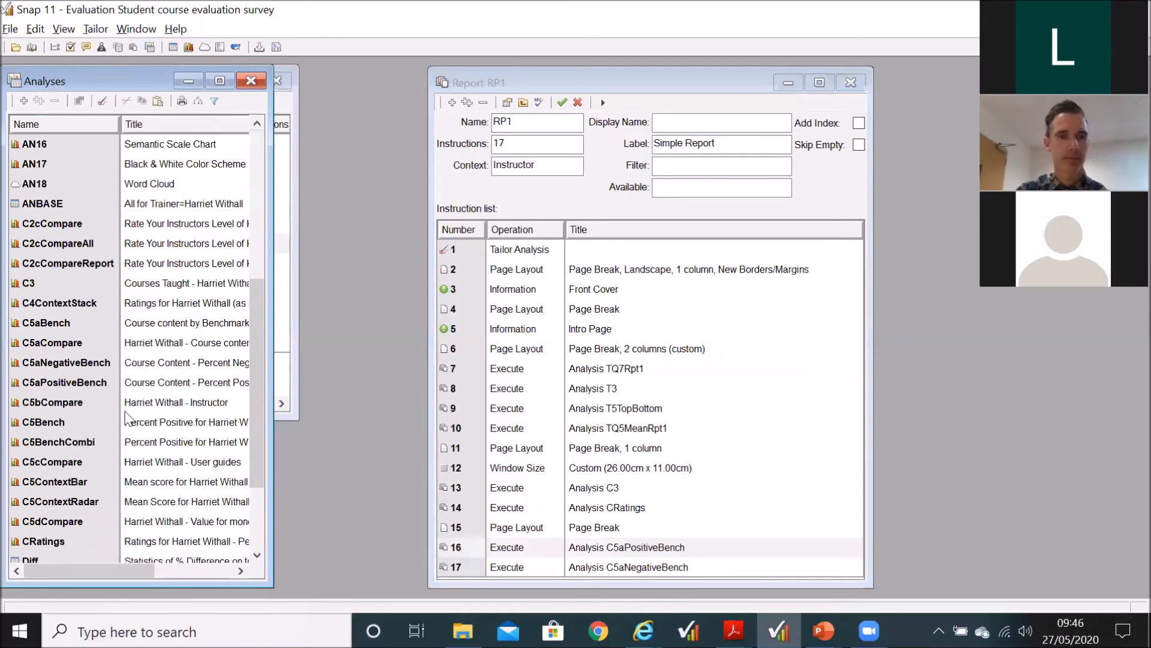
double_click(87, 361)
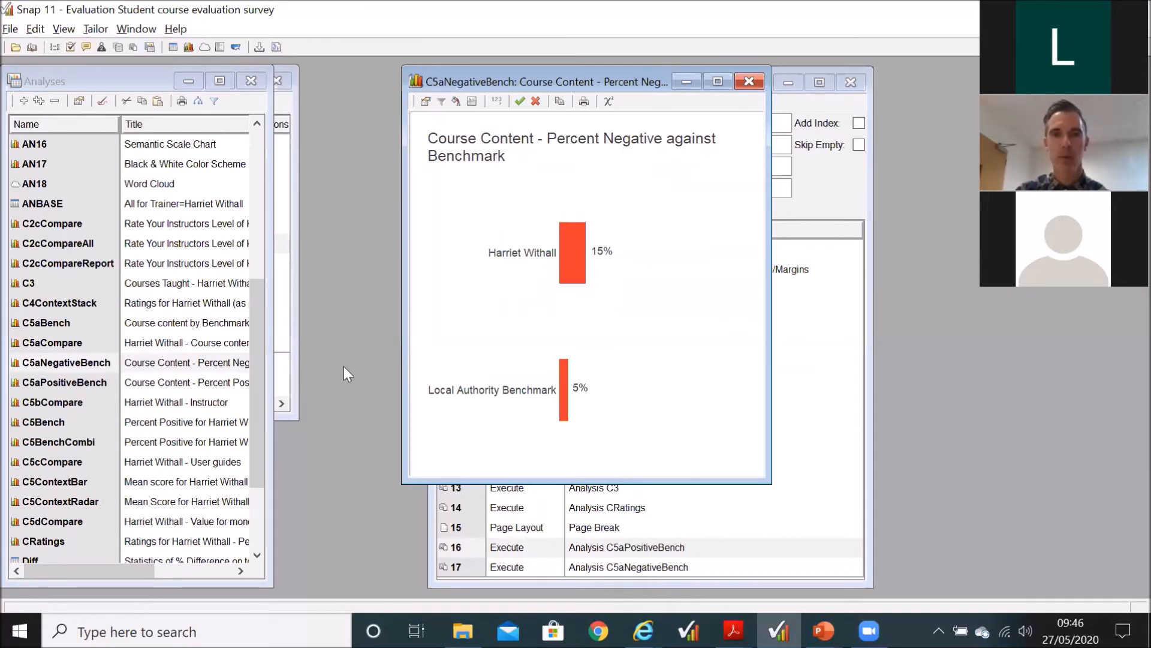
double_click(96, 382)
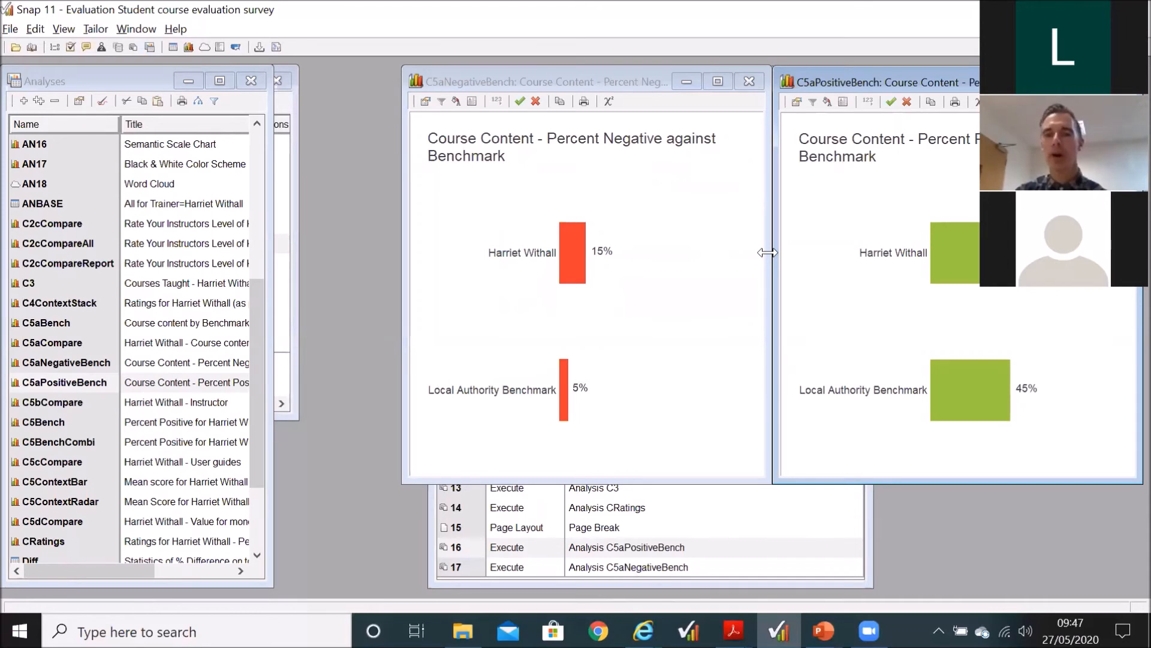
Step: Open RP1's C5aPositiveBench instruction, highlight the <50 part of its N/A condition, and dismiss the dialog without changes
click(652, 553)
key(Down)
key(Up)
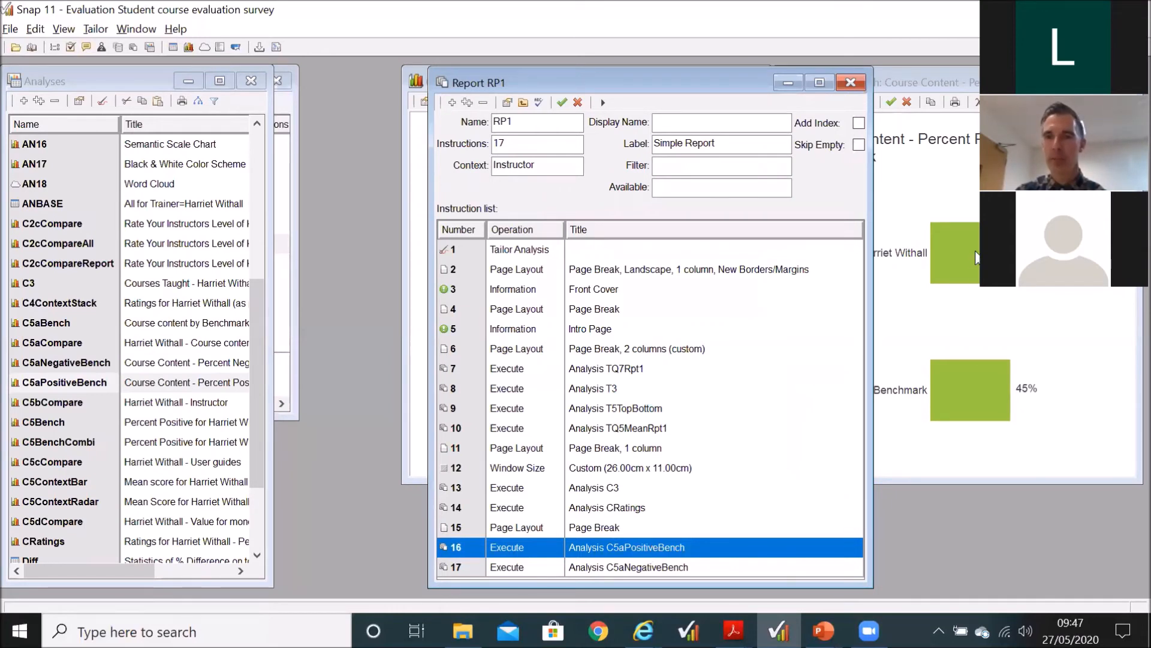
double_click(630, 547)
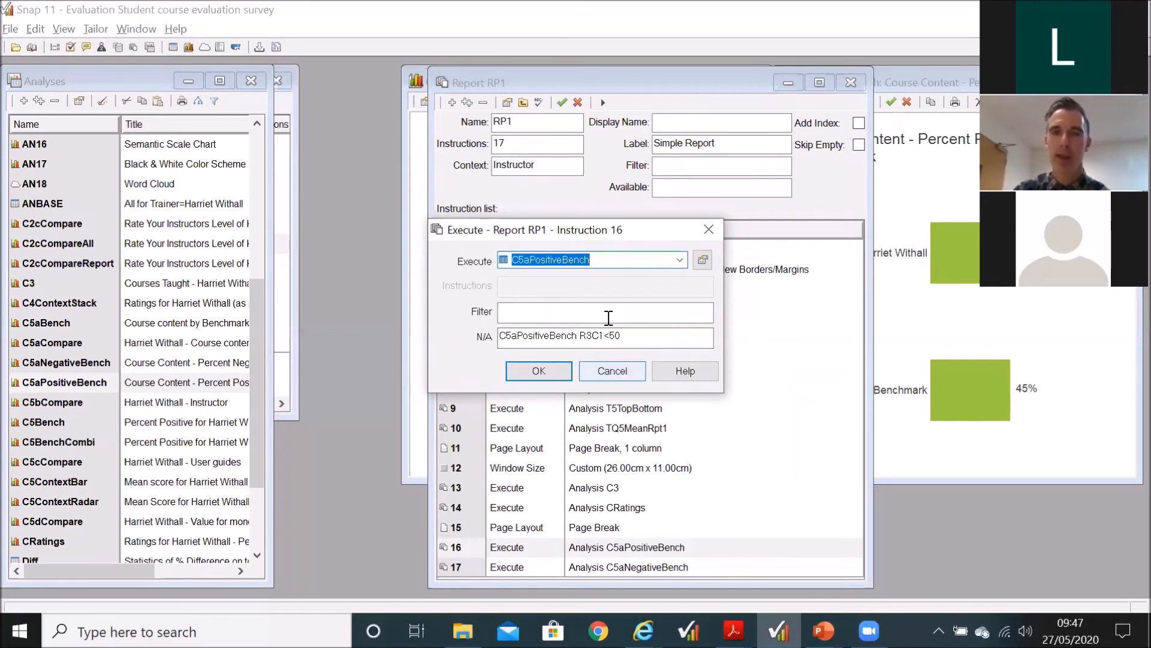
drag(604, 336, 624, 336)
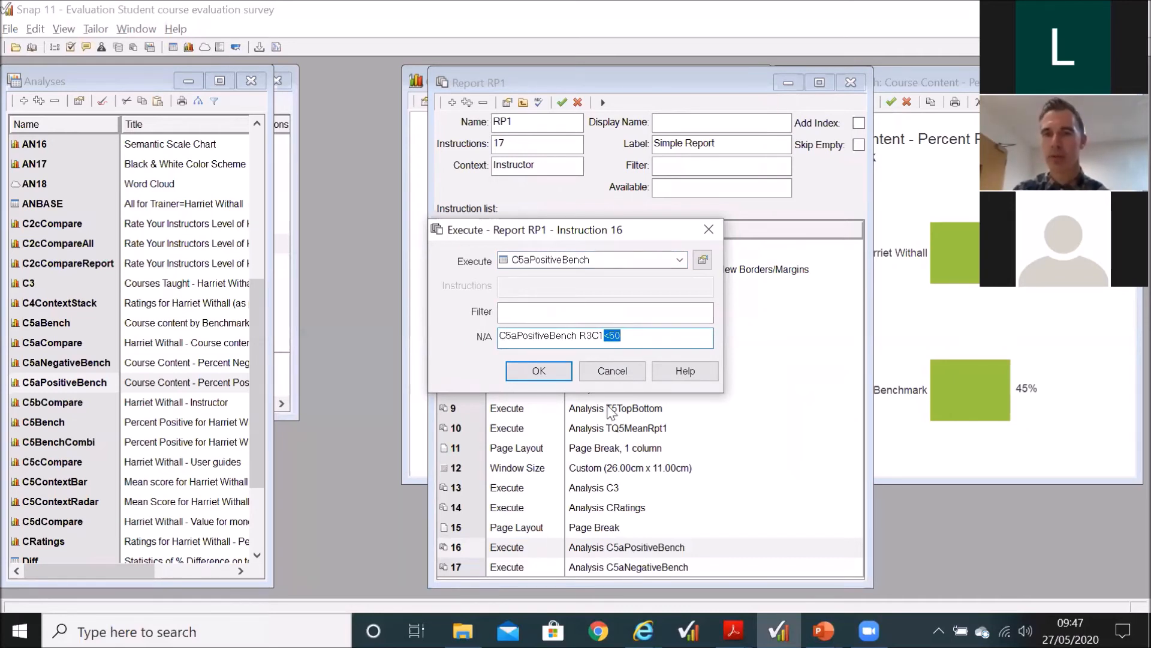
click(597, 375)
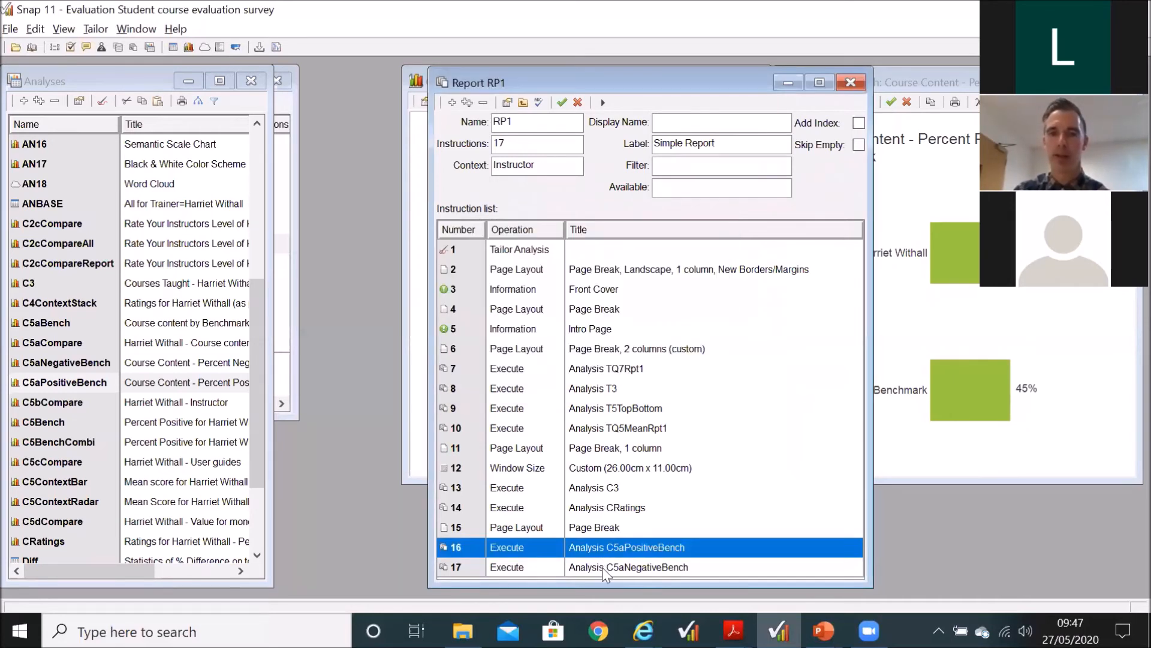
Step: Open RP1's C5aNegativeBench instruction, highlight the 49 in its N/A condition, dismiss the dialog without changes, and close the report
double_click(602, 568)
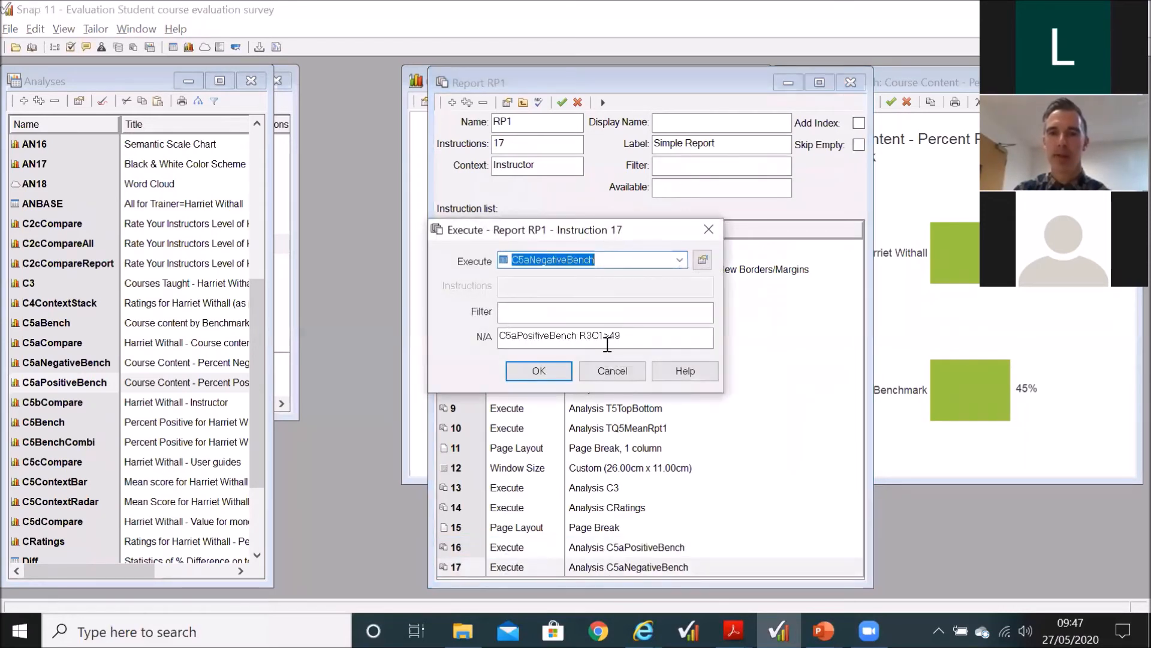
drag(610, 338, 622, 339)
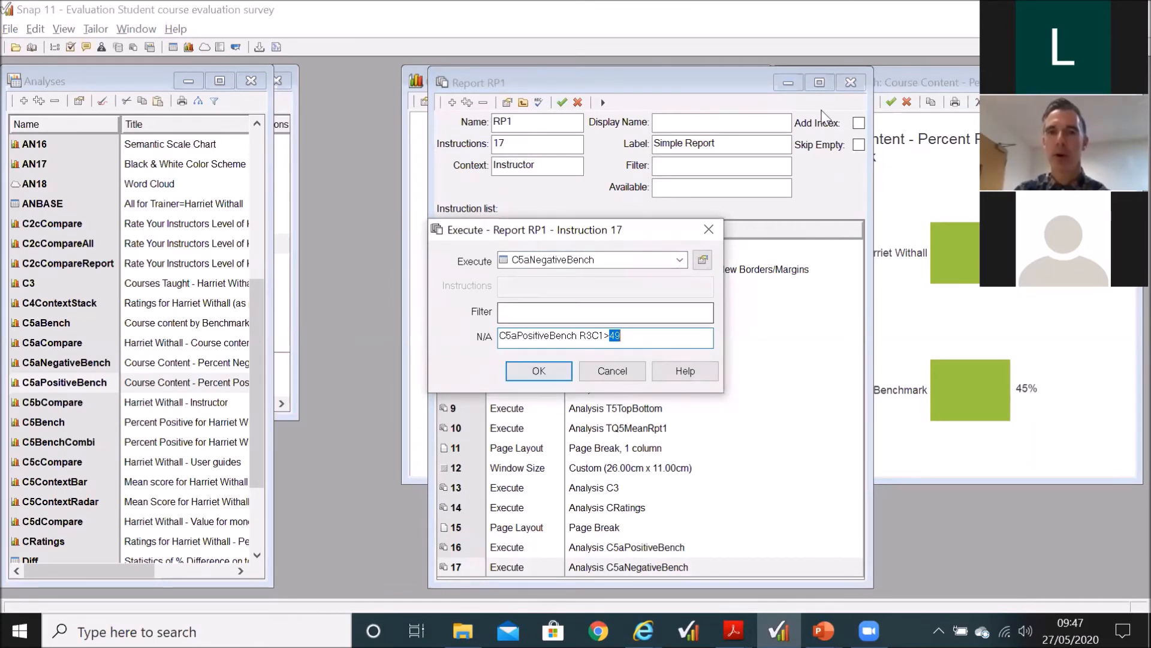
click(613, 370)
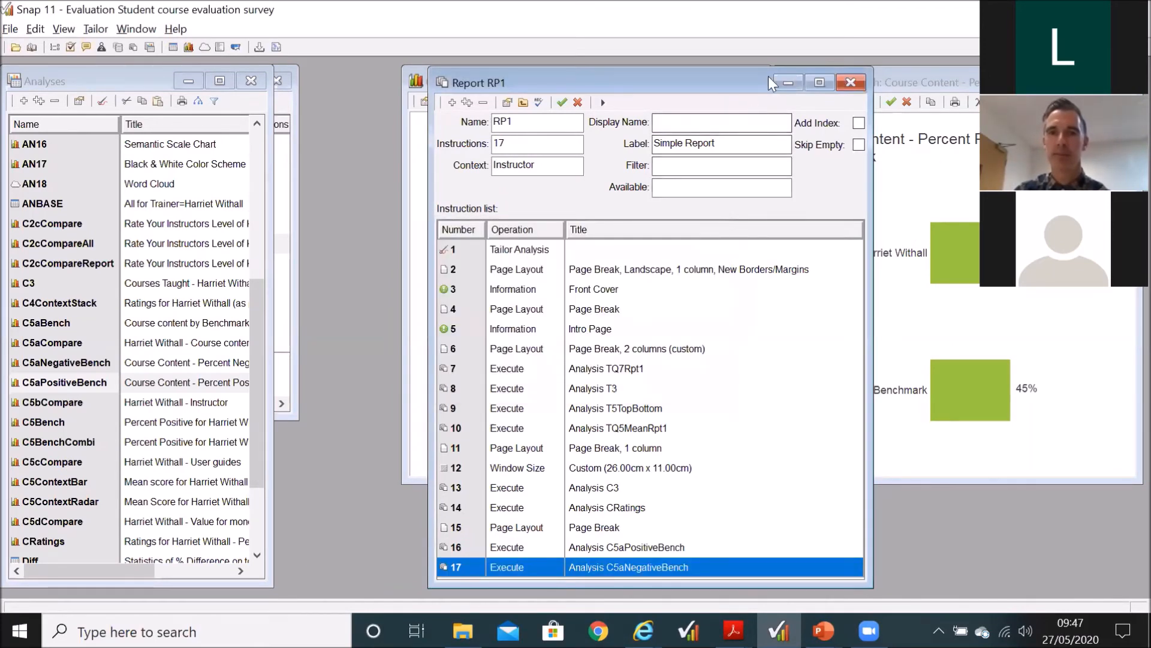
click(851, 82)
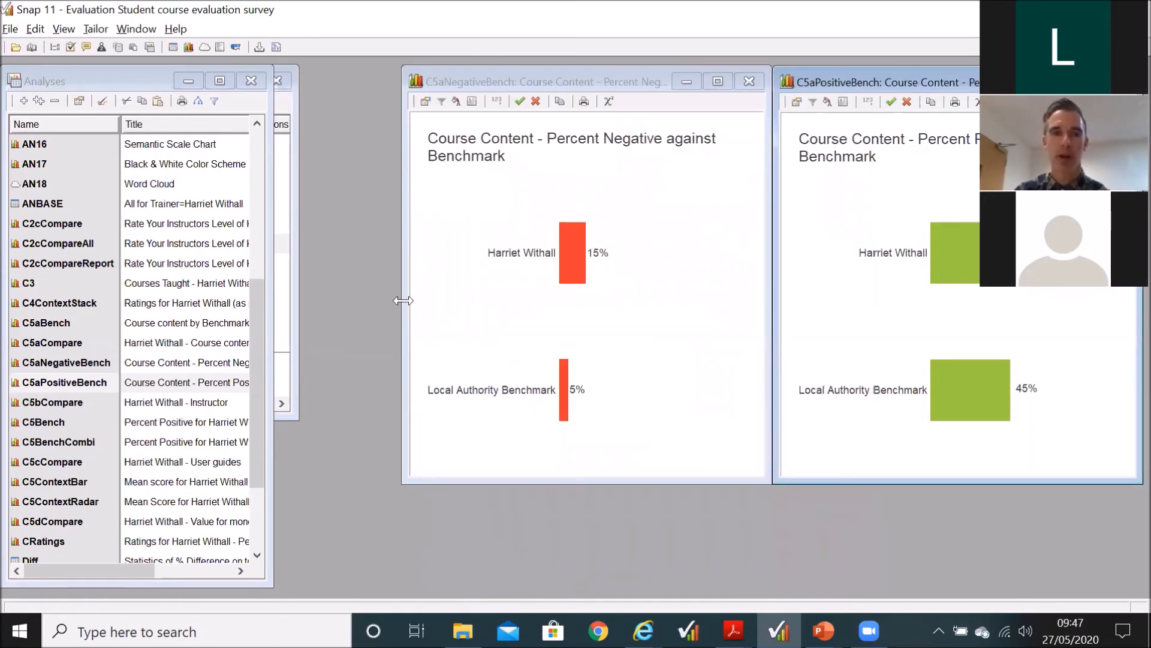
Step: Reopen the RP1 Simple Report from the list of reports
click(285, 247)
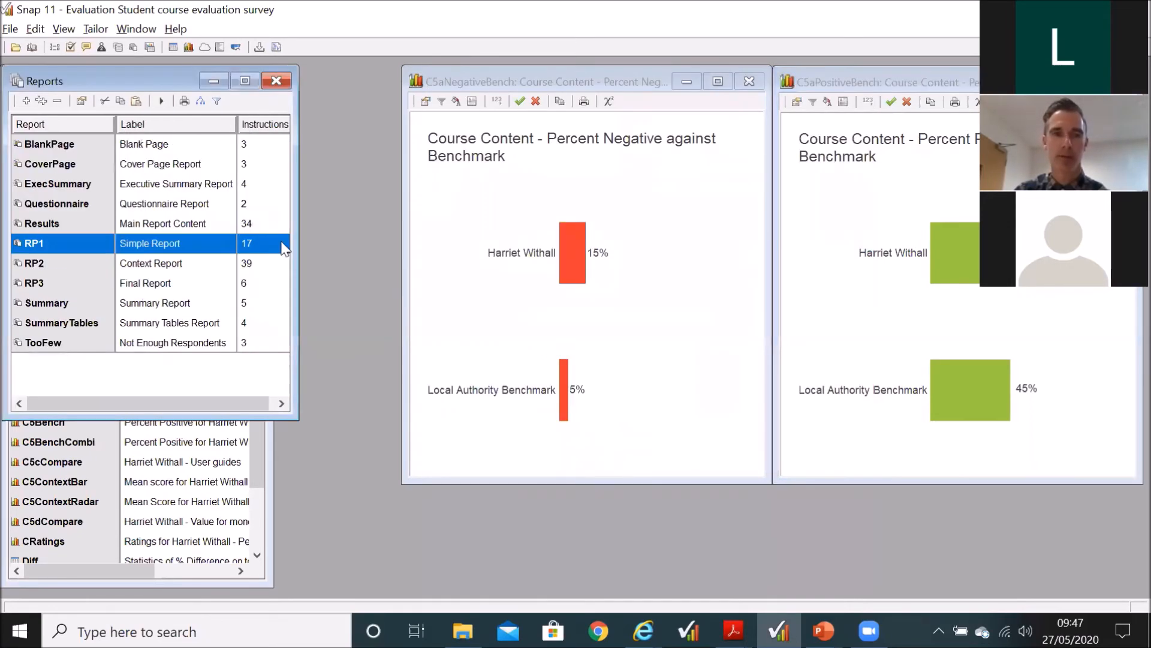
double_click(285, 247)
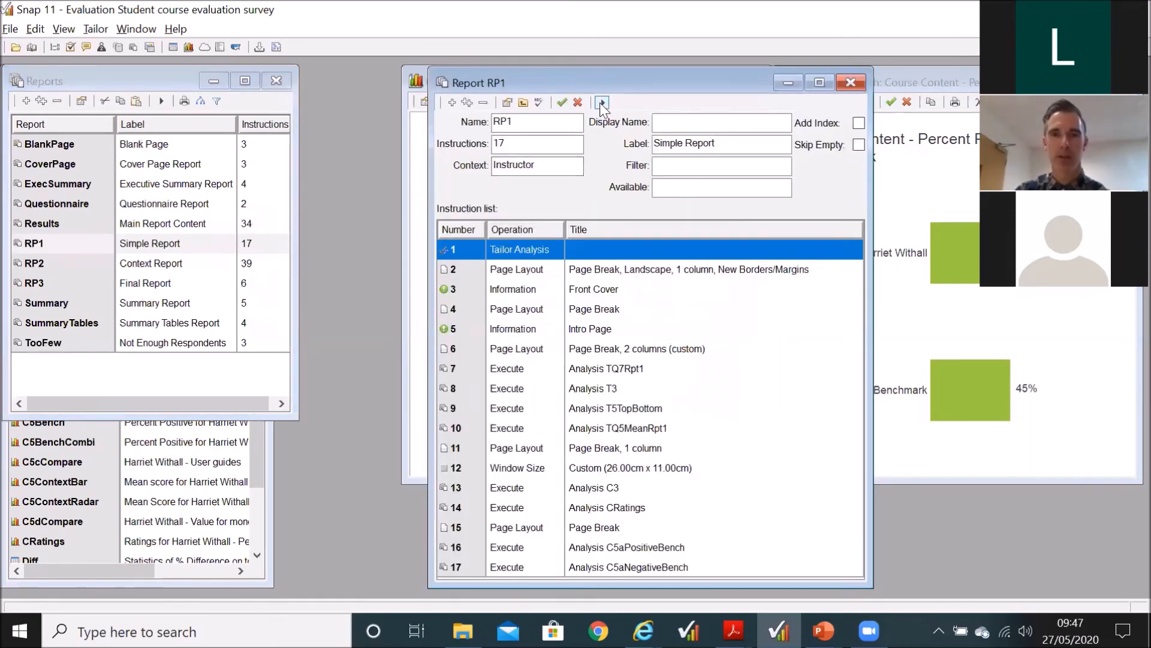
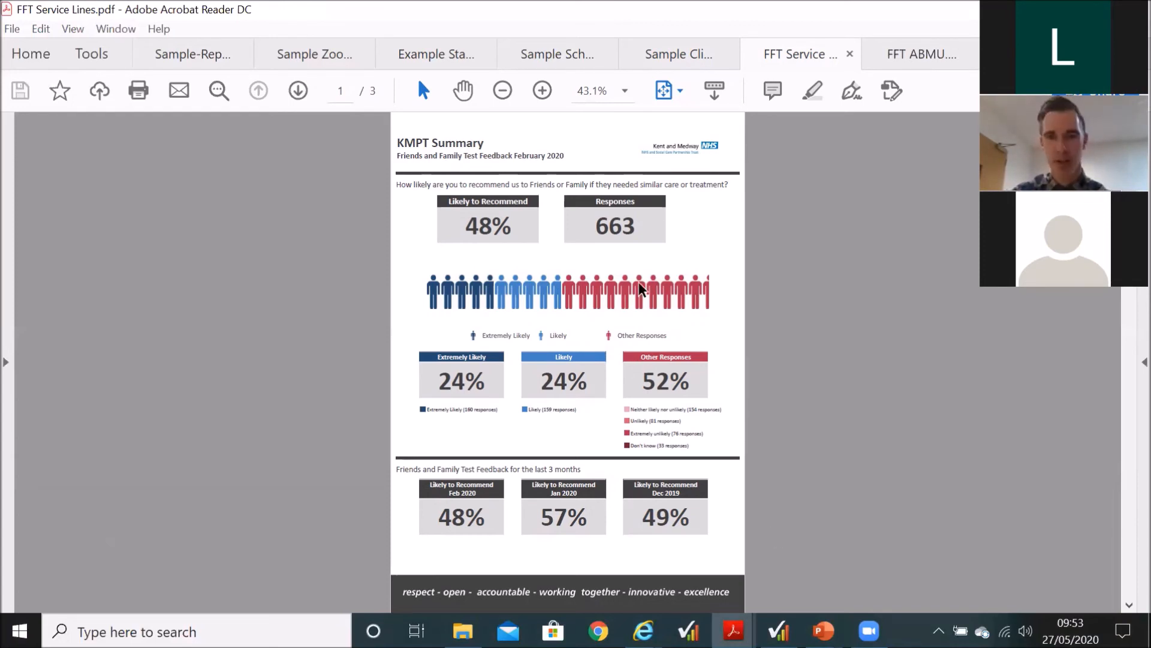
Step: Enlarge the first page of FFT Service Lines.pdf to 75% and highlight the Likely to Recommend heading and its percentage
click(546, 87)
click(546, 87)
click(546, 87)
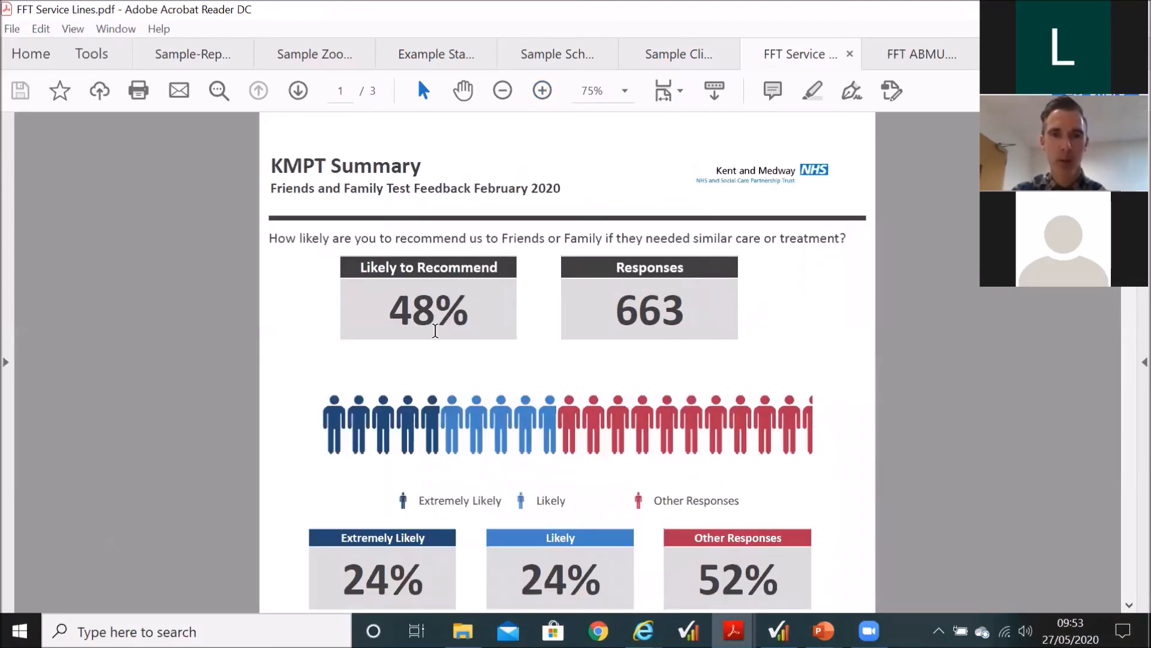
drag(359, 268, 513, 266)
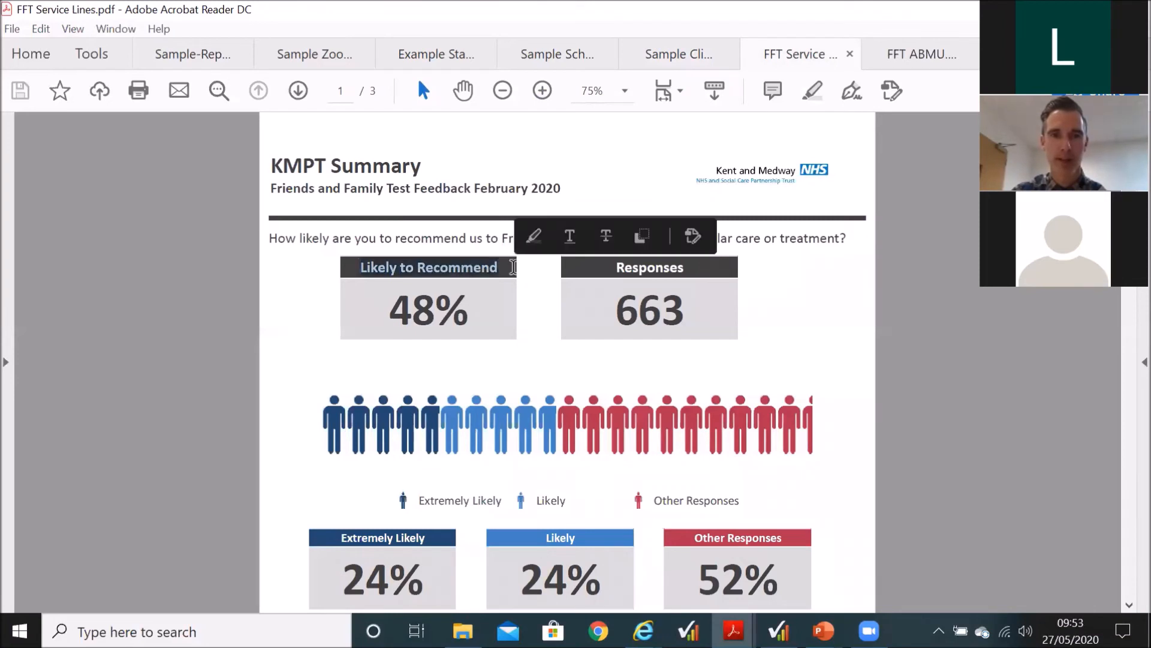
drag(386, 313, 488, 313)
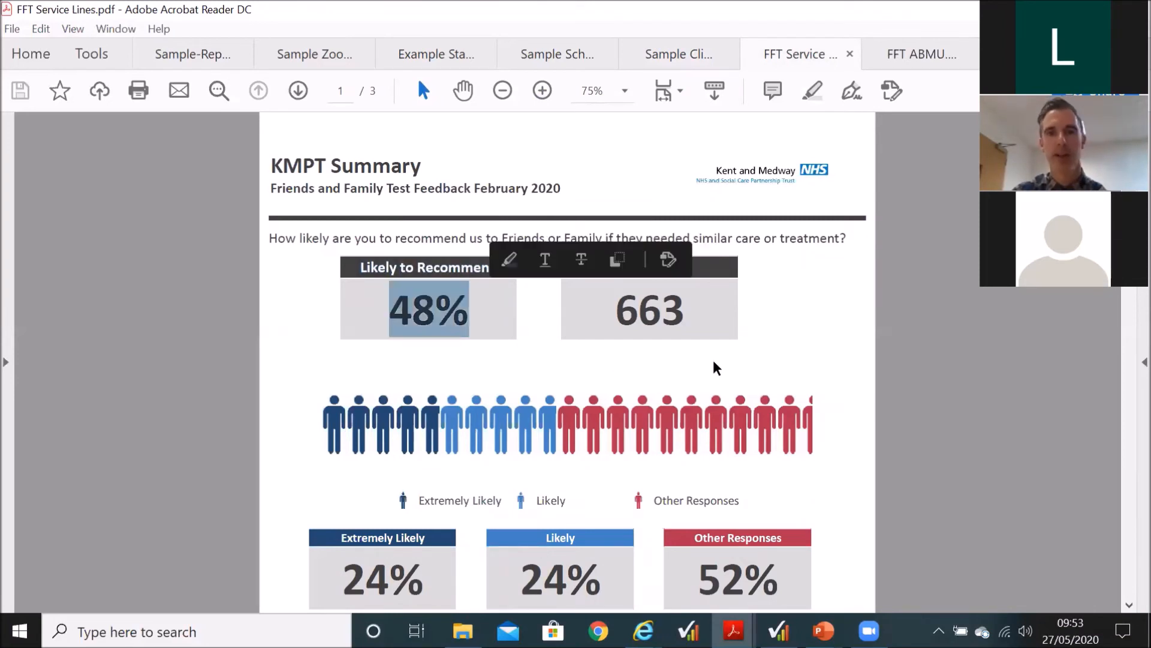
click(822, 285)
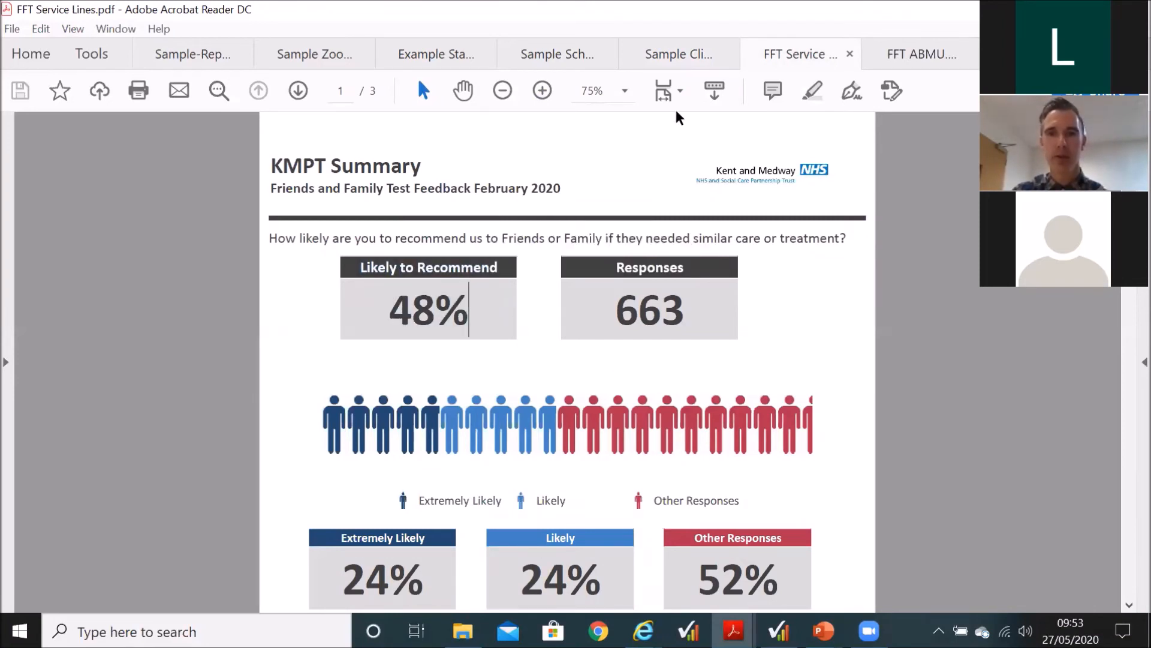
Step: Reduce FFT Service Lines.pdf to 50% and review the Service Lines History and Comments Summary pages
click(500, 90)
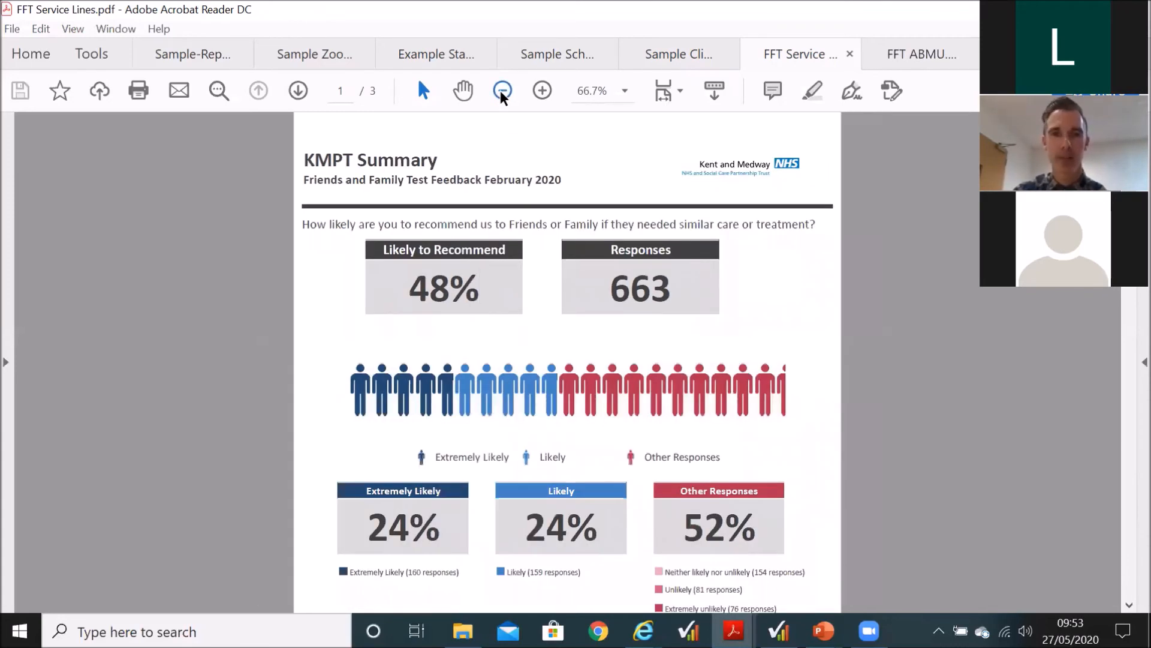
click(500, 90)
scroll(517, 161, down, 1)
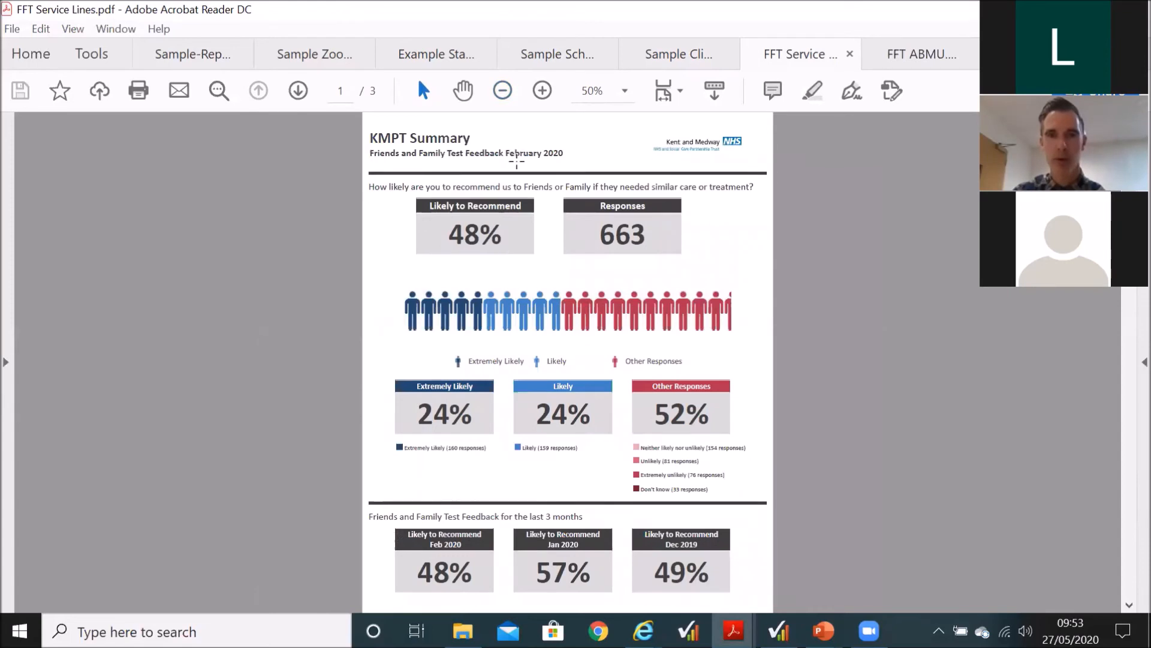
click(292, 91)
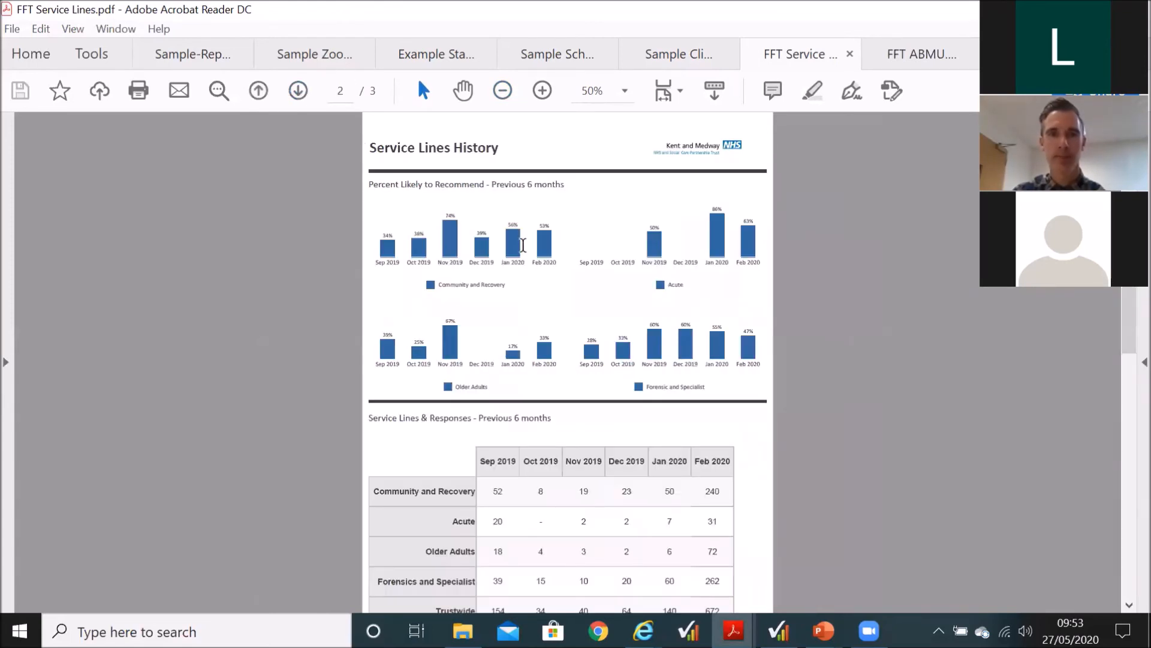
scroll(523, 243, down, 1)
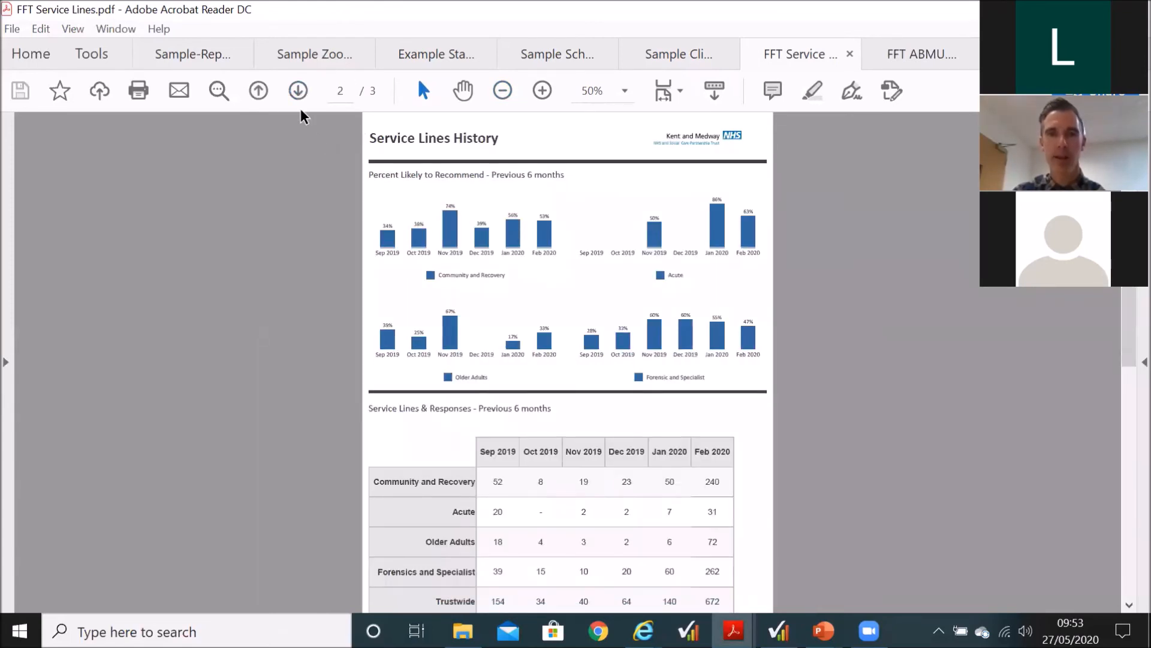
click(295, 89)
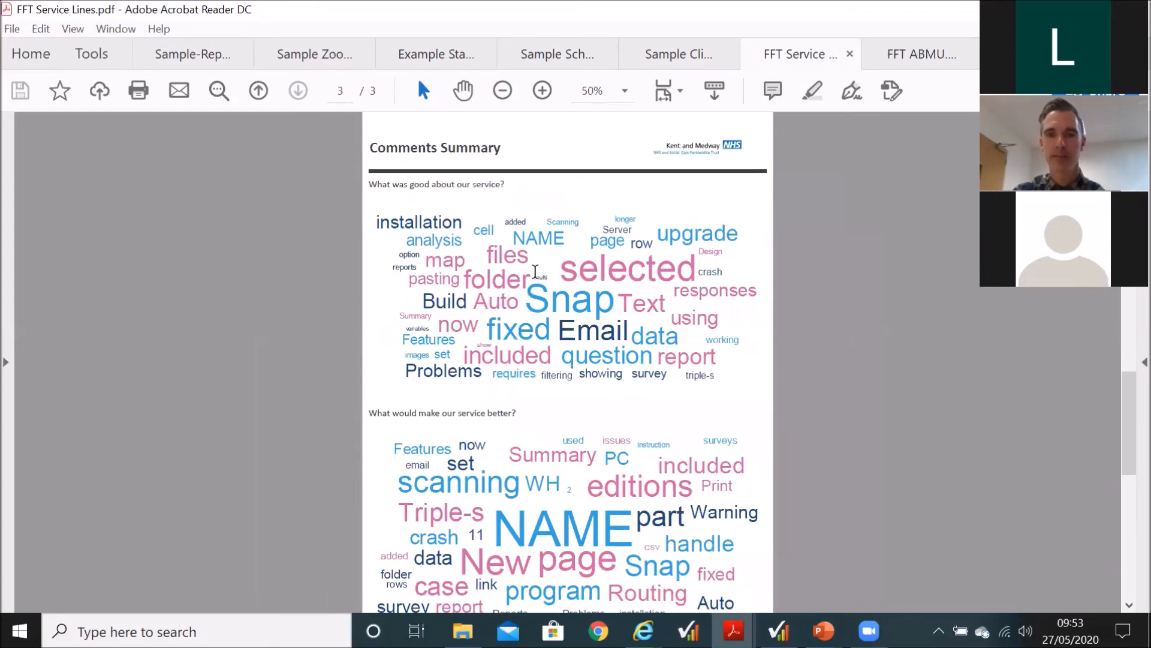
Step: Bring up FFT ABMU.pdf and enlarge the Birth Centre - NPTH page to 75%, showing its score comparison
mouse_move(733, 631)
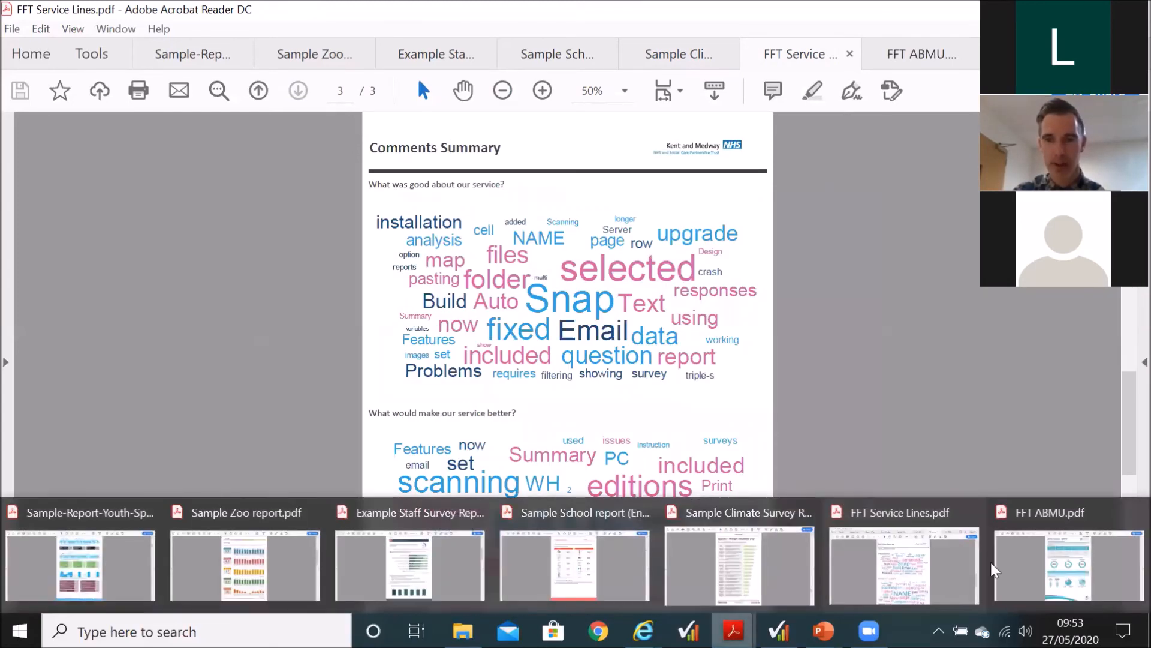
click(1023, 552)
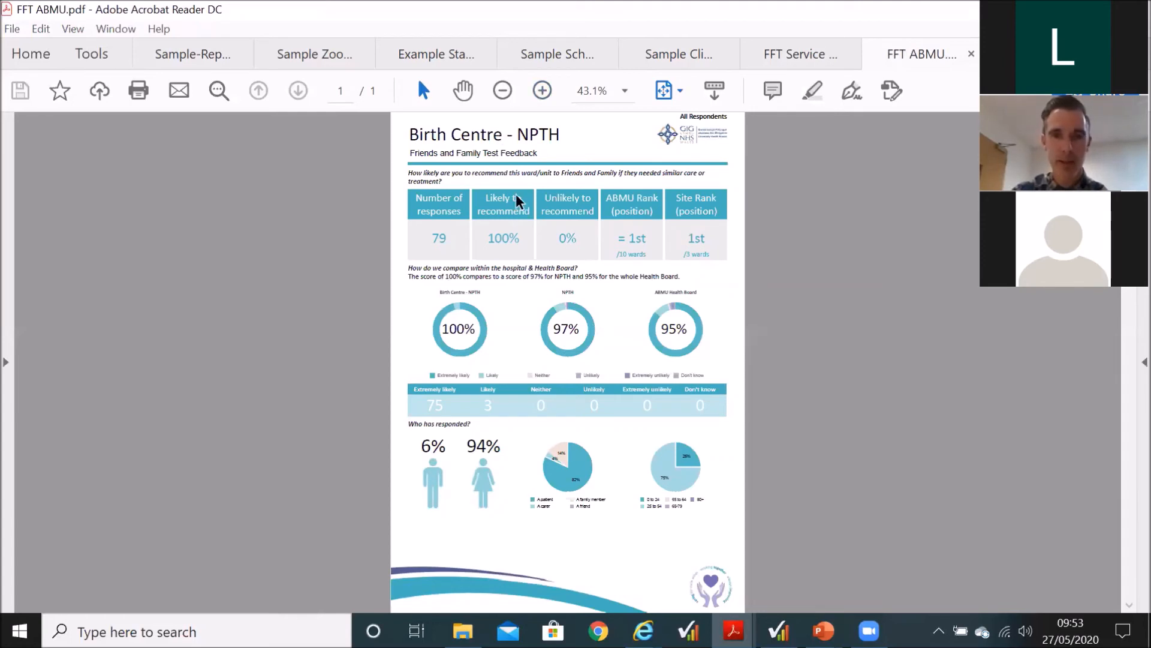
click(542, 91)
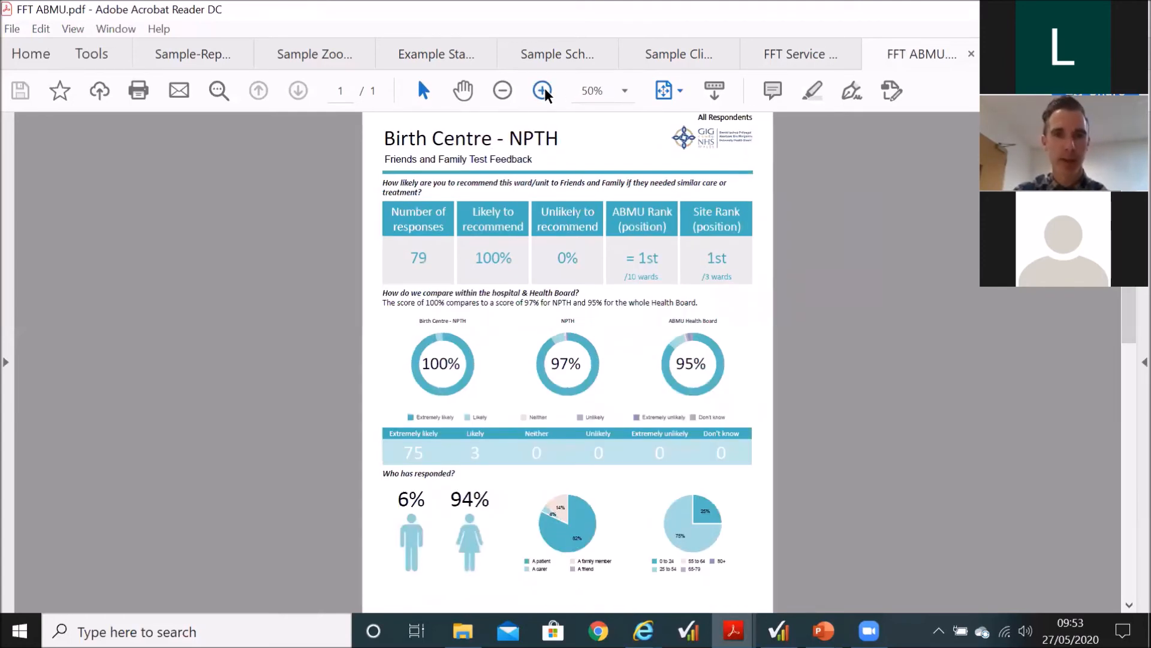
click(543, 90)
click(542, 91)
scroll(546, 304, down, 3)
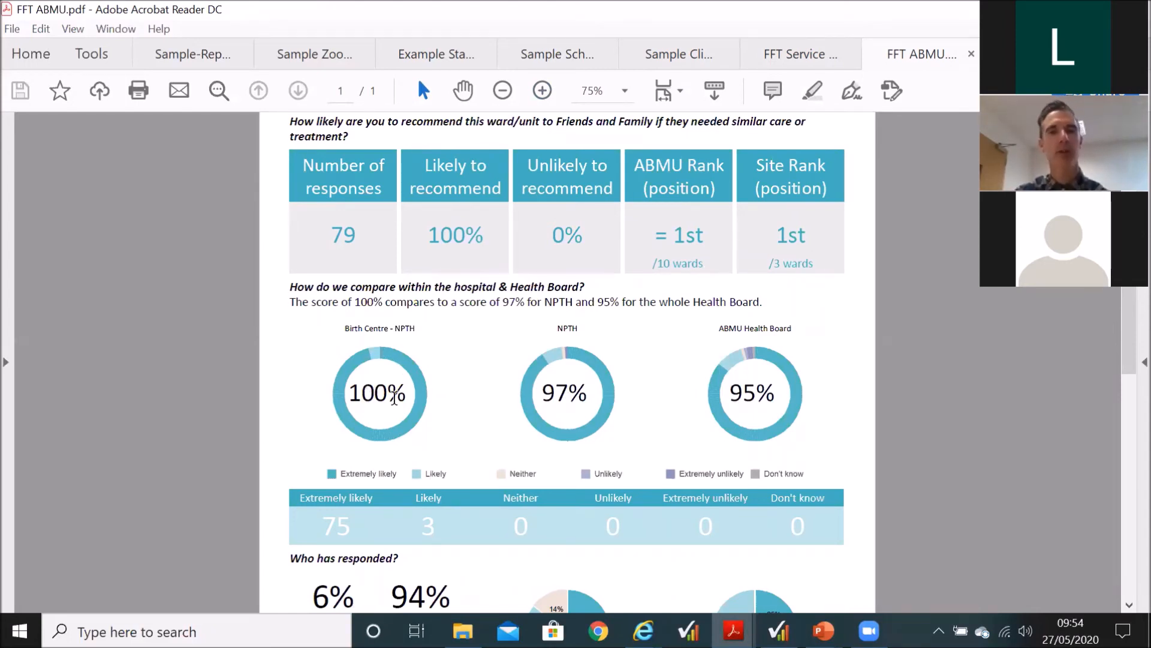
Step: Highlight the NPTH and ABMU Health Board ring chart percentages and view the Who has responded section
drag(543, 387, 590, 397)
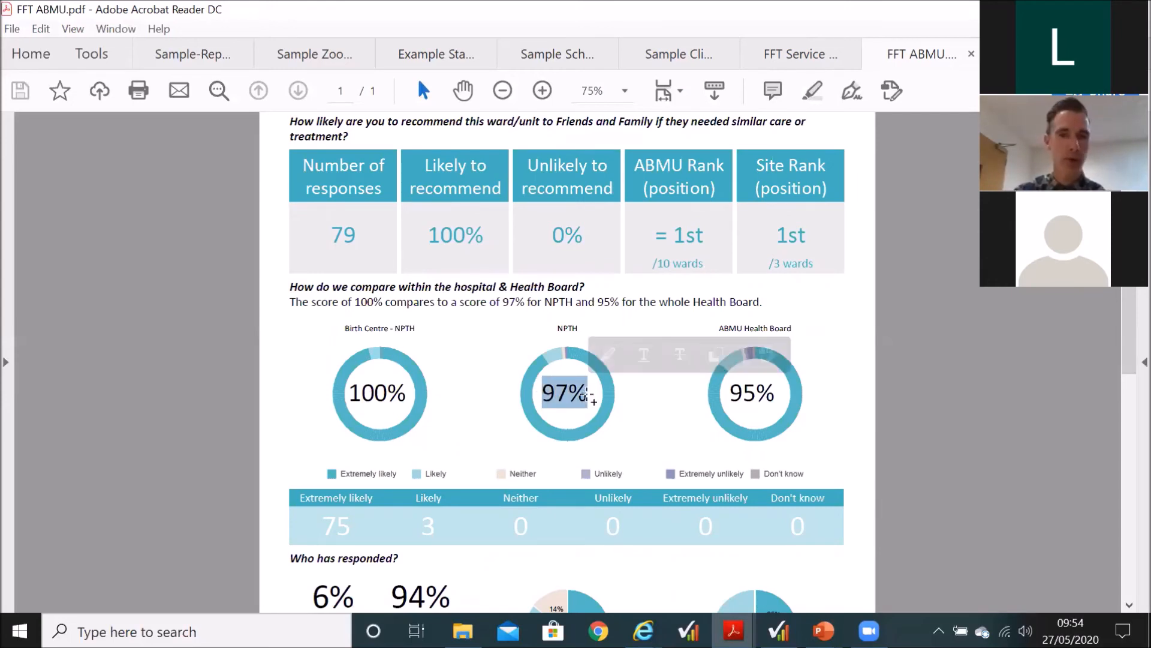
drag(727, 393, 820, 391)
click(808, 404)
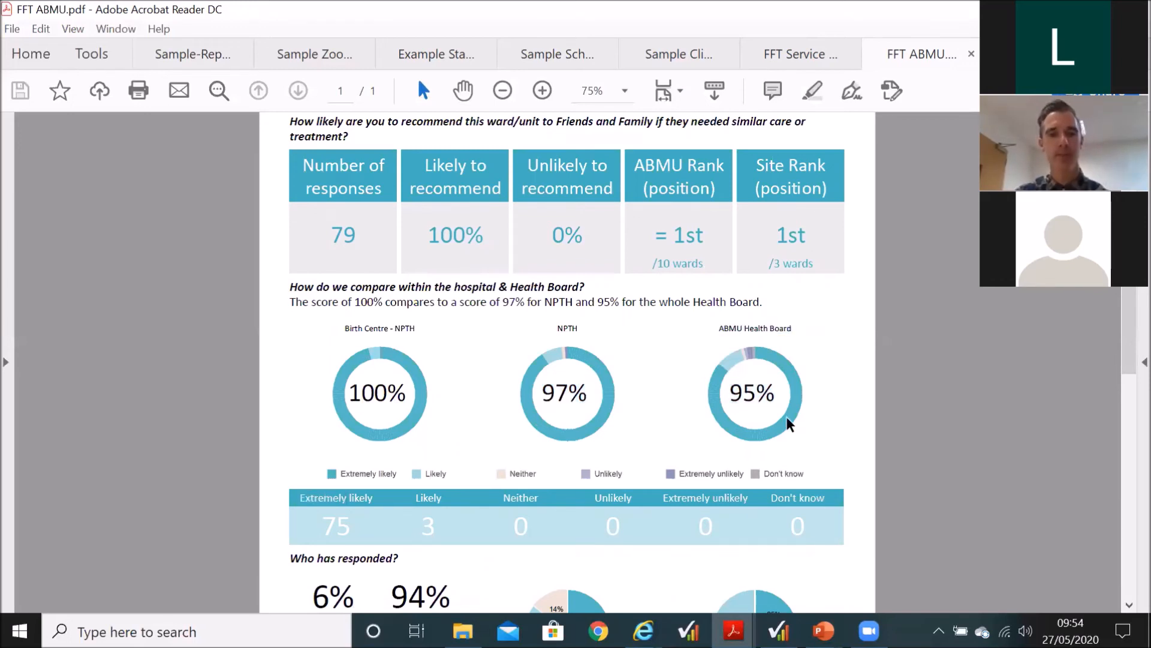
scroll(786, 419, down, 3)
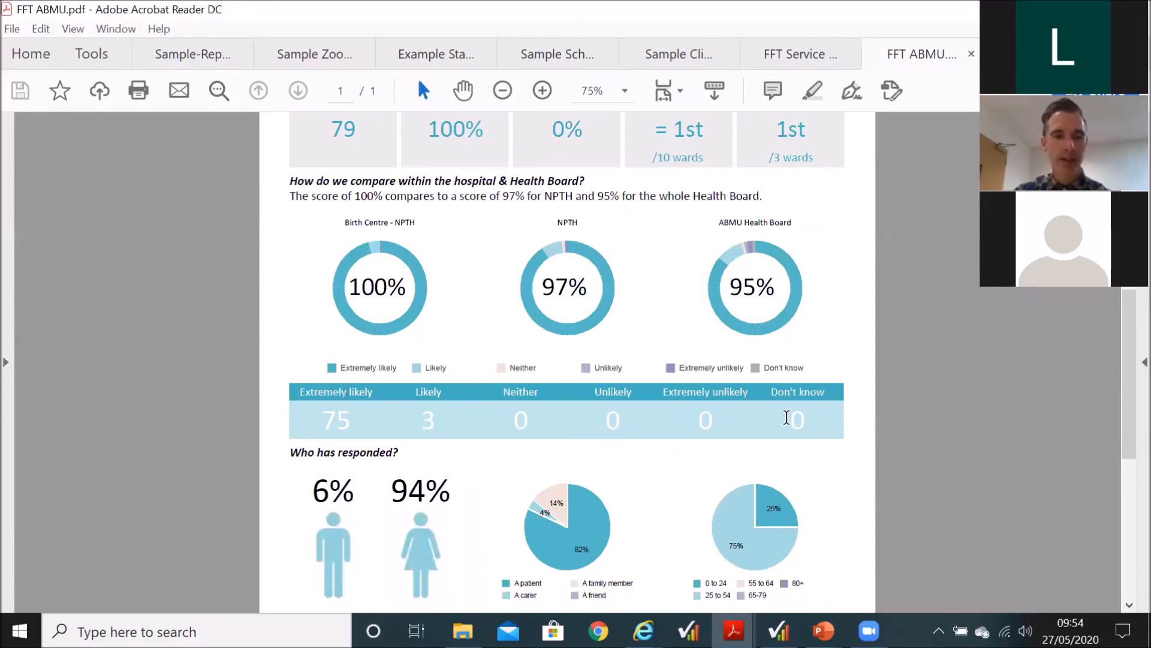
scroll(613, 438, down, 1)
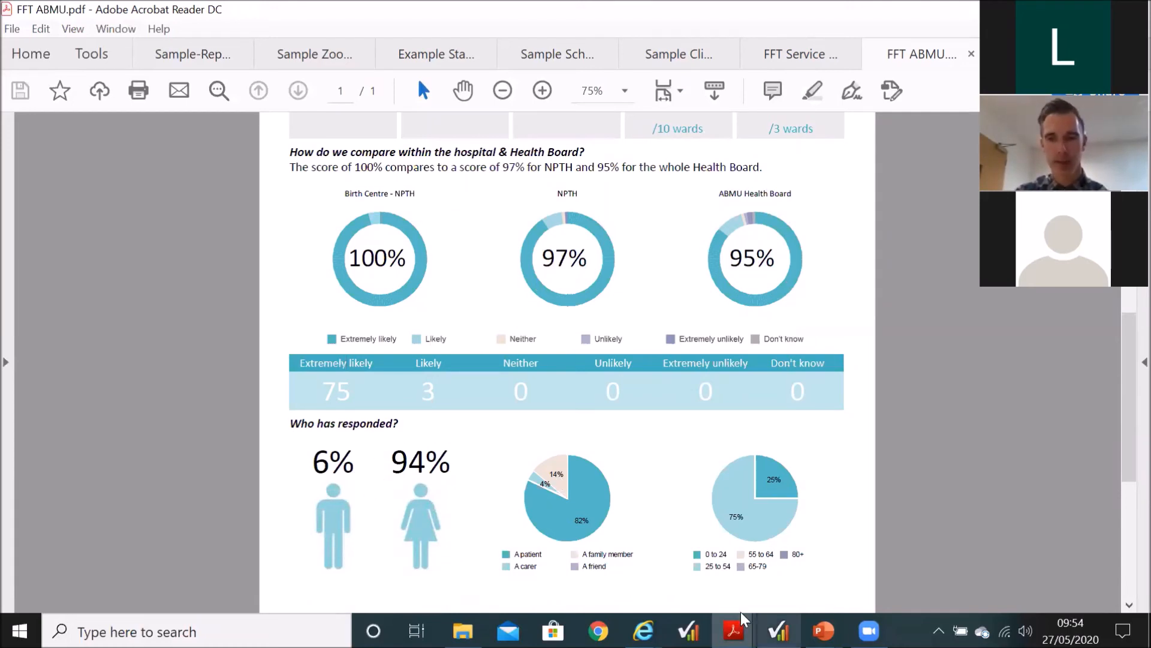
Step: Switch to Snap and leave the Evaluation survey for the Survey Overview without keeping the C5aPositiveBench and C5aNegativeBench analyses
mouse_move(779, 631)
click(779, 558)
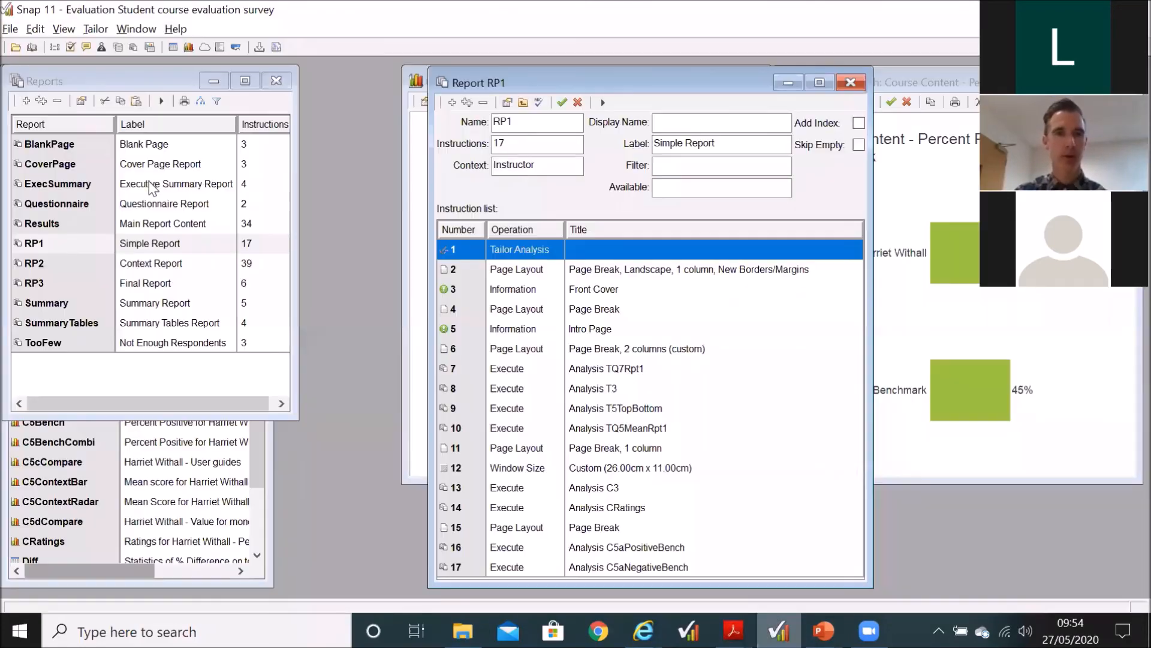
click(14, 42)
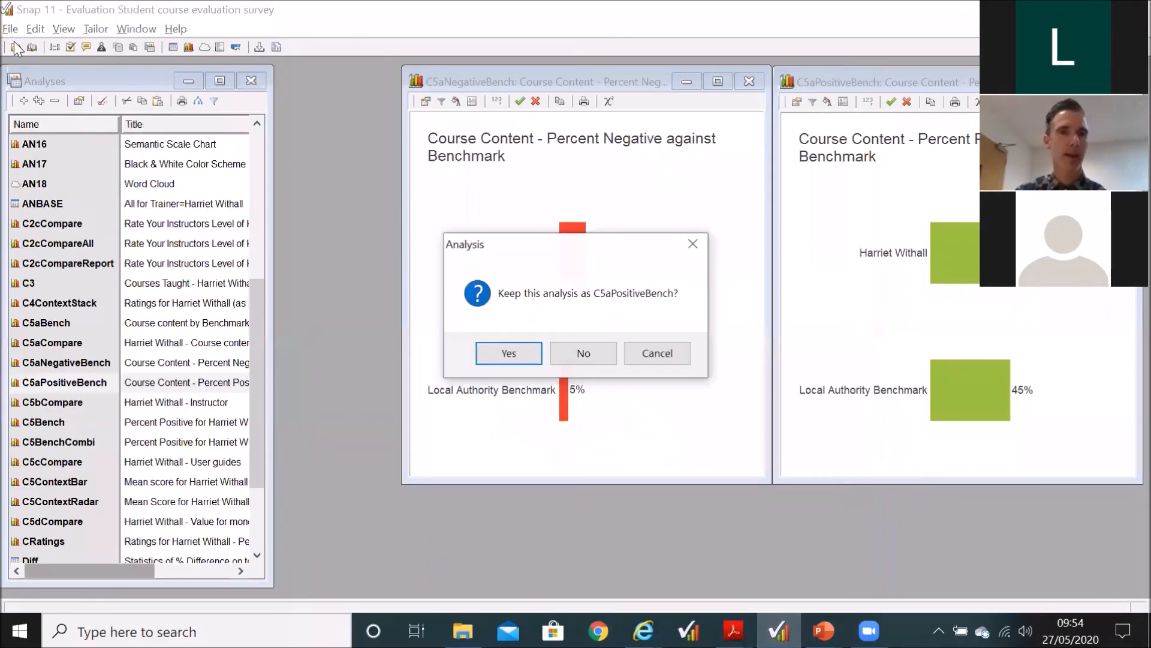
click(600, 362)
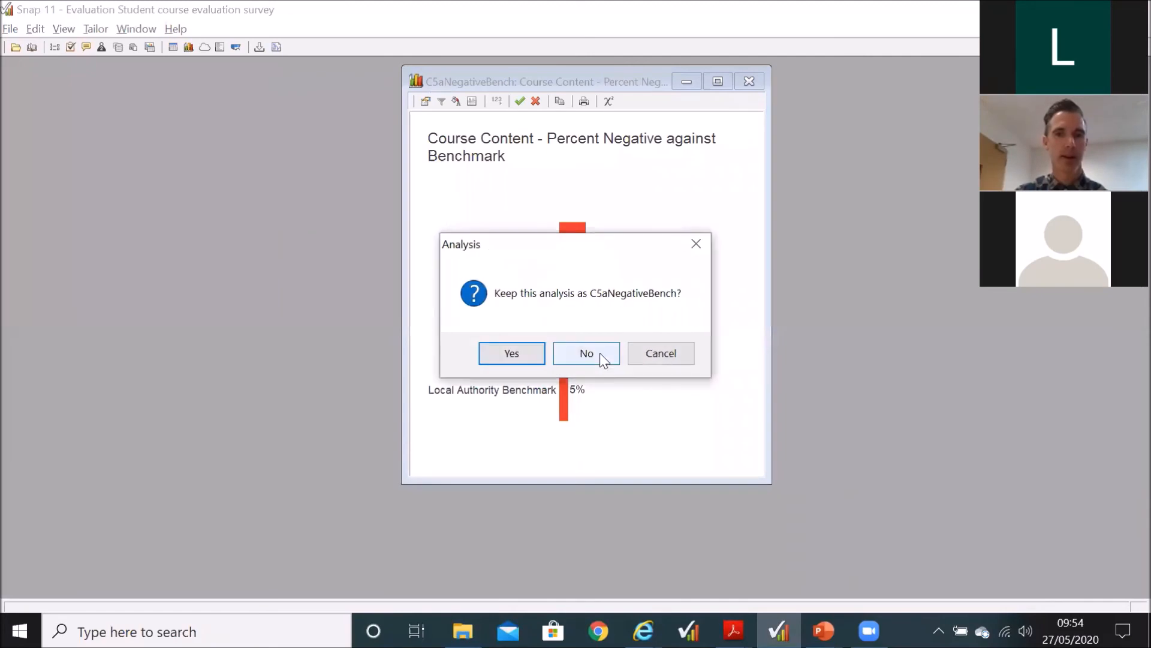
click(599, 360)
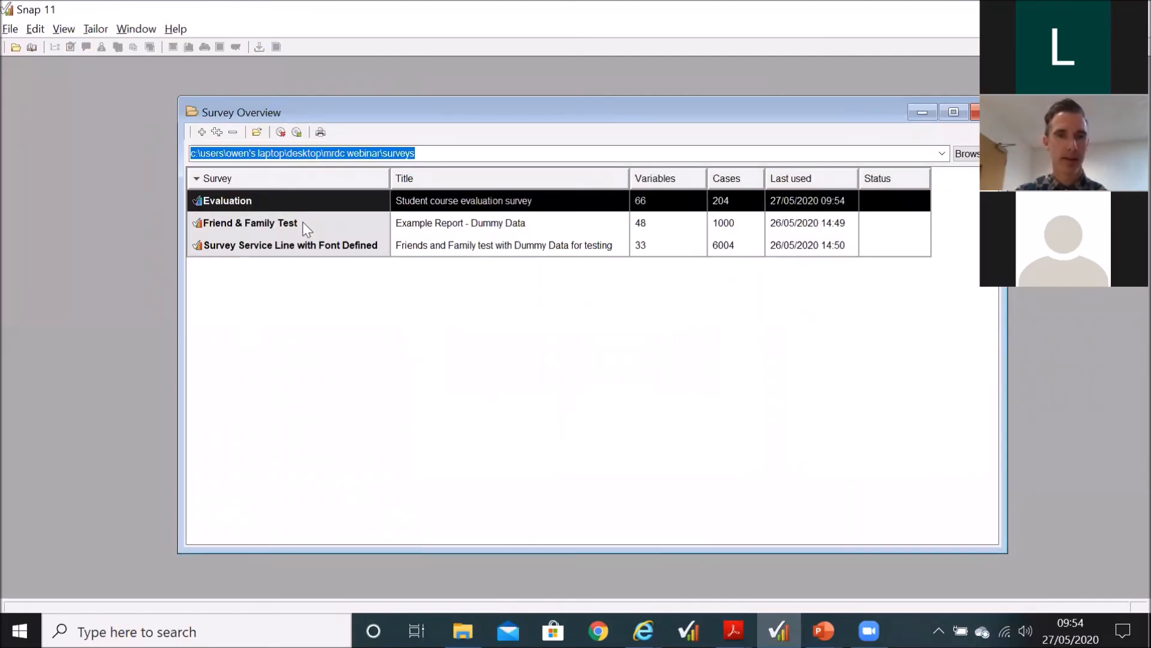
click(399, 222)
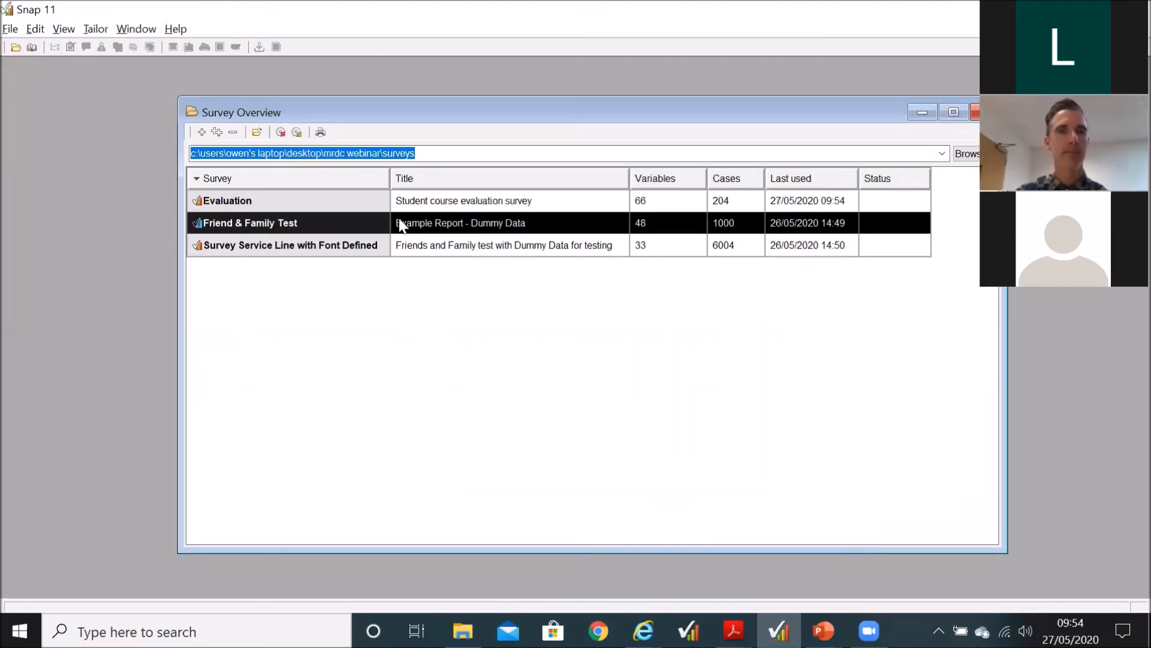
double_click(401, 225)
click(559, 469)
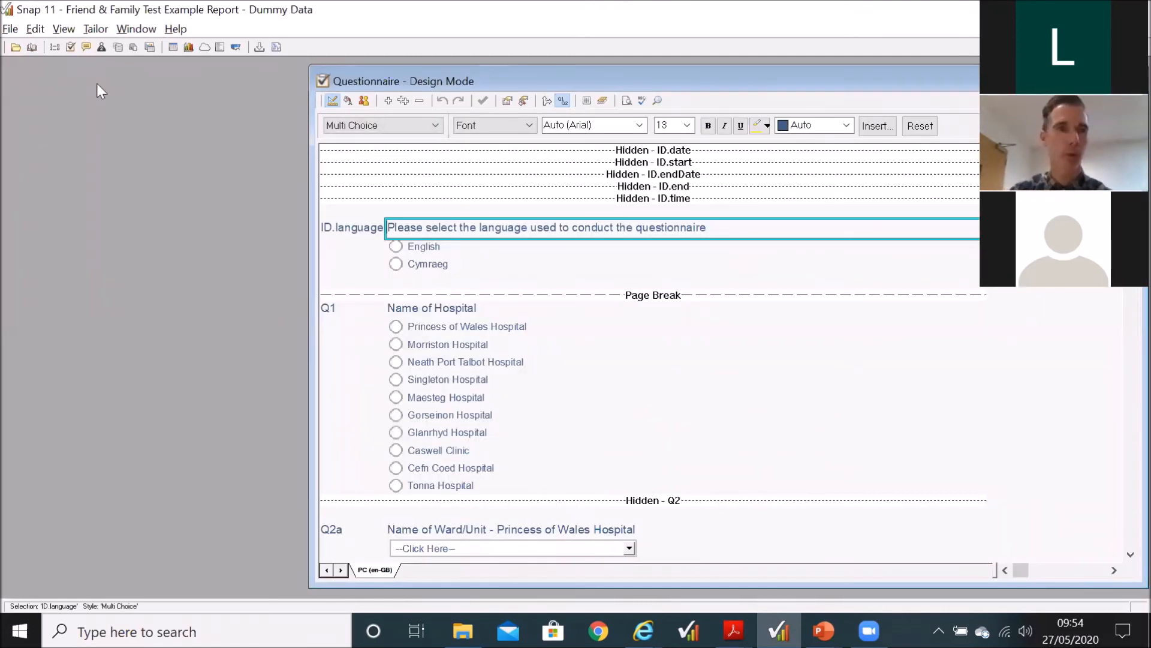
Step: Open the Survey Service Line with Font Defined survey from the Survey Overview
click(15, 47)
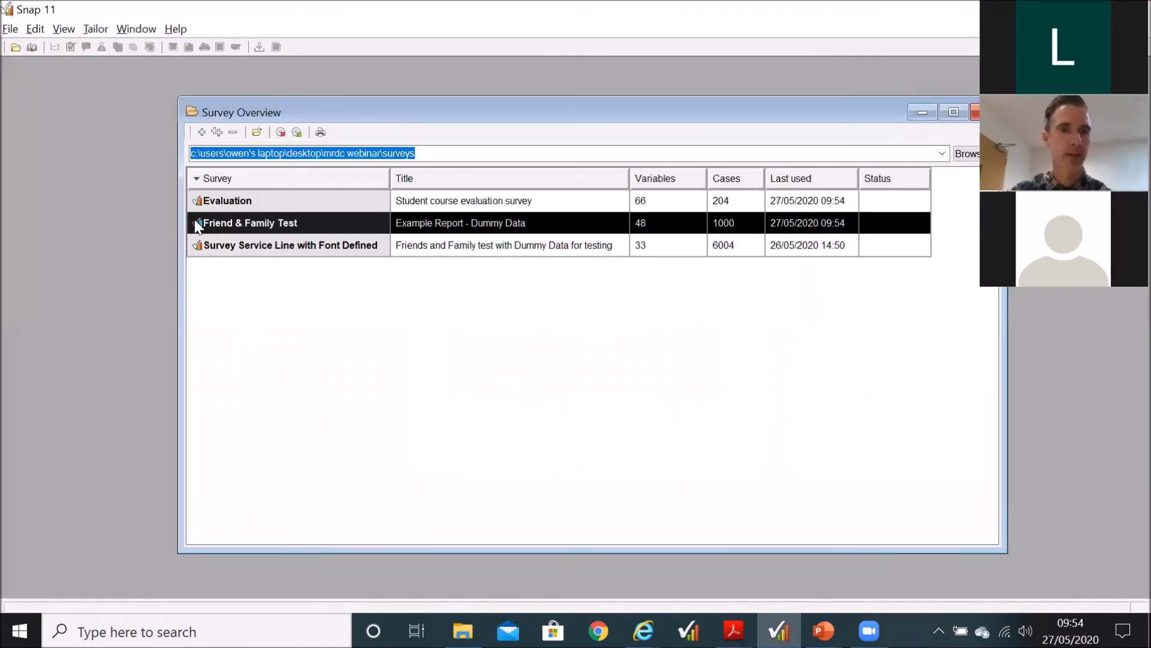
double_click(308, 244)
click(587, 473)
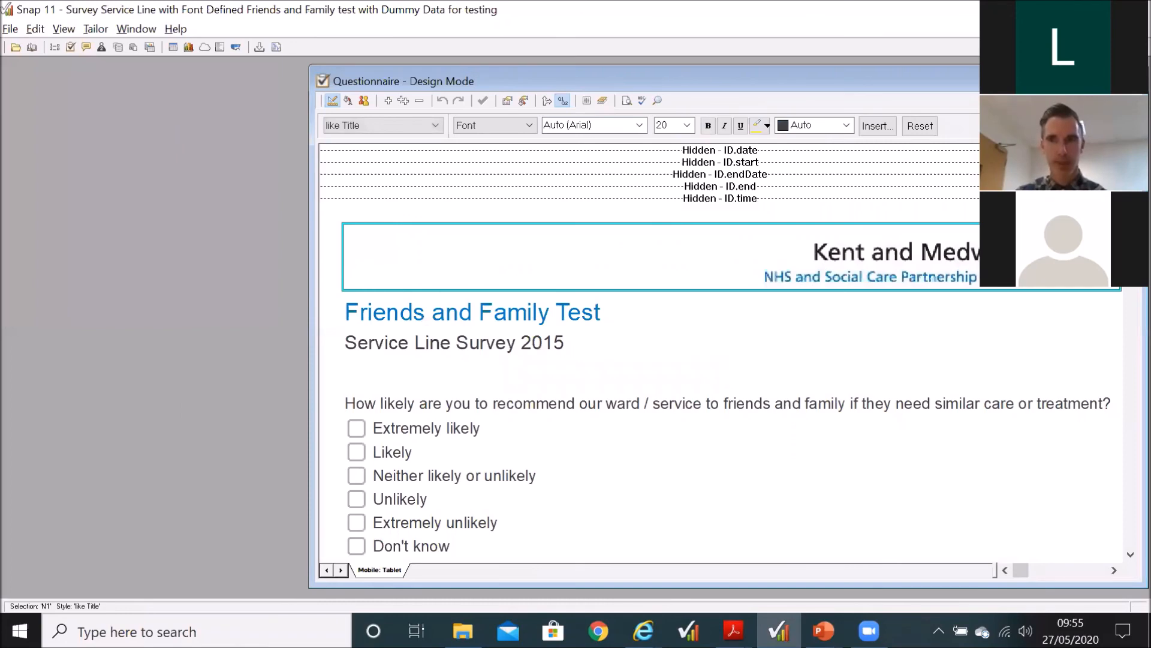
Step: Switch to FFT Service Lines.pdf in Acrobat Reader and return to its KMPT Summary page
click(732, 630)
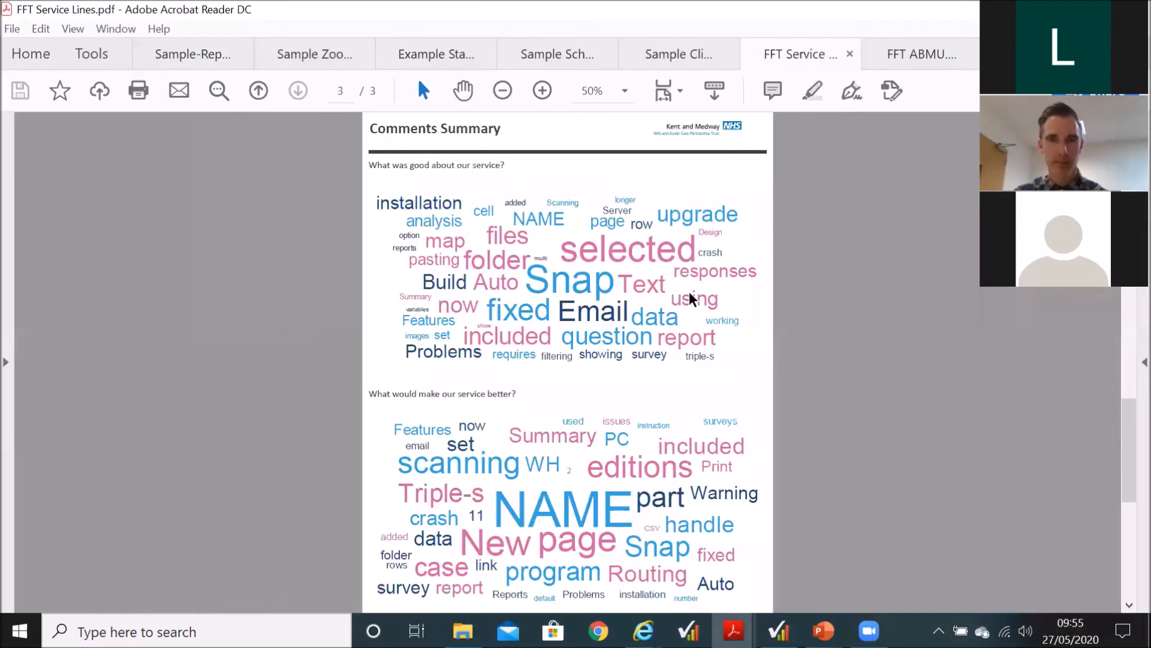
scroll(689, 292, up, 10)
scroll(689, 291, up, 1)
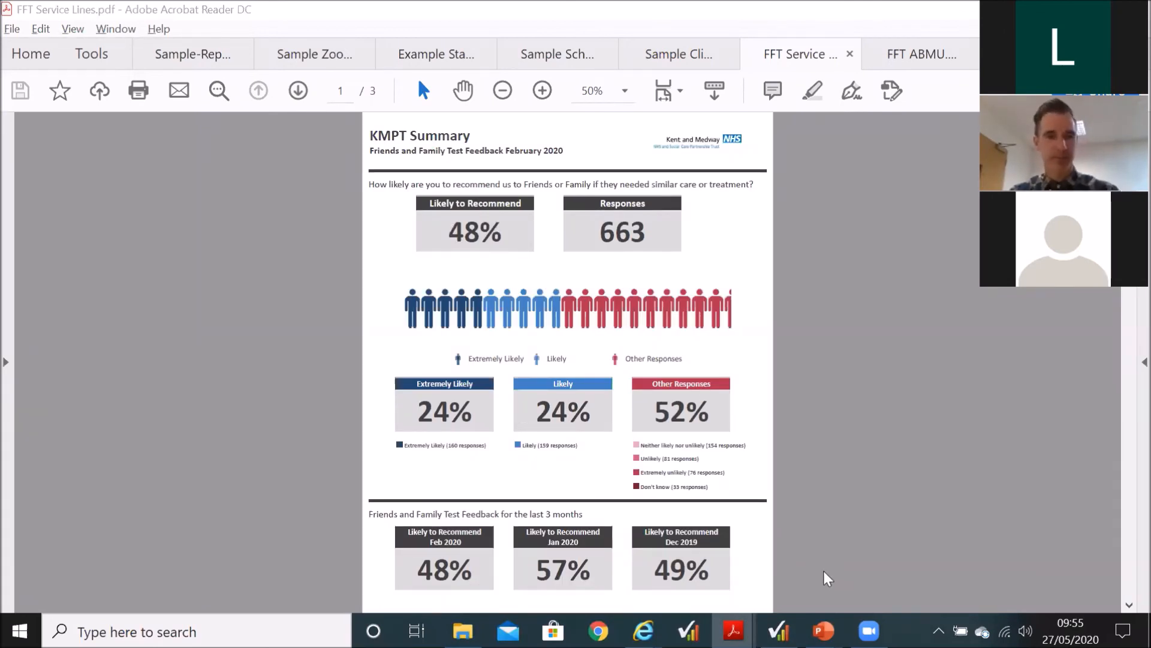
Step: Switch back to Snap, display the survey's list of reports and open Corporate_Report
key(alt+Tab)
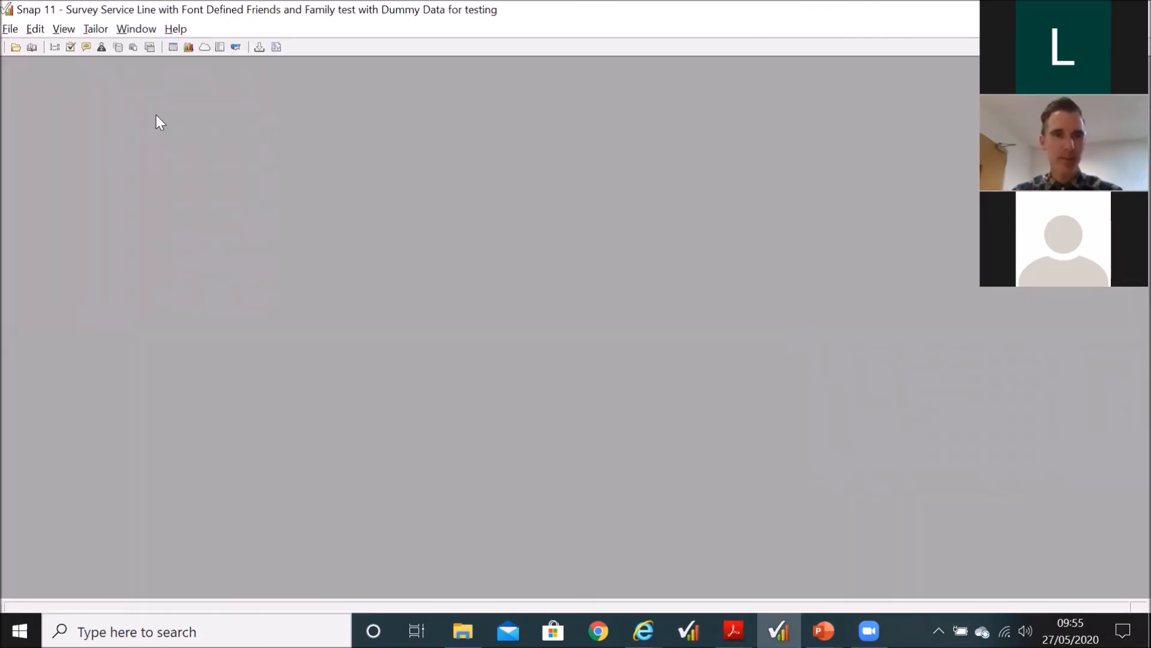
click(133, 47)
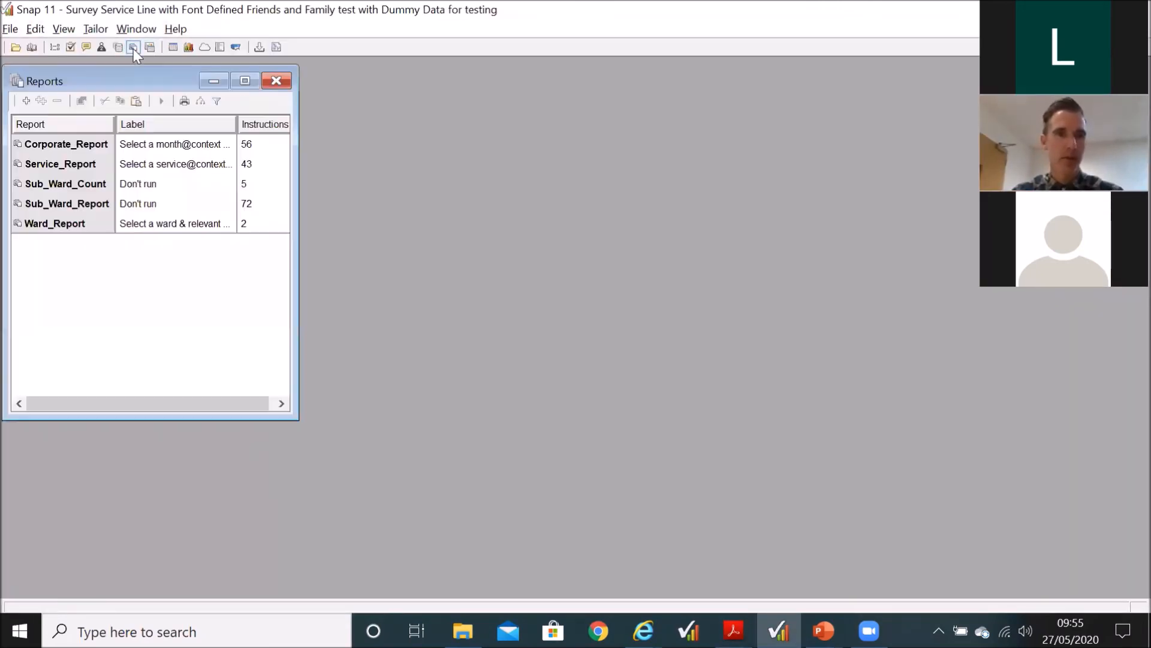
double_click(129, 146)
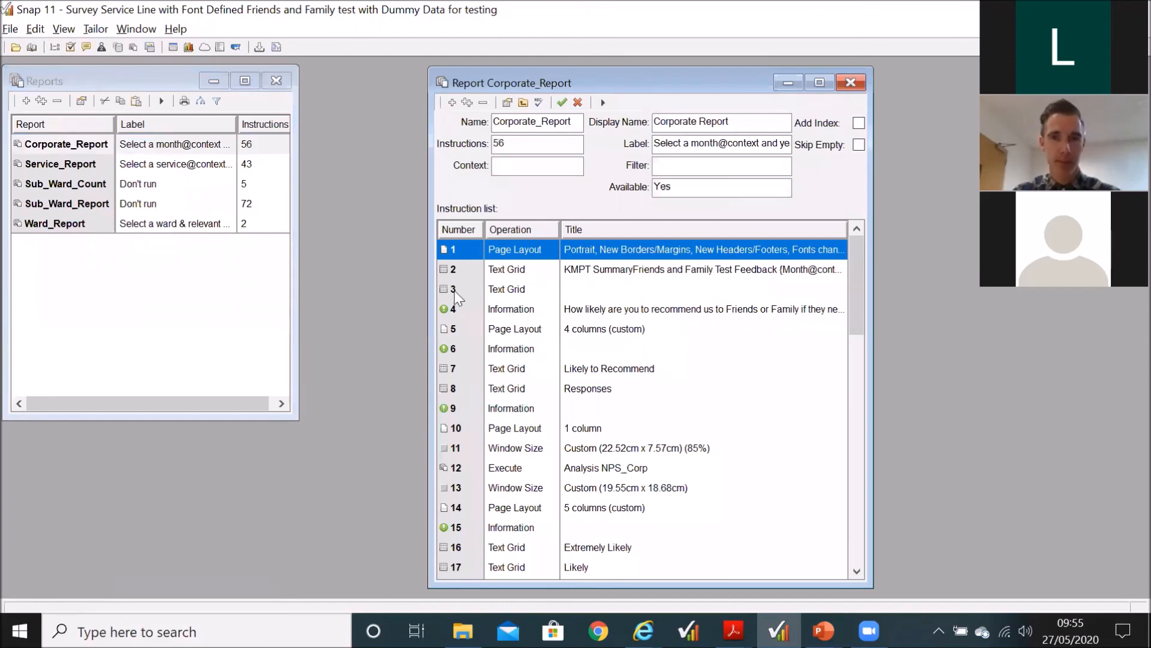
Step: Look through the Extremely Likely, Likely and Other Responses text grids in Corporate_Report's instruction list
drag(857, 269, 857, 314)
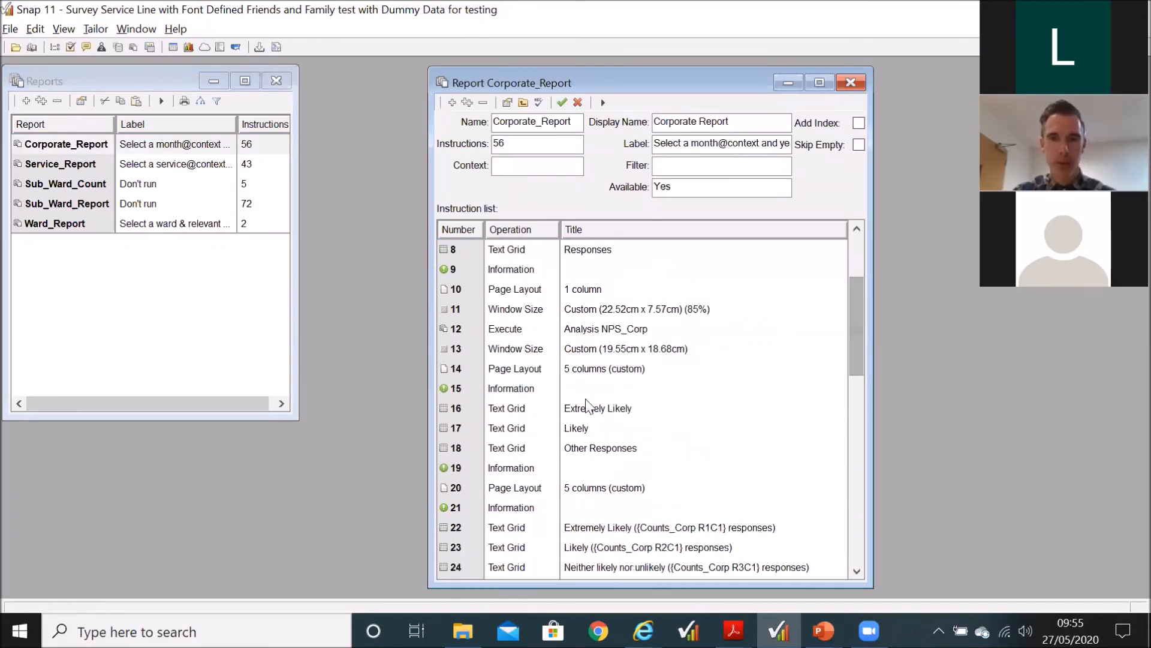
click(578, 412)
key(Down)
key(Down)
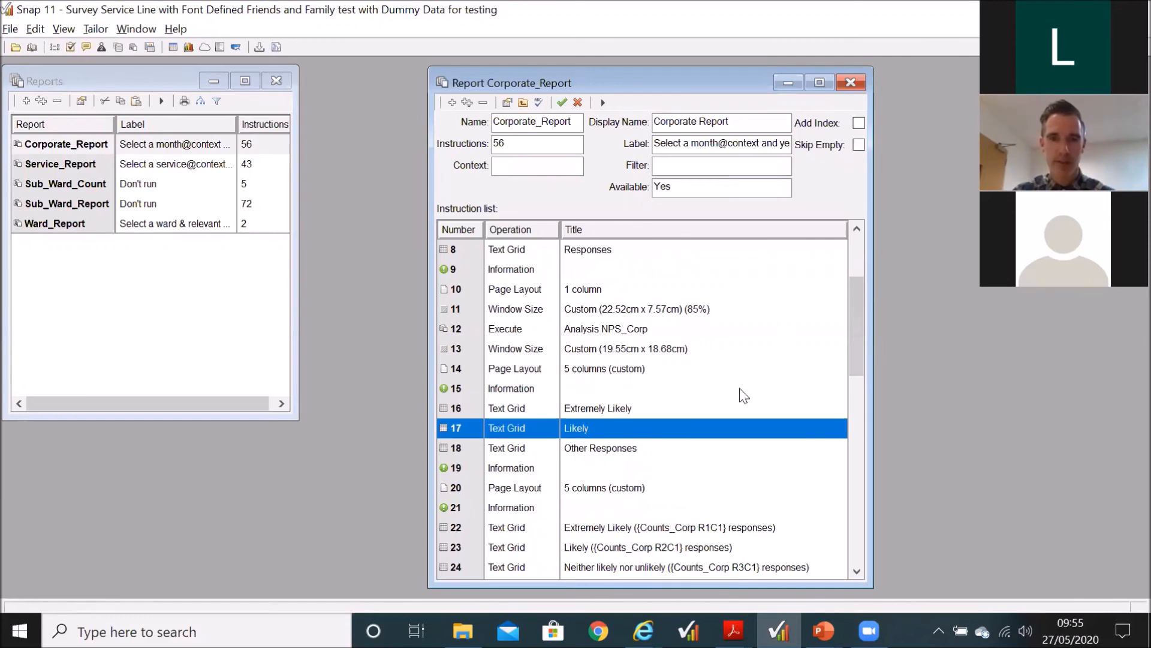
Step: Open Corporate_Report's Extremely Likely text grid with the Counts_Corp R1C1 reference, dismiss it without changes, and return to the earlier instructions
drag(855, 299, 856, 339)
double_click(640, 310)
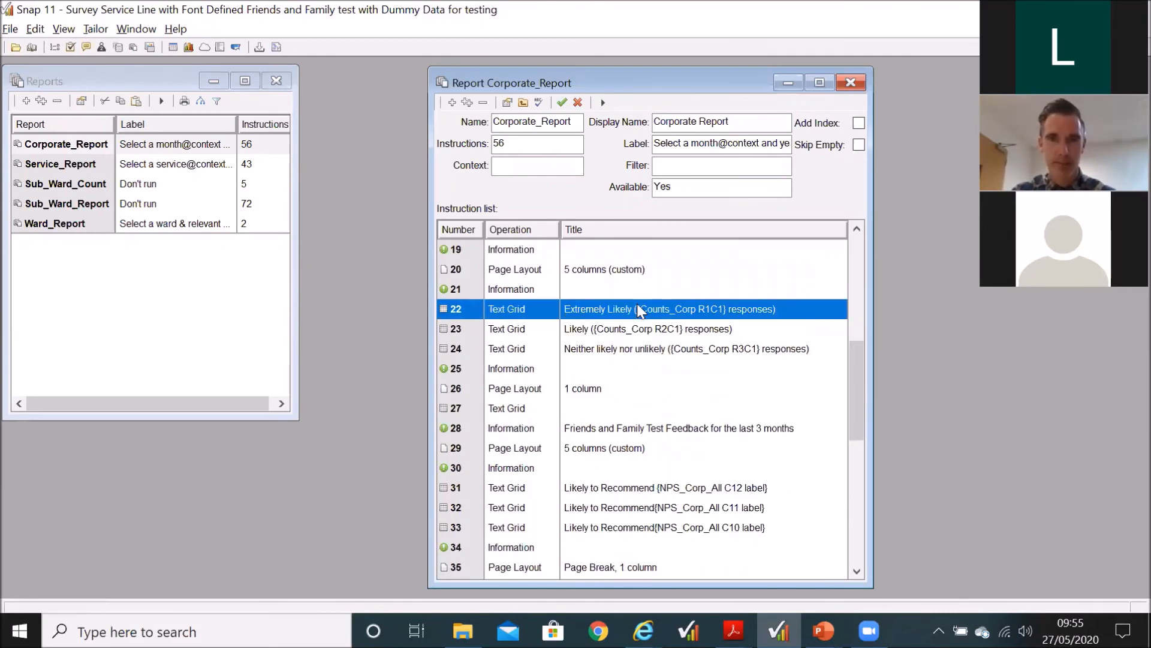
click(632, 465)
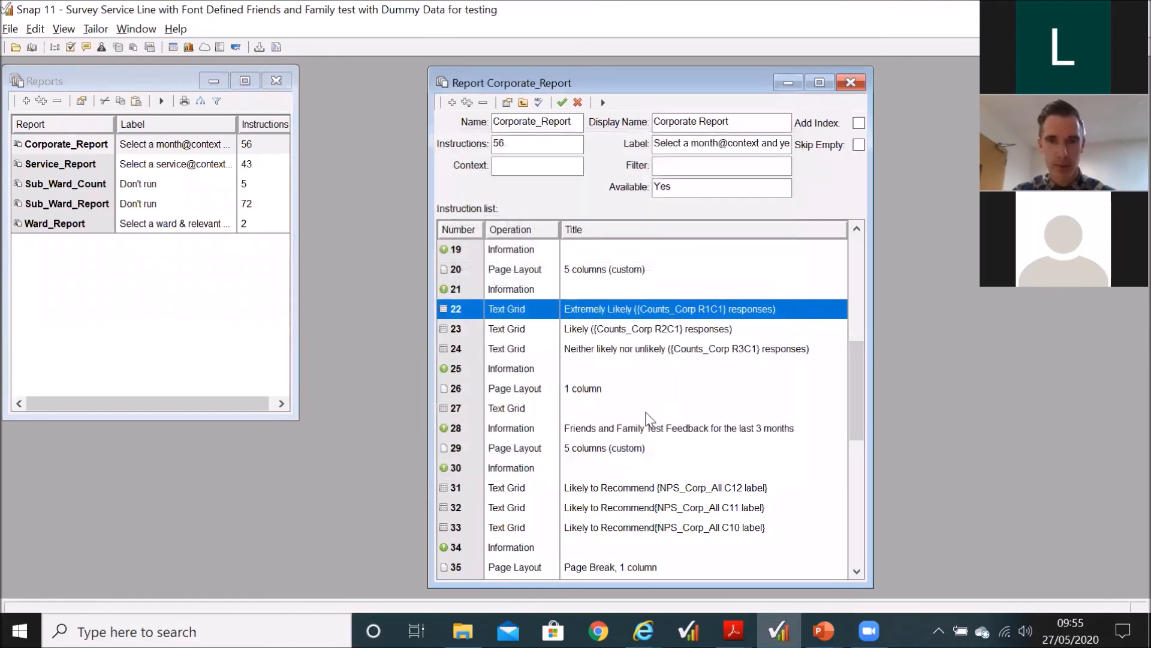
scroll(645, 413, up, 5)
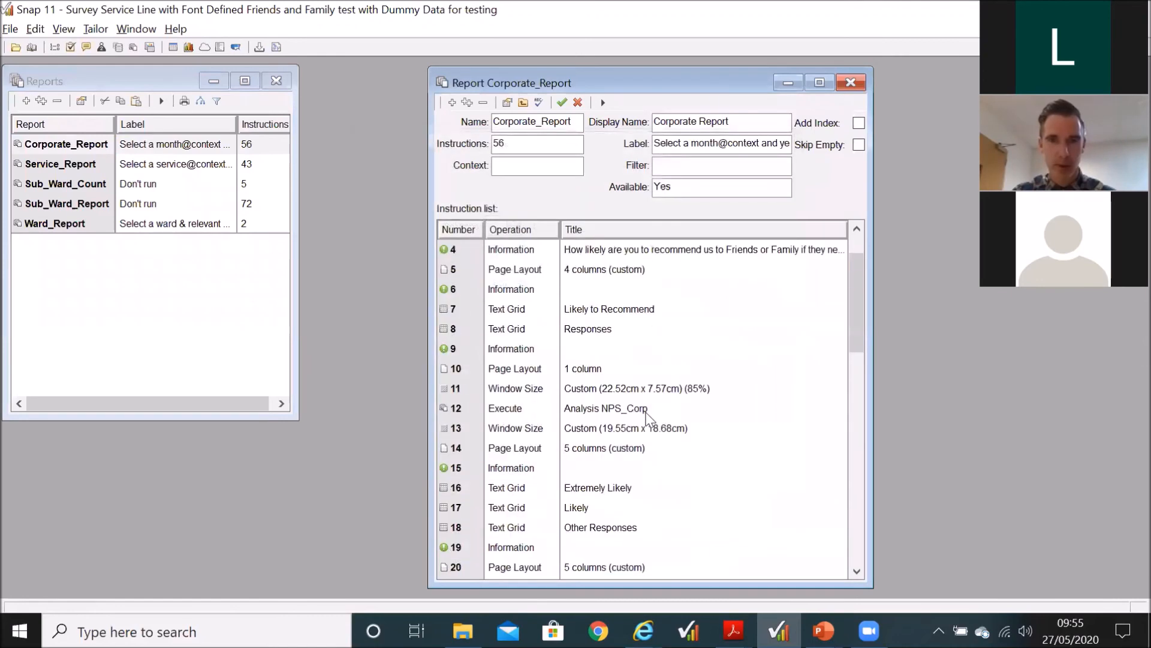
Step: Open Corporate_Report's Likely to Recommend text grid, try a second column before restoring a single column, and highlight the heading text
double_click(594, 310)
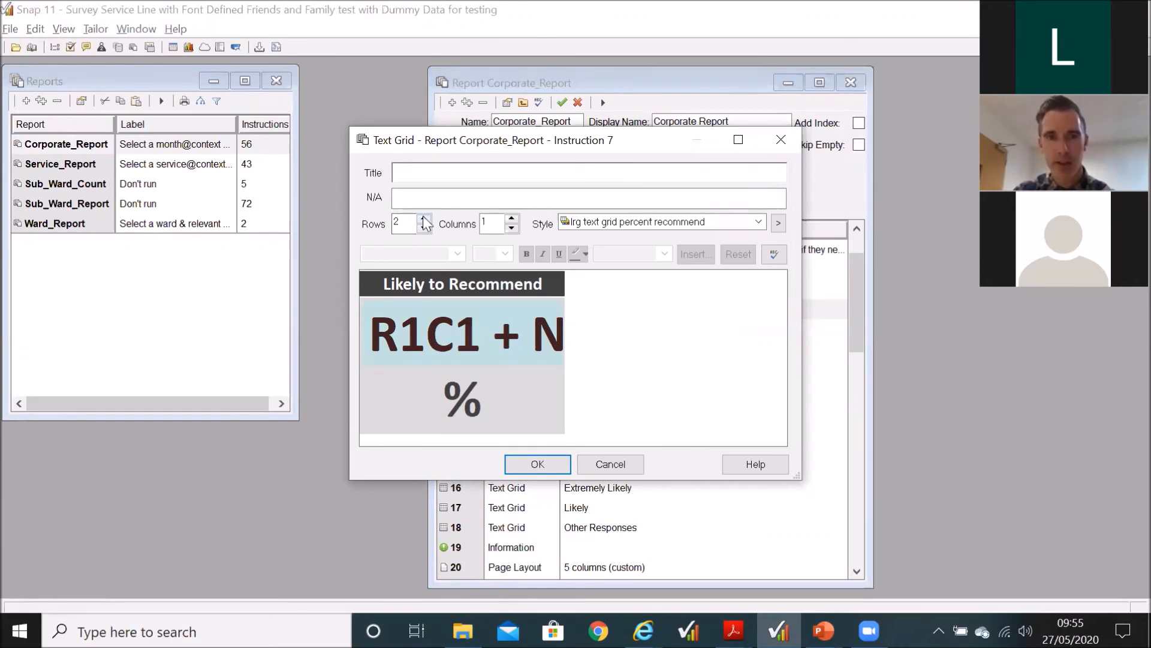
click(512, 218)
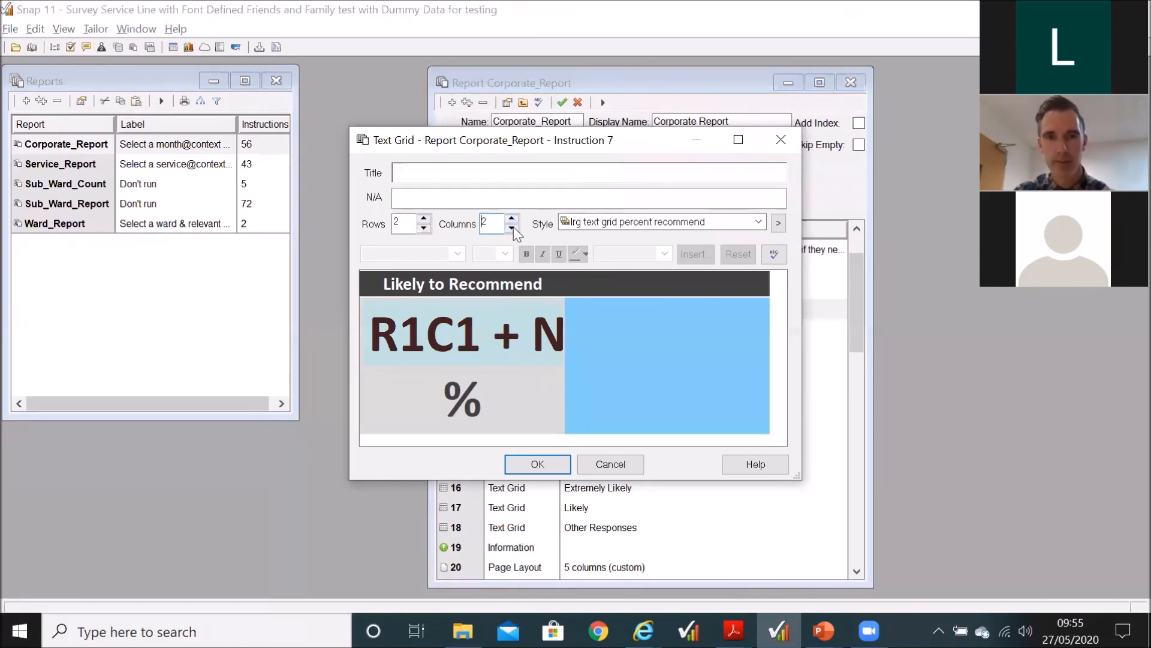
click(512, 228)
click(470, 285)
drag(385, 285, 550, 284)
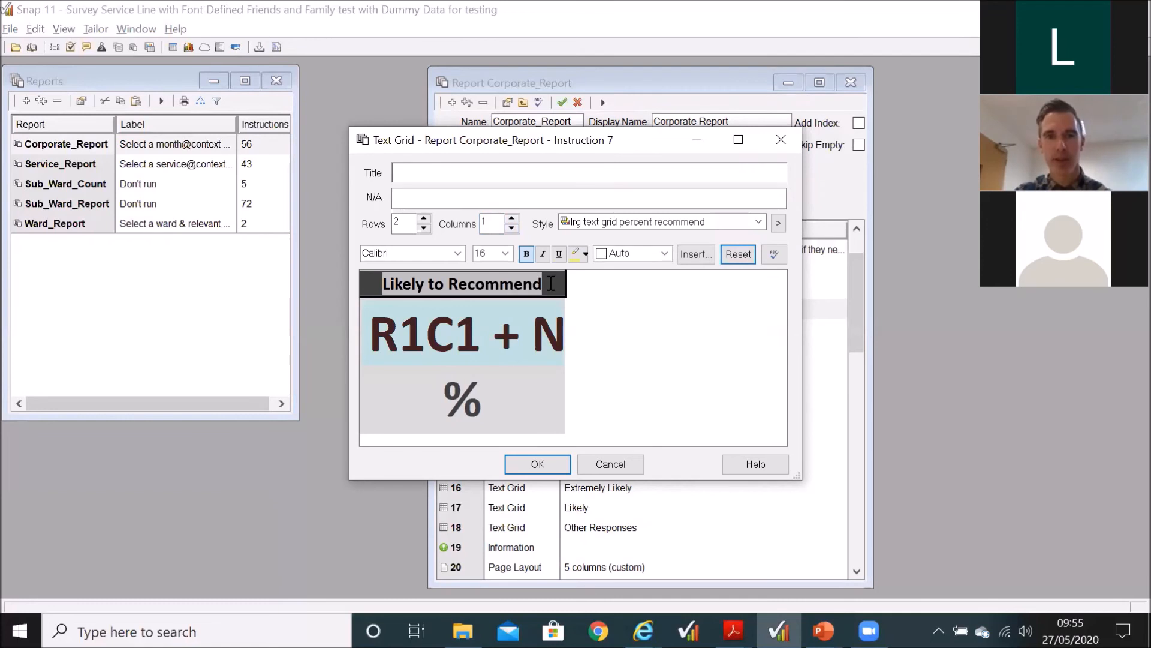
Step: Inspect the grid's NPS_Corp R1C1 + NPS_Corp R2C1 cell value expression, highlight its plus sign, and dismiss the expression and grid without changes
click(426, 322)
double_click(426, 321)
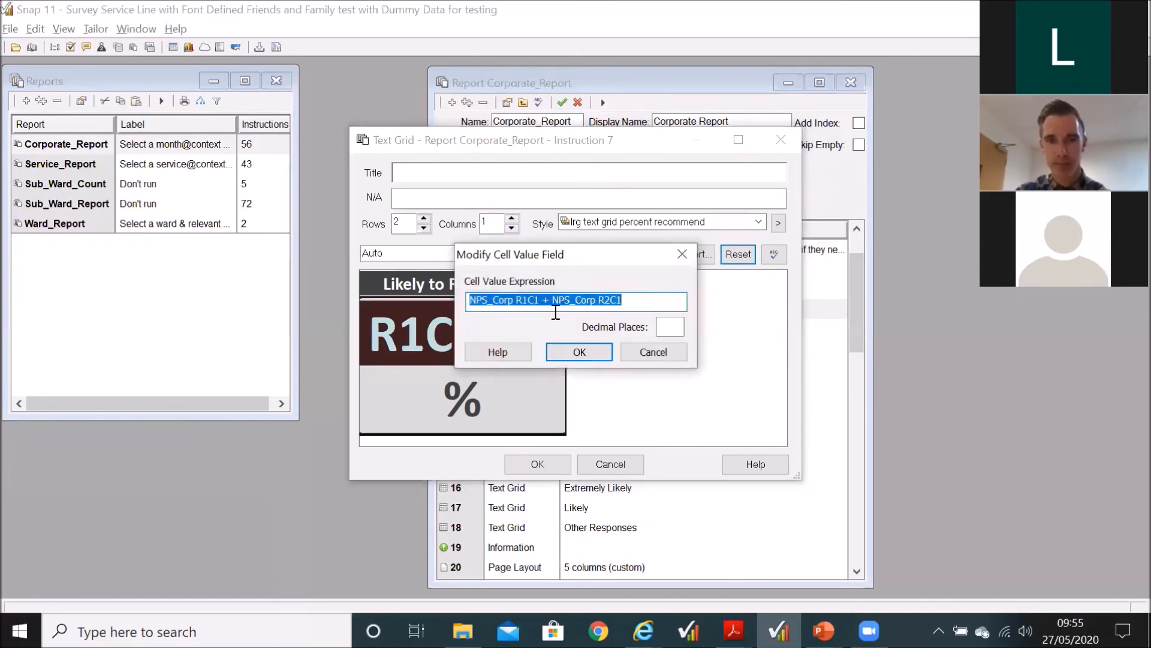
double_click(546, 300)
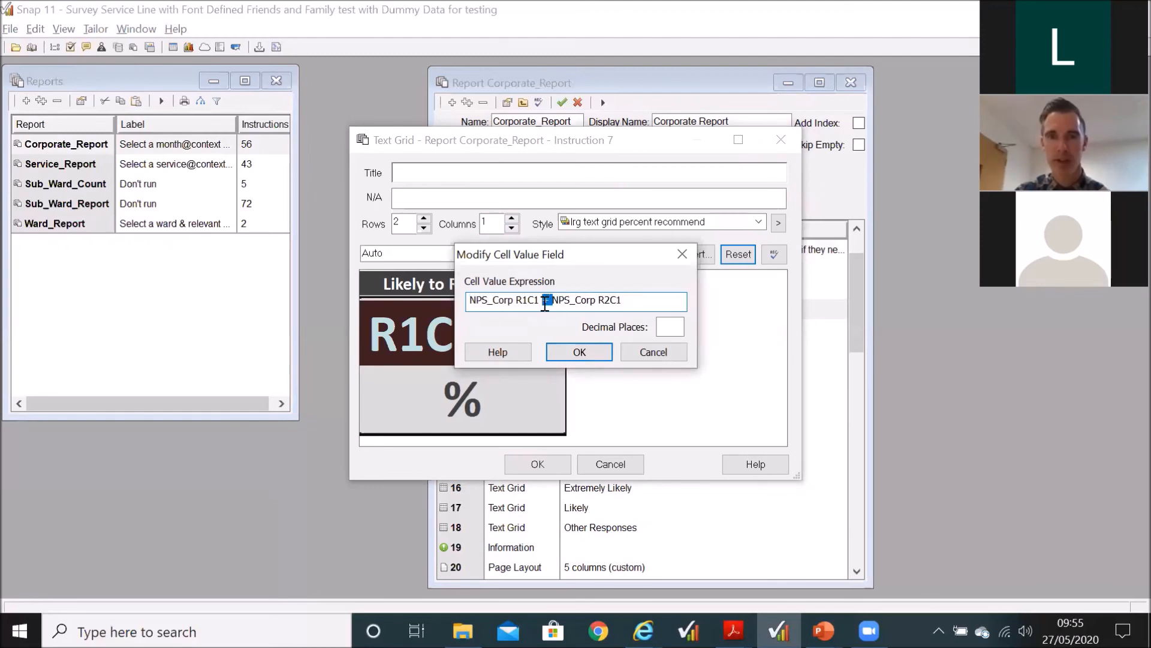
click(653, 352)
click(605, 469)
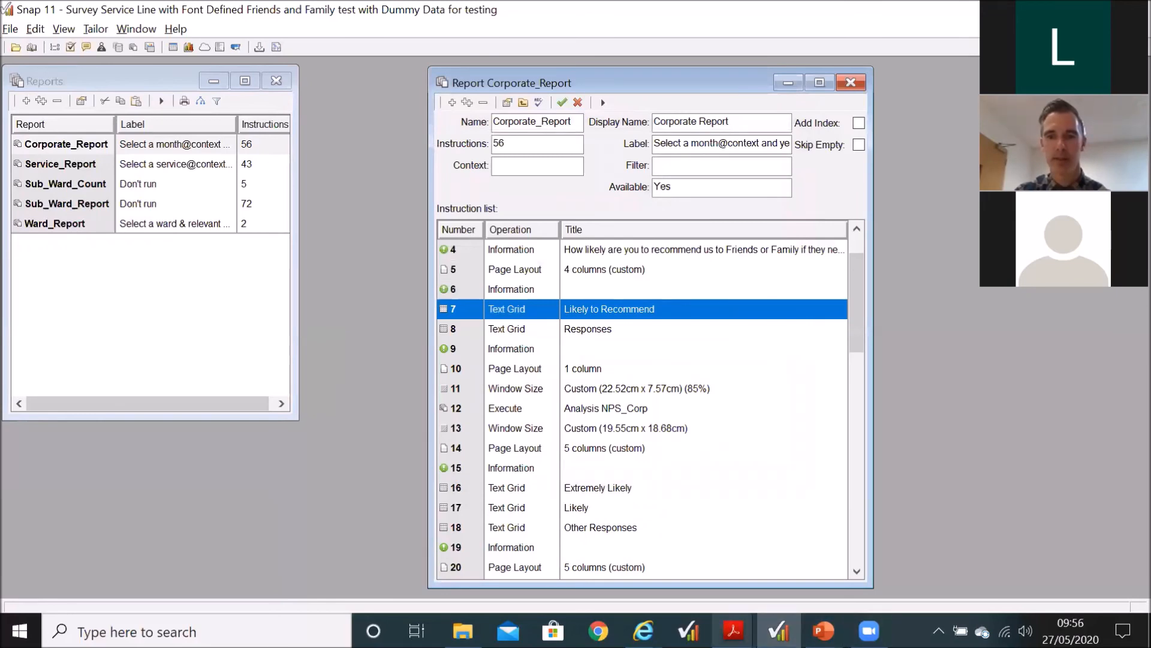
Step: Switch to FFT Service Lines.pdf in Acrobat Reader to view the KMPT Summary page, and return to Snap
mouse_move(733, 631)
click(944, 557)
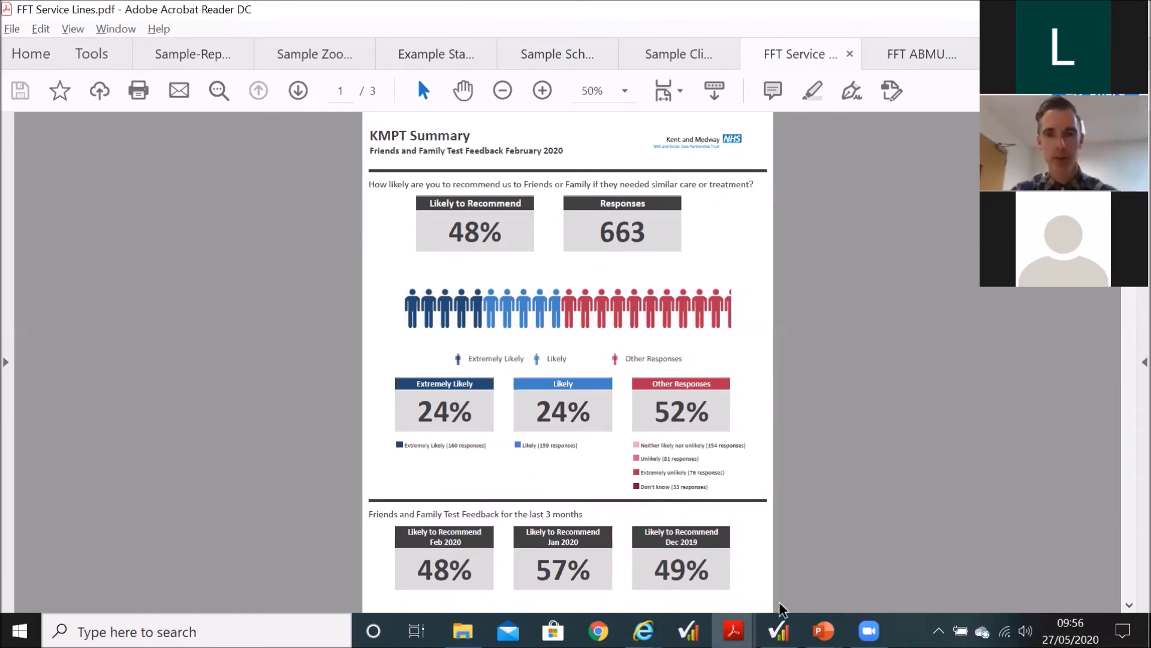
mouse_move(778, 630)
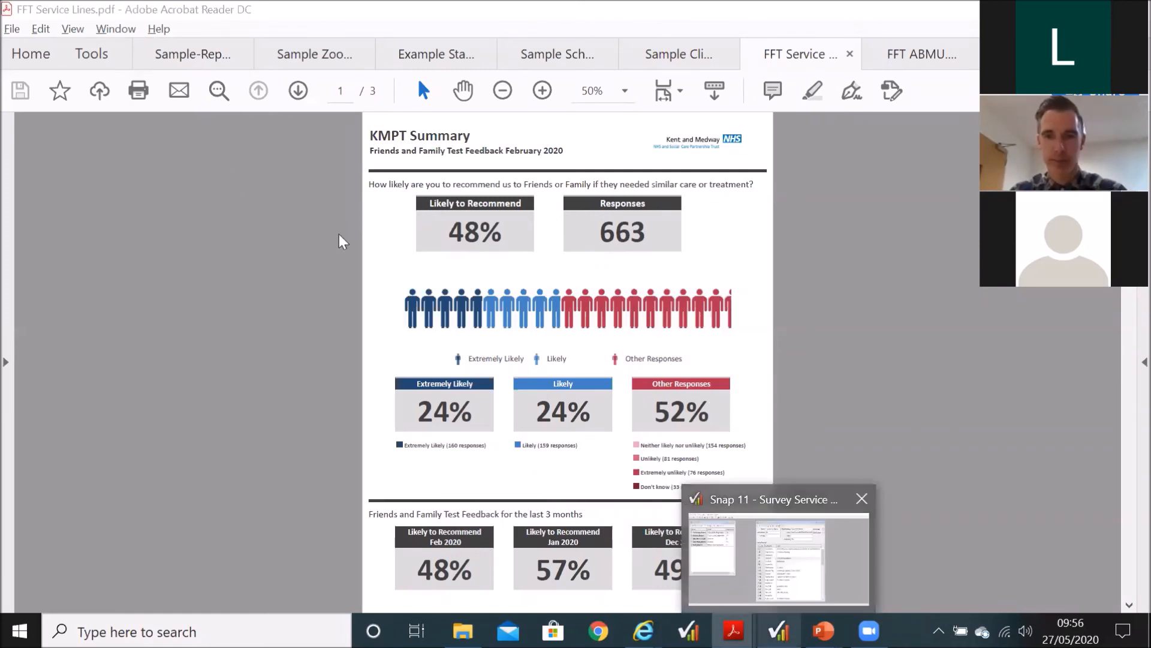
click(779, 555)
Step: Open the Friend & Family Test survey from the survey overview and close its questionnaire design window
click(15, 47)
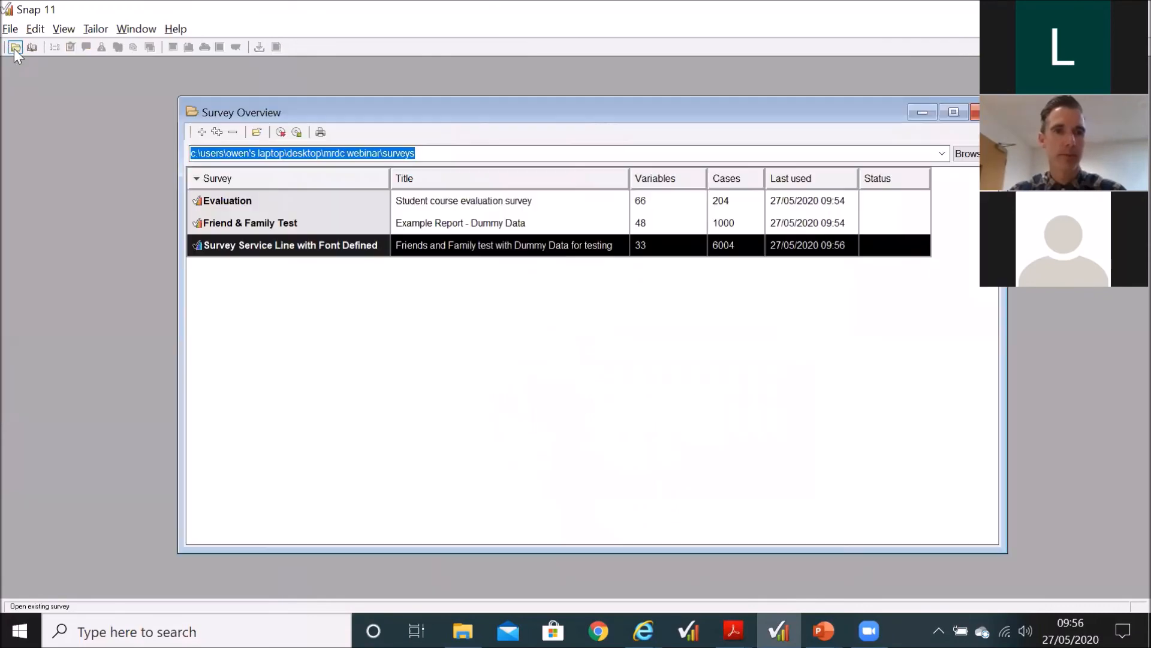
double_click(340, 217)
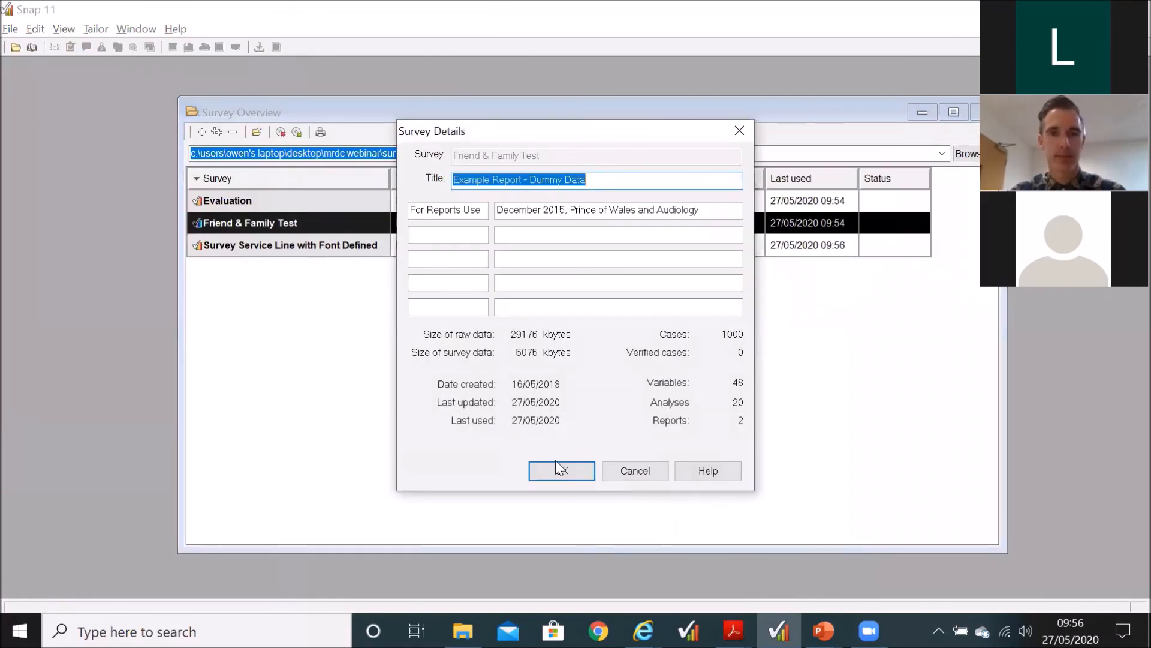
click(576, 472)
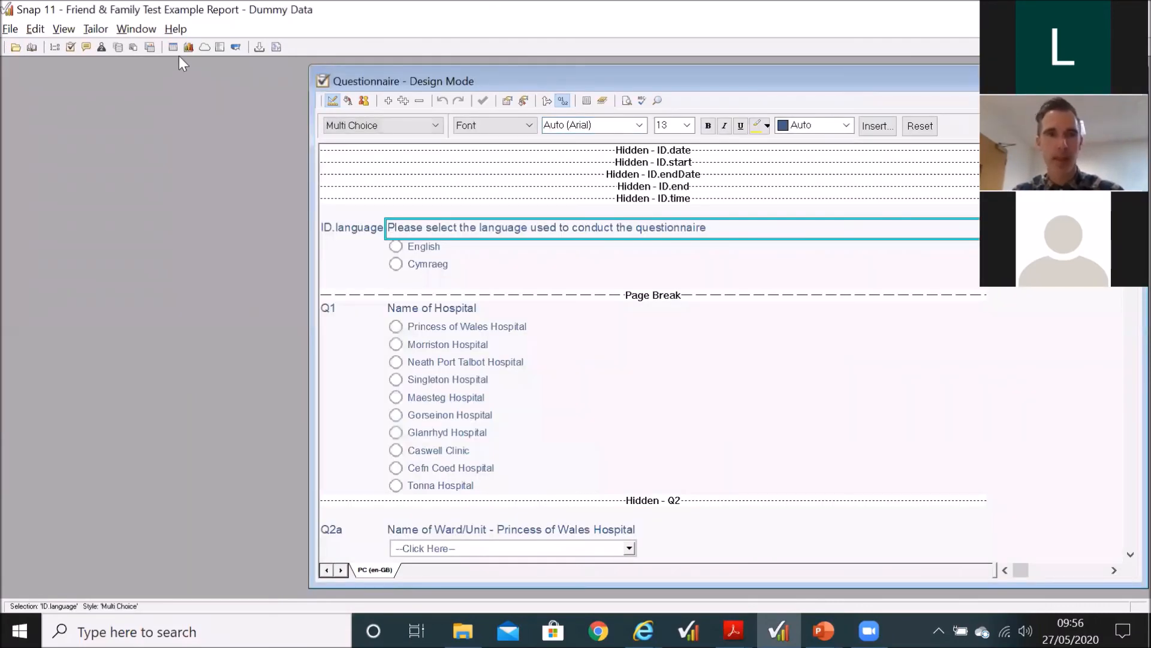
click(1130, 80)
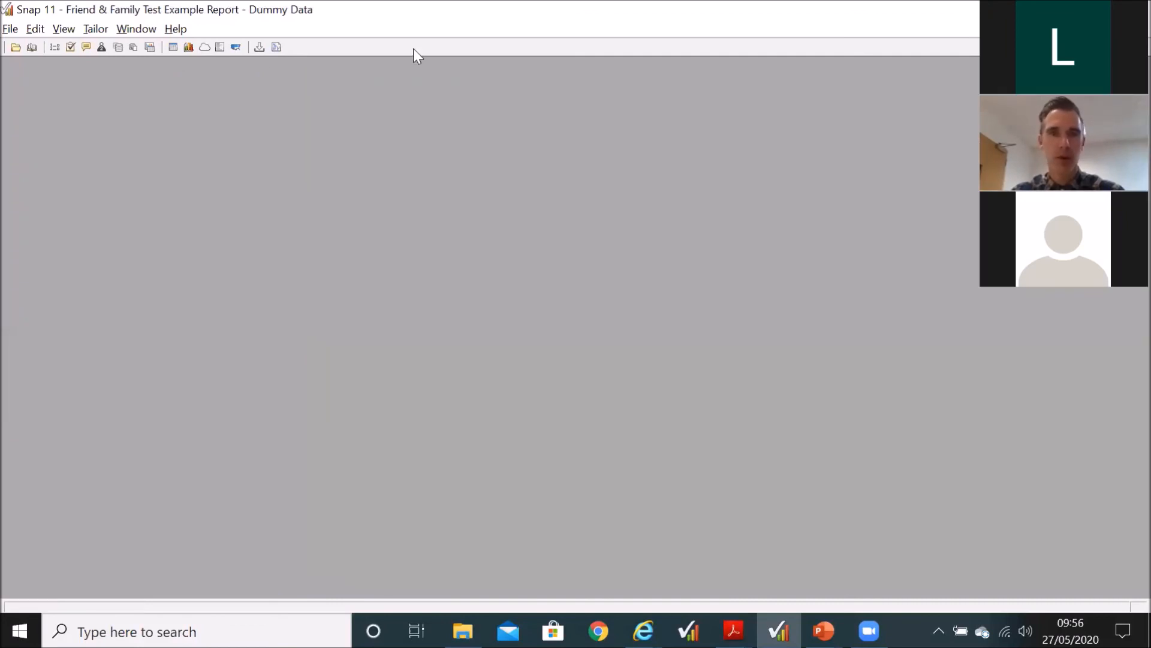
Step: Display the survey's list of reports, open FFTWardReport and go to the end of its instruction list
click(134, 48)
double_click(167, 148)
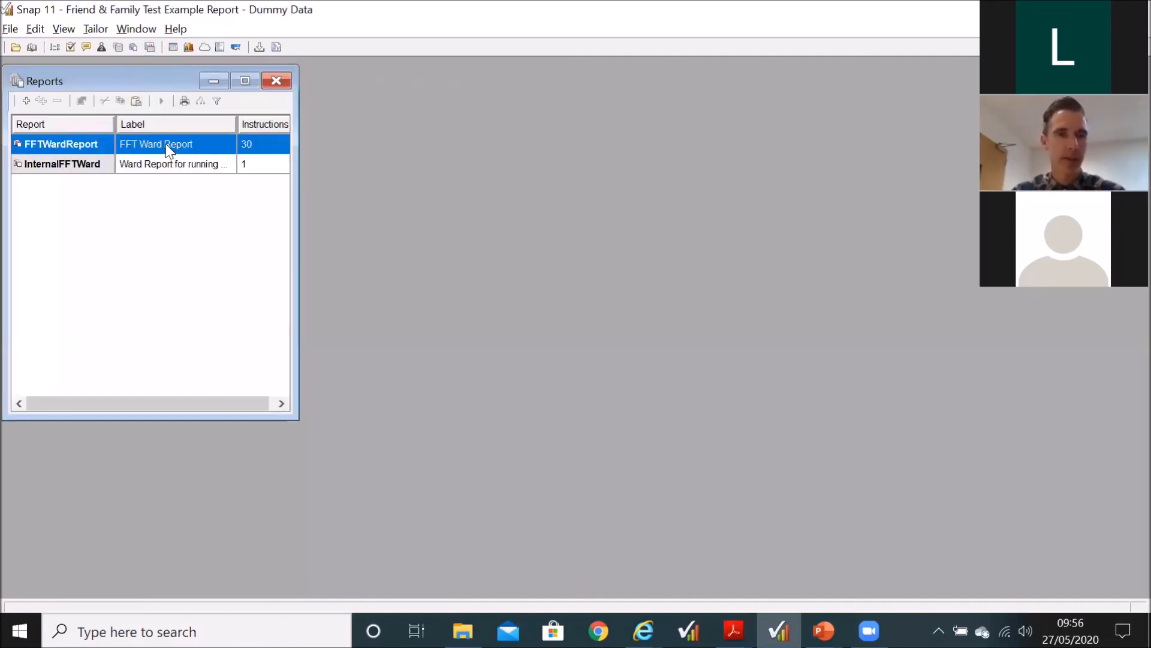
scroll(632, 391, down, 5)
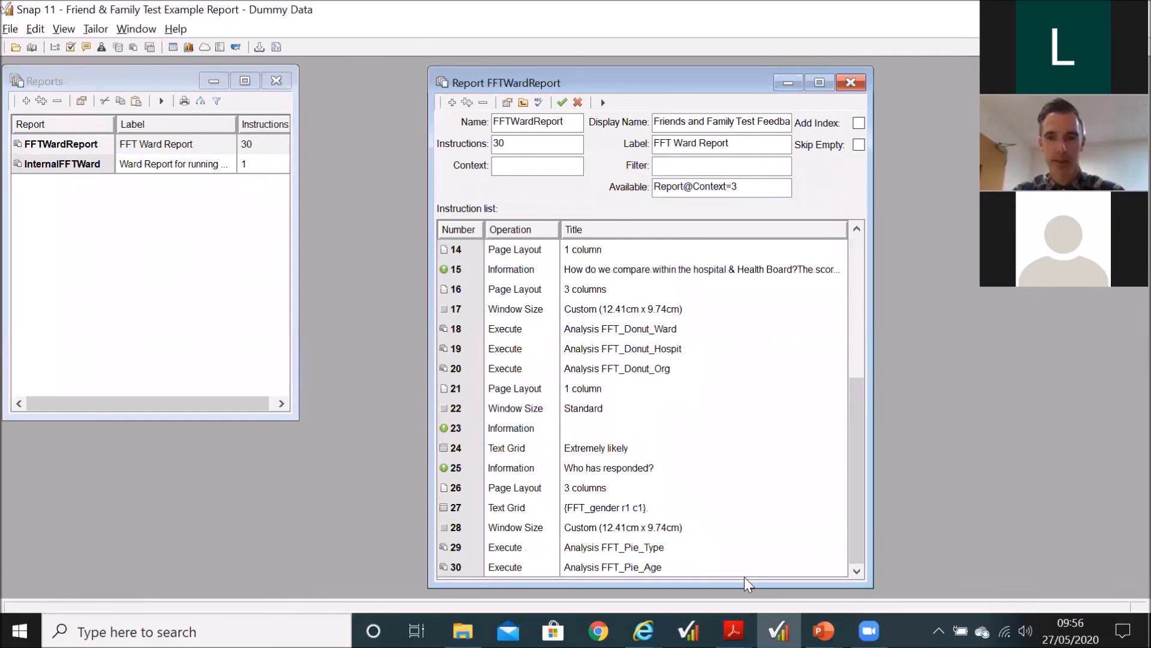
Step: Switch to FFT ABMU.pdf in Acrobat Reader and examine its Who has responded? section
mouse_move(733, 631)
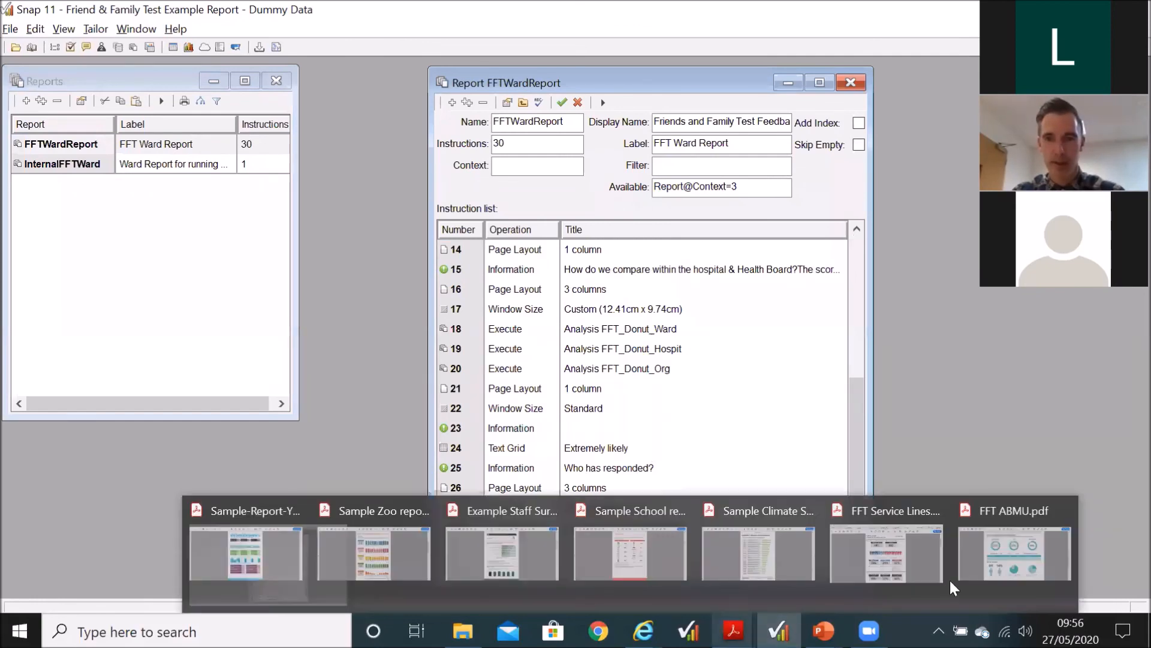
click(1026, 570)
scroll(465, 483, down, 2)
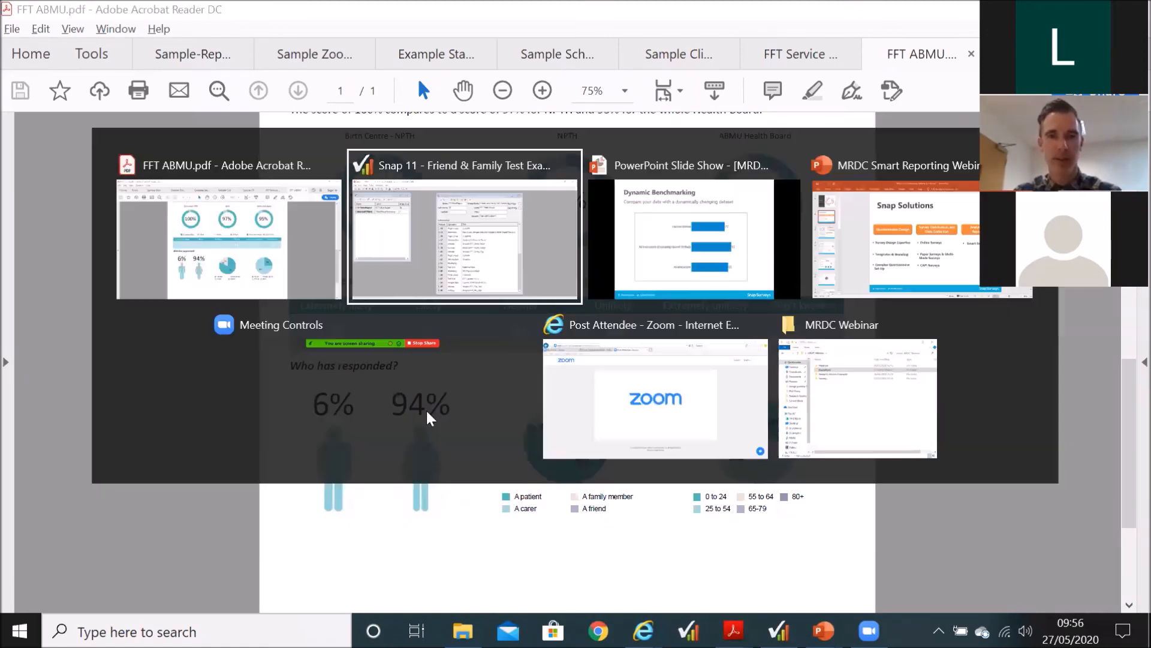
Step: Return to Snap, open FFTWardReport's FFT_gender text grid and check the cell value field above the male figure
key(alt+Tab)
click(594, 511)
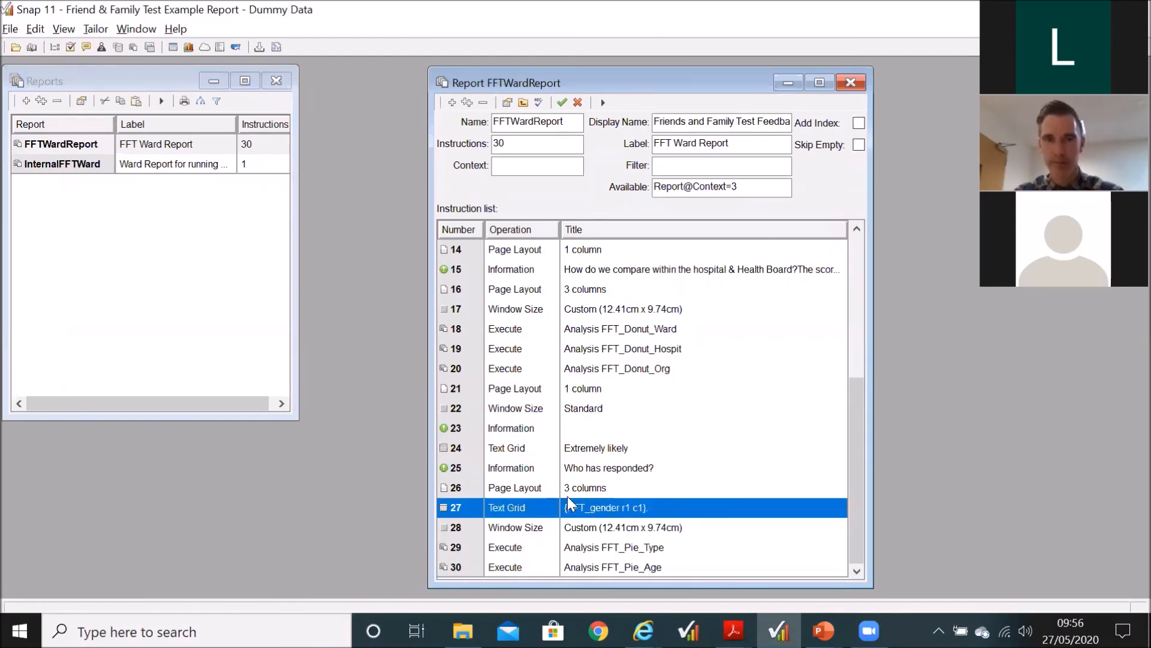
double_click(575, 508)
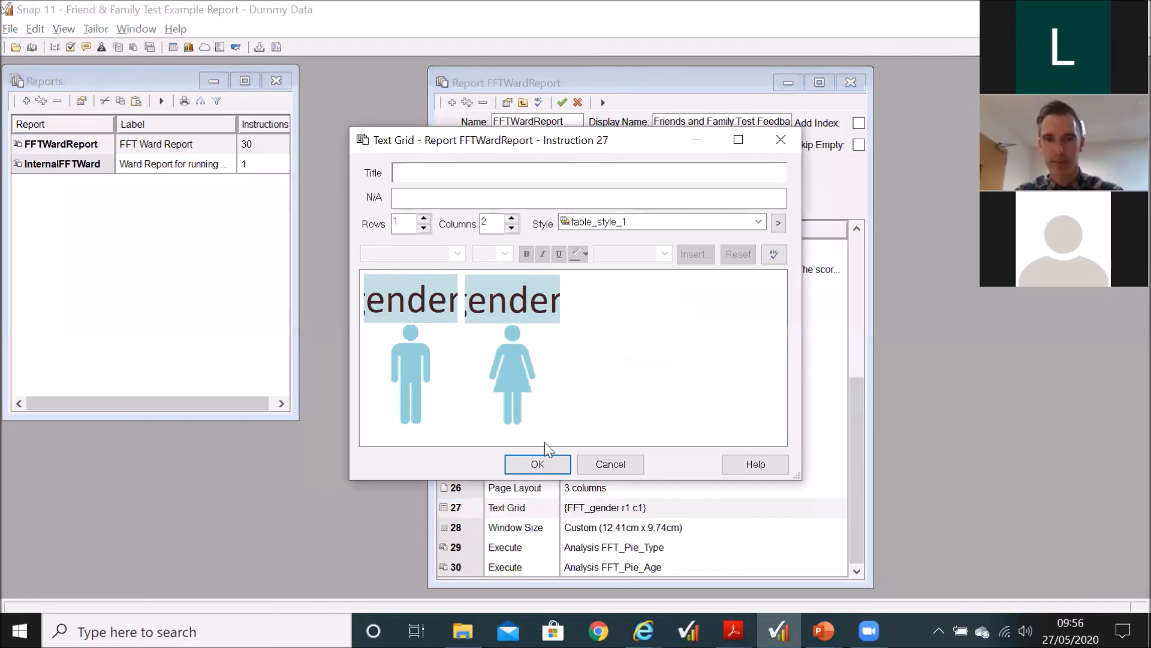
double_click(415, 303)
click(581, 350)
Step: Select the male figure image, view the content types that can be inserted in its cell, and close the FFT_gender grid
click(409, 366)
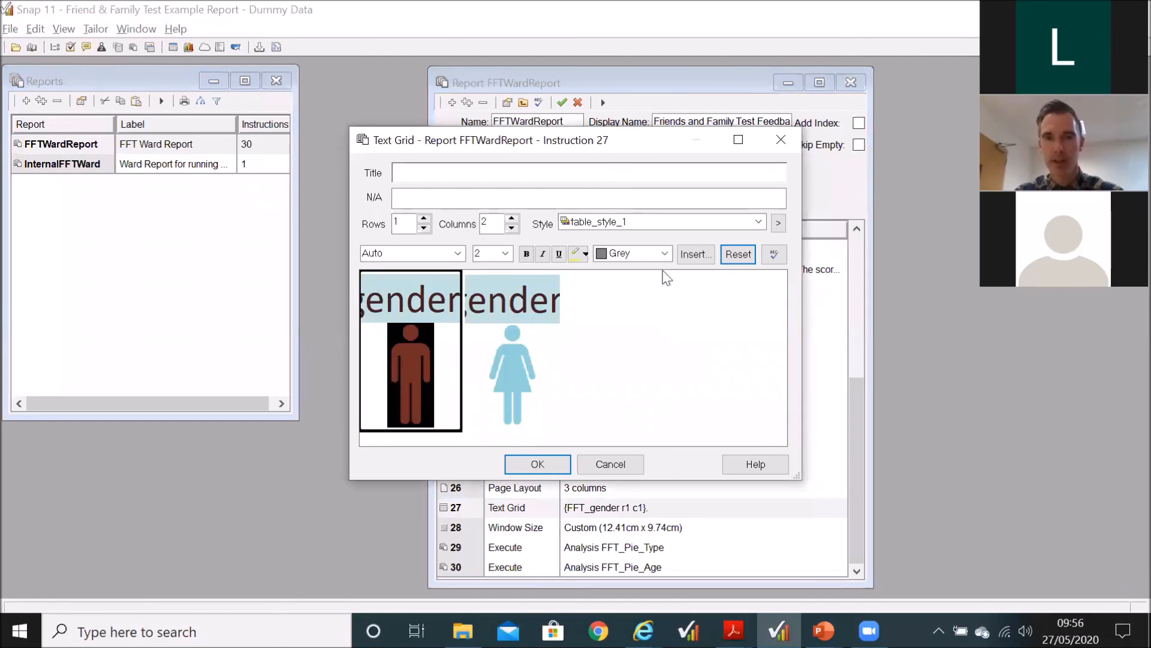
click(695, 254)
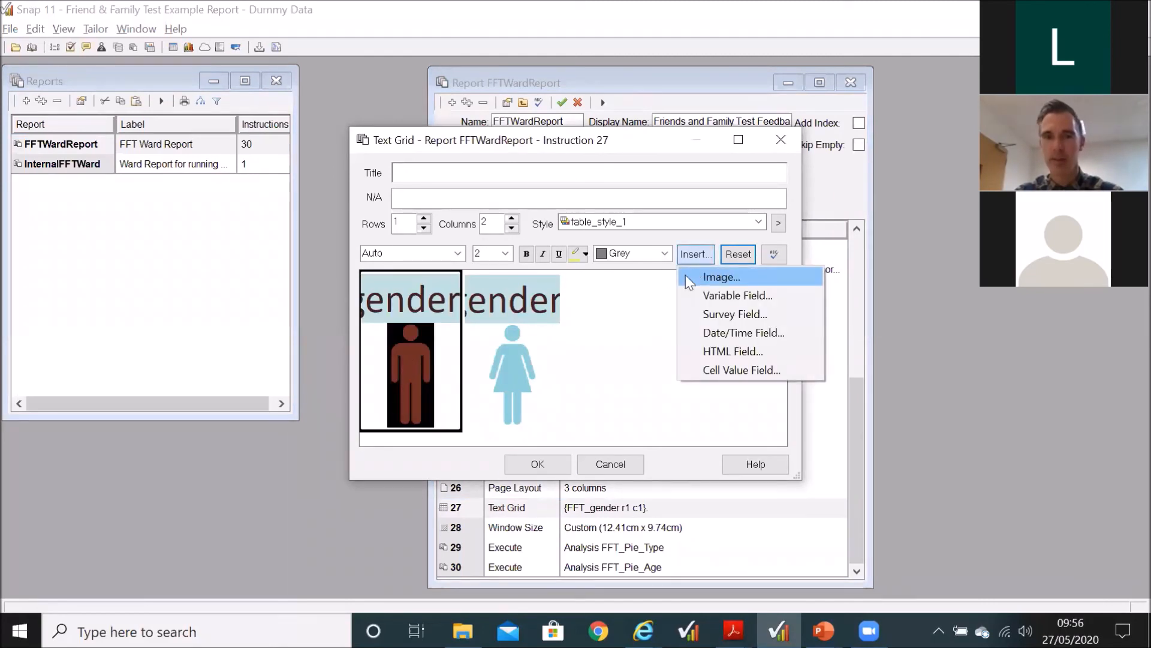
click(646, 302)
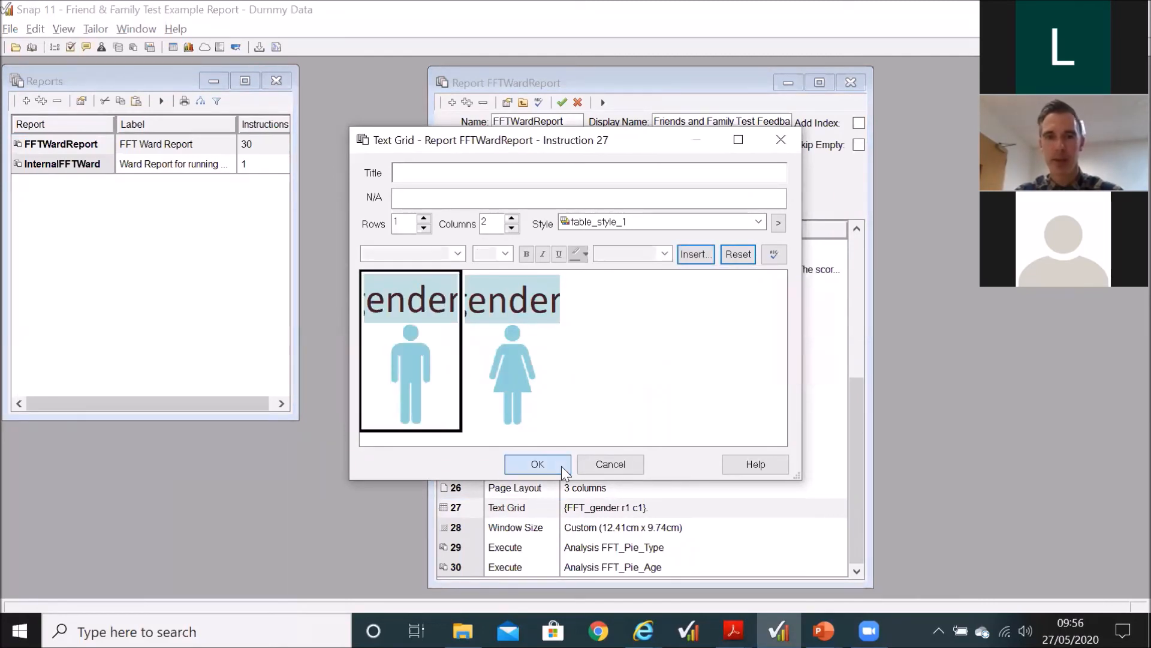
click(562, 466)
Step: Add a text grid instruction after the FFT_gender grid with 3 rows and 3 columns, and enter gdgdg in the first row's last cell
click(453, 103)
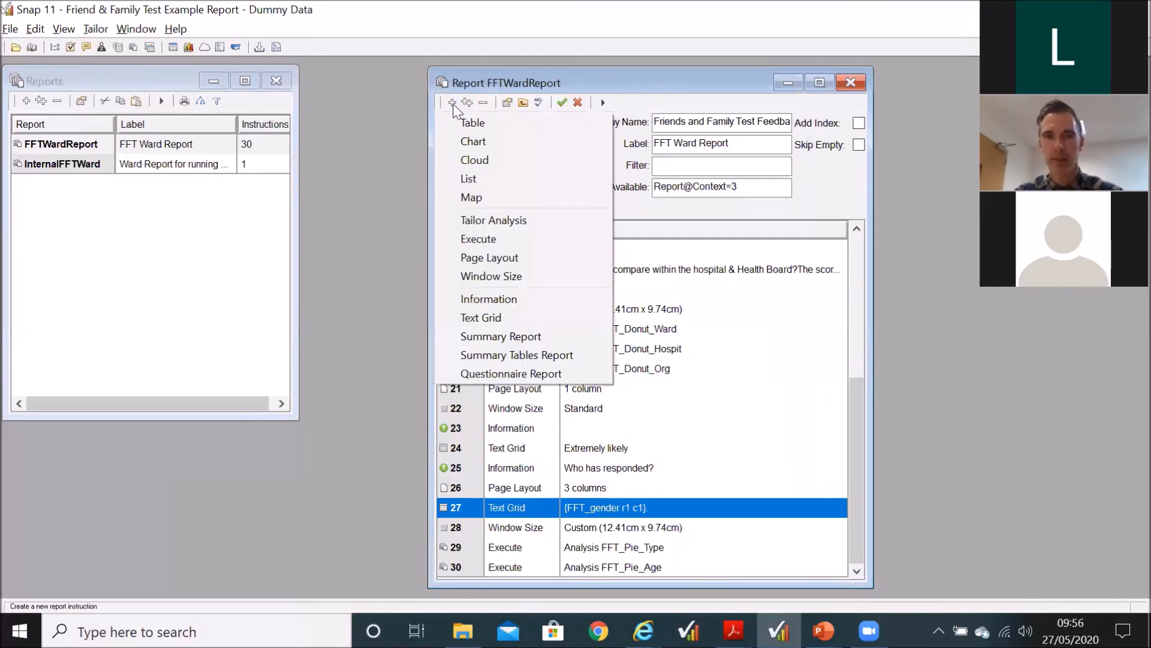
click(486, 319)
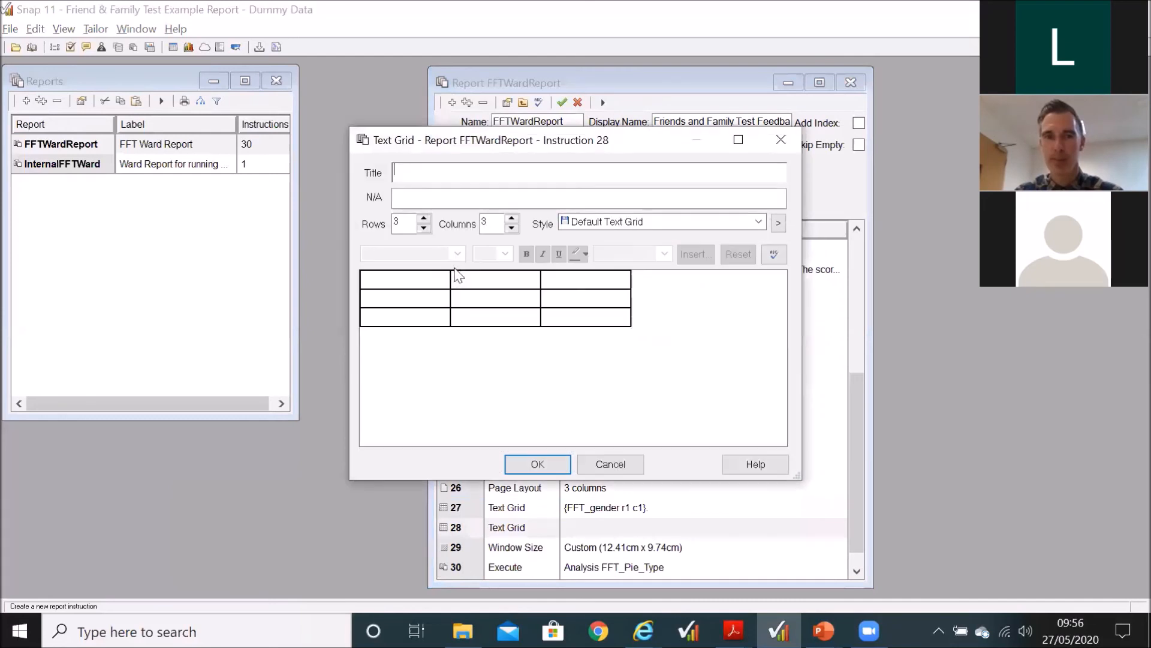
click(424, 219)
click(424, 219)
click(424, 229)
click(423, 229)
click(479, 293)
click(596, 277)
text(gdgdg)
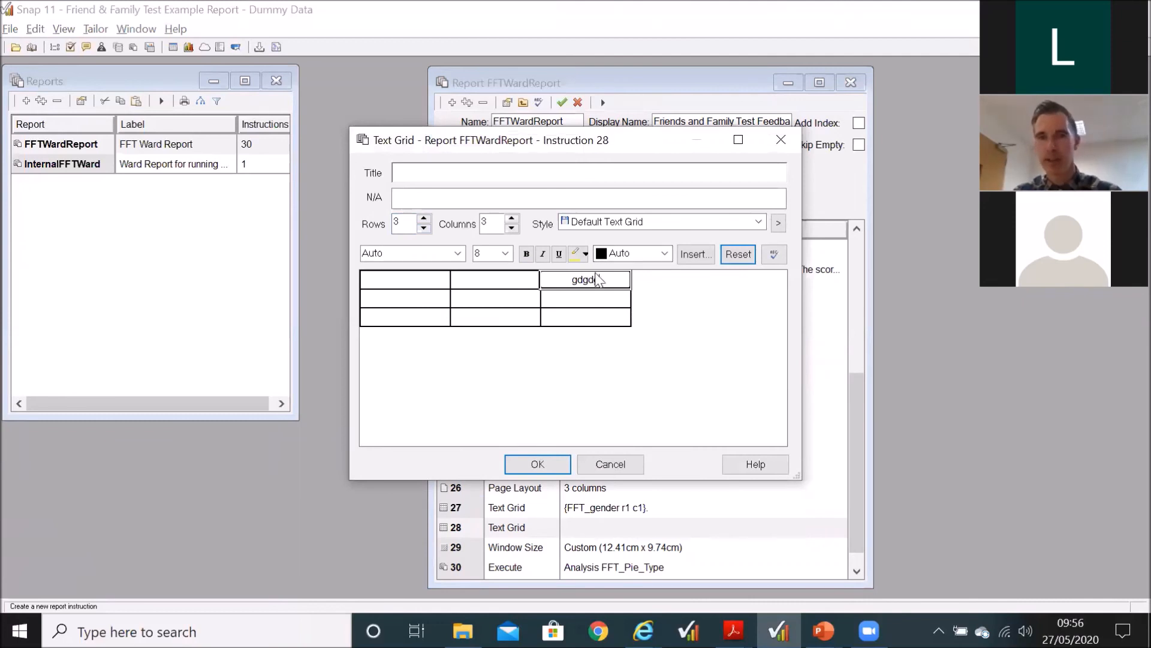
Step: View the content types insertable in the cell below gdgdg, and discard the new text grid instruction
click(589, 298)
click(699, 252)
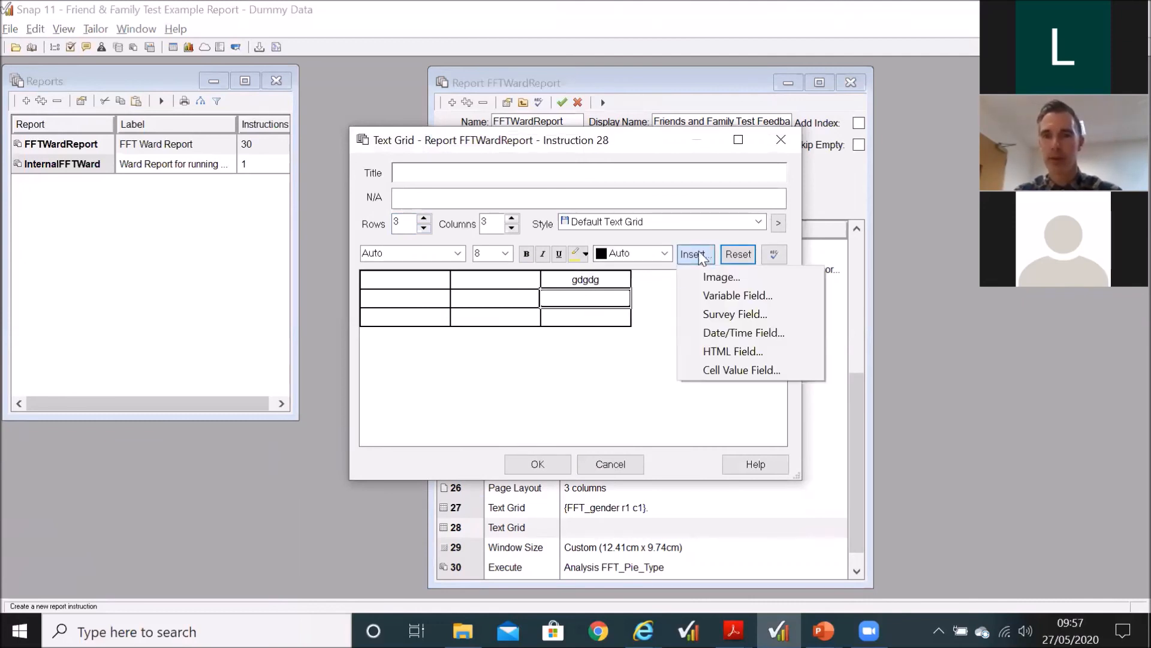
click(651, 320)
click(643, 464)
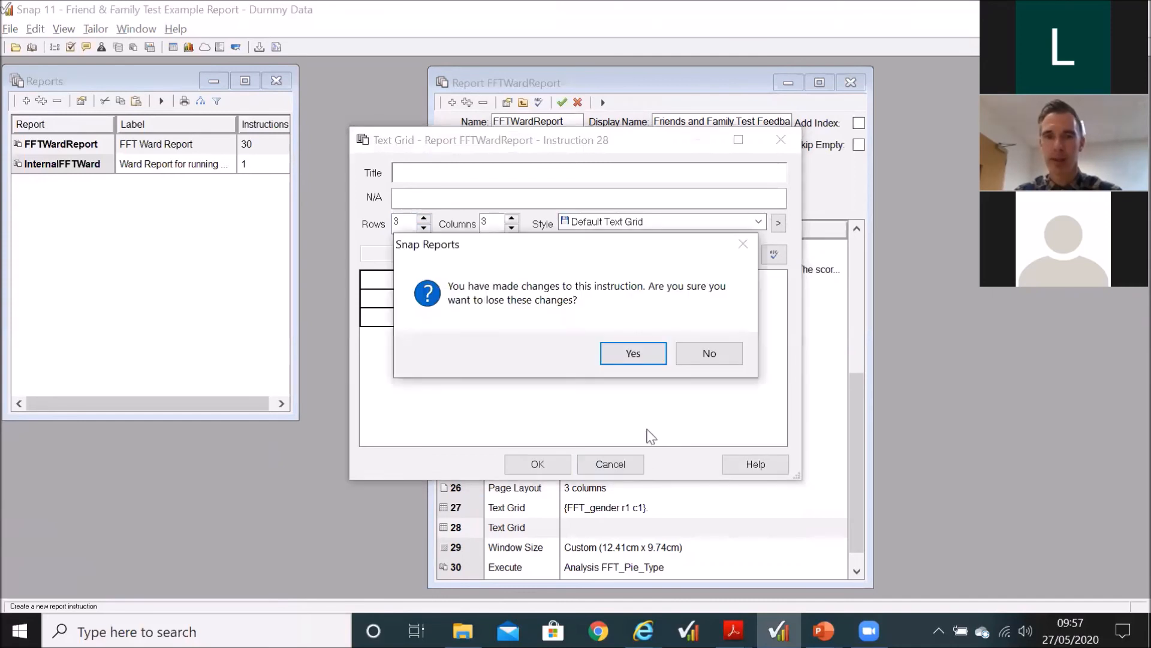
click(658, 360)
Step: Return to the start of FFTWardReport's instruction list and select the first ABMU Rank(position) text grid
click(639, 308)
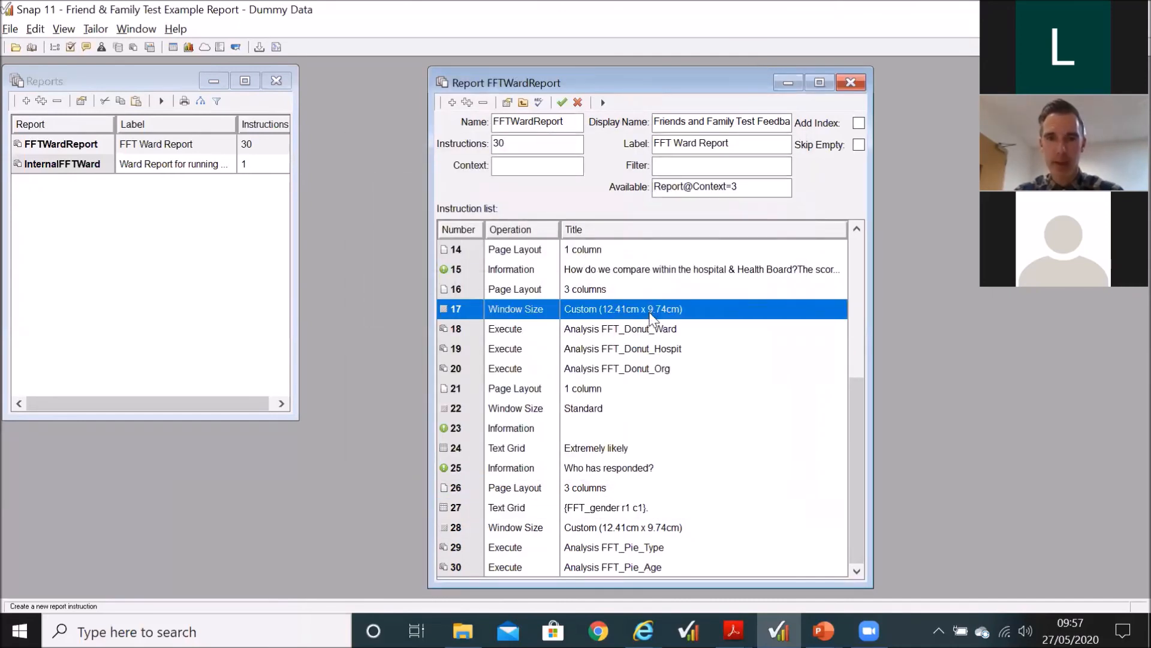
scroll(652, 316, up, 5)
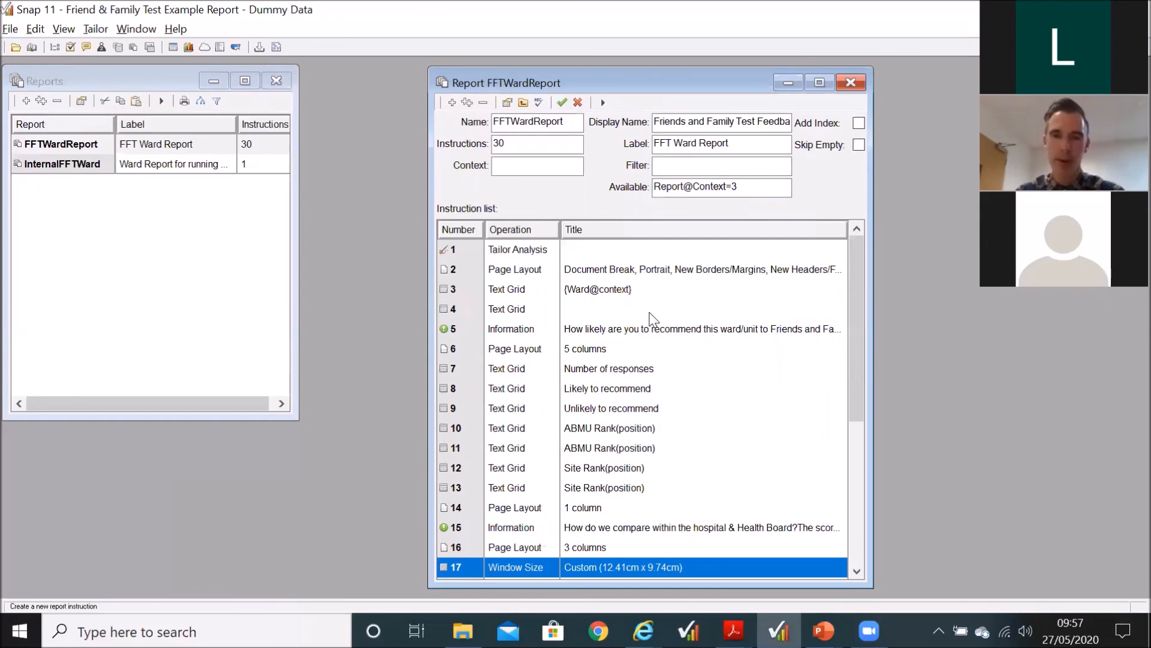
click(607, 428)
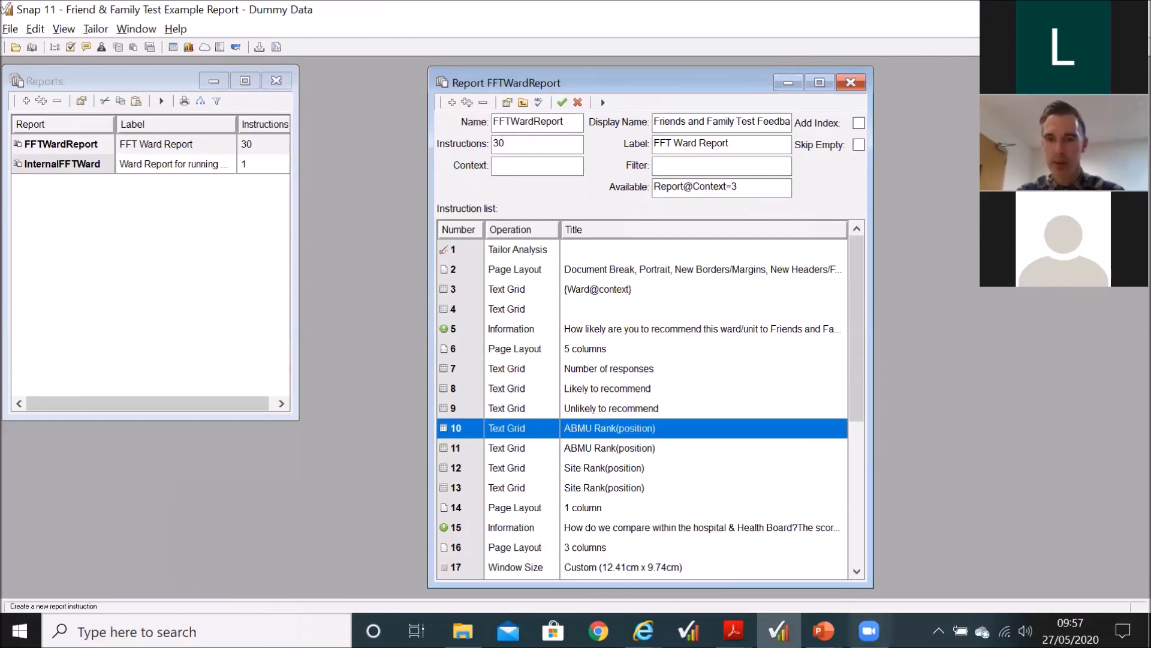
Step: Switch to FFT ABMU.pdf in Acrobat Reader and examine the ABMU Rank and Site Rank boxes
mouse_move(823, 631)
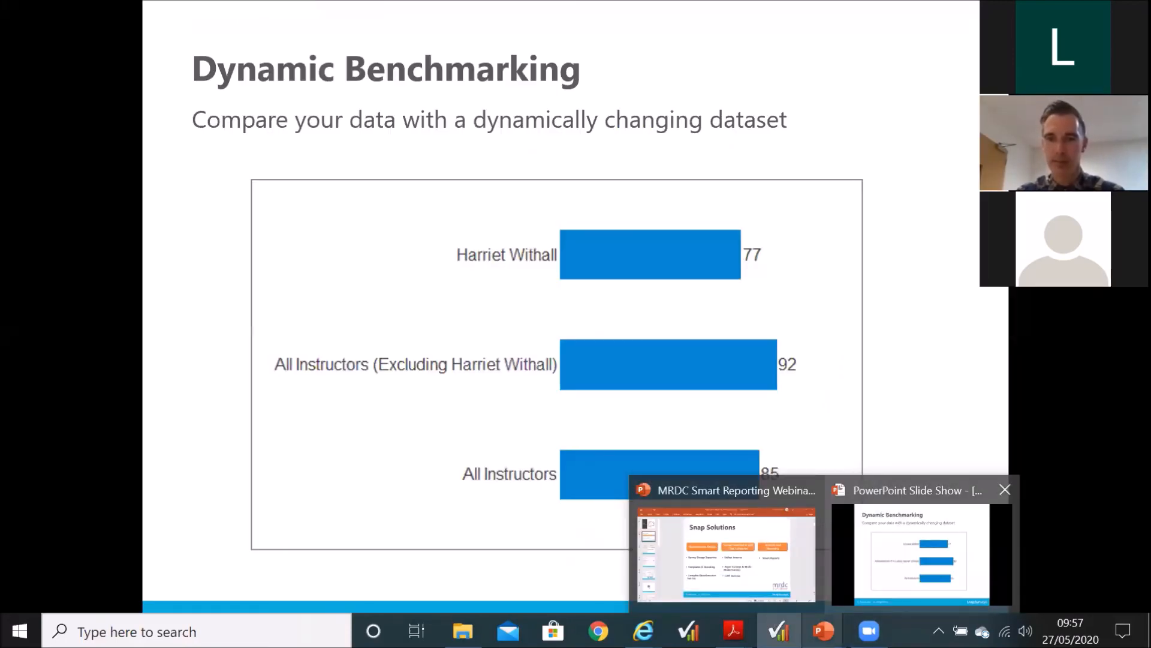
mouse_move(733, 630)
click(1047, 544)
scroll(946, 390, up, 3)
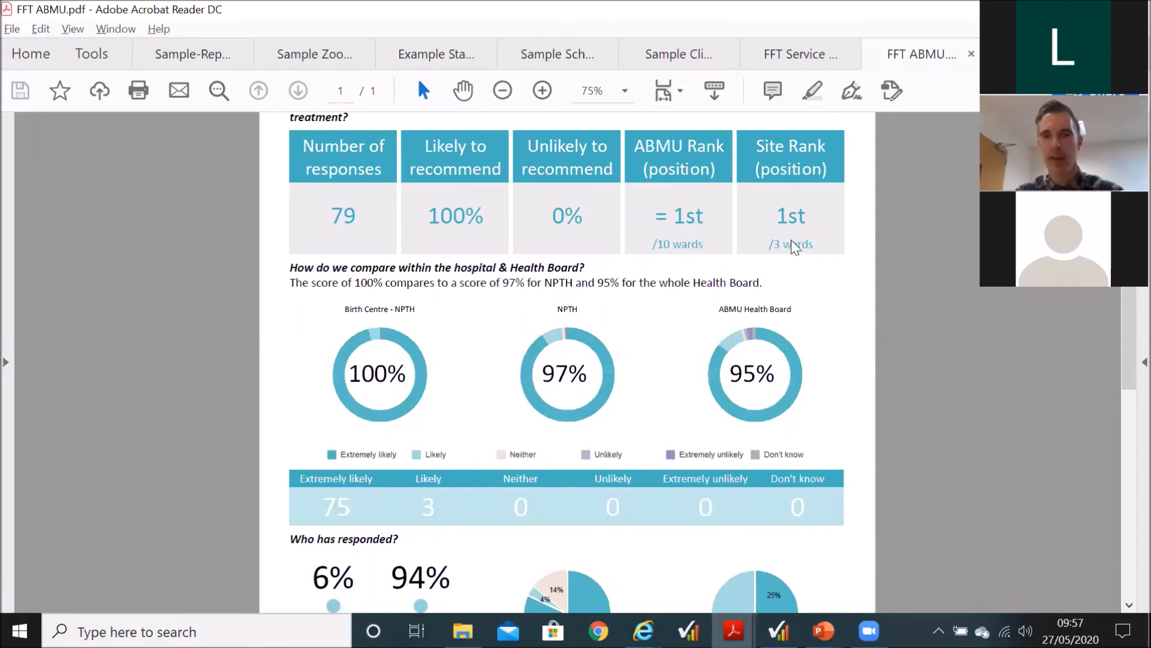
Step: Return to Snap, open FFTWardReport's first Site Rank(position) text grid and highlight the >5 in its UNLESS FFT_Responses R1C1 >5 condition
key(alt+Tab)
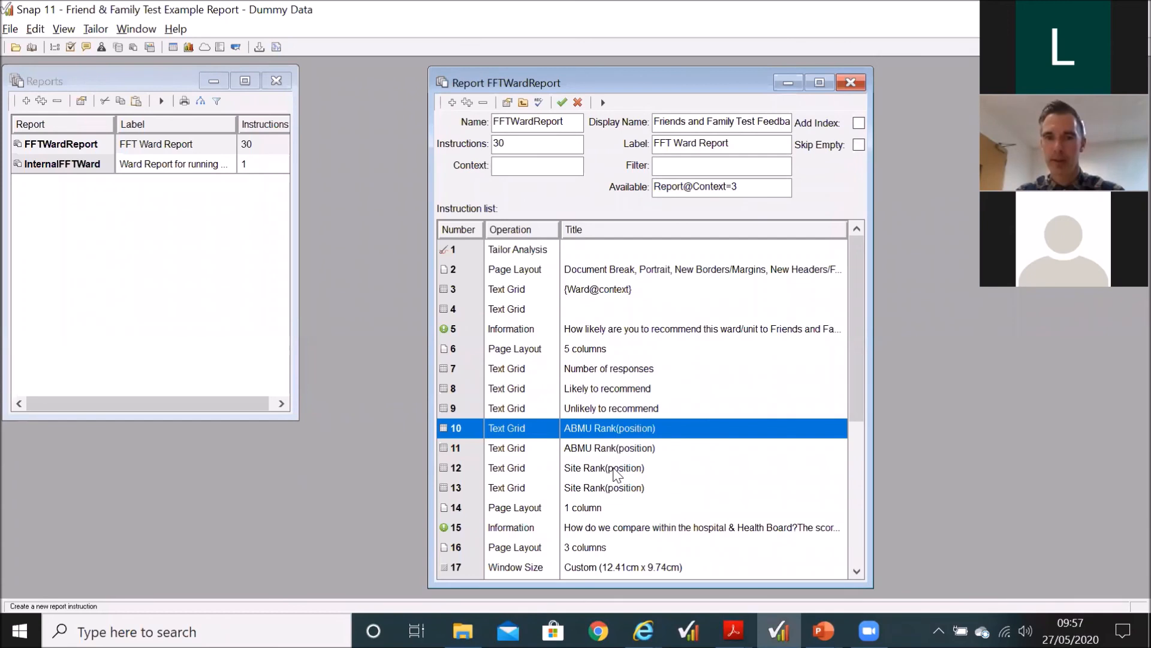
click(616, 474)
double_click(615, 471)
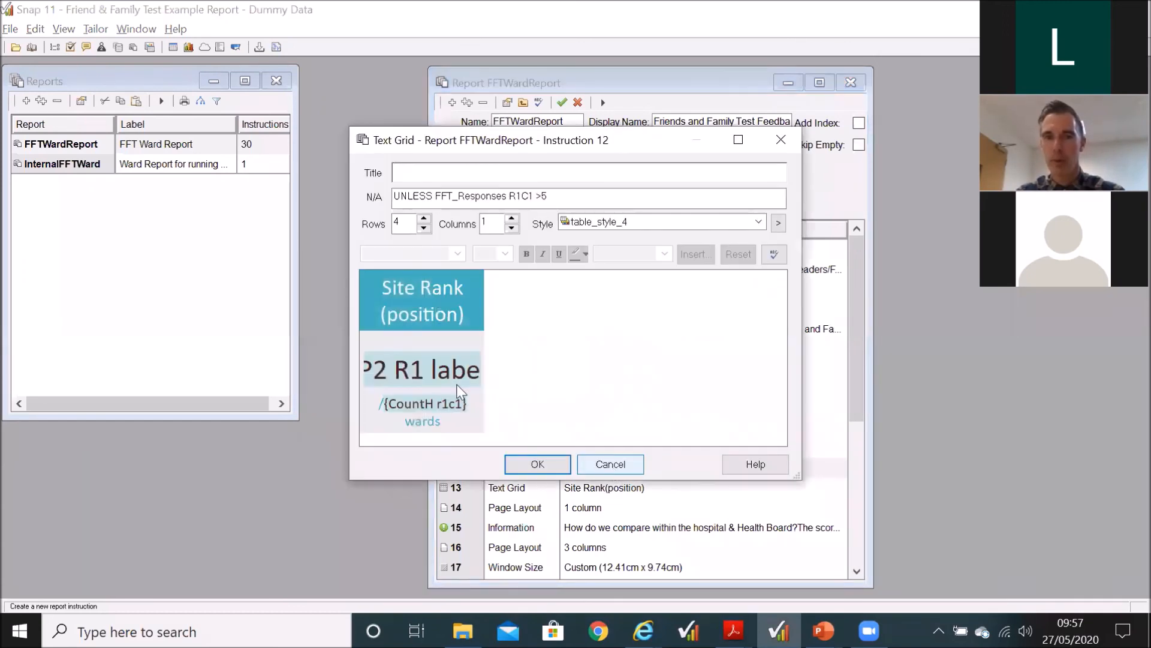
drag(535, 195, 552, 195)
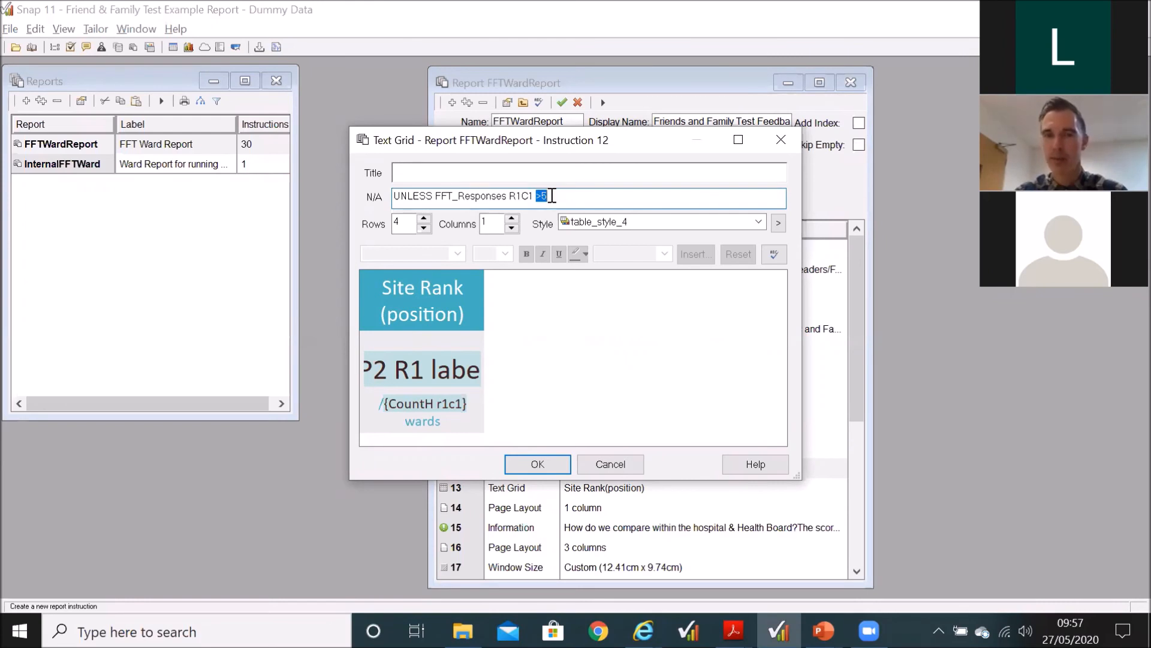
click(552, 195)
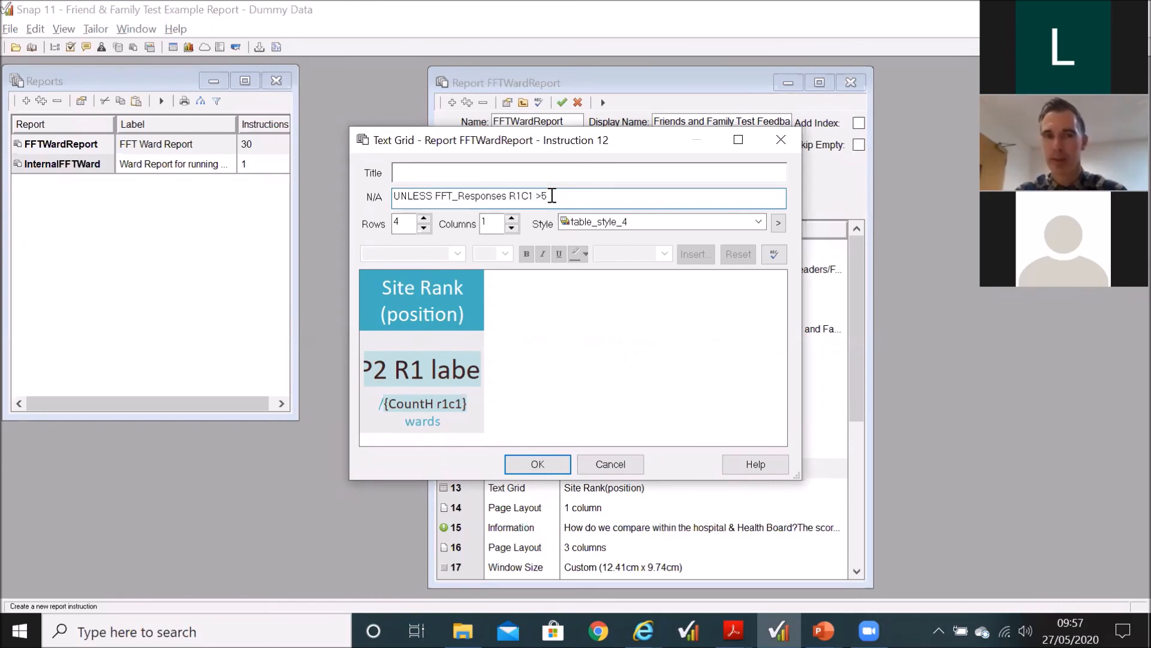
Step: Close the first Site Rank(position) text grid, then view the N/A condition and cell contents of the second one, instruction 13
click(533, 465)
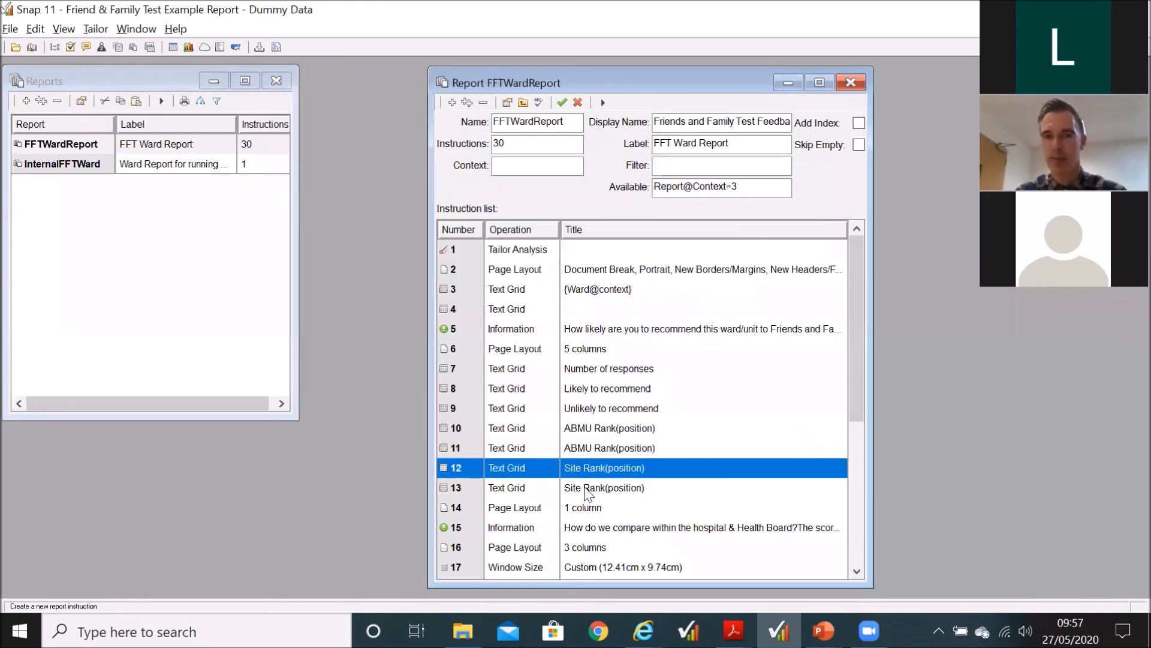
double_click(587, 487)
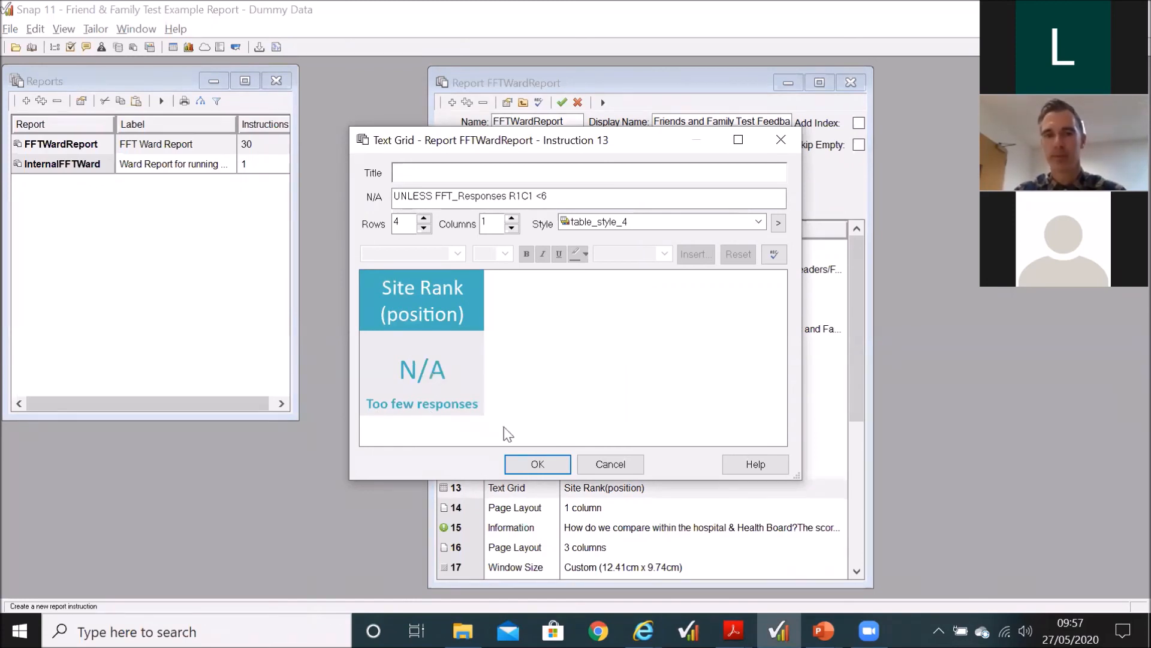
click(537, 464)
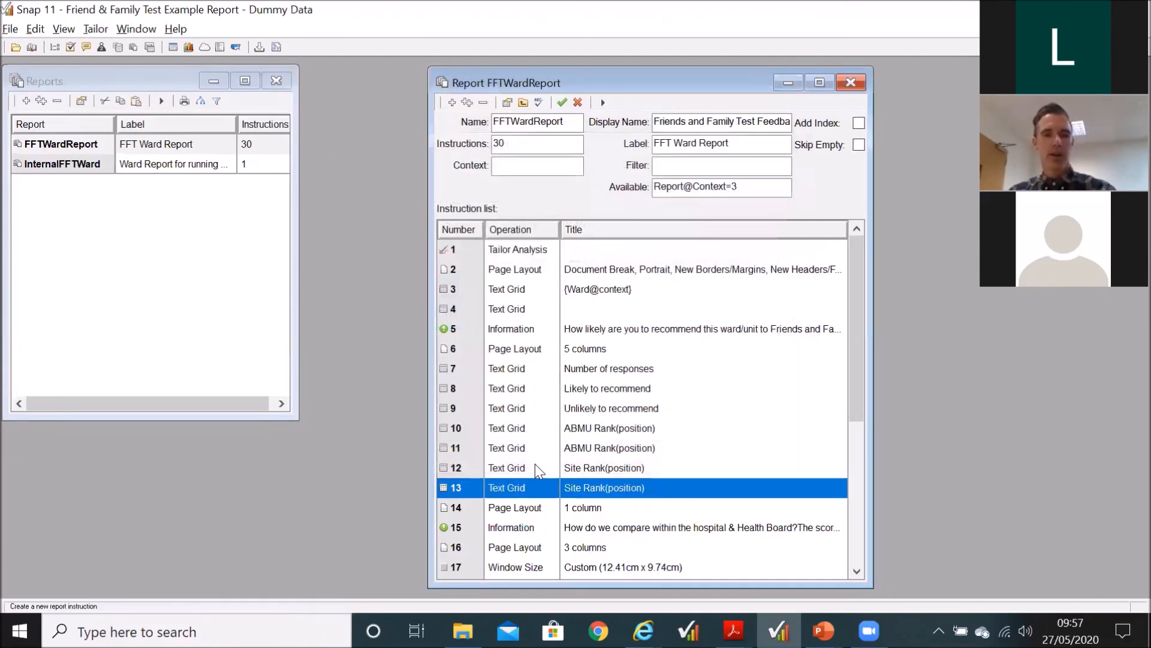
Step: Switch to the PowerPoint slide show and advance past the Support Hub slide to the Smart Reports worksheets slide
key(alt+Tab)
key(Tab)
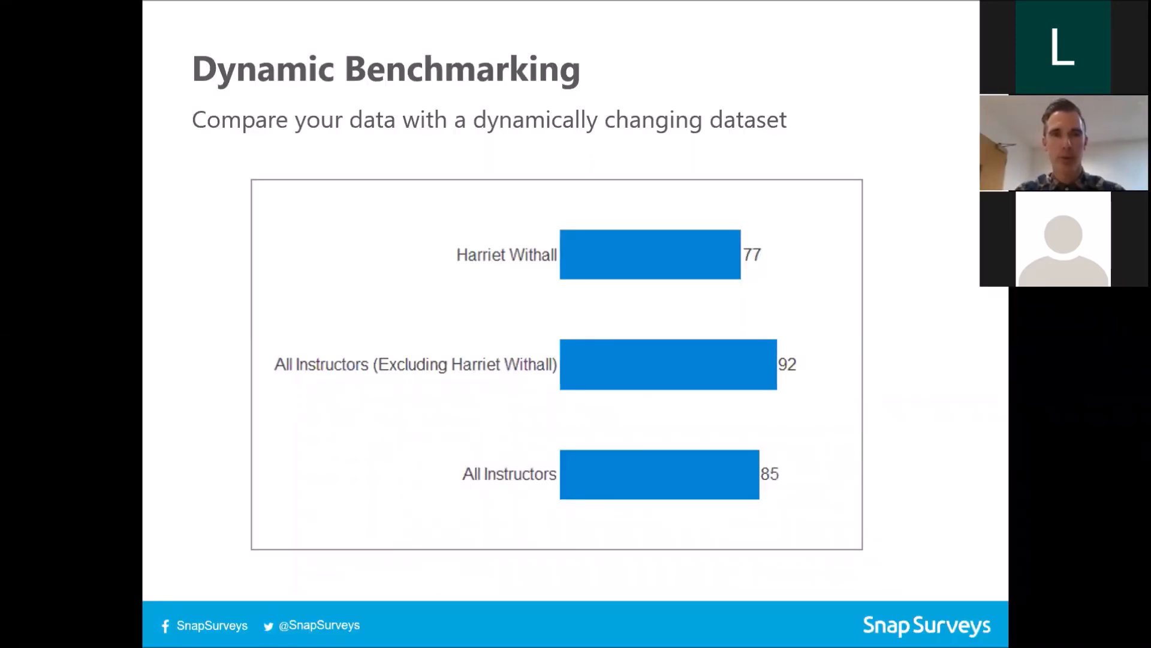
key(Right)
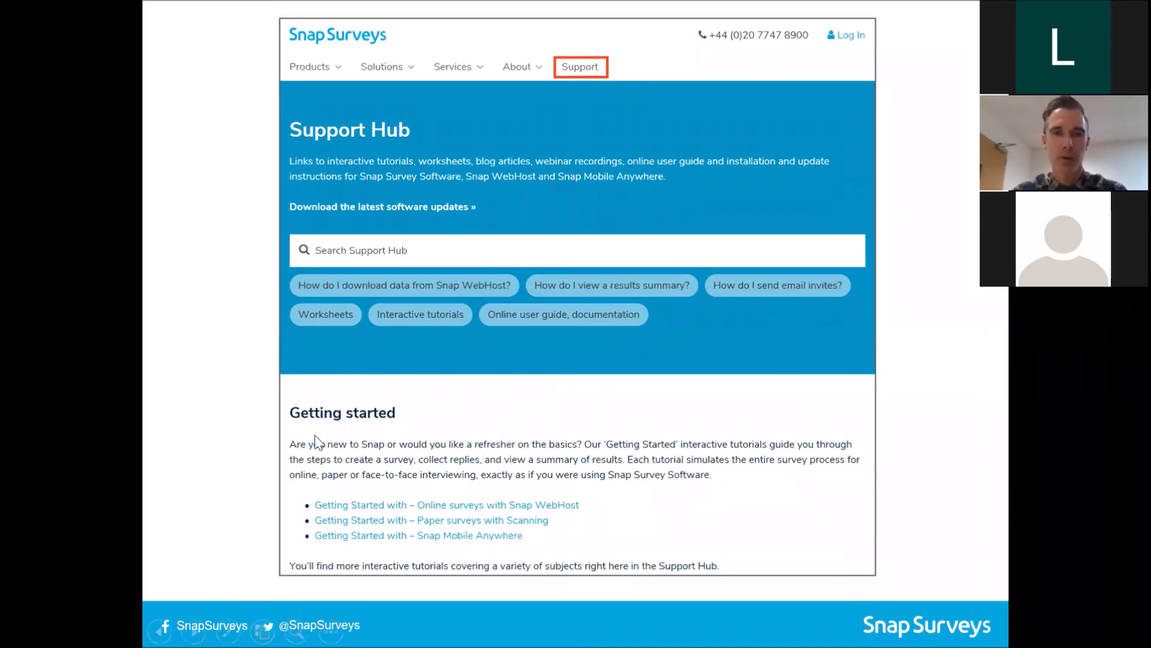
click(333, 350)
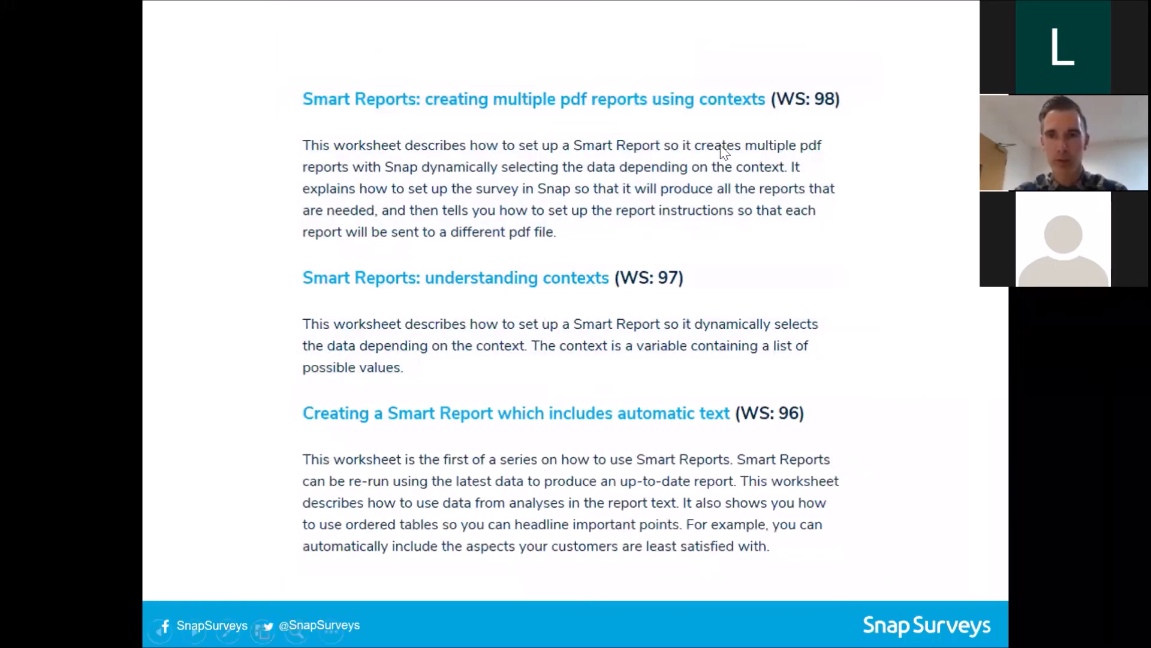
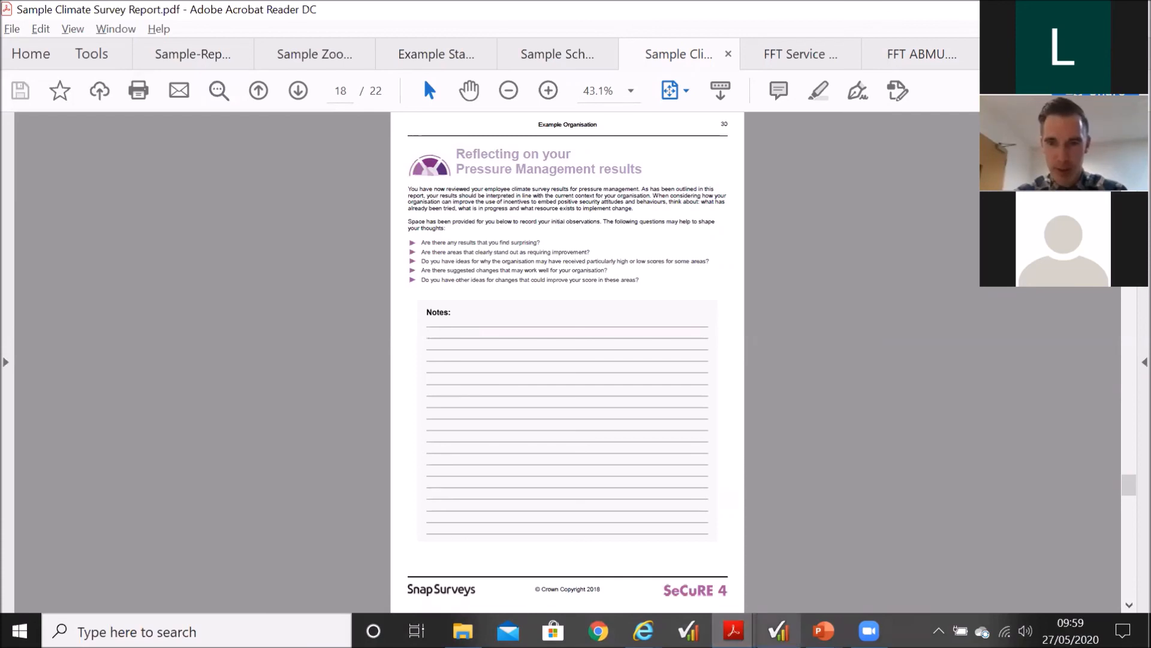
Step: Switch to Snap, discard the changes to FFTWardReport and open the Evaluation survey in place of Friend & Family Test
mouse_move(778, 631)
click(778, 558)
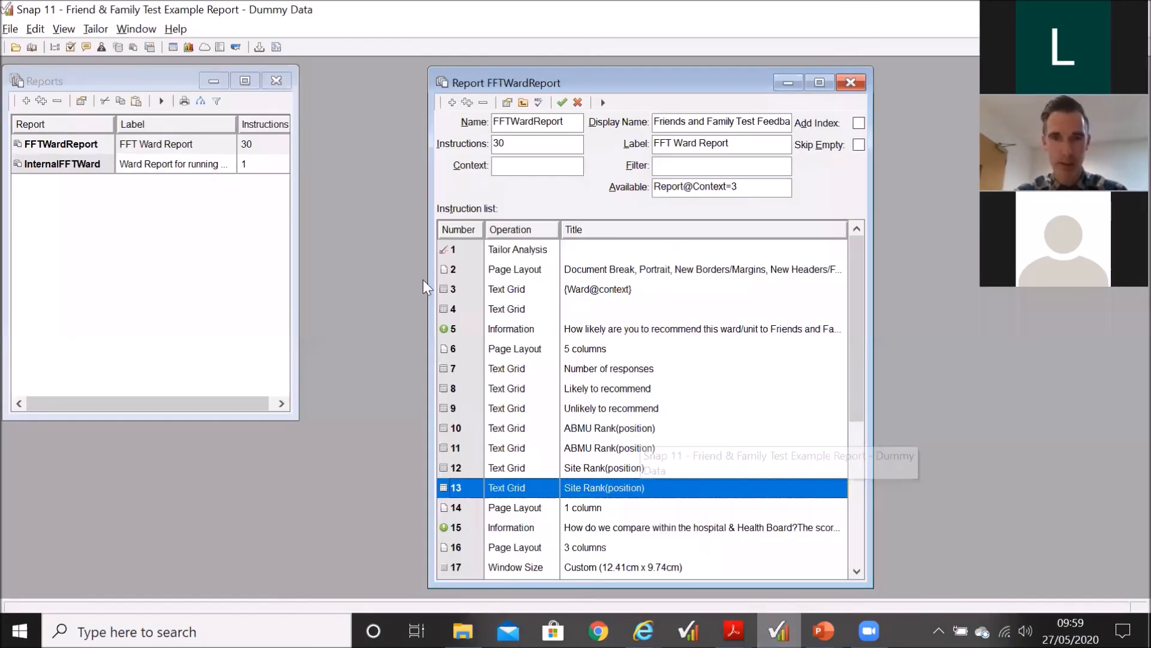
click(31, 47)
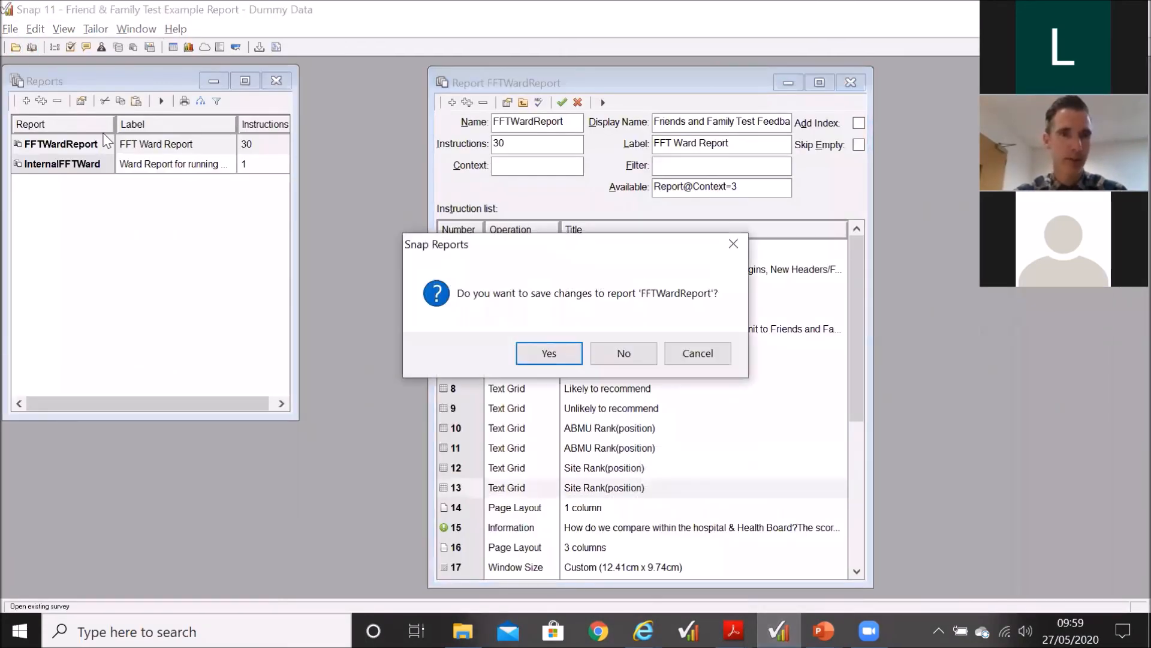
click(621, 357)
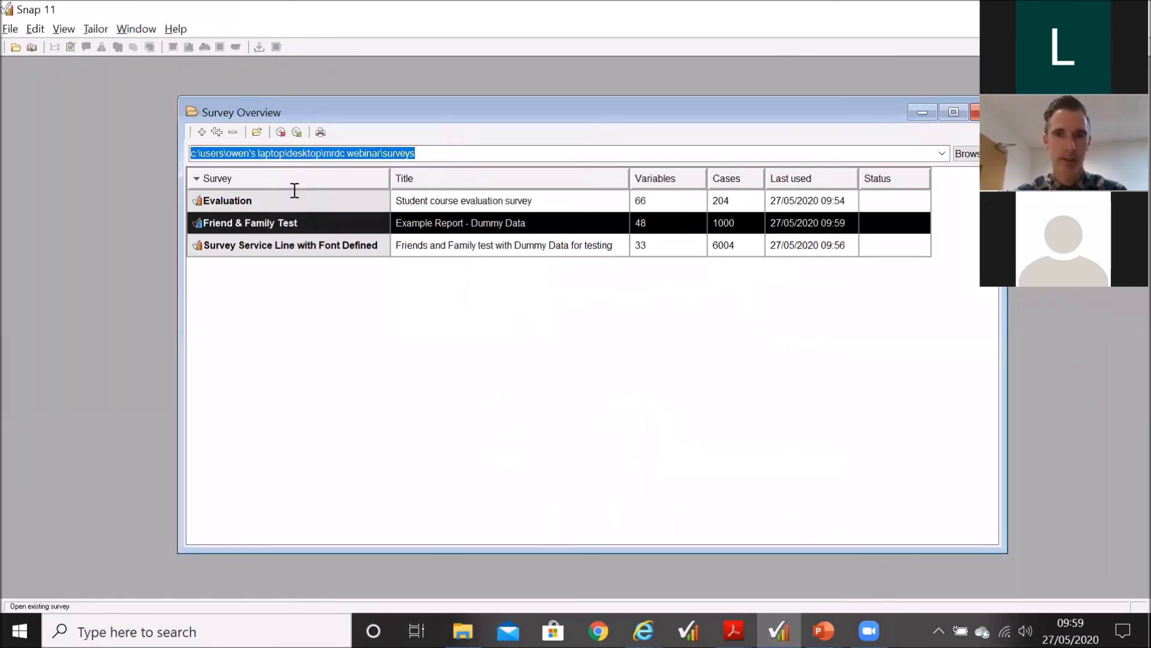
click(204, 131)
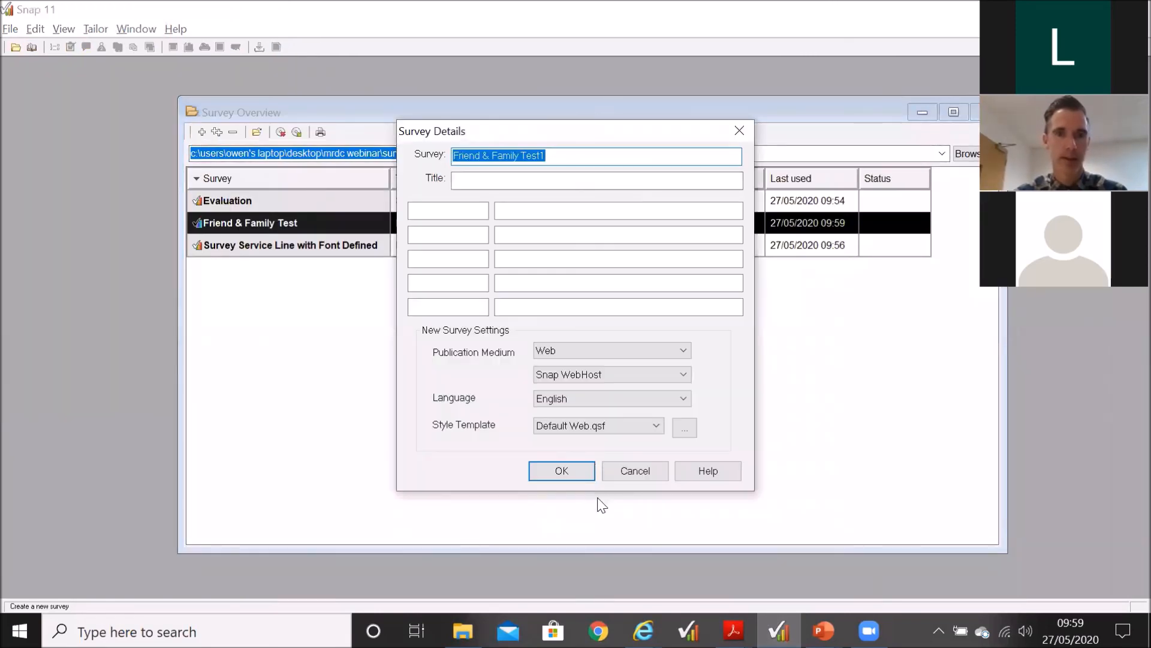
click(634, 476)
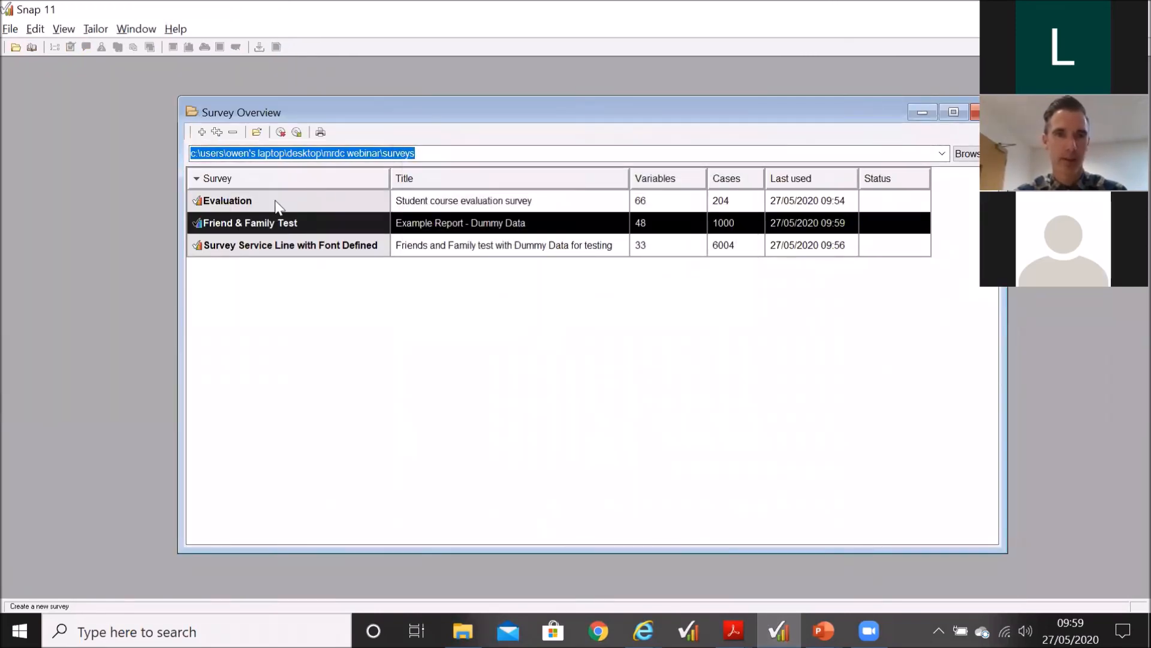
double_click(277, 204)
click(561, 470)
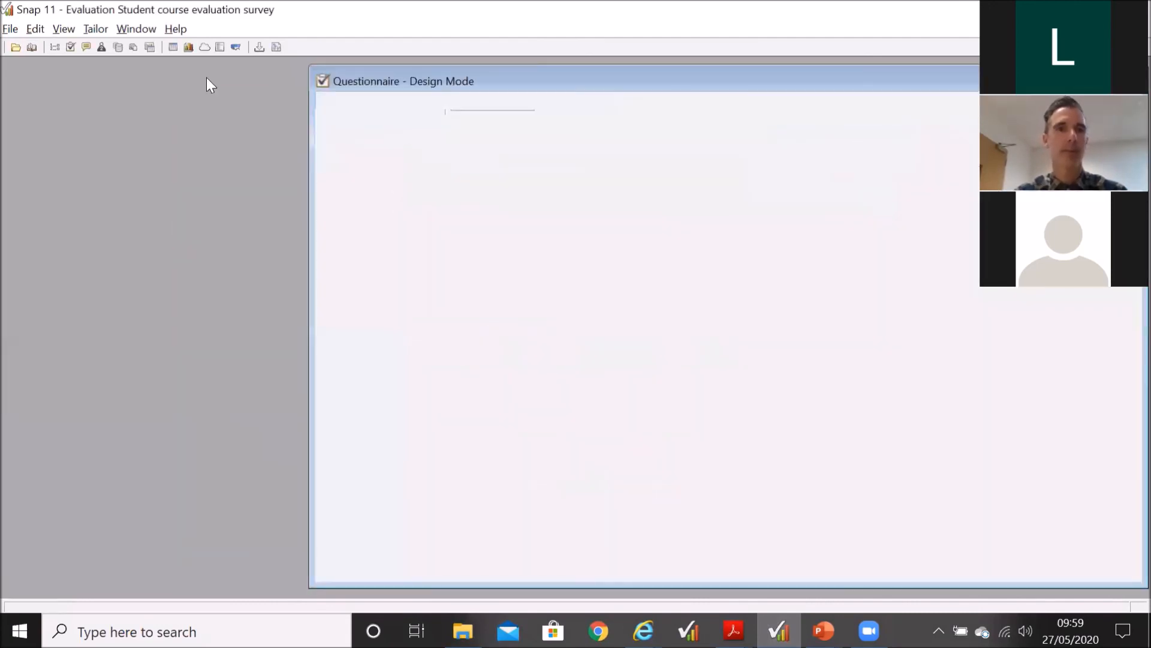
Step: Create a new report in the Evaluation survey and add an Information instruction to it
click(133, 48)
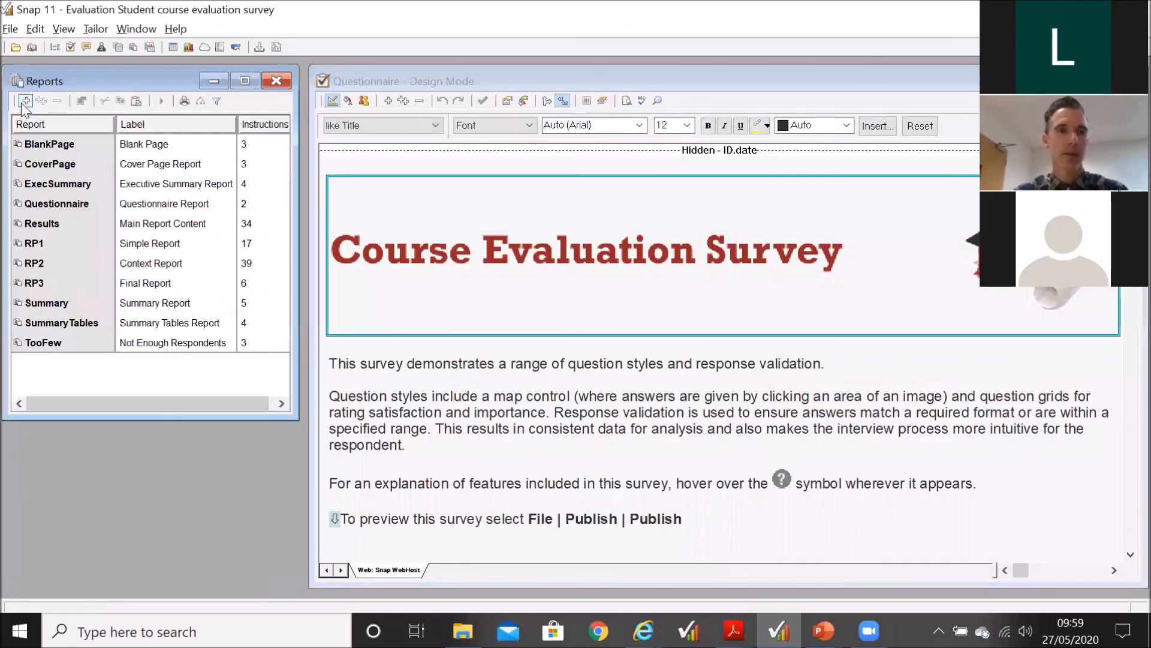
click(24, 102)
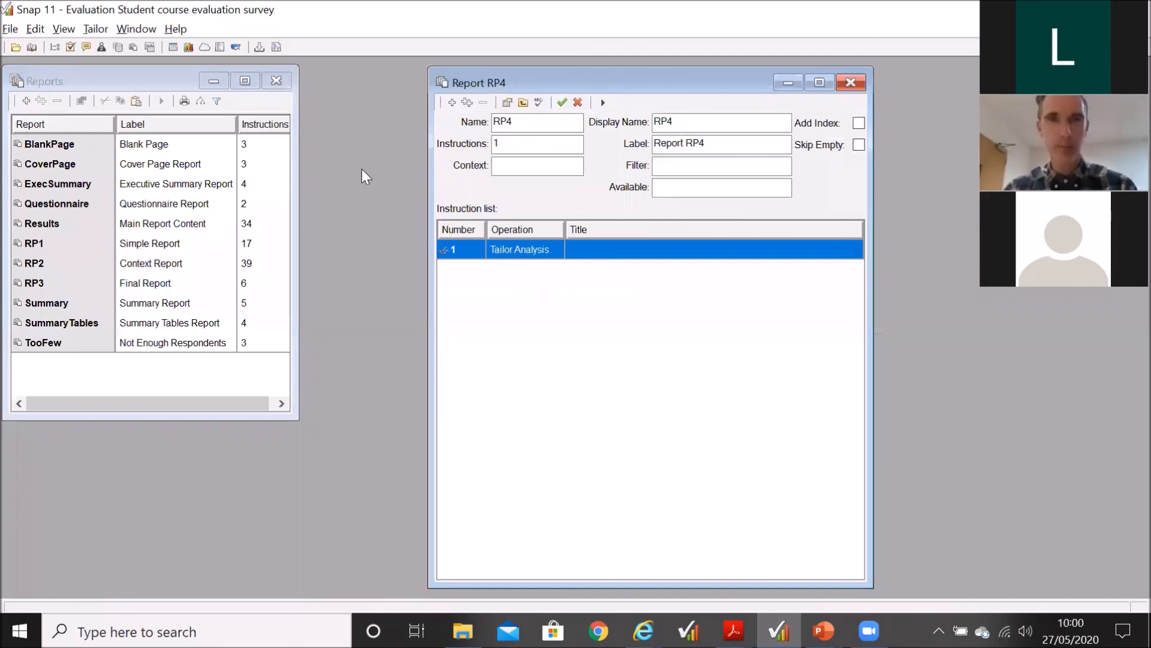
click(452, 102)
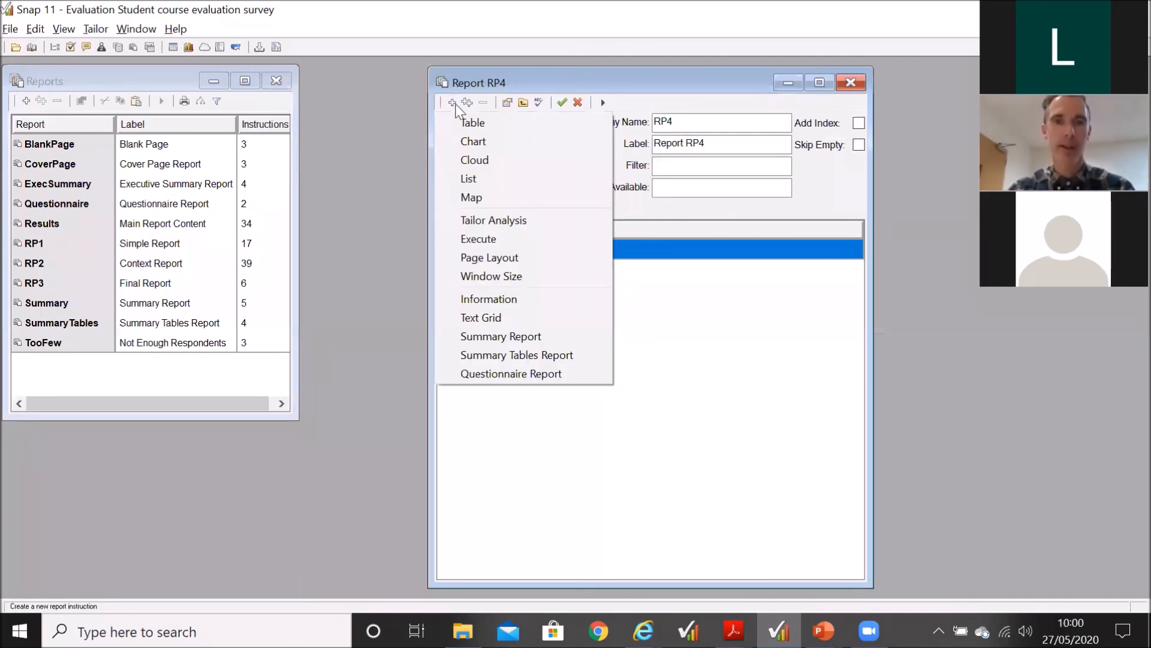
click(475, 301)
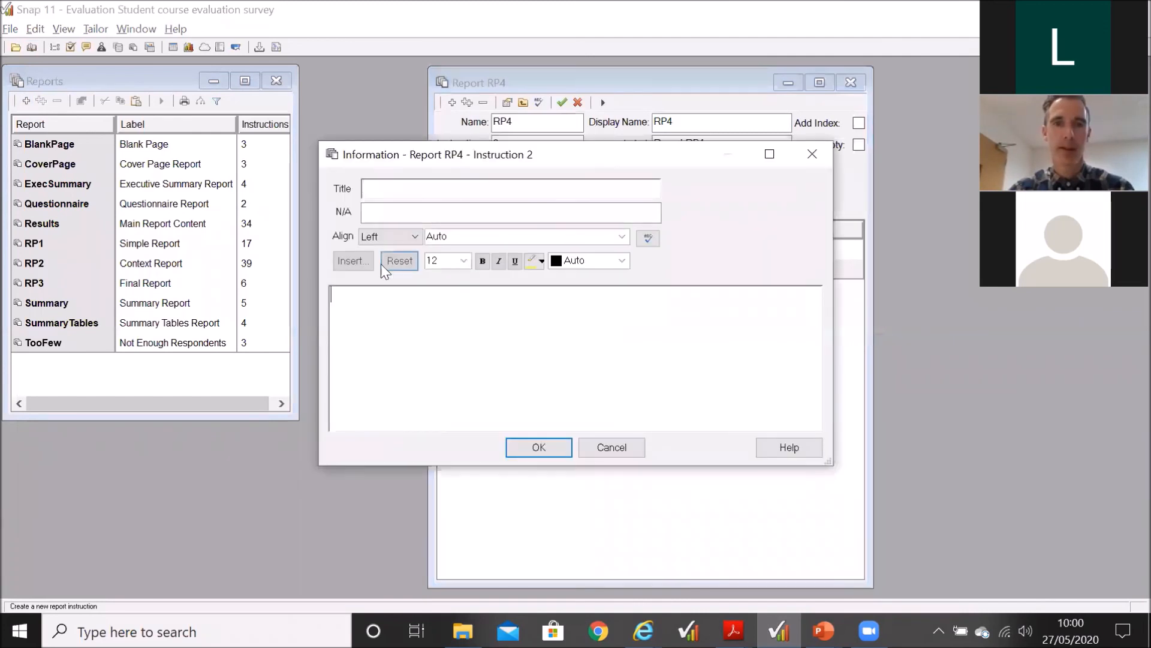
Step: Insert the Note Title Picture image from the desktop folder MRDC Webinar, Materials, into the Information instruction
click(368, 260)
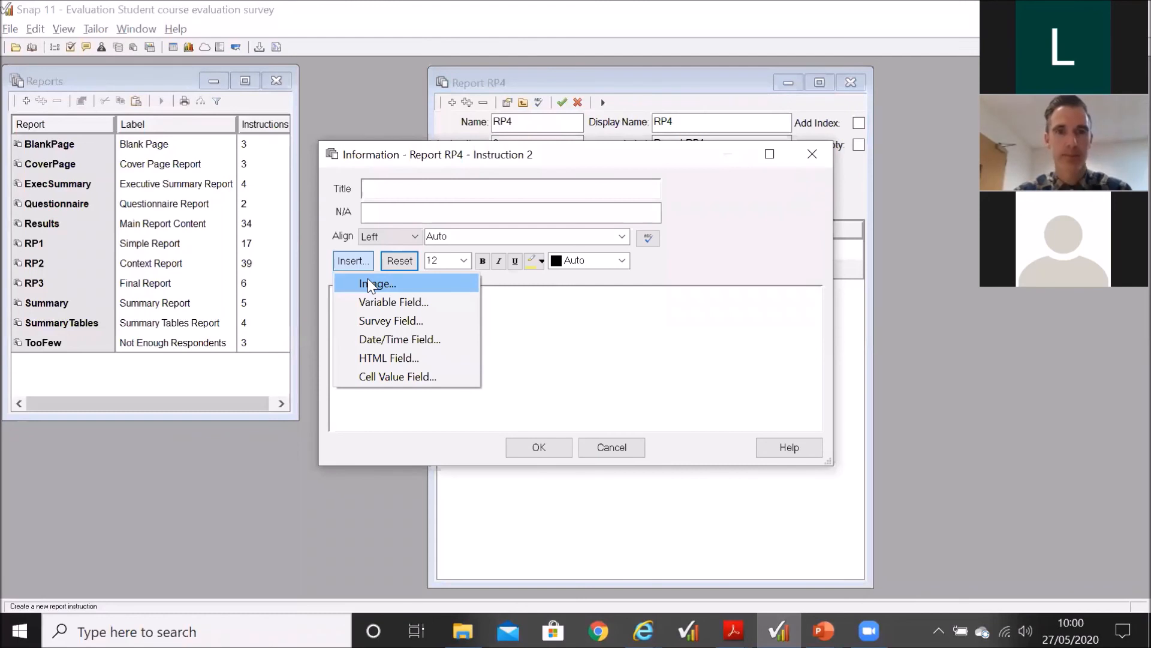
click(368, 279)
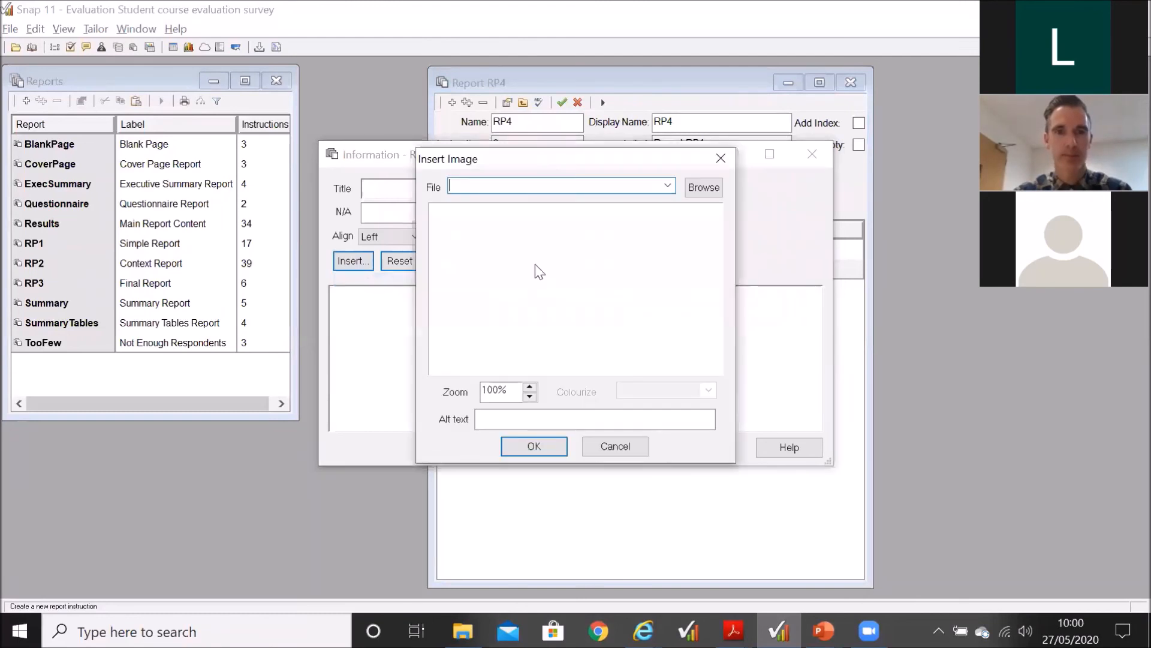
click(700, 188)
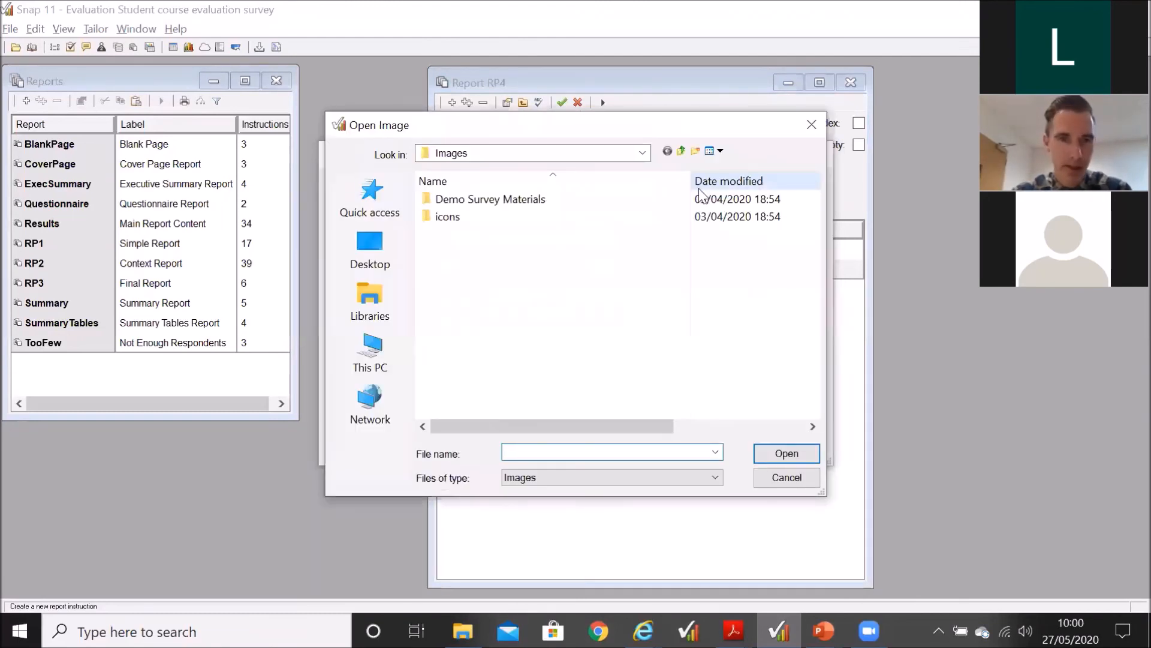
click(375, 254)
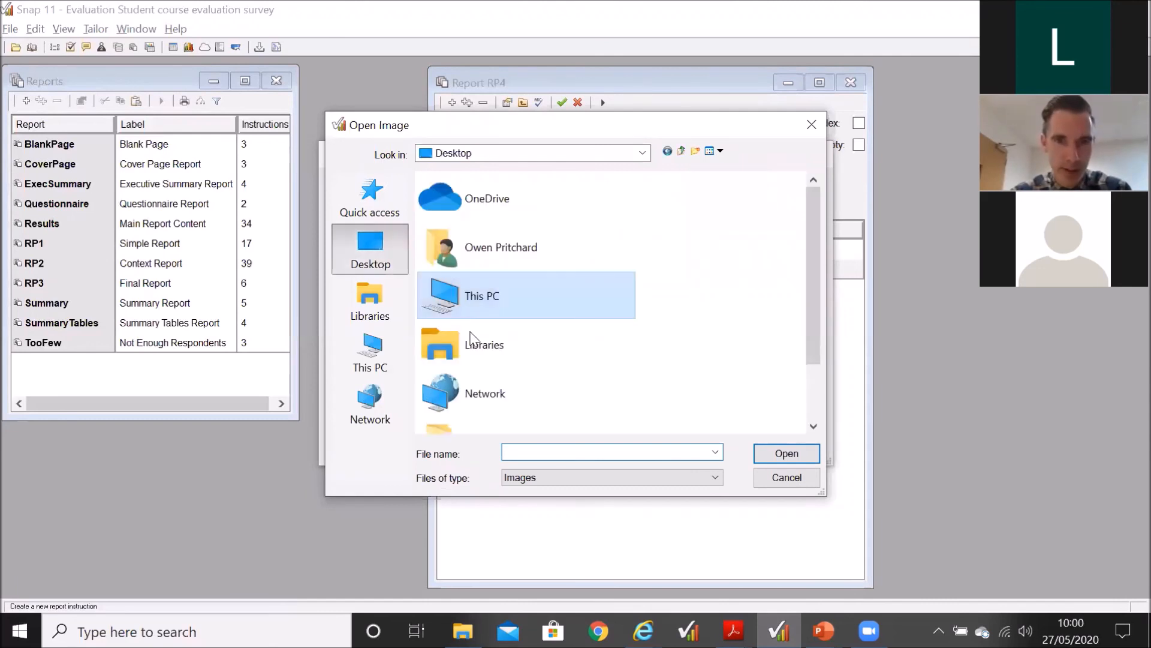
scroll(489, 364, down, 2)
double_click(489, 364)
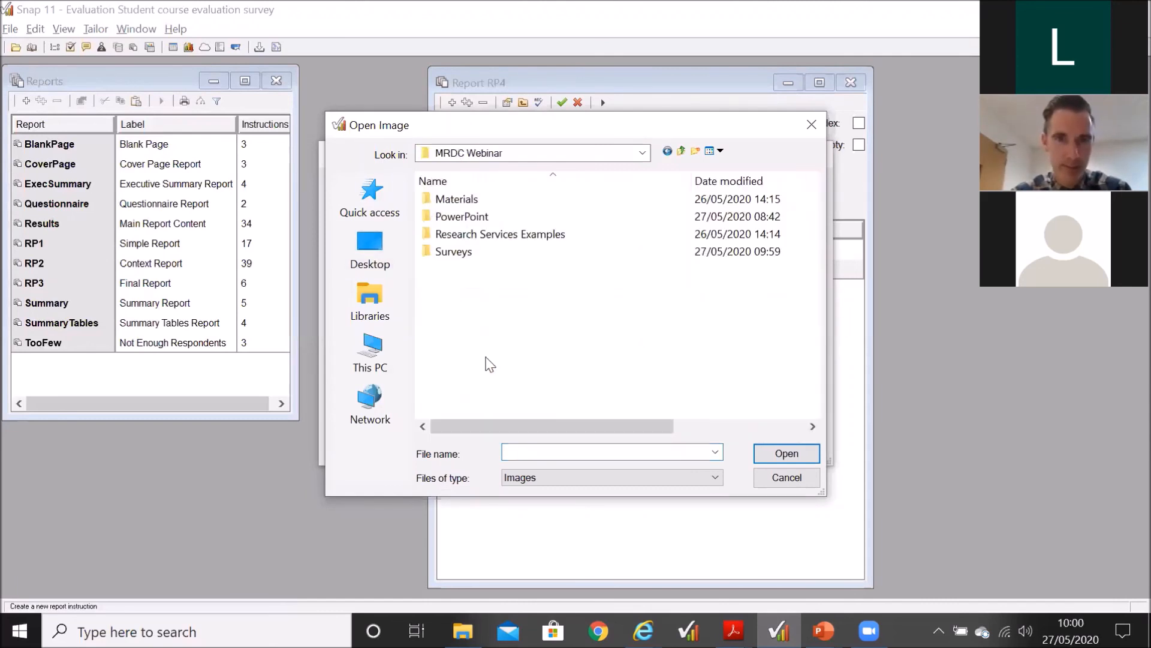
double_click(463, 194)
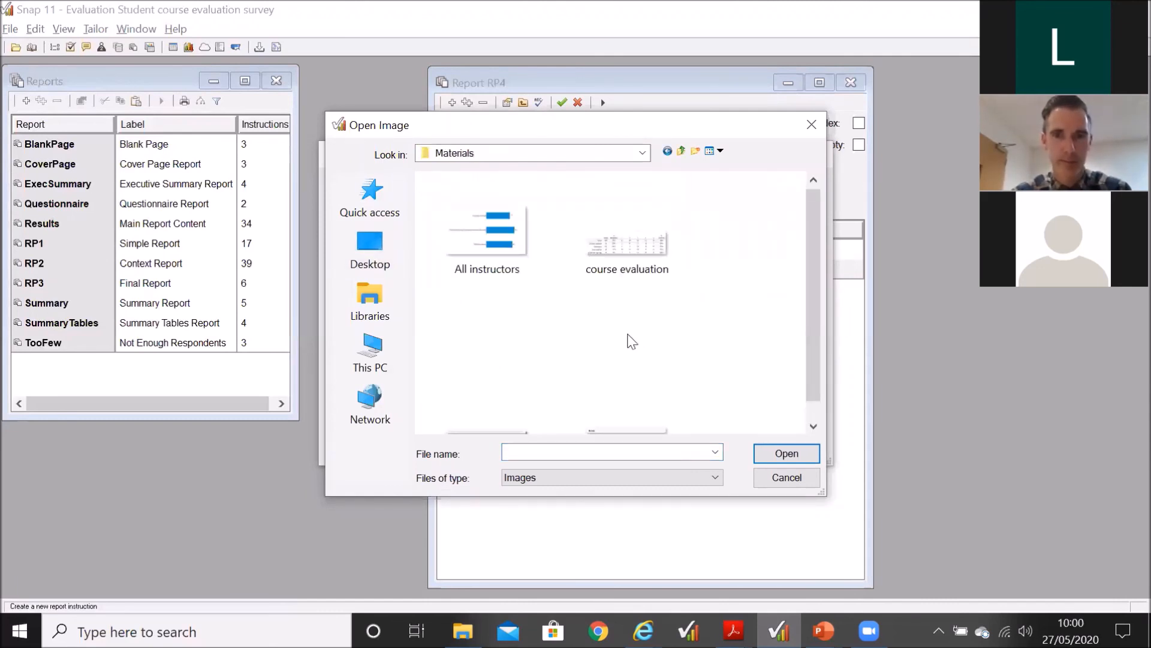
double_click(626, 407)
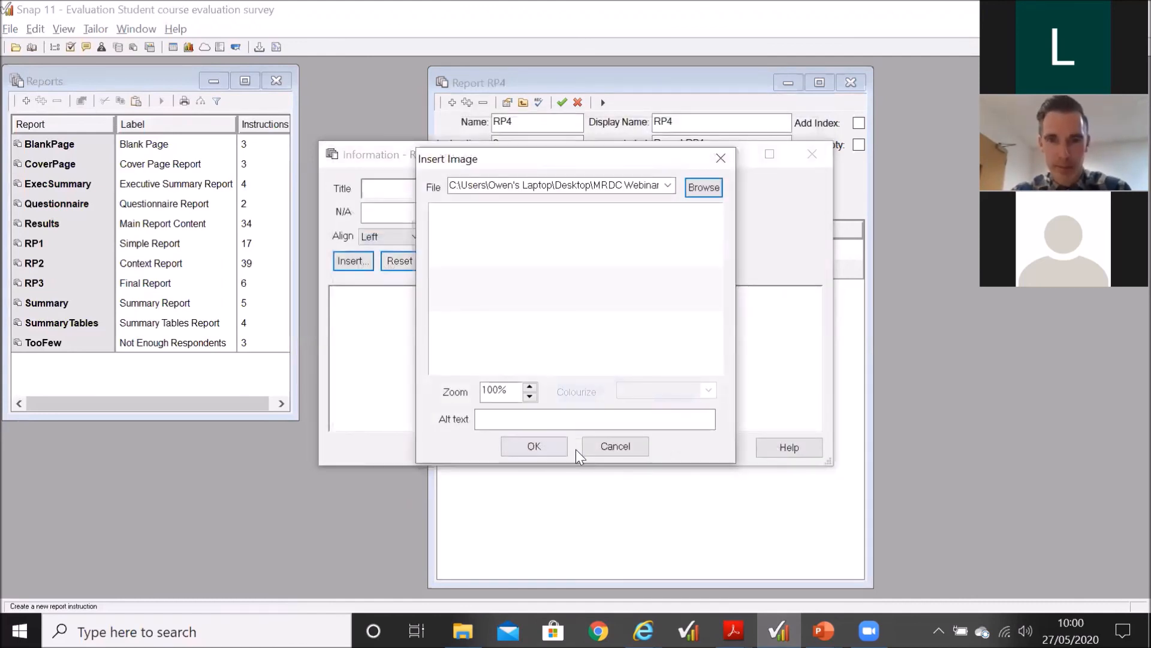
click(526, 446)
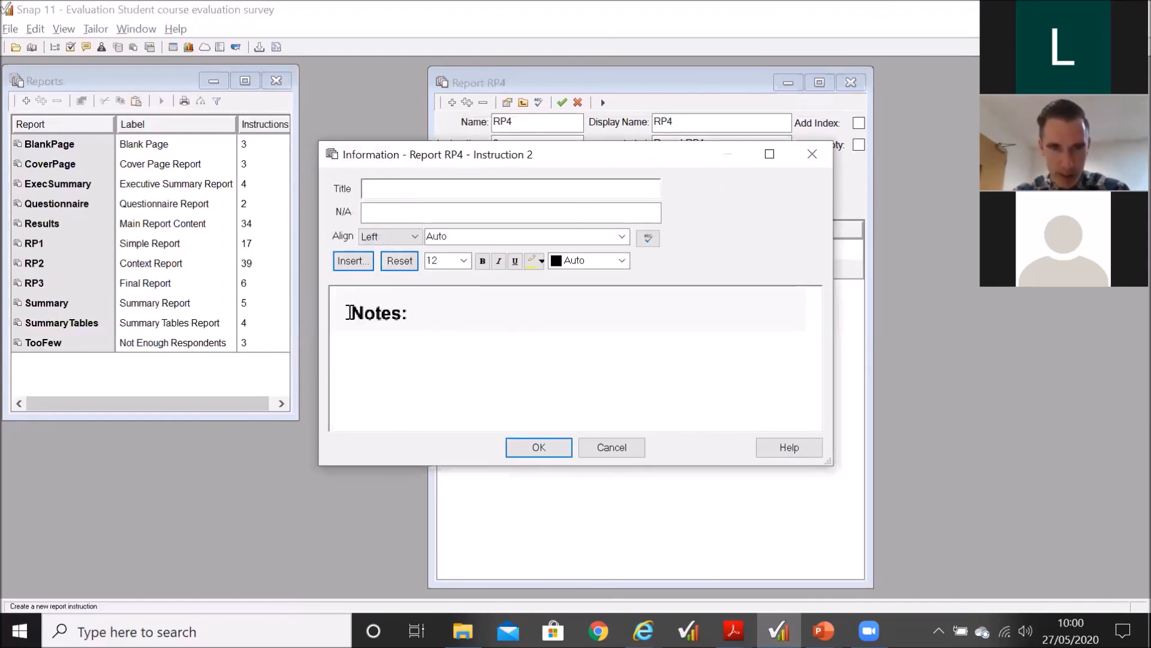
Step: Insert the Note Picture line image from the Materials folder of MRDC Webinar below the Notes heading
click(362, 260)
click(380, 283)
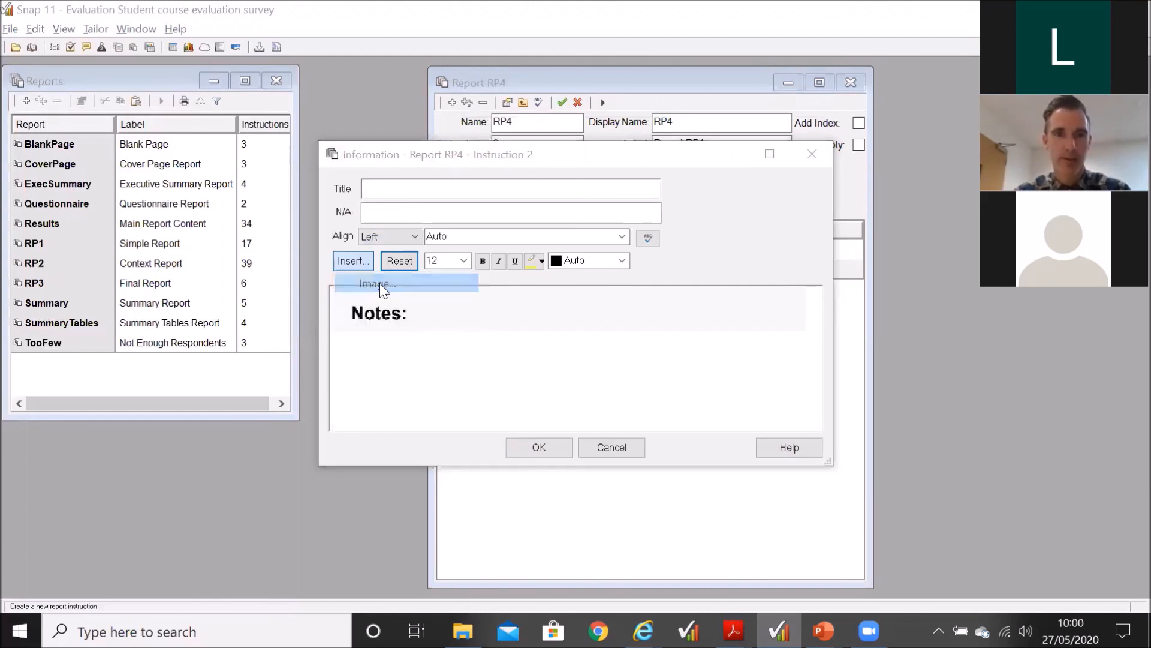
click(704, 188)
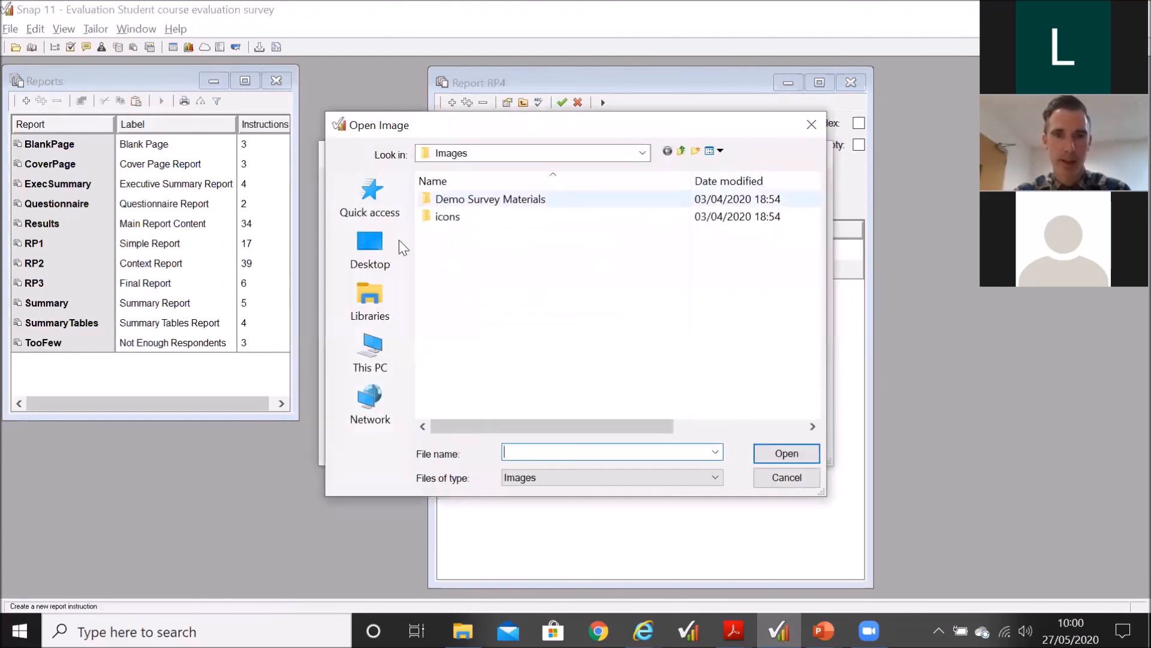
click(376, 260)
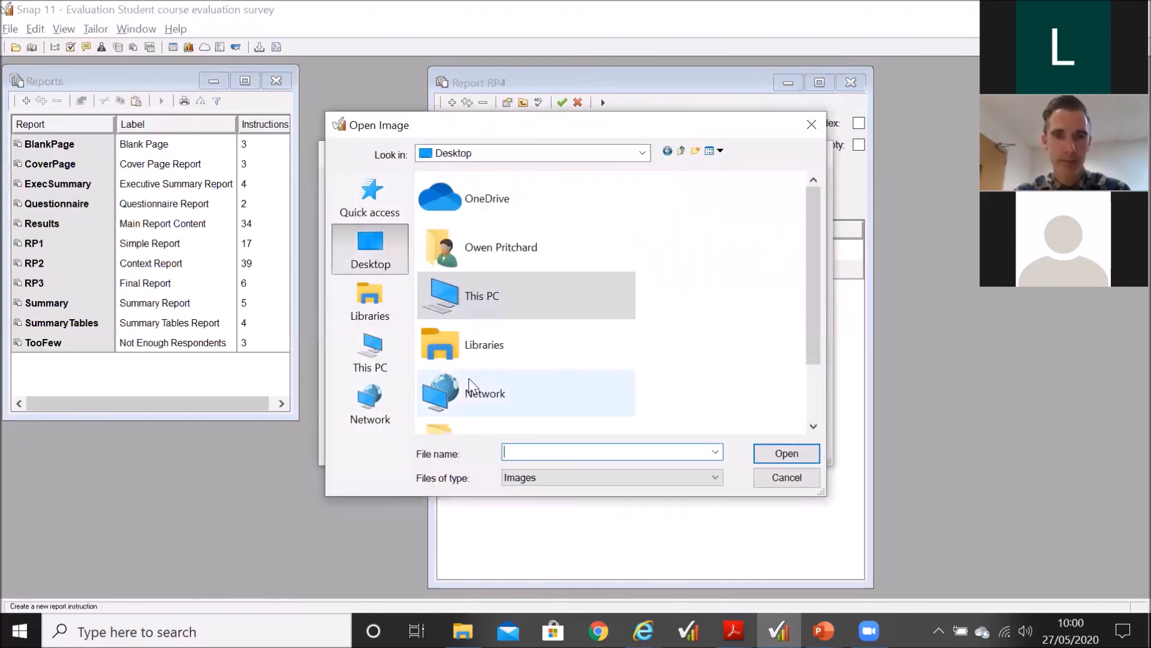
scroll(468, 380, down, 2)
double_click(476, 368)
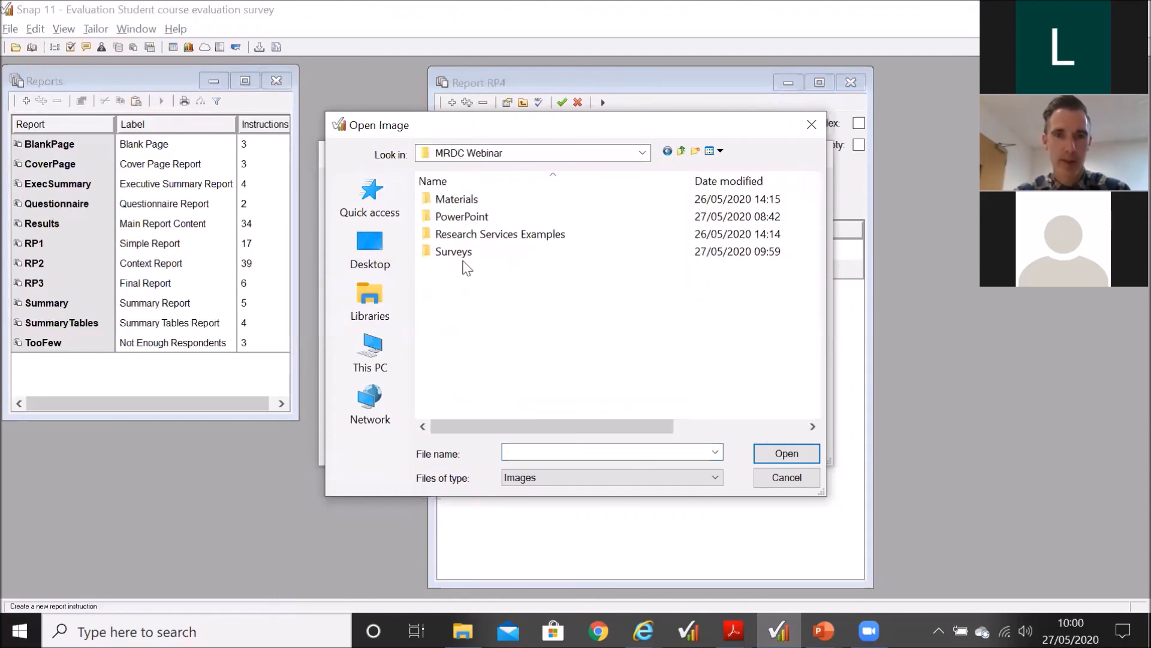
double_click(454, 196)
scroll(550, 332, down, 1)
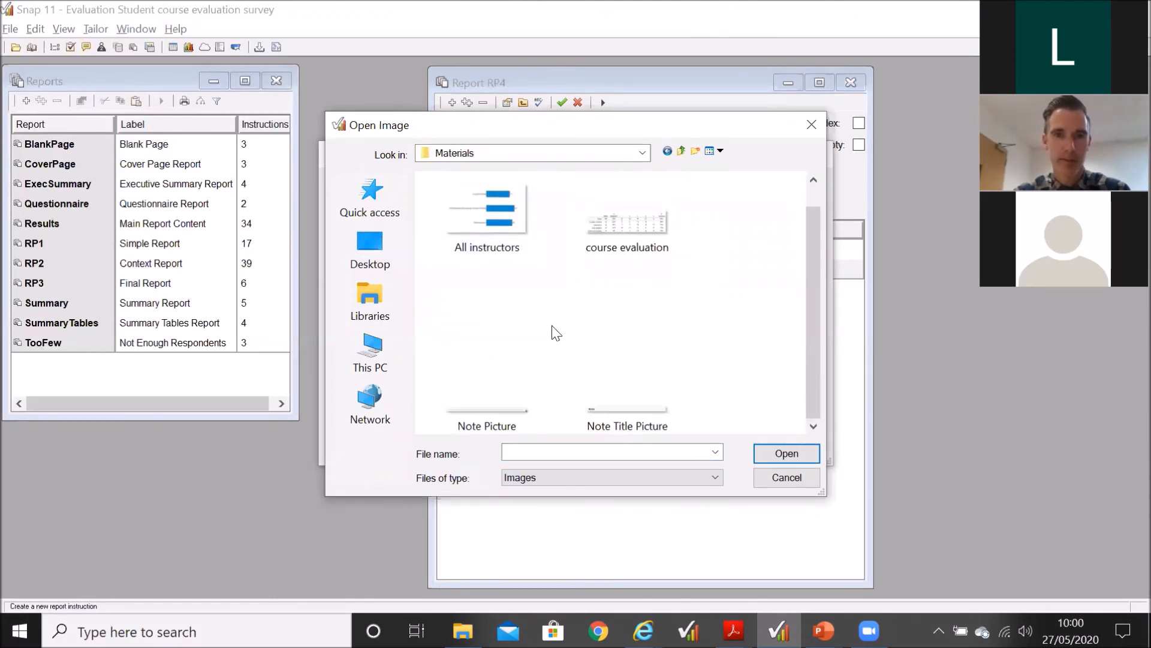
double_click(481, 422)
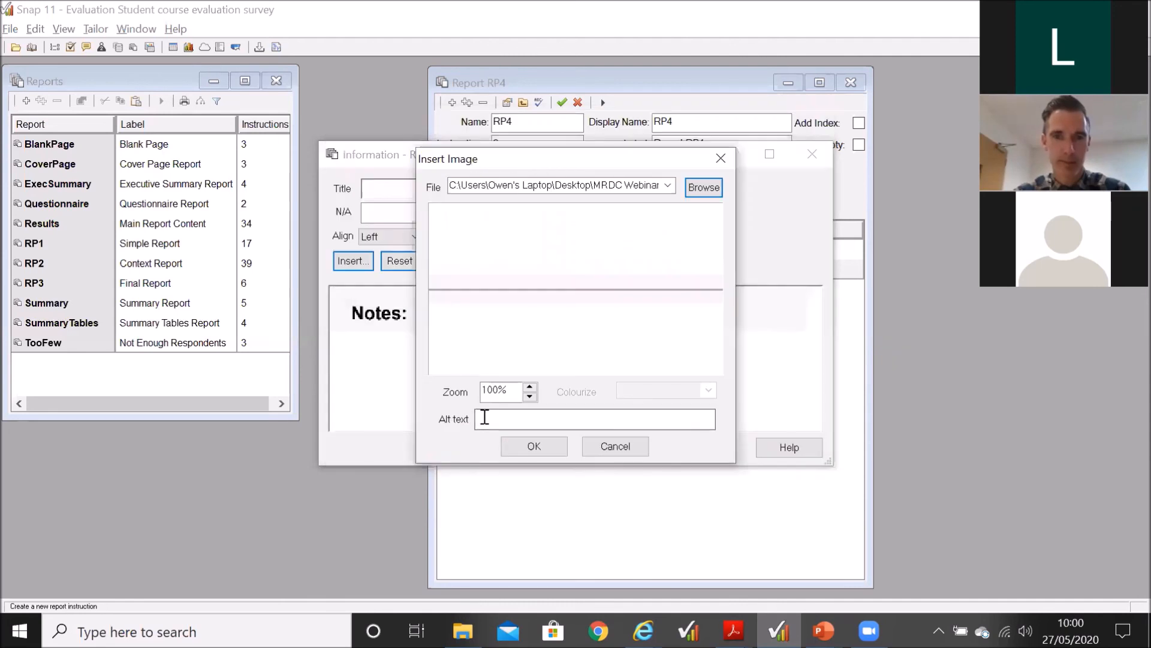
click(534, 446)
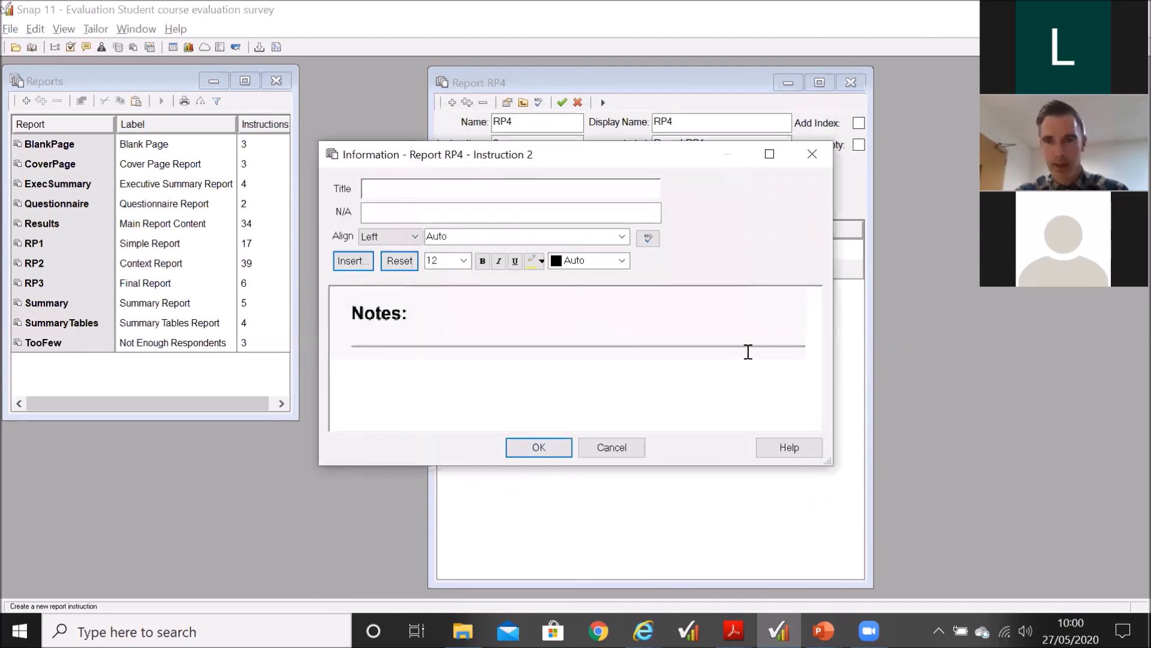
Step: Copy the note line image and paste two copies of it below the first line
click(809, 340)
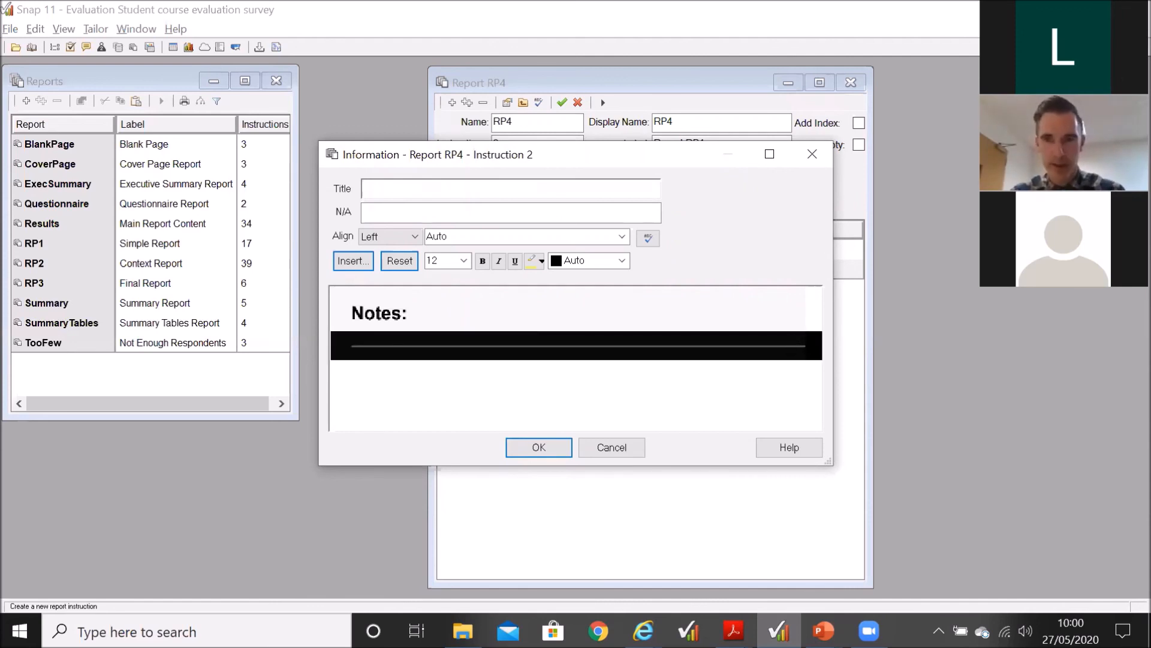
click(813, 345)
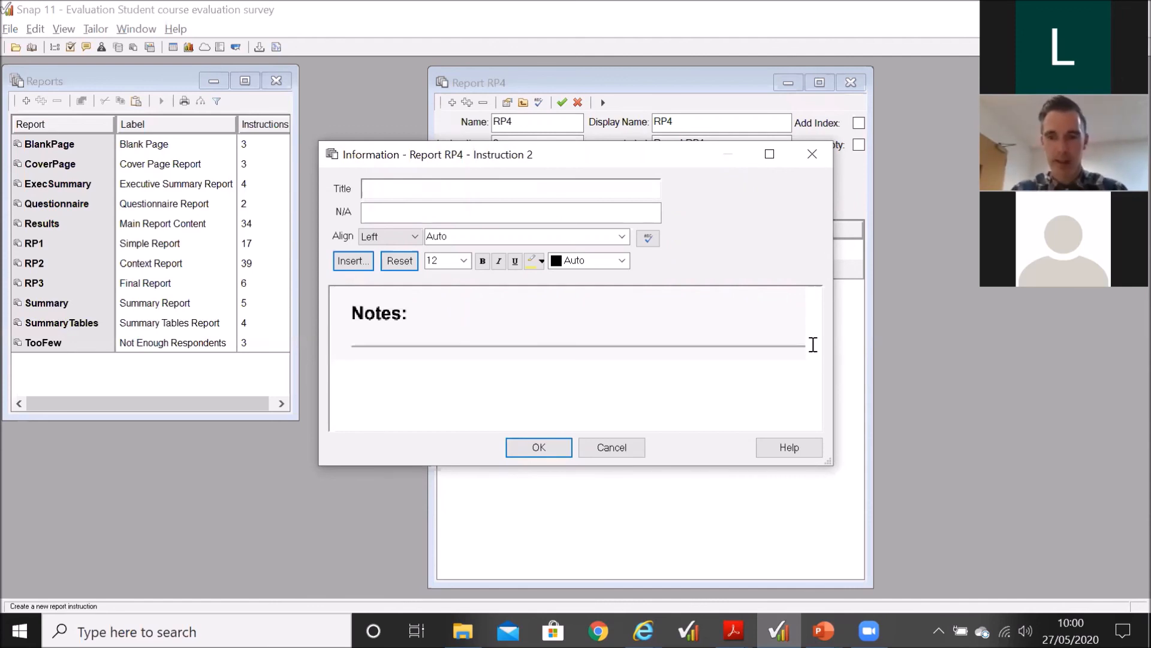
key(ctrl+v)
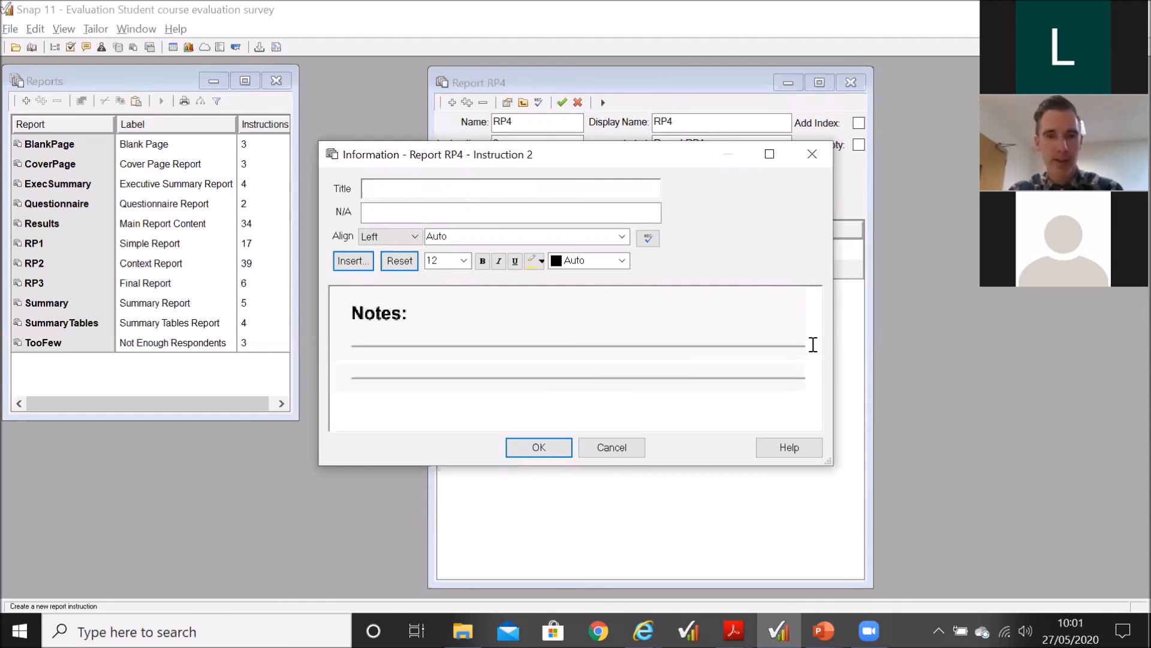
key(ctrl+v)
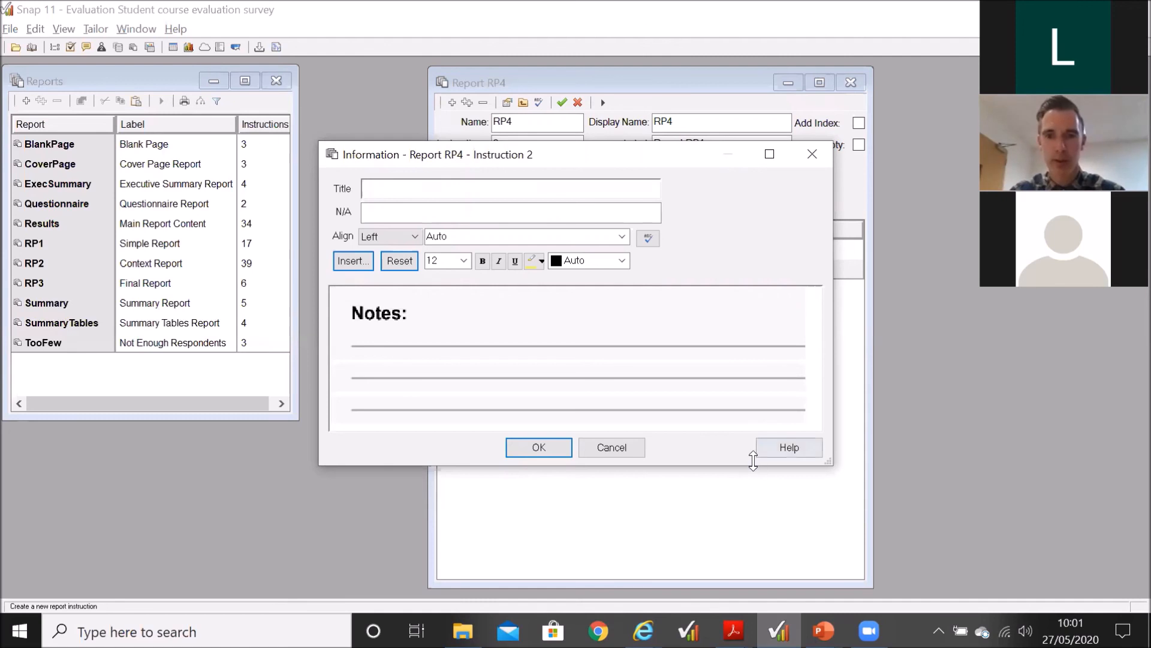
Step: Make the Information window taller, paste three more copies of the note line and accept the instruction
drag(754, 469, 753, 587)
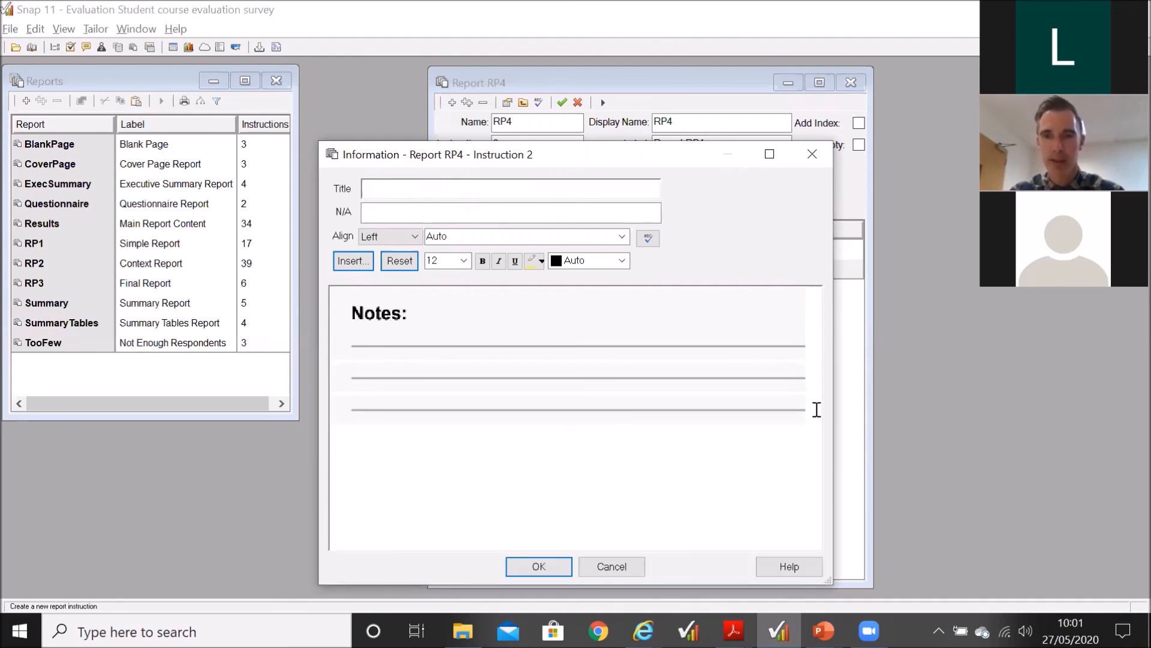
click(817, 409)
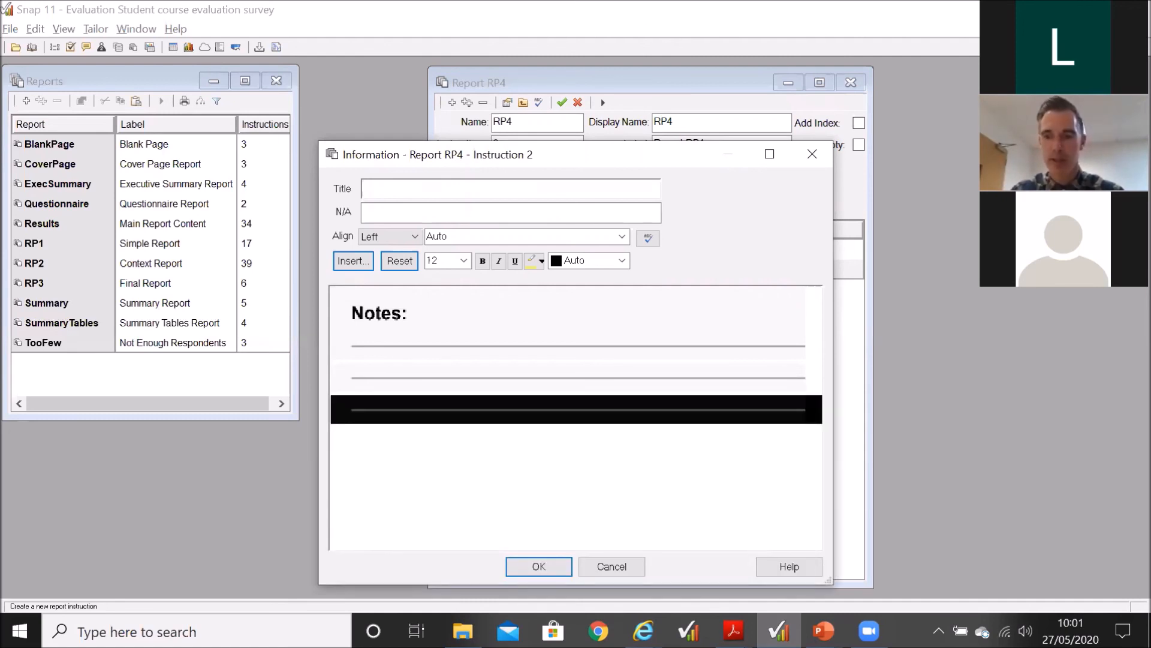
key(Delete)
key(ctrl+z)
key(ctrl+v)
key(ctrl+v)
key(ctrl+v)
key(ctrl+v)
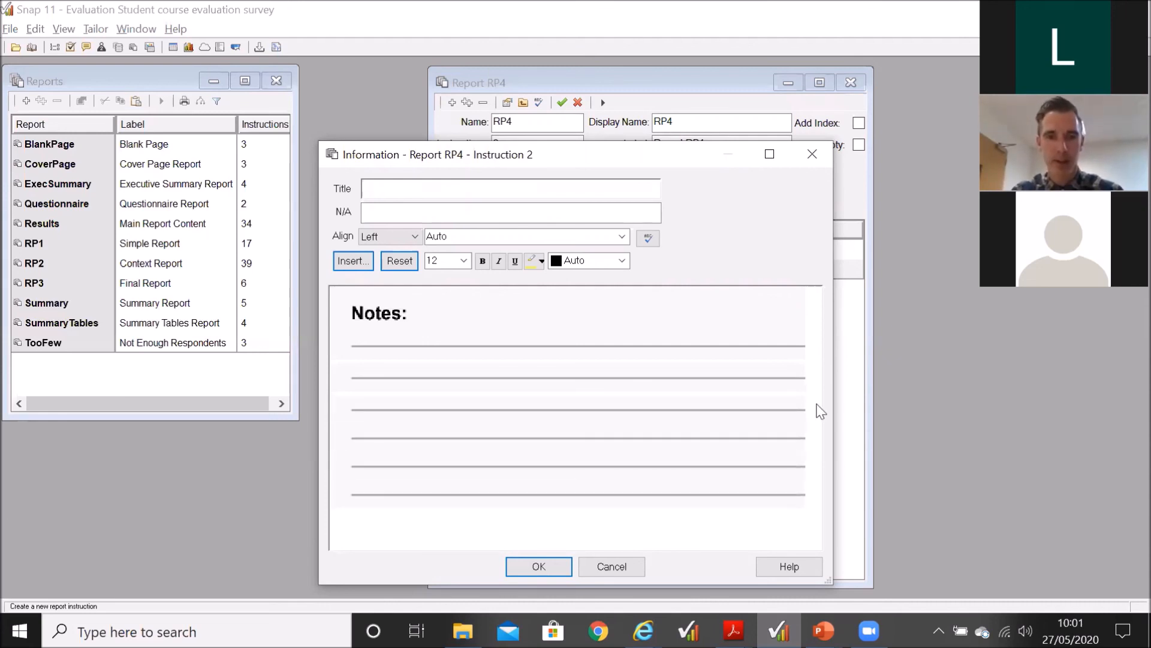
click(548, 573)
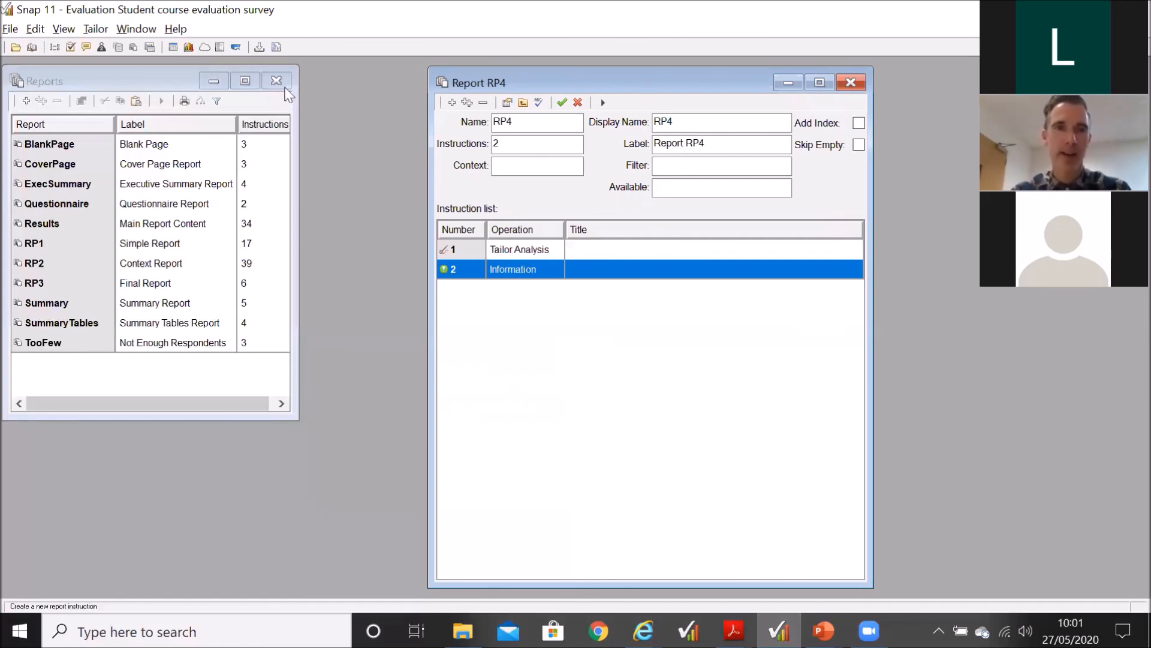
Step: Open the RP2 Context Report to view its instruction list, and close it again
double_click(165, 265)
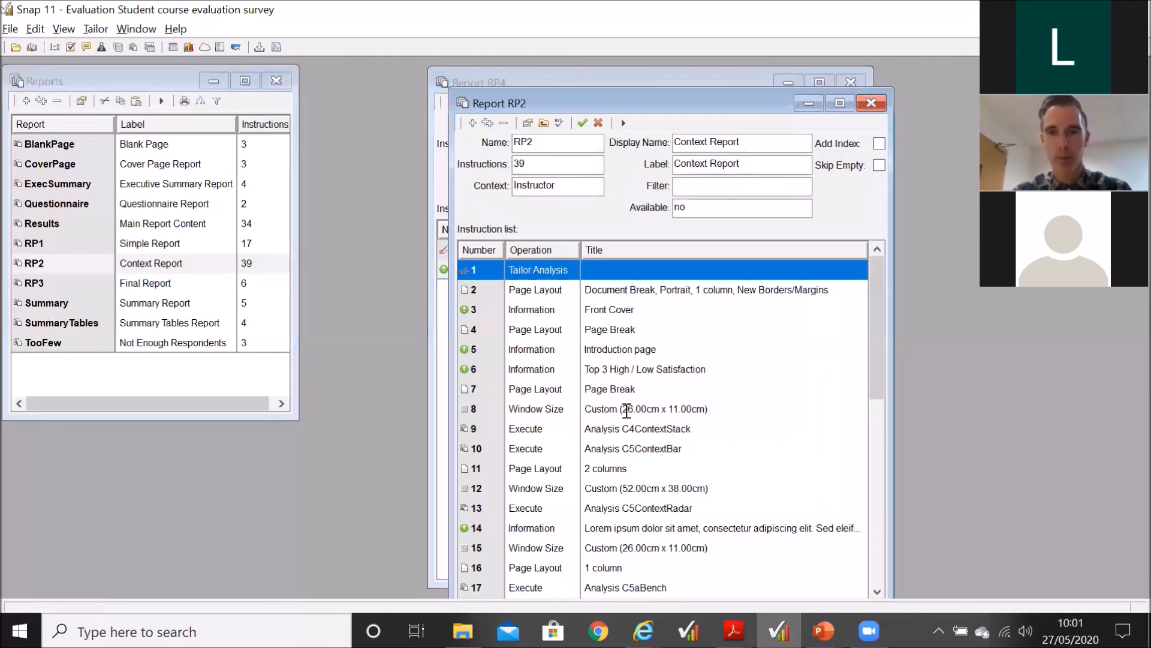
click(872, 102)
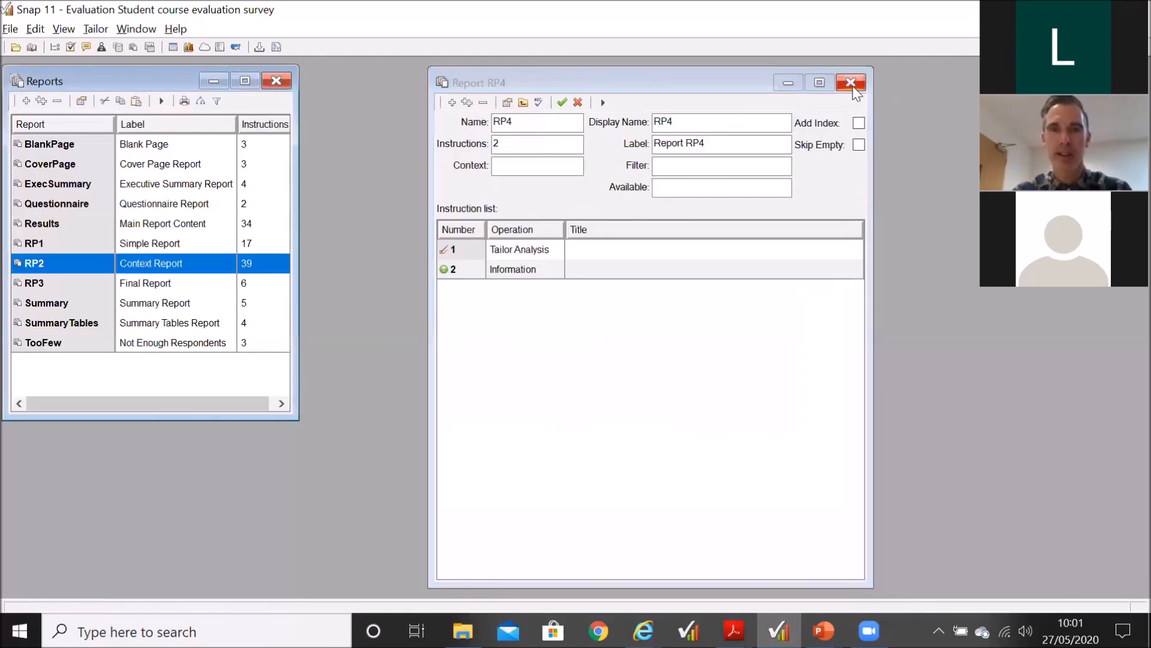
Step: Close report RP4 without saving its changes and close the list of reports
click(854, 88)
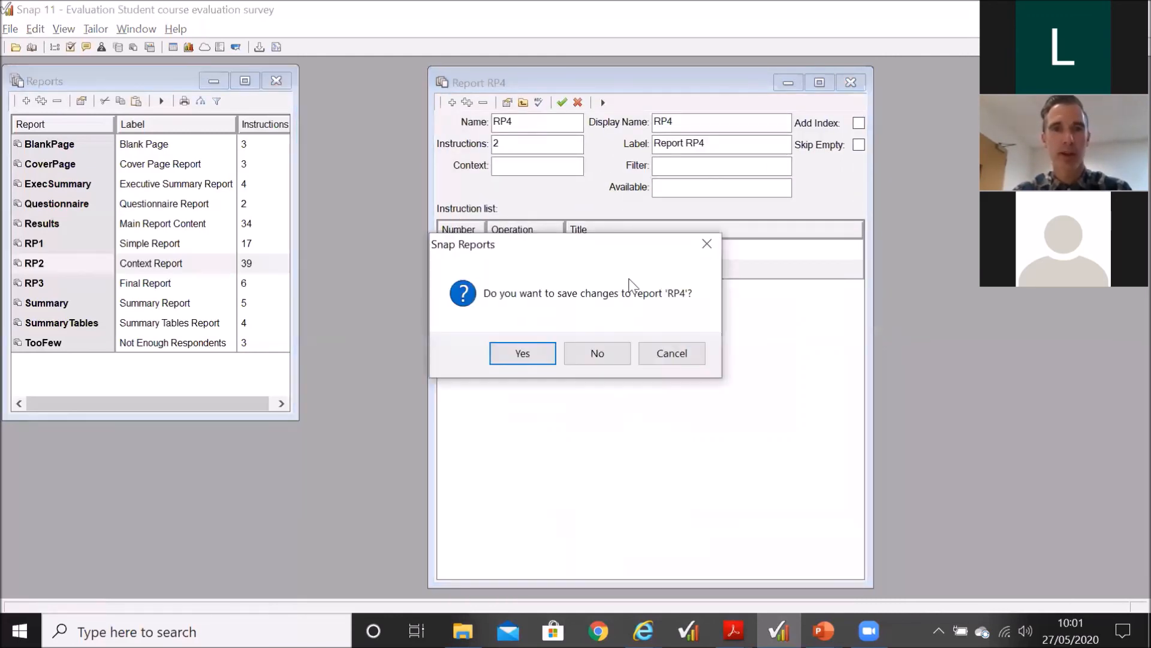
click(591, 363)
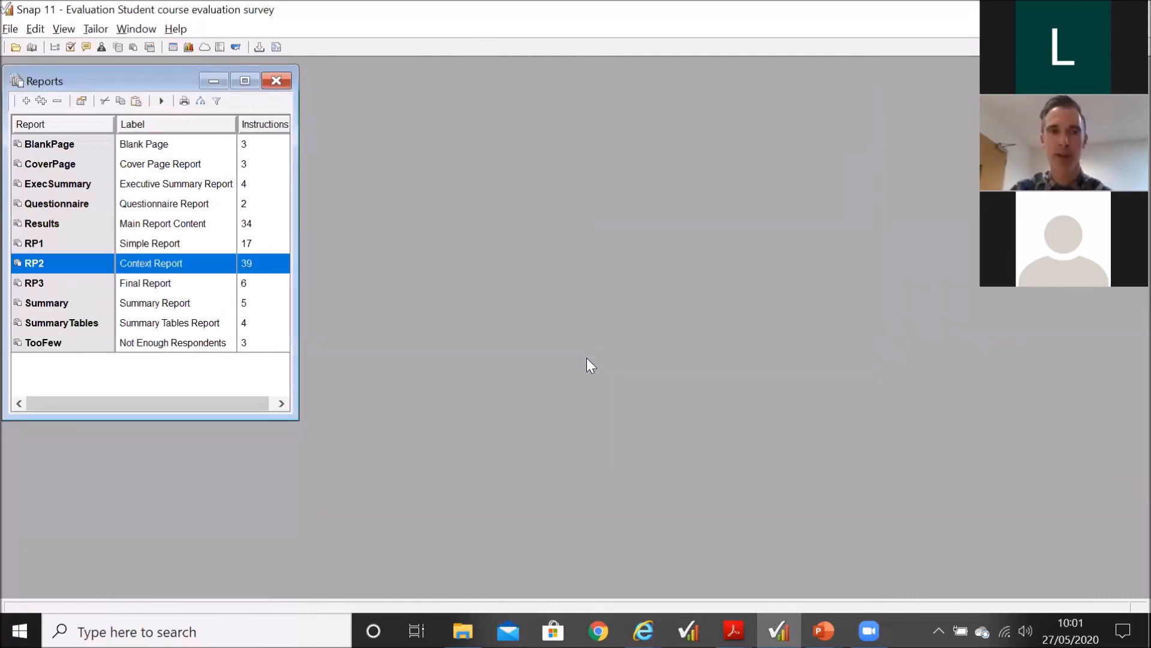
click(277, 81)
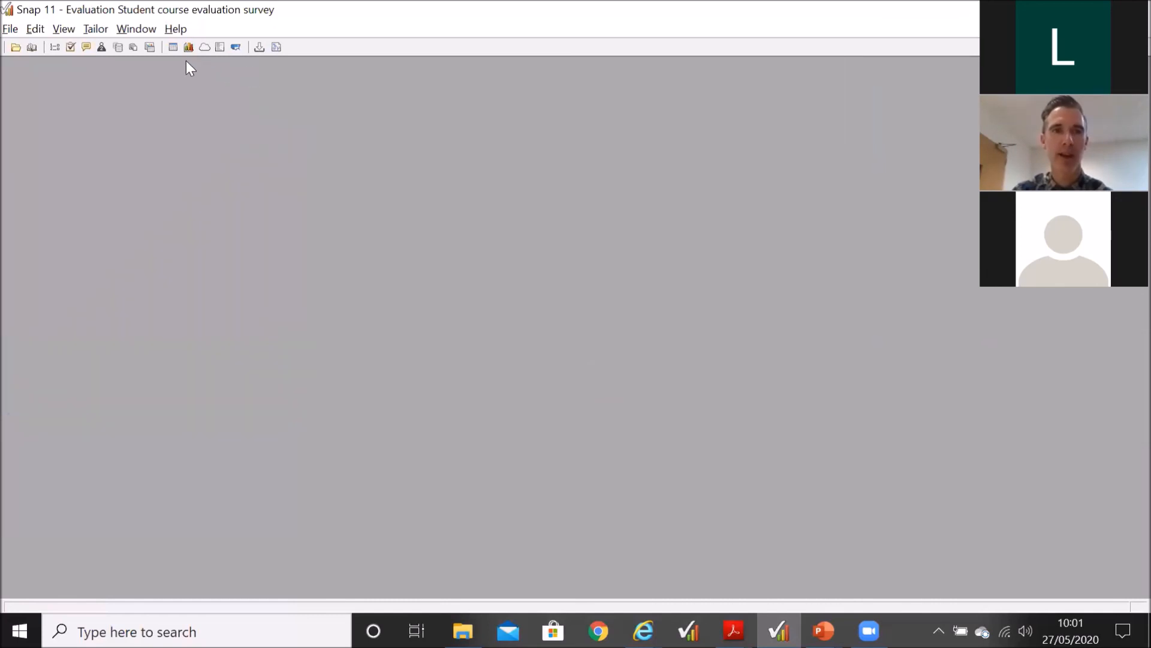
Step: Browse the list of analyses, open the AN8 Labelled Bar Chart, and enlarge and reposition its window
click(152, 51)
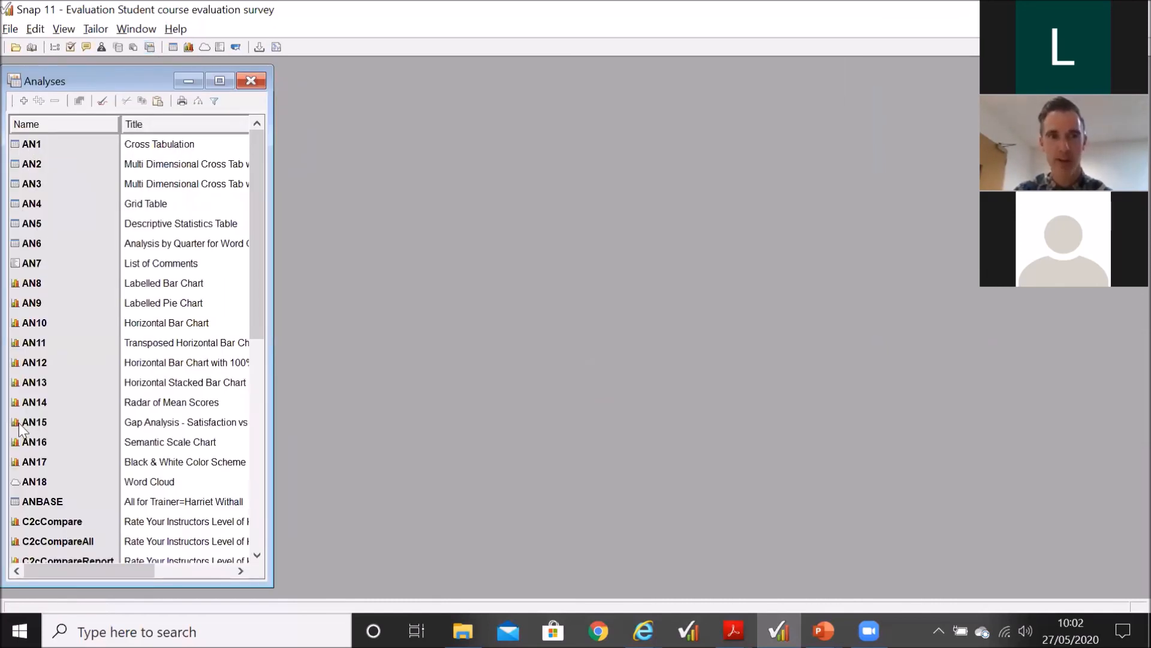
scroll(34, 412, down, 6)
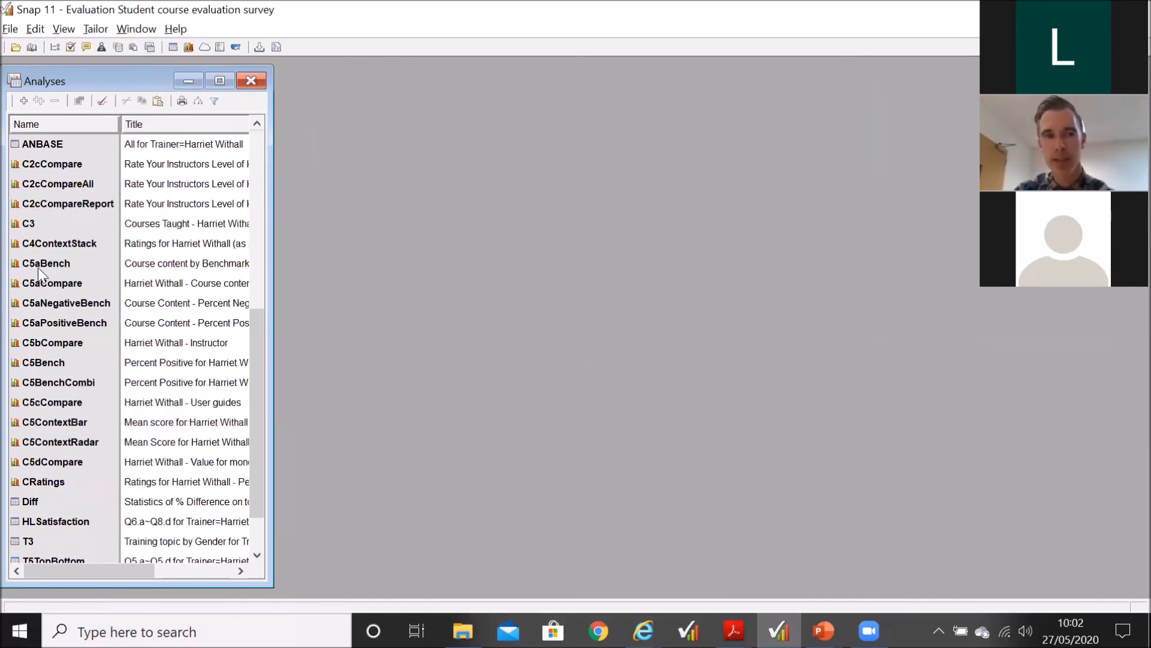
scroll(58, 493, down, 1)
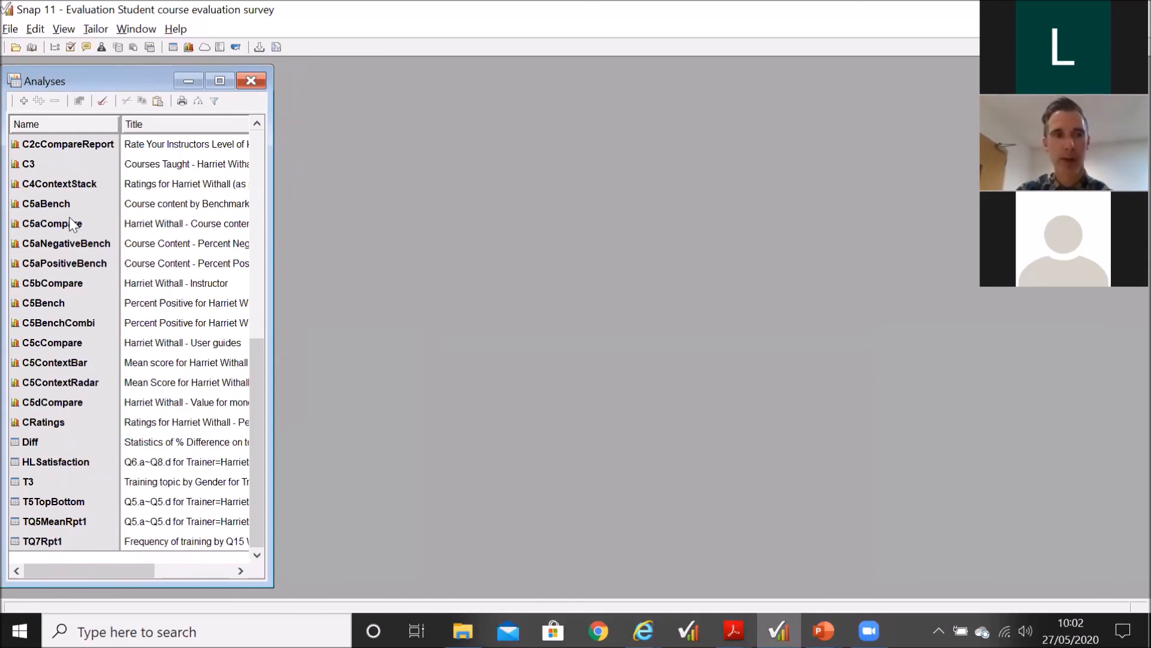
scroll(70, 251, up, 1)
scroll(71, 252, up, 6)
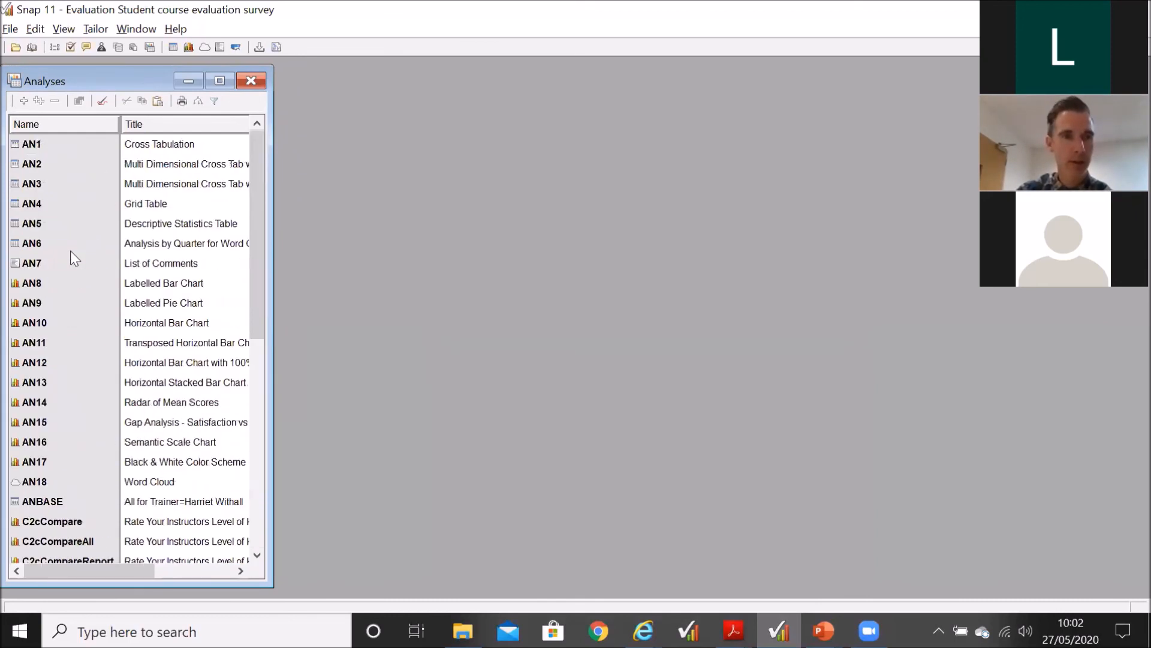
double_click(53, 278)
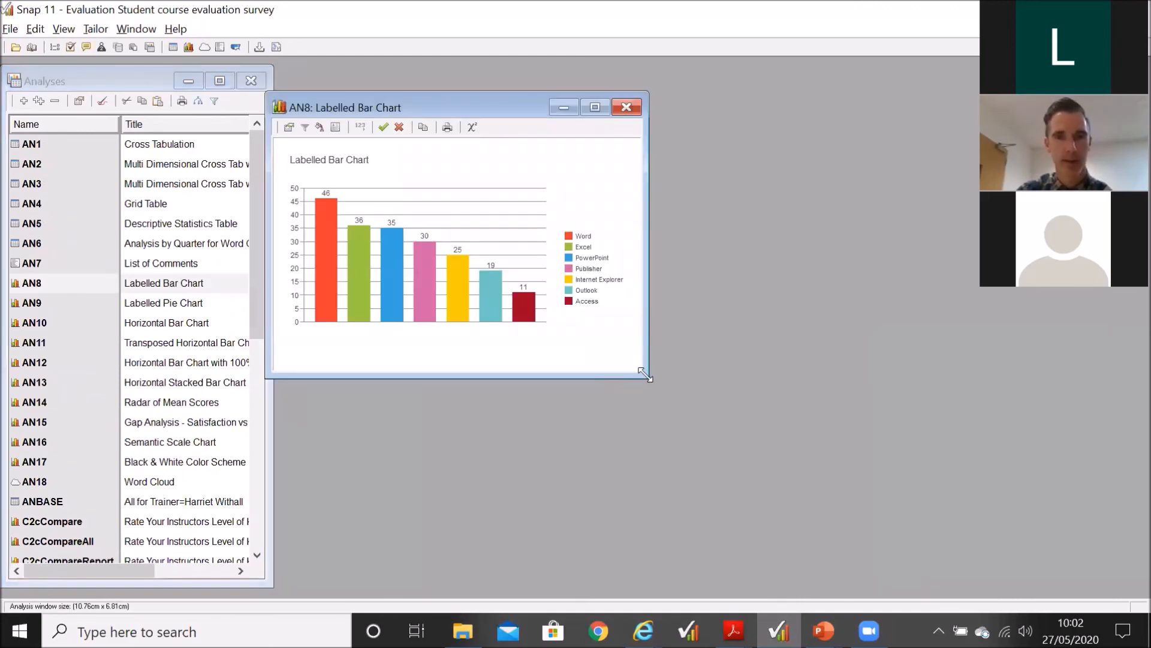
click(585, 109)
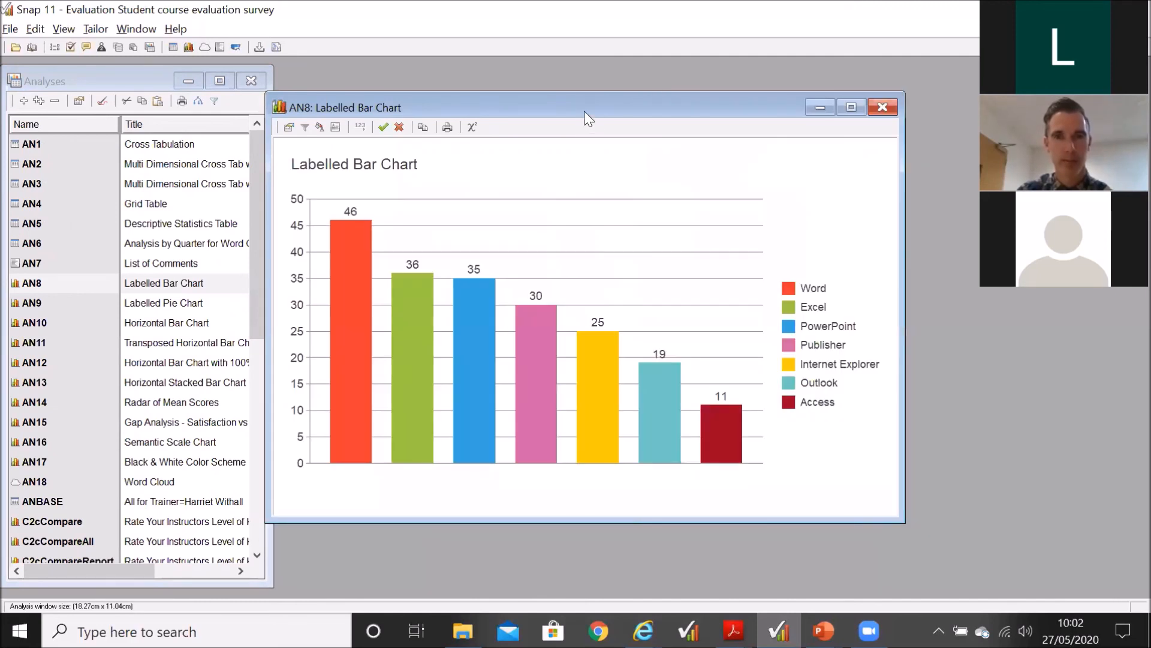
drag(584, 110, 653, 111)
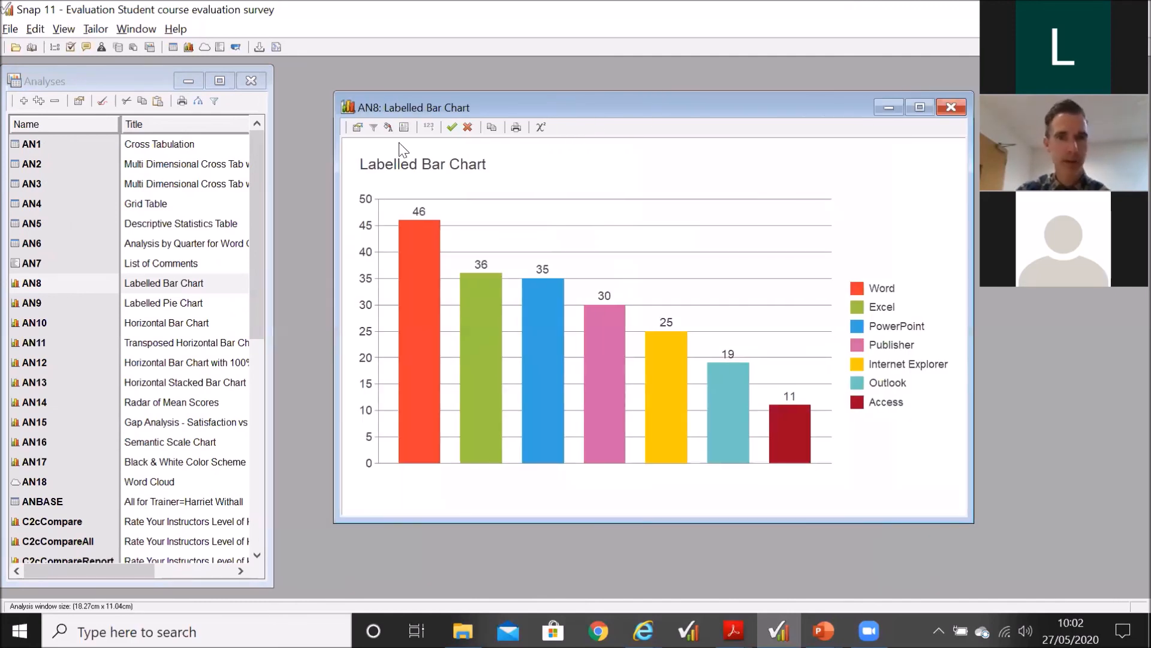
Step: Rename the labelled bar chart analysis AN8 as C3Ordered in its definition and save it
click(359, 127)
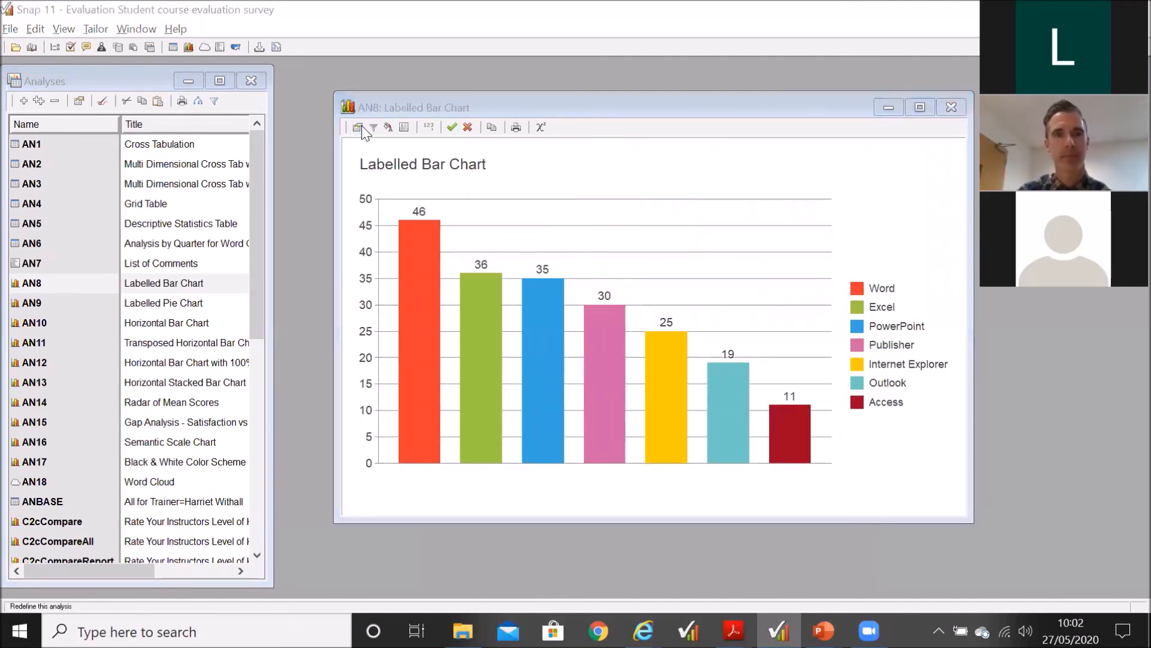
drag(419, 102, 582, 101)
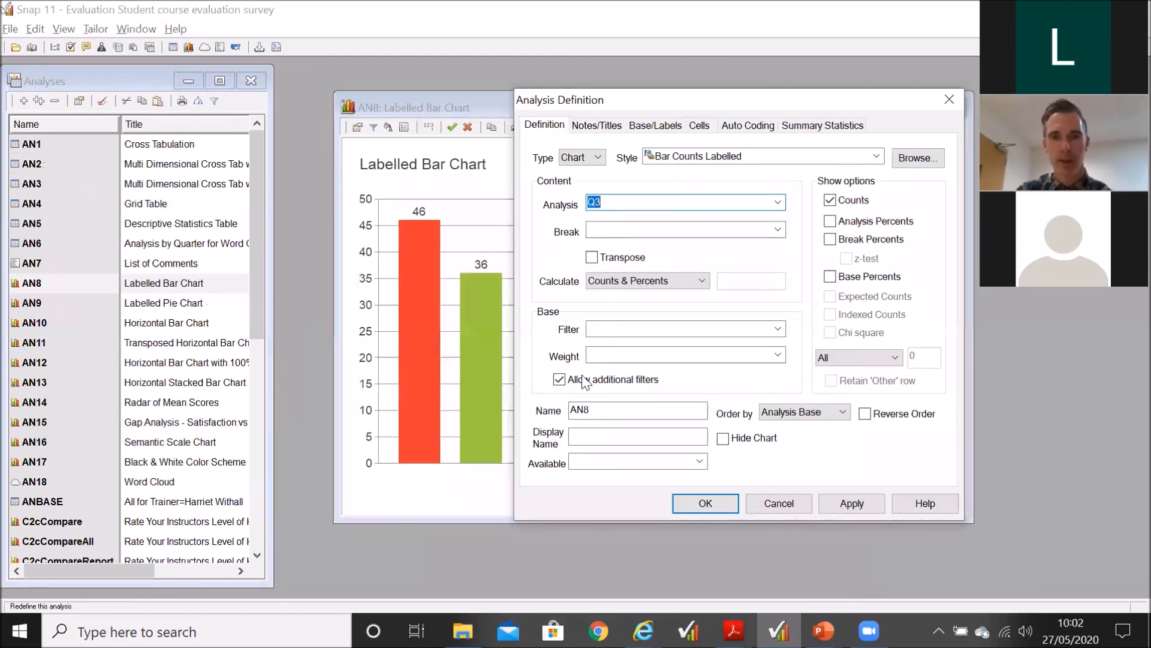
double_click(592, 411)
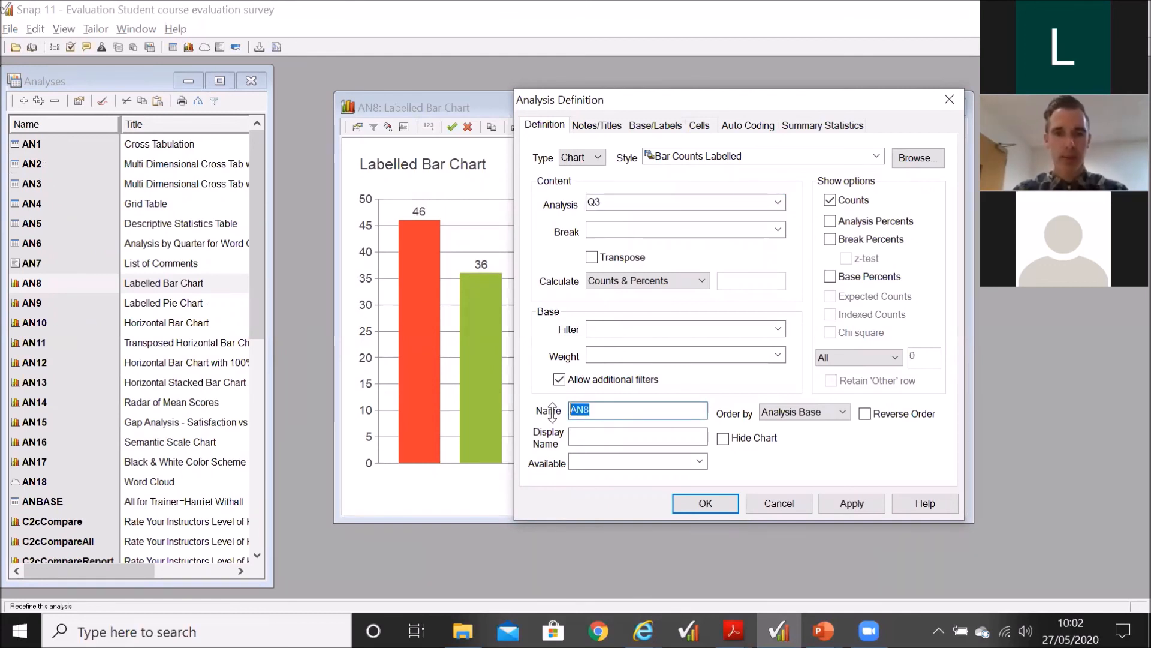
text(C)
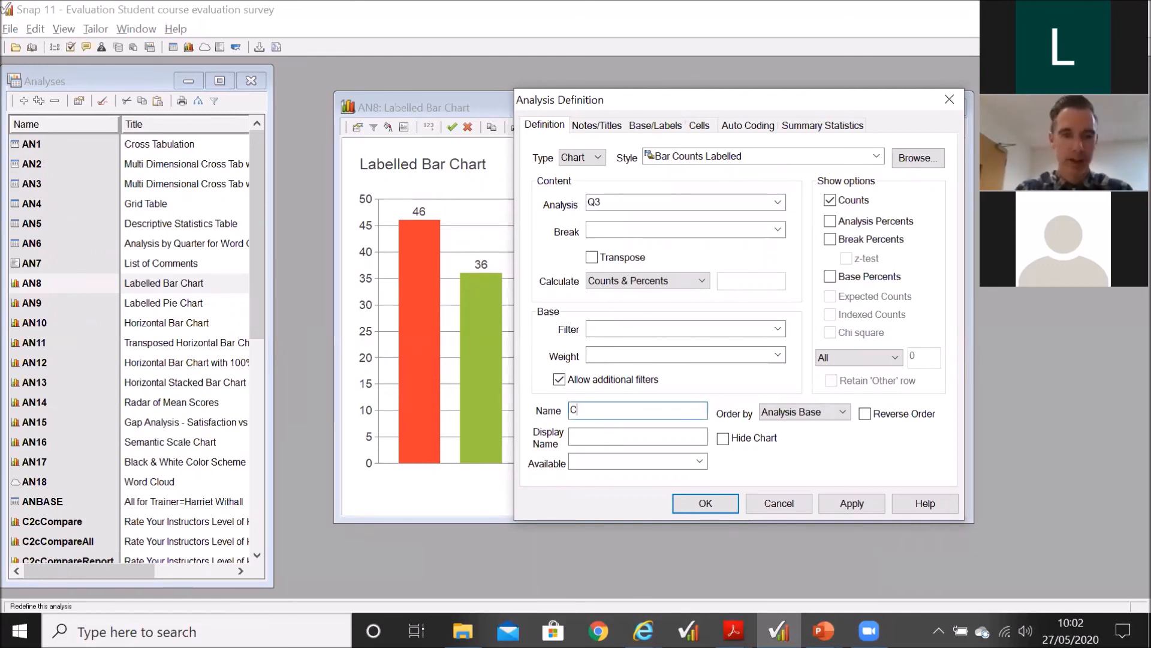
text(3)
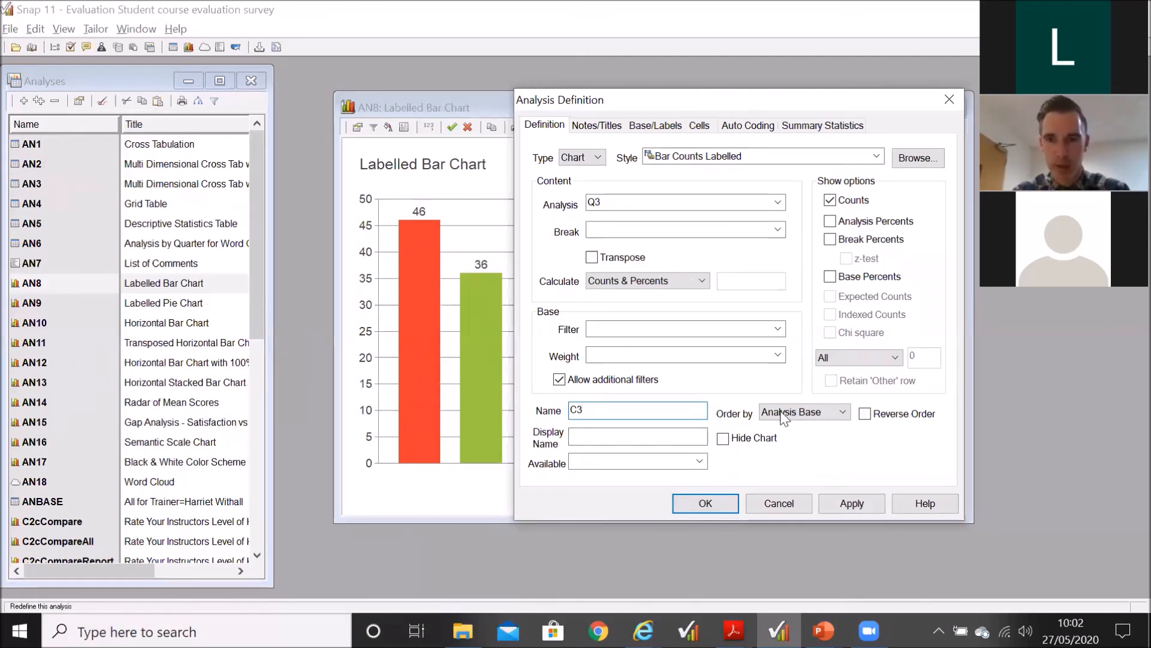
text(Ordered)
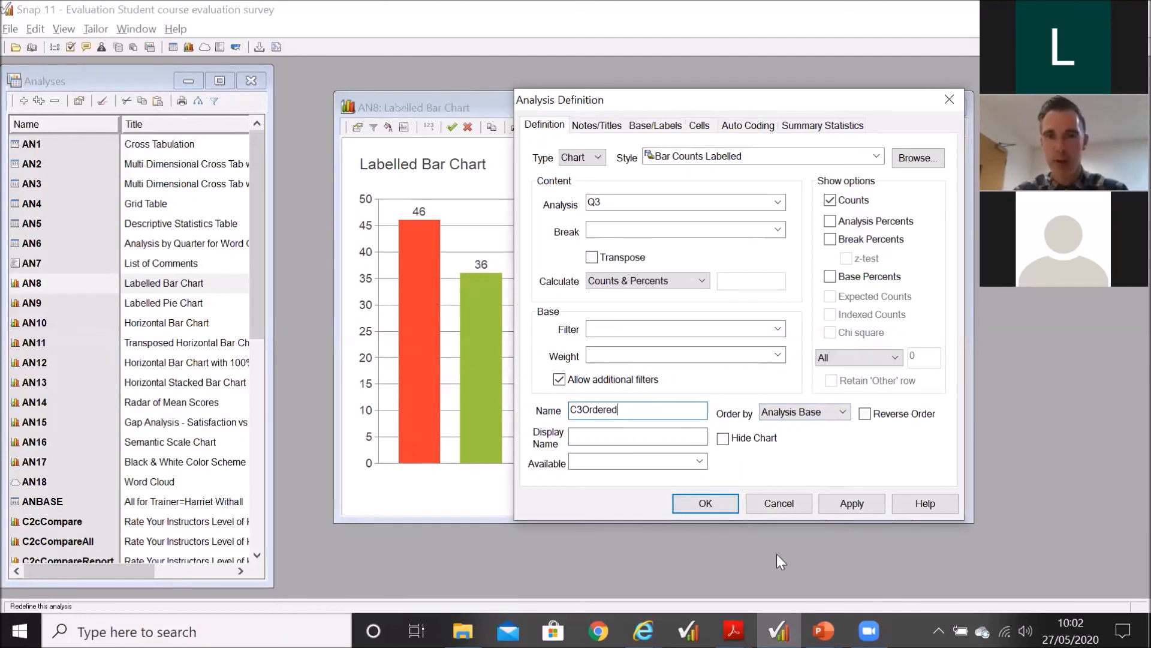
click(713, 501)
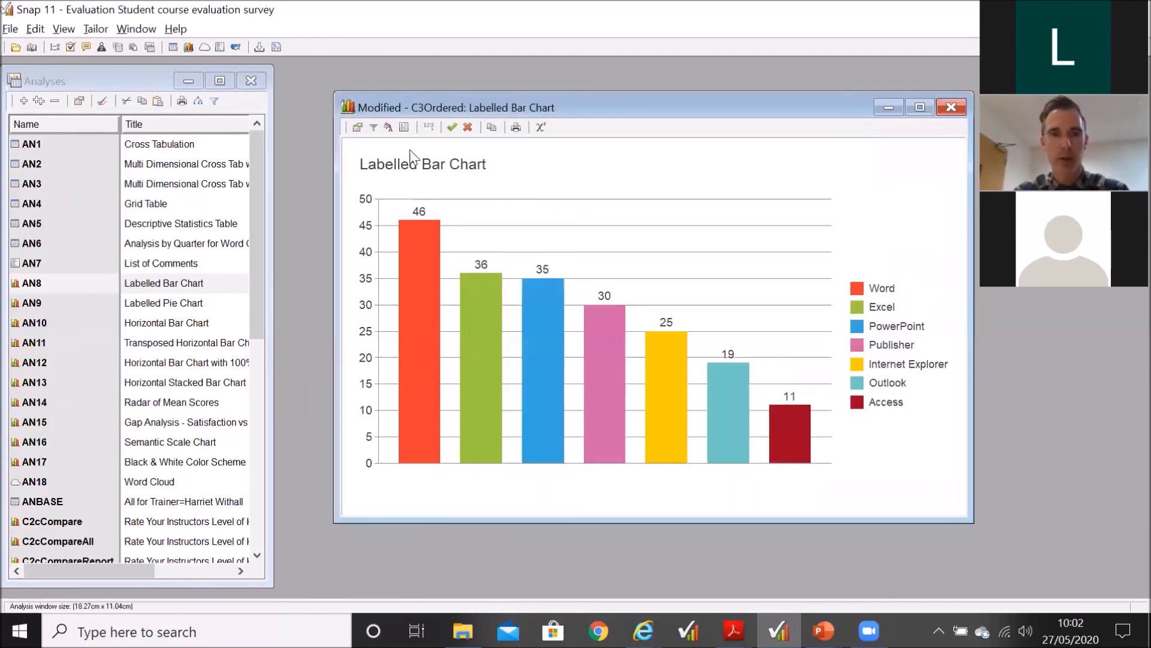
click(451, 127)
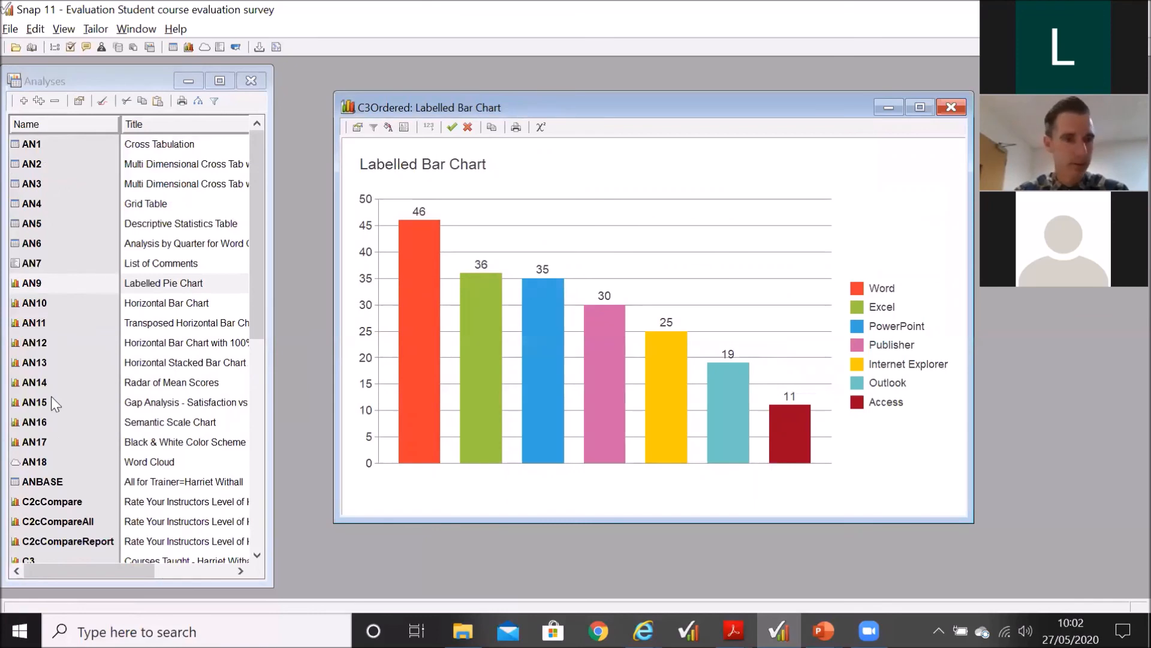
Step: Locate C3Ordered in the list of analyses, and close the chart and the list
scroll(51, 397, down, 5)
scroll(52, 397, down, 2)
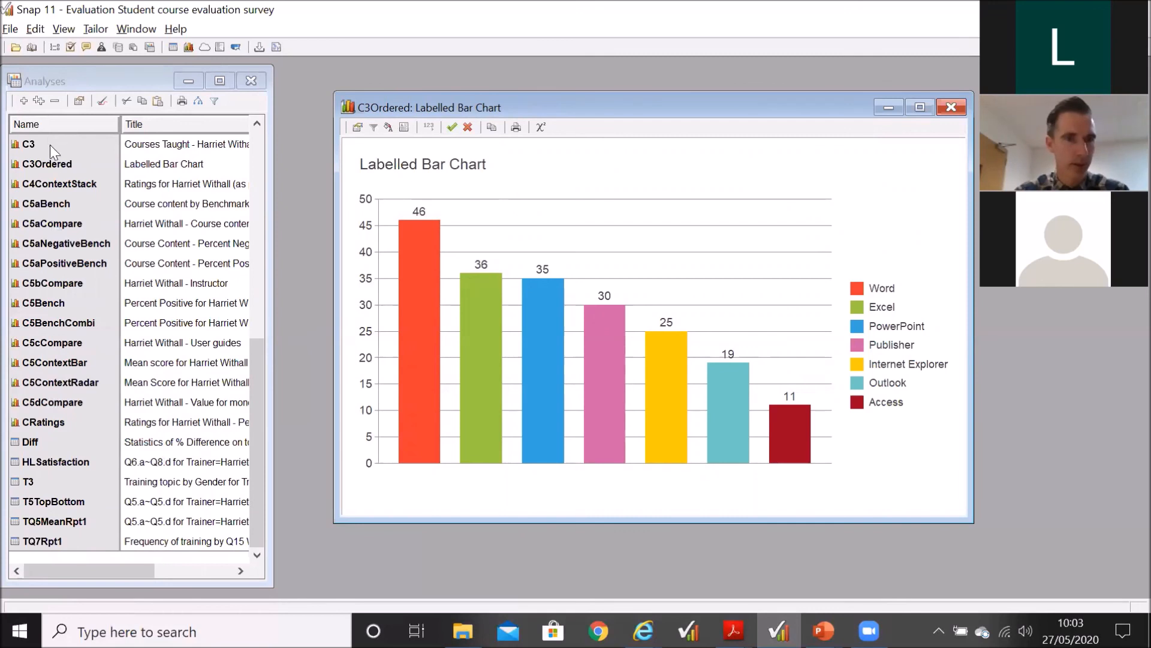
click(36, 167)
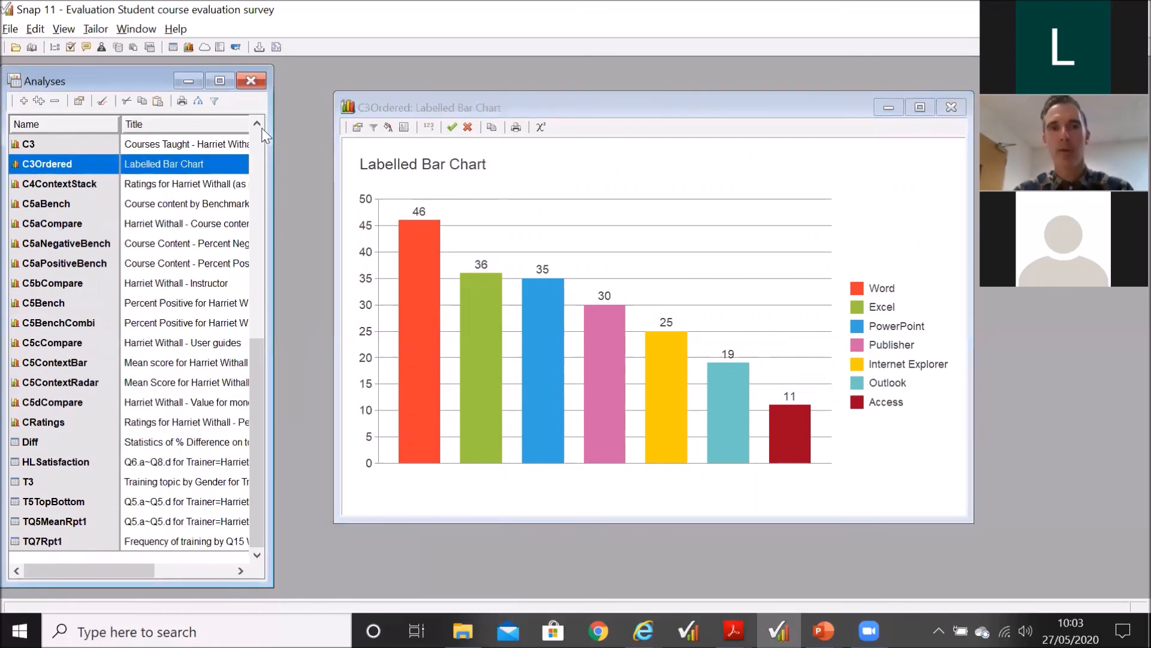
click(966, 102)
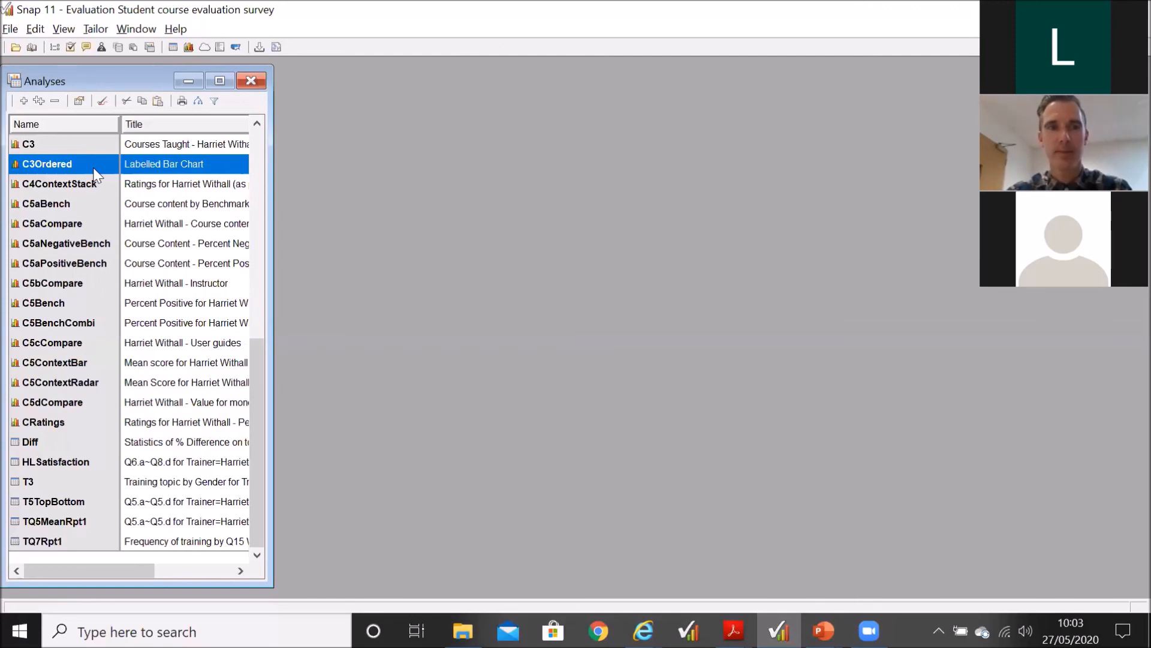
click(252, 81)
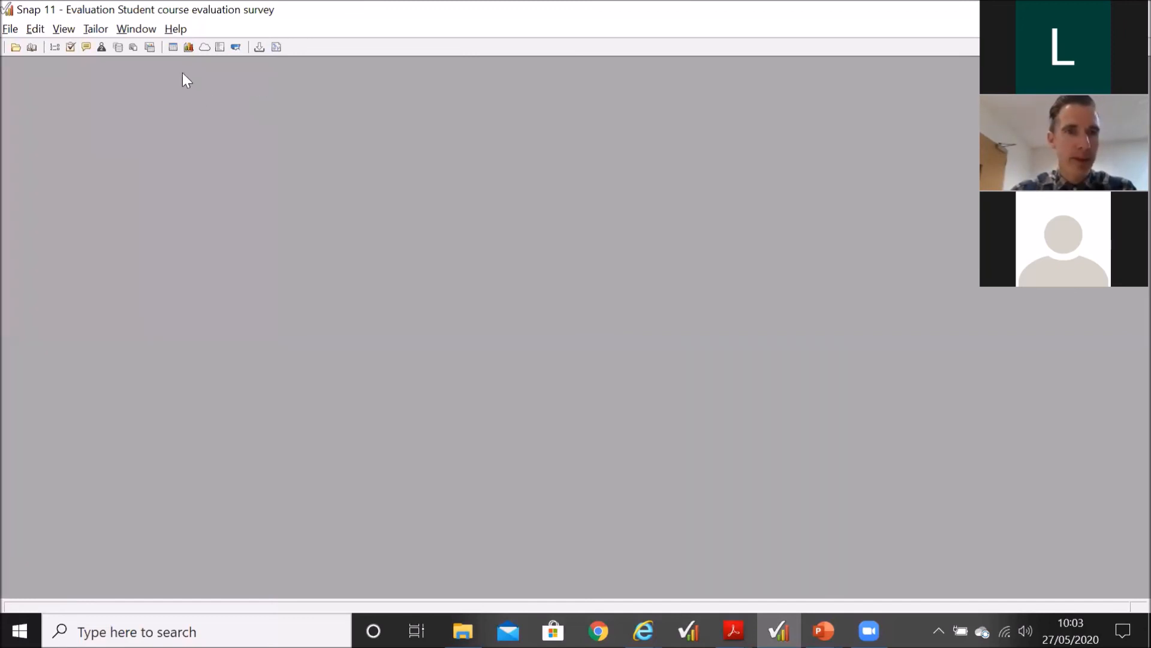
Step: Open the list of reports and create a new report
click(133, 46)
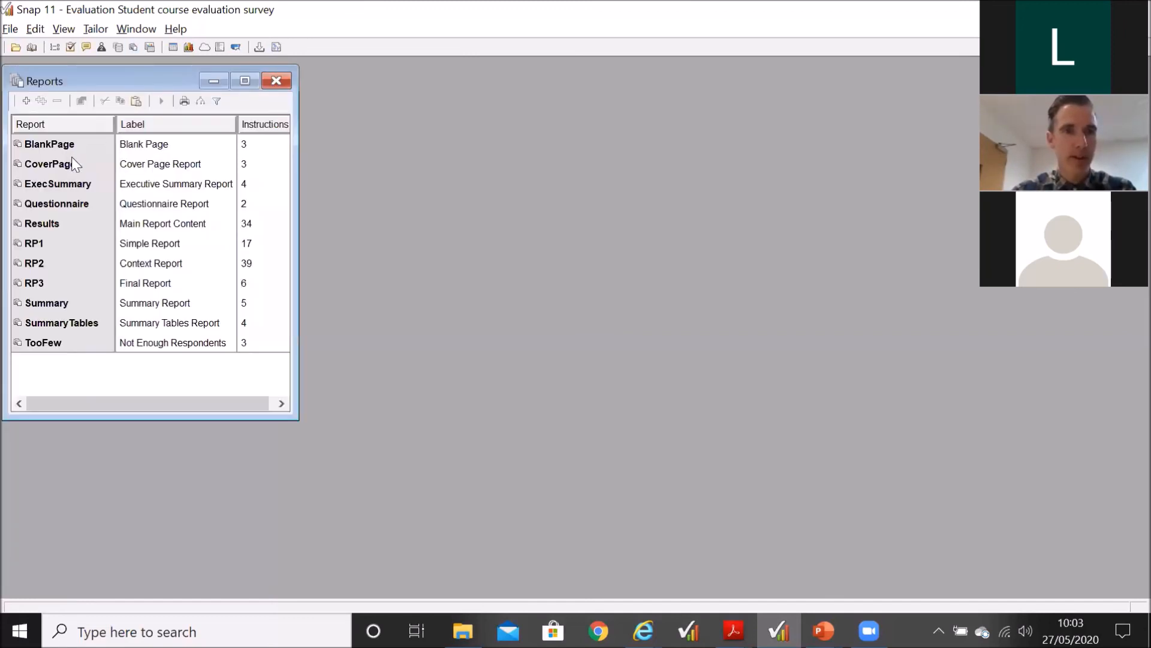
key(Down)
key(Down)
key(Down)
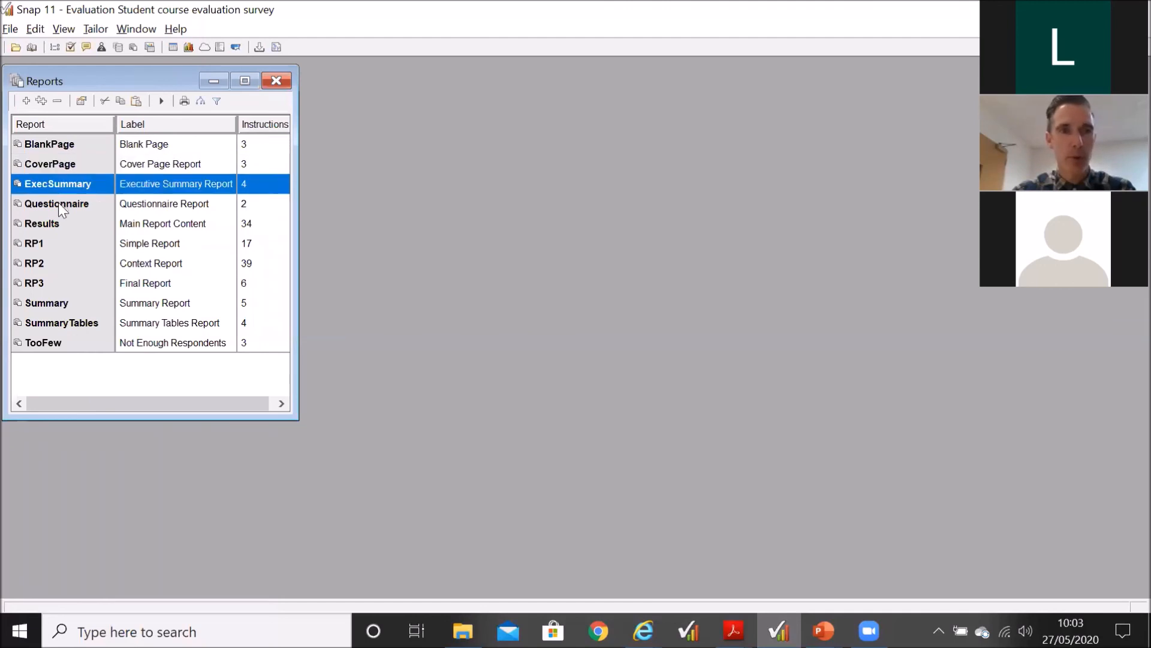
click(59, 203)
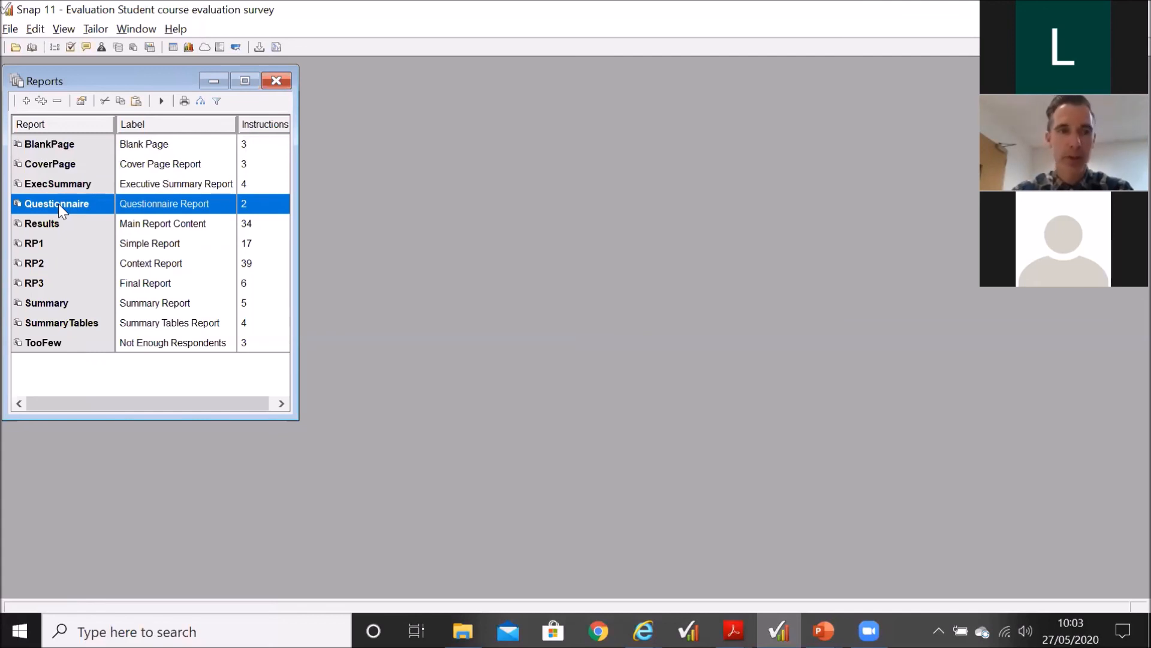
click(29, 103)
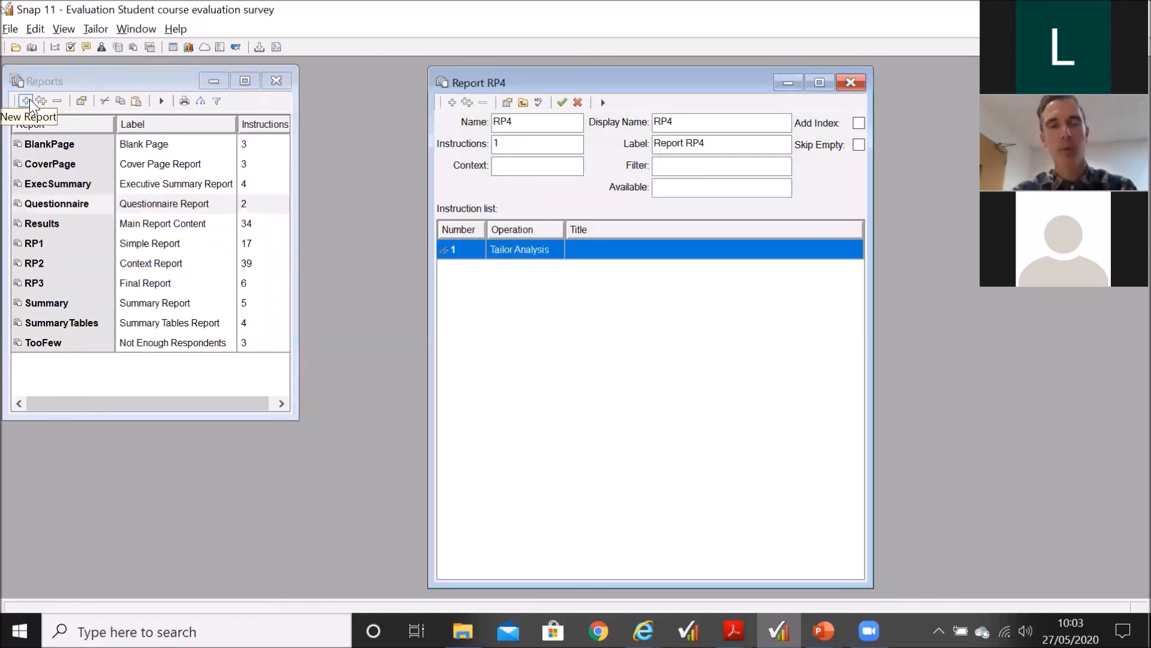
Step: Add an Execute instruction for the C5Bench analysis to the new report and delete it again
click(452, 103)
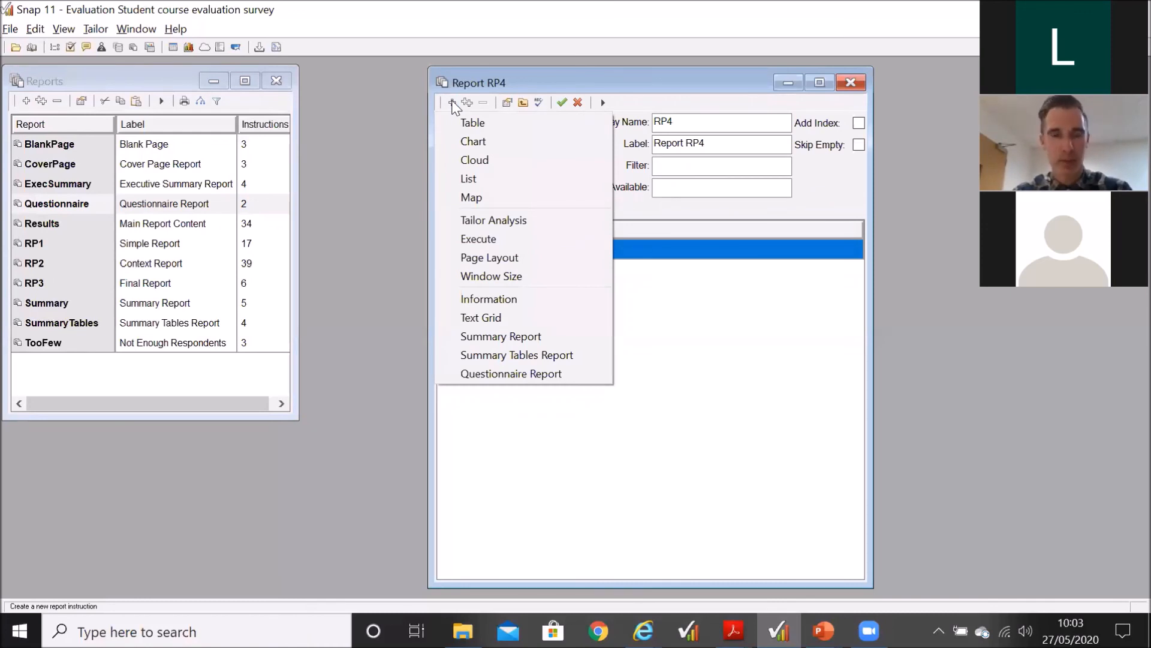
click(520, 238)
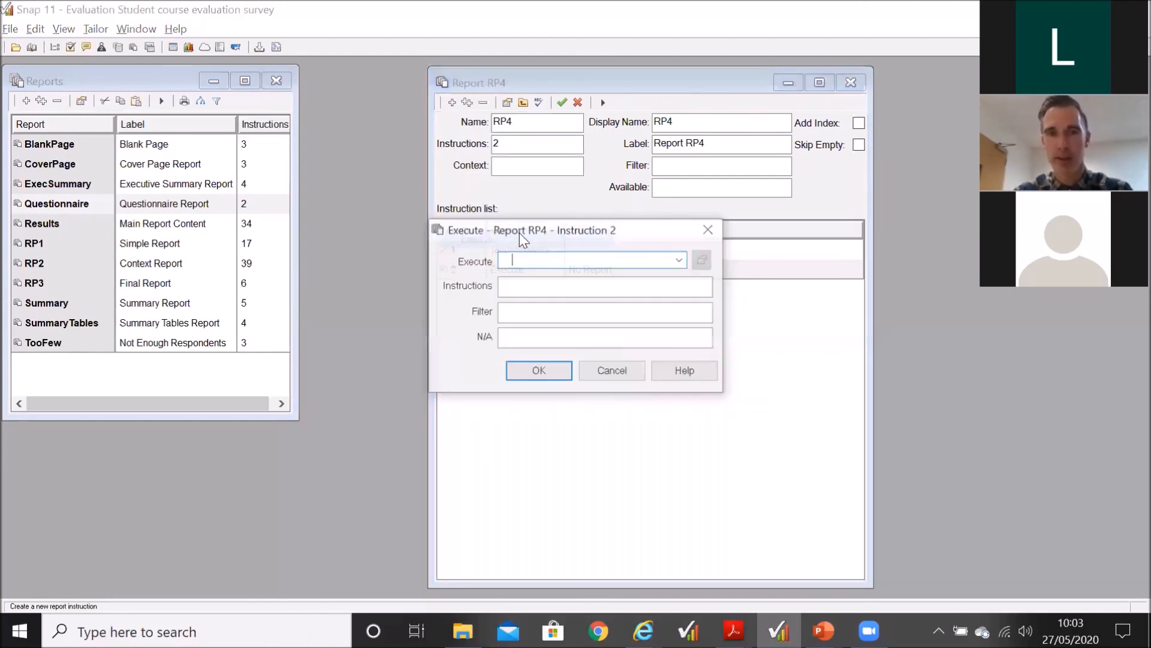
click(680, 260)
drag(682, 304, 688, 439)
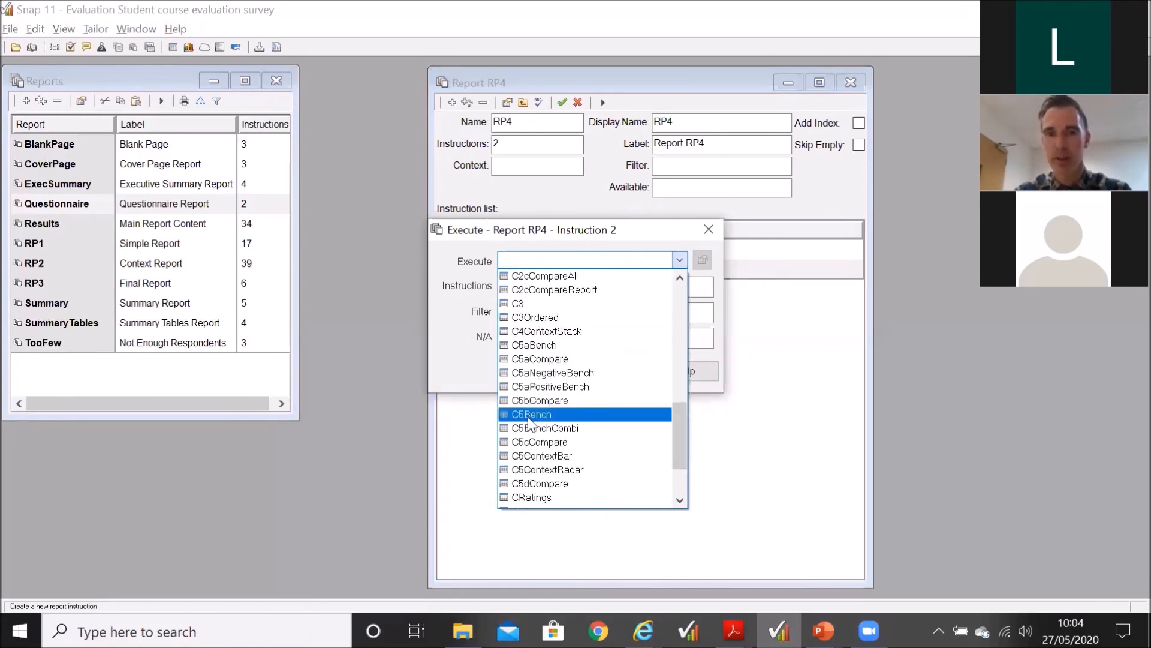
click(529, 415)
click(538, 373)
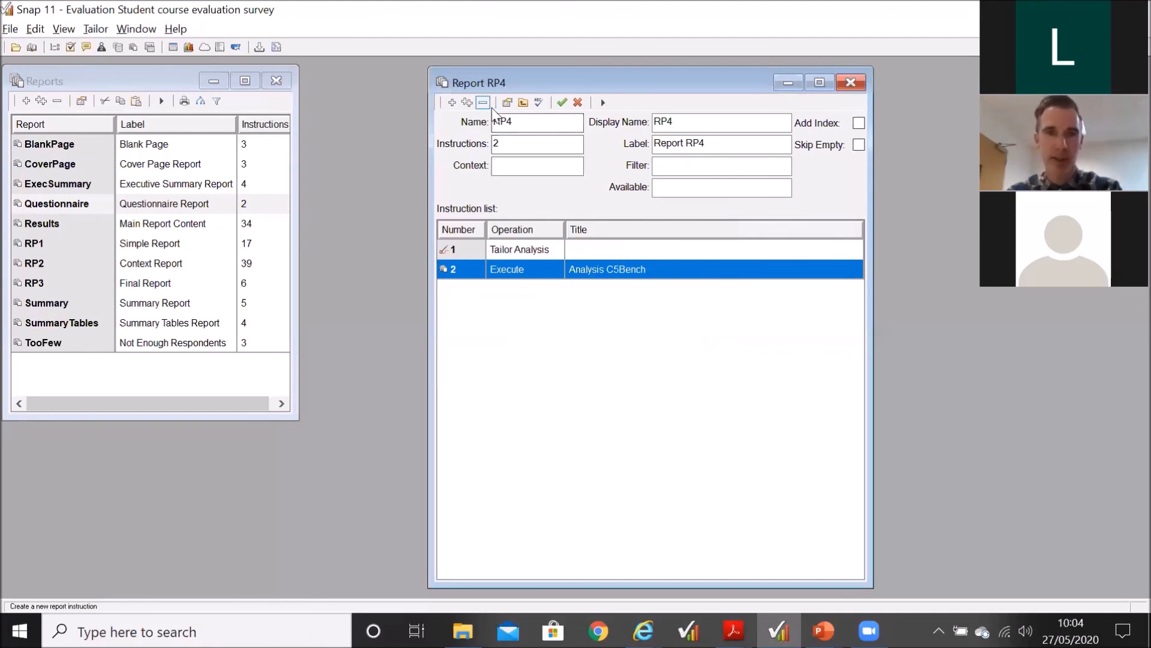
click(482, 102)
click(596, 354)
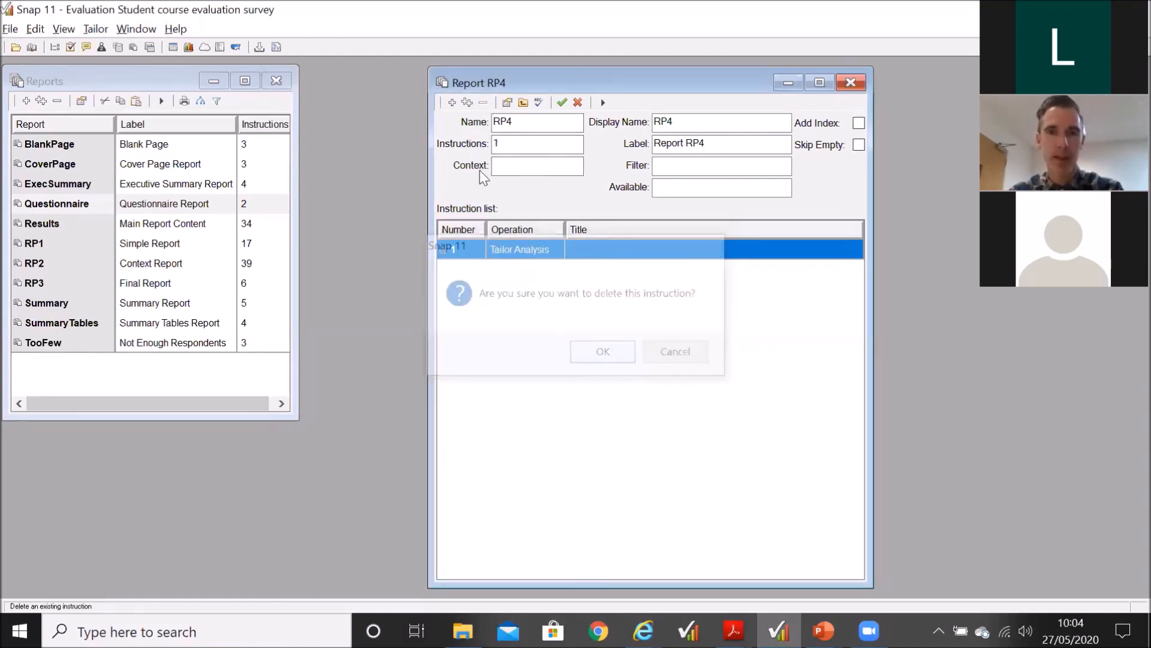
Step: Add an Execute instruction for the CoverPage report to report RP4 as instruction 2
click(452, 102)
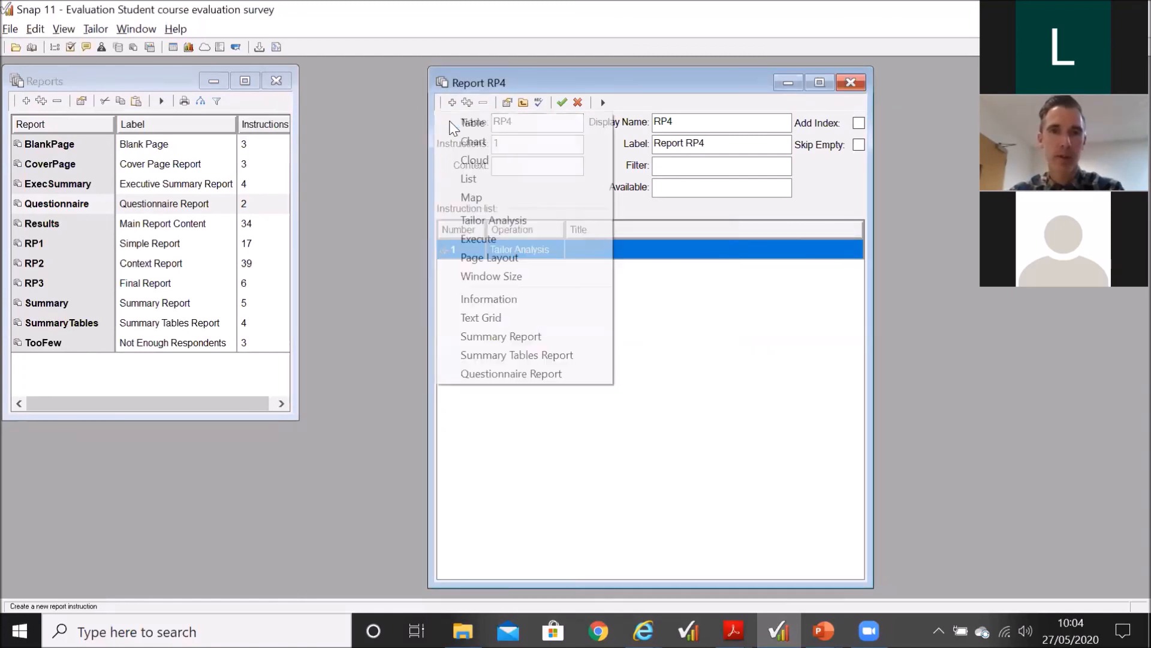
click(475, 240)
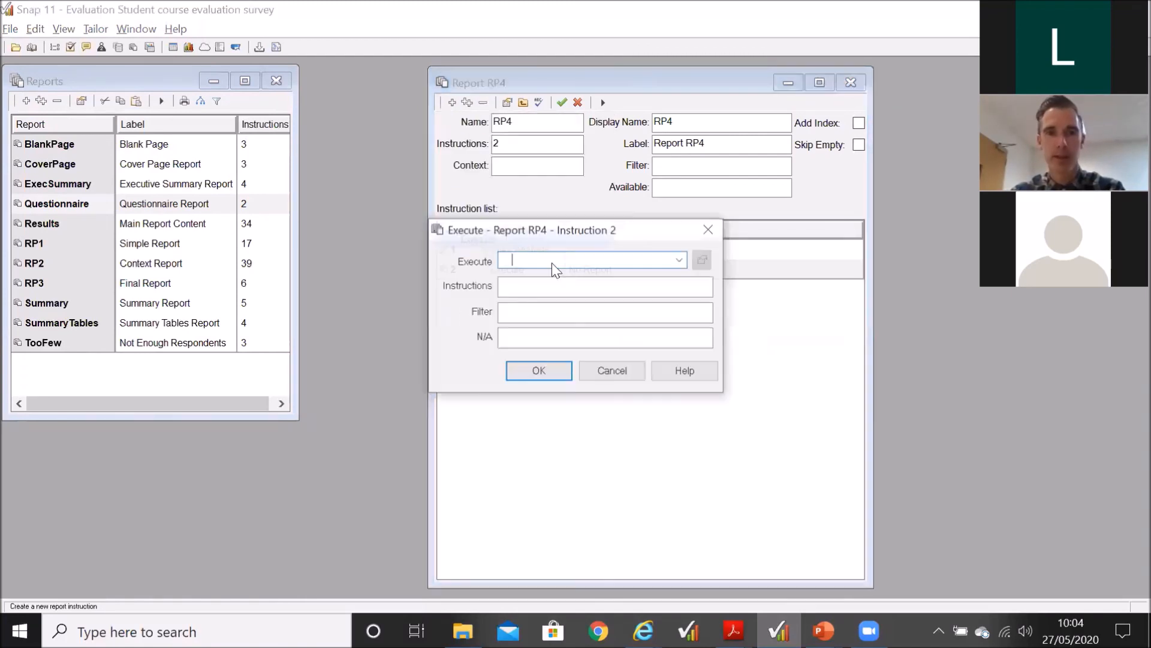
click(680, 261)
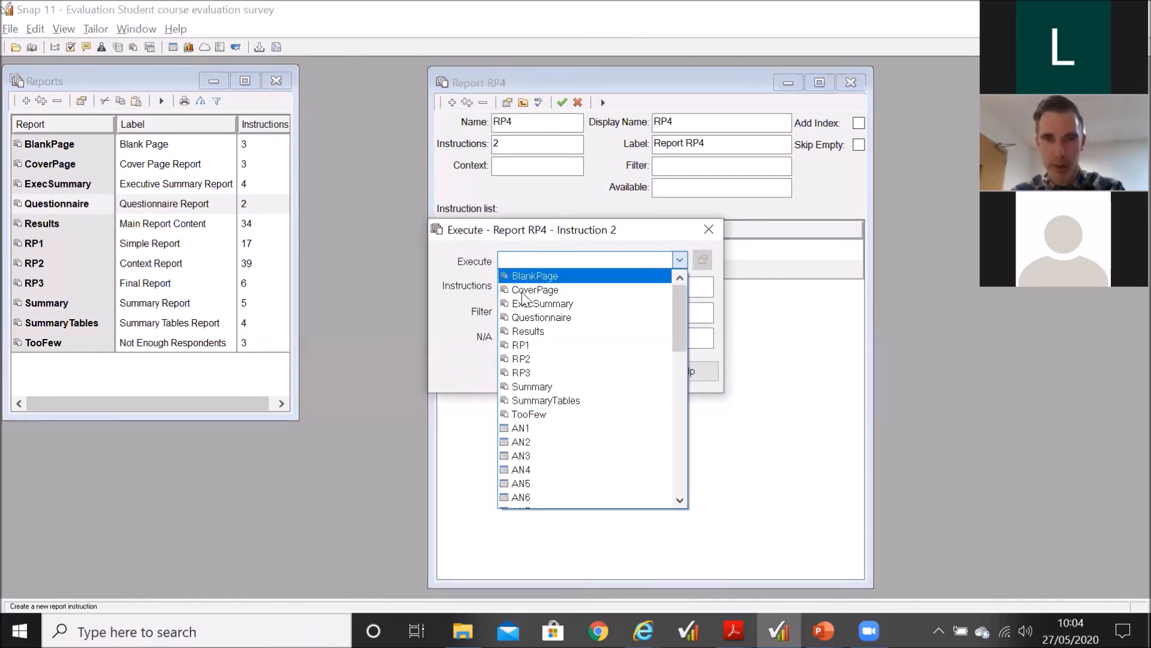
click(524, 293)
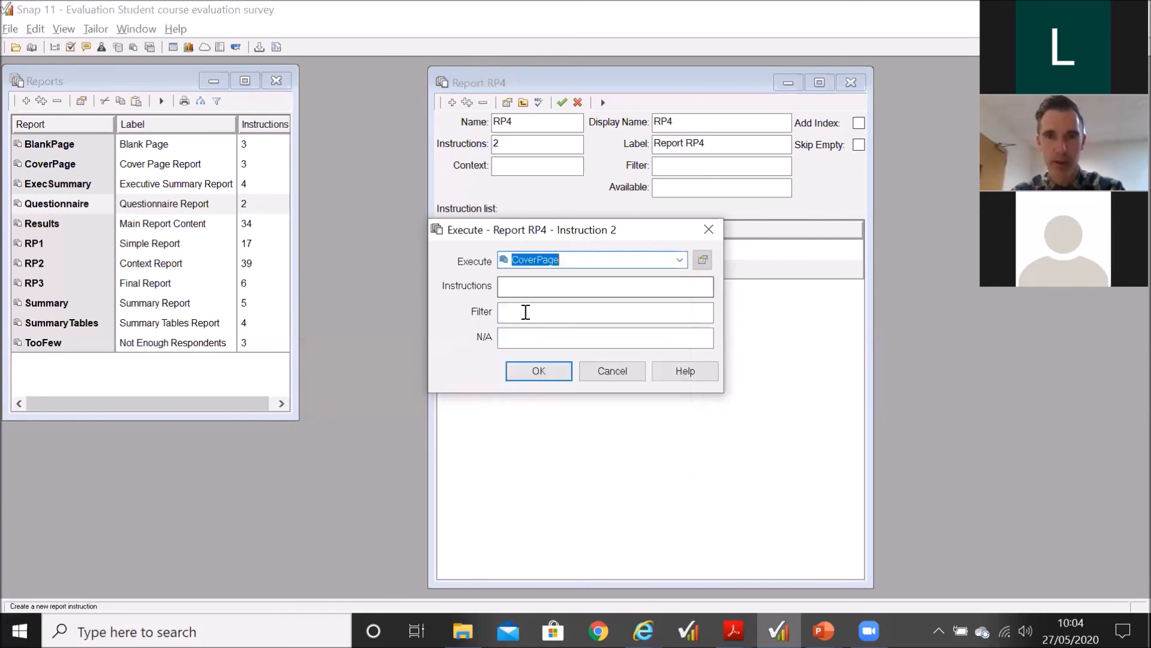
click(538, 372)
Step: Add an Execute instruction for the BlankPage report as instruction 3 of report RP4
click(470, 103)
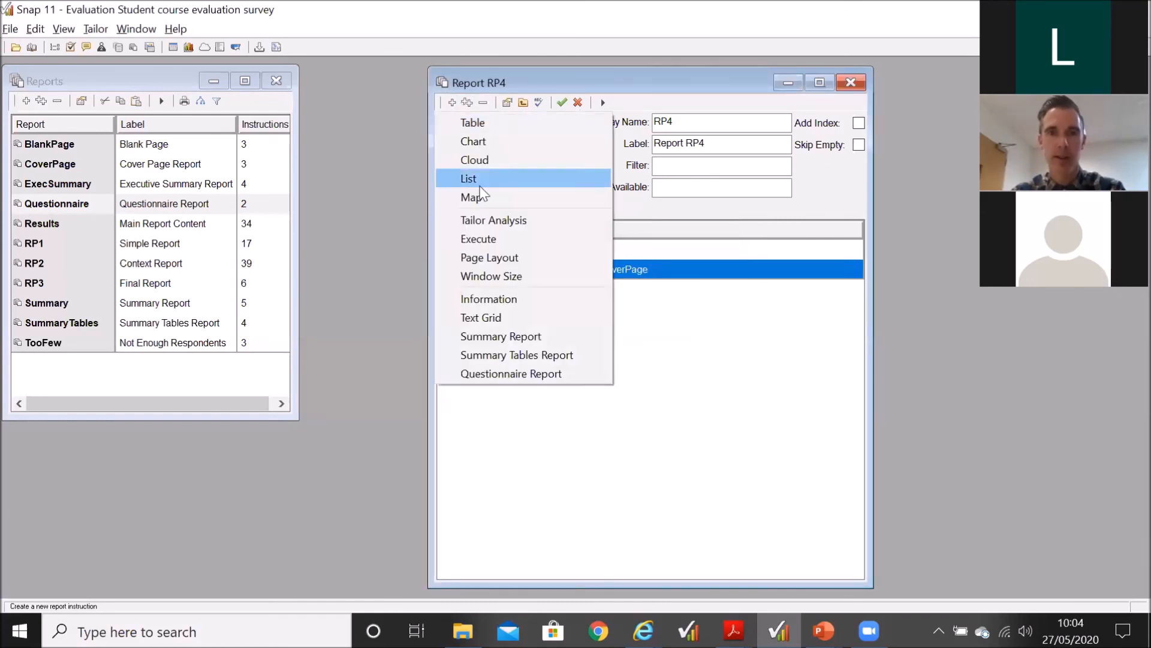
click(480, 239)
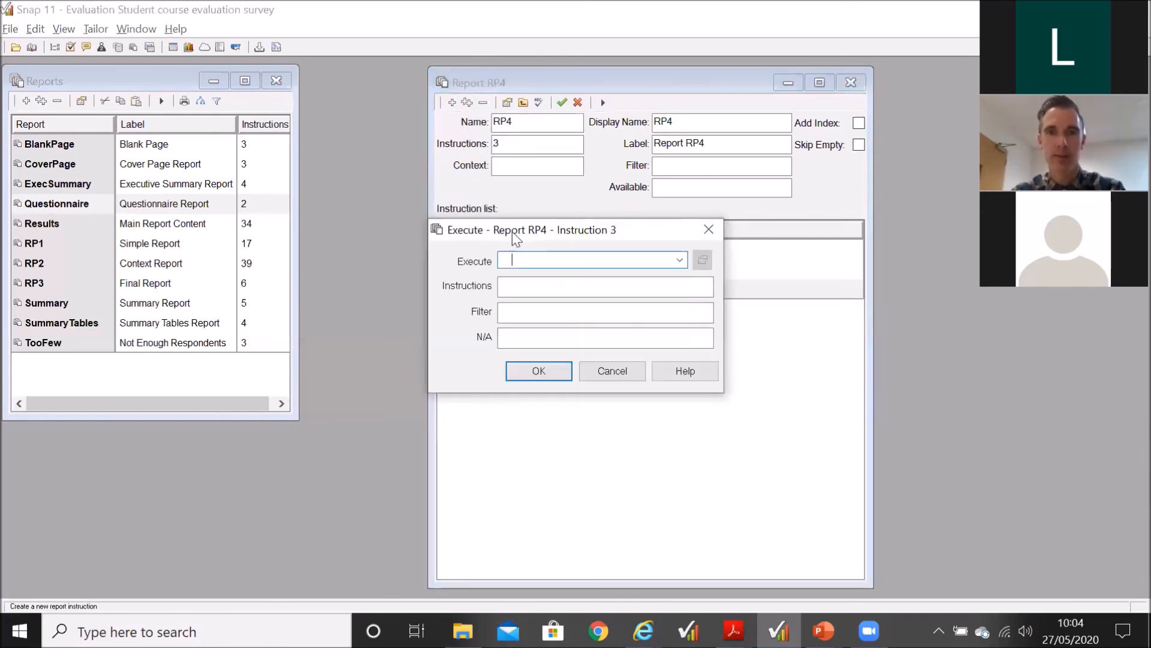
click(678, 260)
click(648, 277)
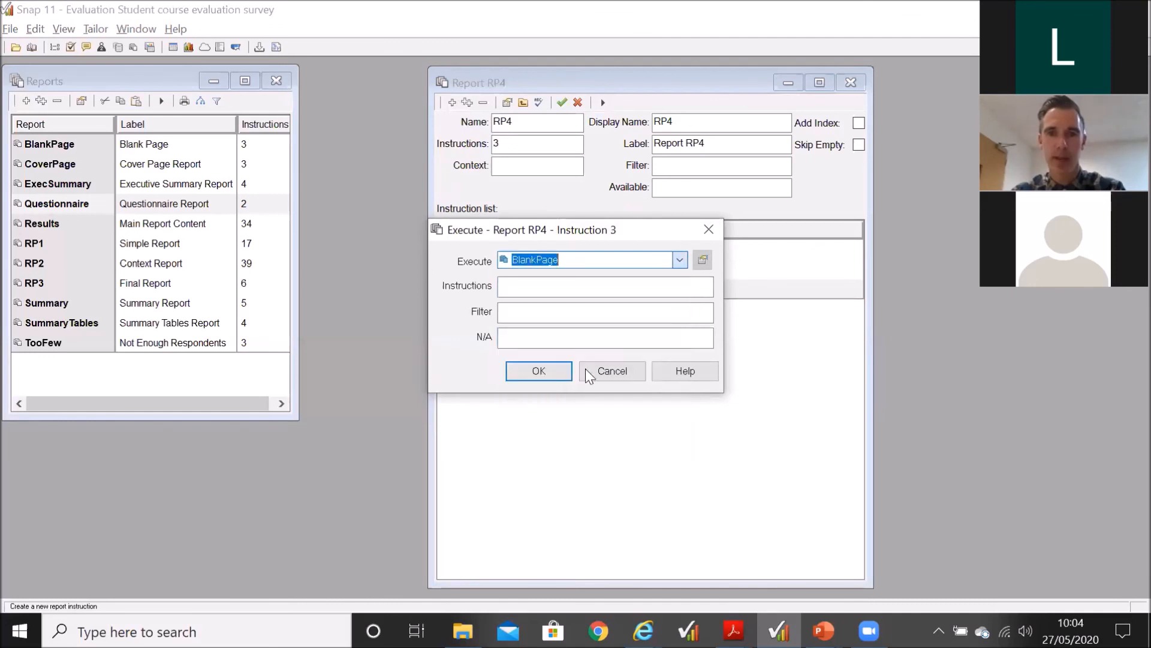
click(554, 370)
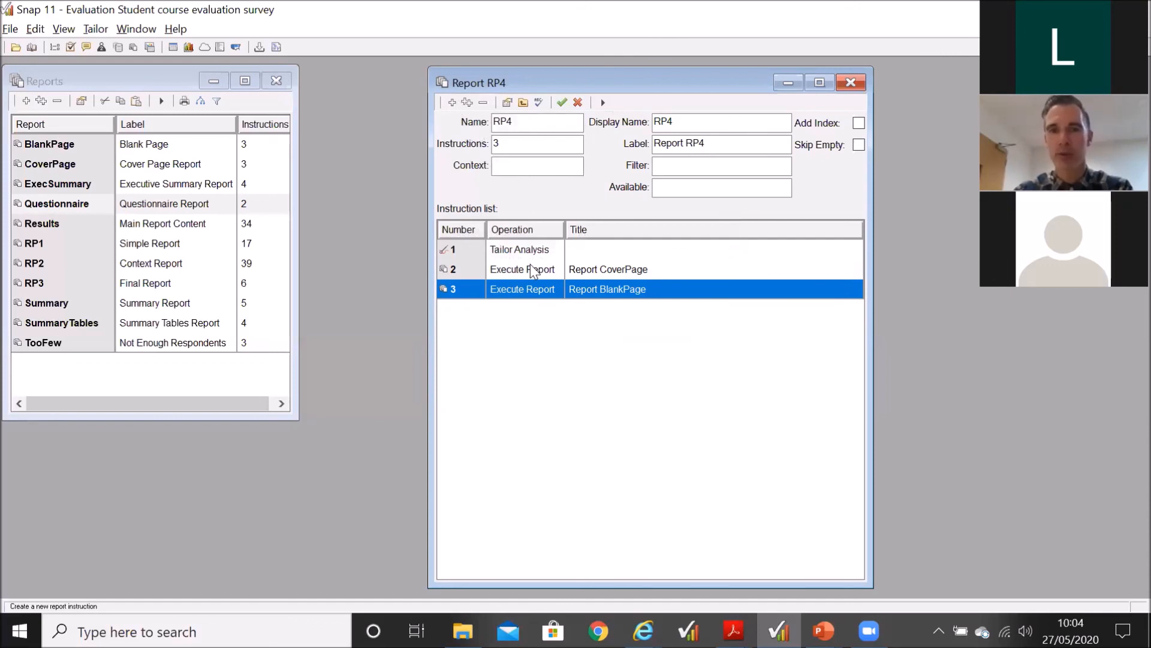
Step: Review the order of the CoverPage and BlankPage instructions, and switch to the running PowerPoint slide show with the Q&A slide
click(584, 267)
click(585, 288)
click(595, 269)
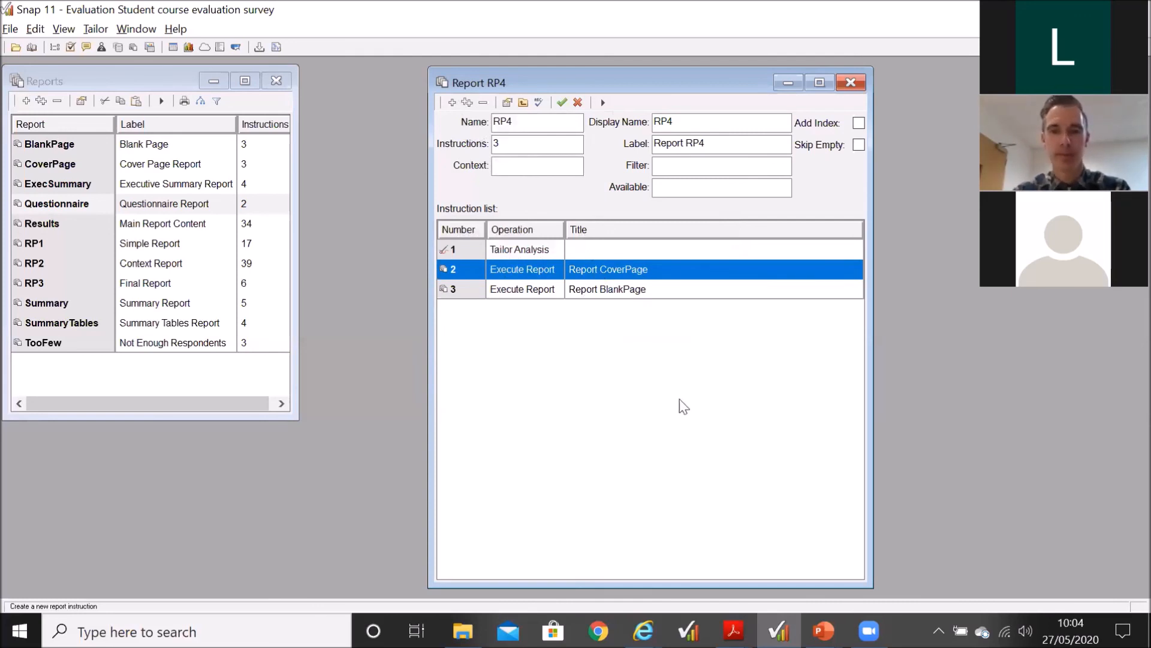
mouse_move(823, 630)
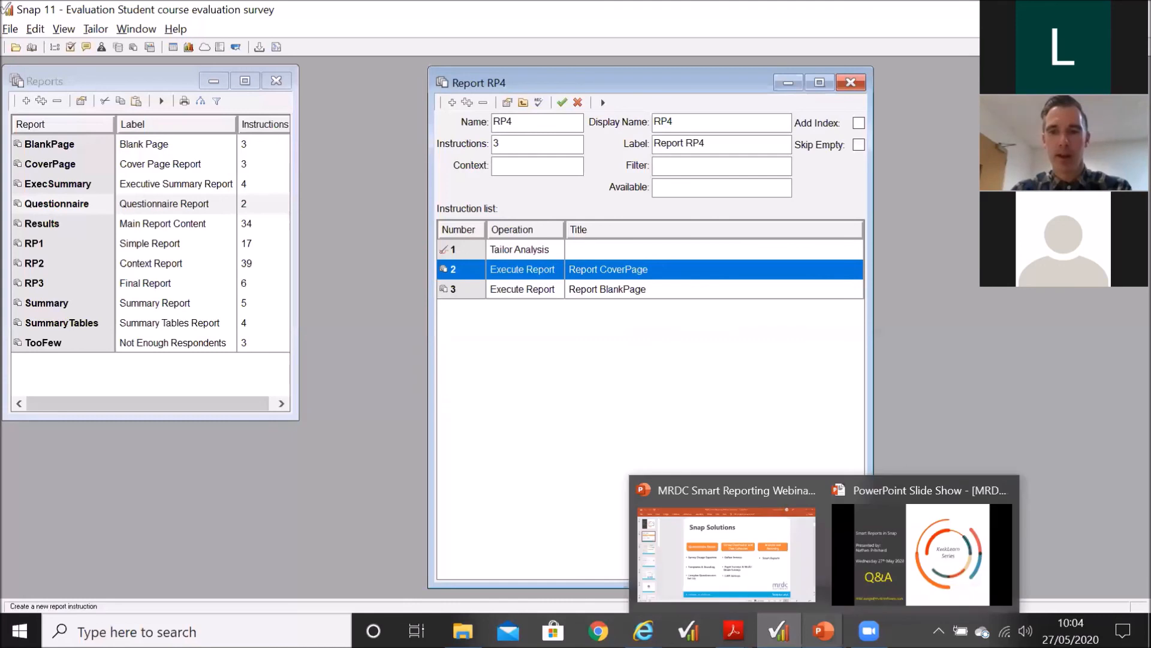
click(908, 569)
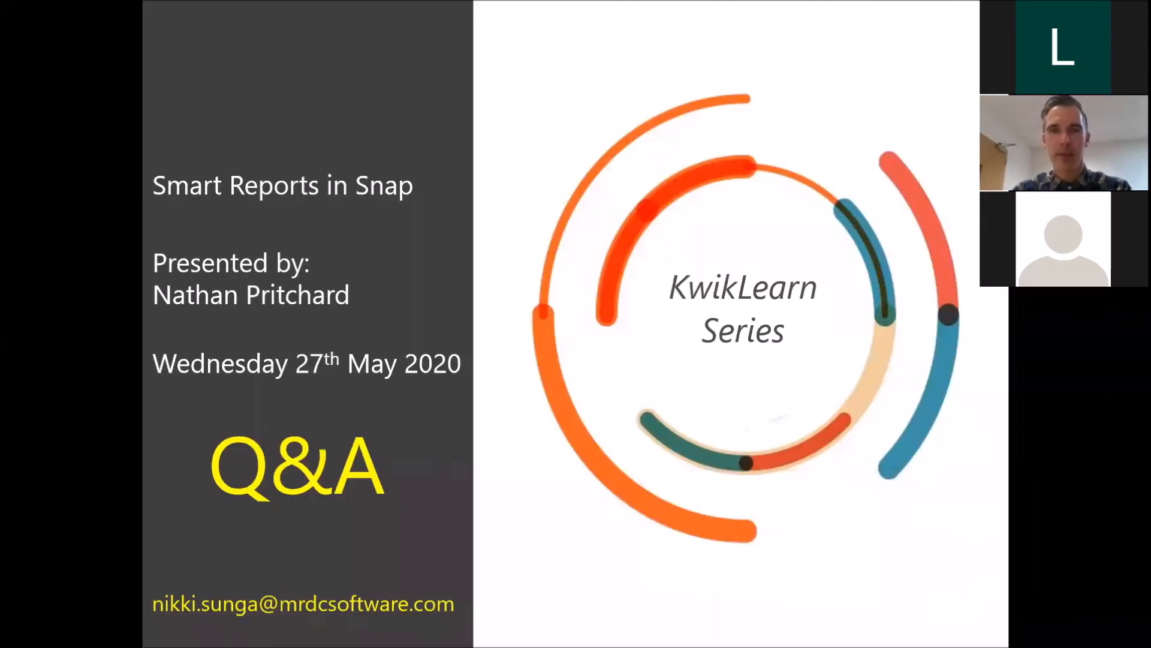